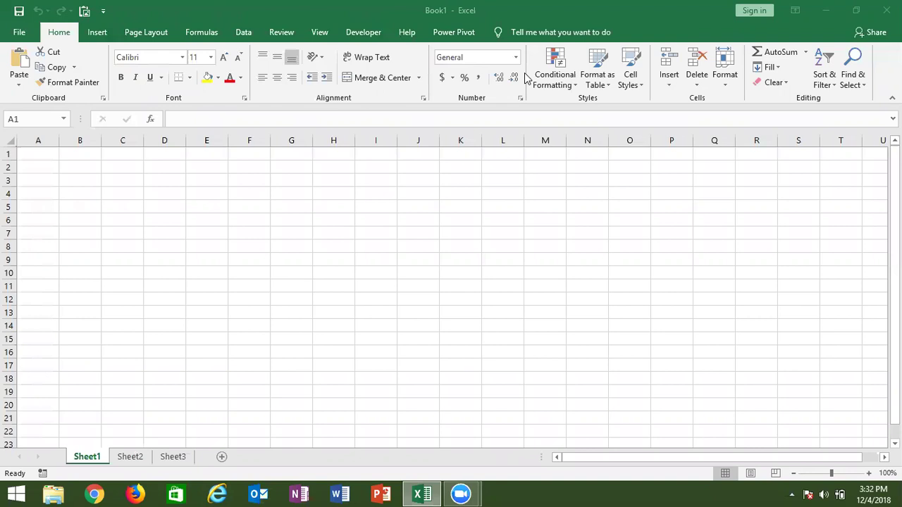
- Type the heading 'VBA' into A1 and the label 'Macros' into B2
{"action": "left_click", "coordinate": [41, 162]}
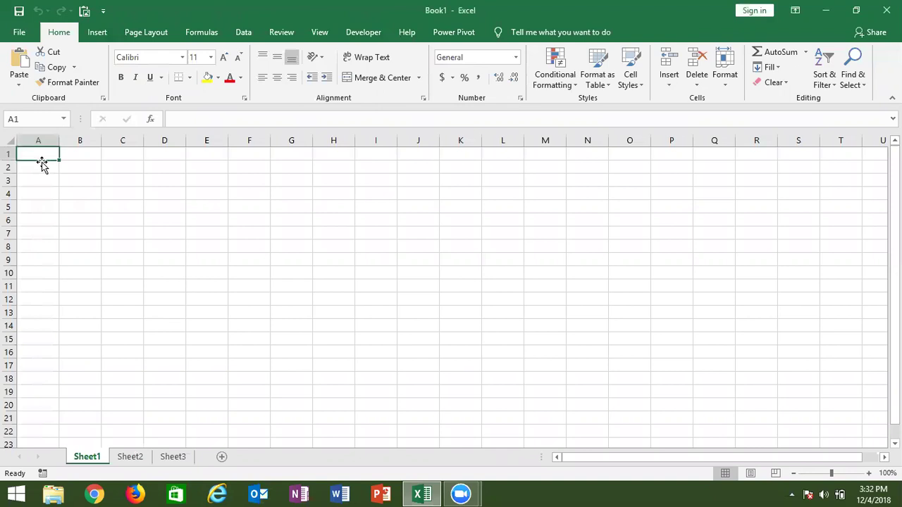
{"action": "type", "text": "VBA"}
{"action": "key", "text": "Return"}
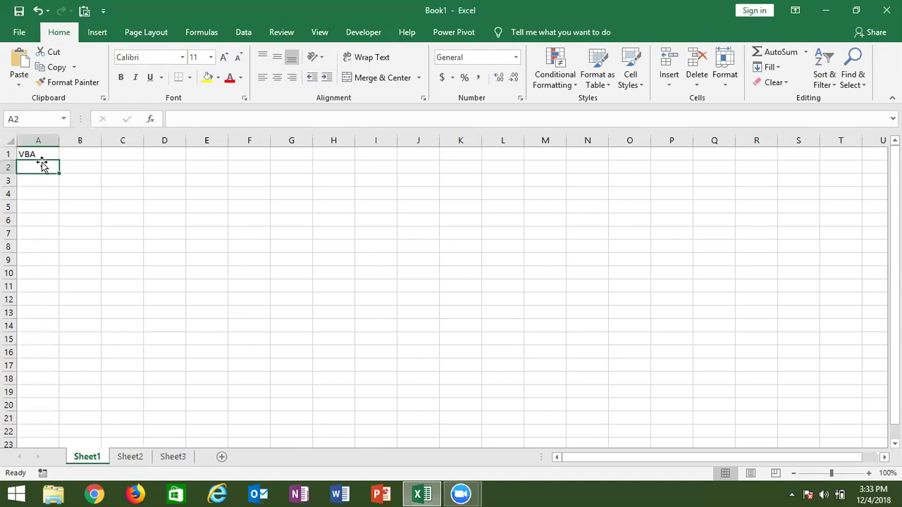
{"action": "key", "text": "Right"}
{"action": "type", "text": "Macros"}
{"action": "key", "text": "Return"}
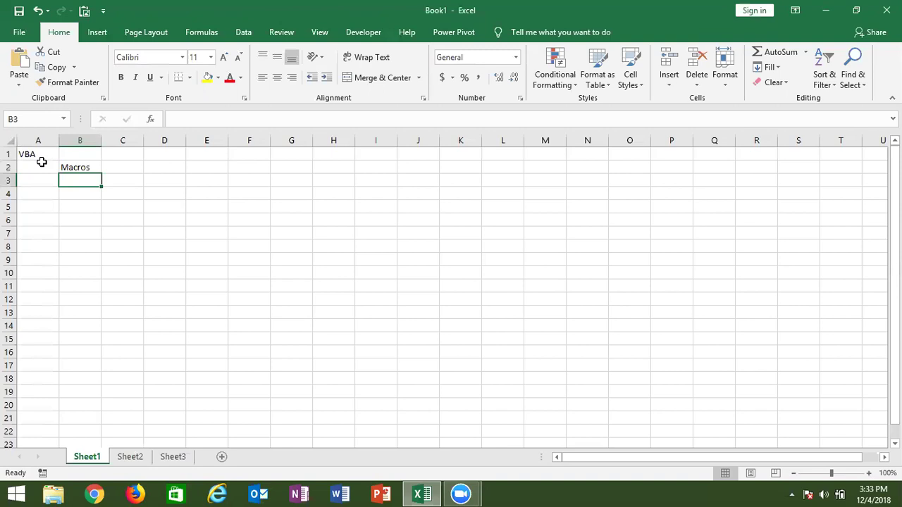
- Enter the label 'Function' in cell B5
{"action": "left_click", "coordinate": [80, 207]}
{"action": "double_click", "coordinate": [80, 206]}
{"action": "type", "text": "Function"}
{"action": "key", "text": "Return"}
- Abandon a started =vl formula in D5, then enter 'Userform' in B8
{"action": "left_click", "coordinate": [148, 205]}
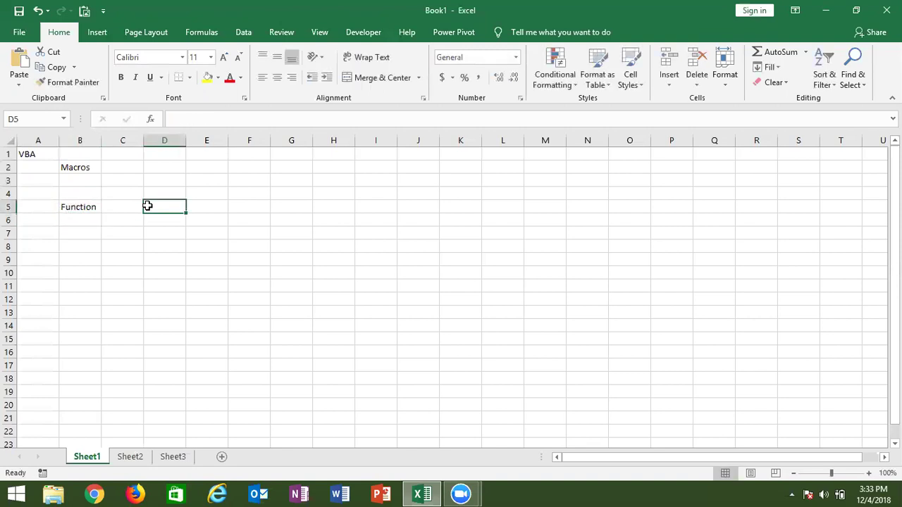
{"action": "type", "text": "=vl"}
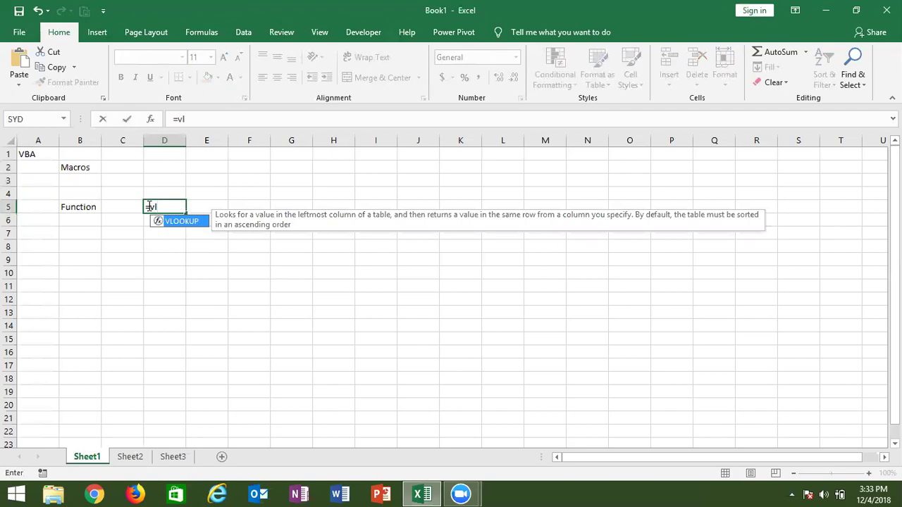
{"action": "key", "text": "Escape"}
{"action": "key", "text": "Escape"}
{"action": "left_click", "coordinate": [78, 242]}
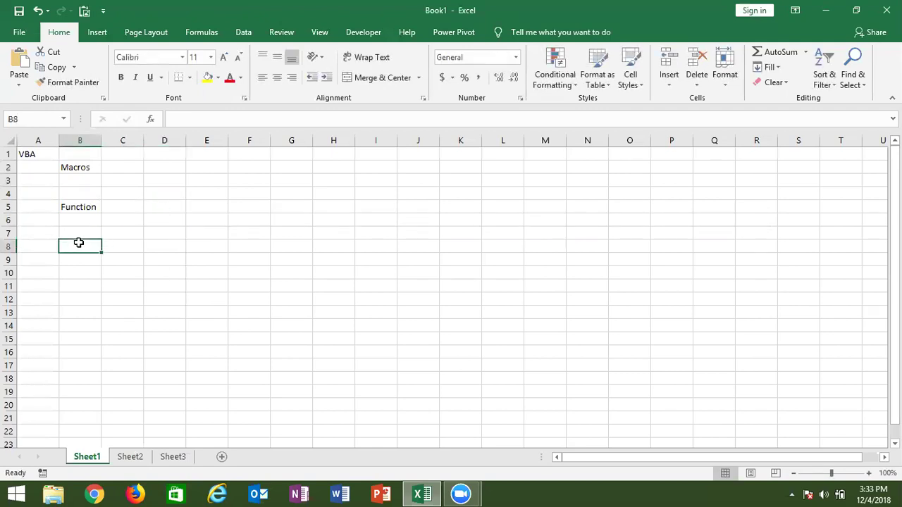
{"action": "type", "text": "Userform"}
{"action": "key", "text": "Return"}
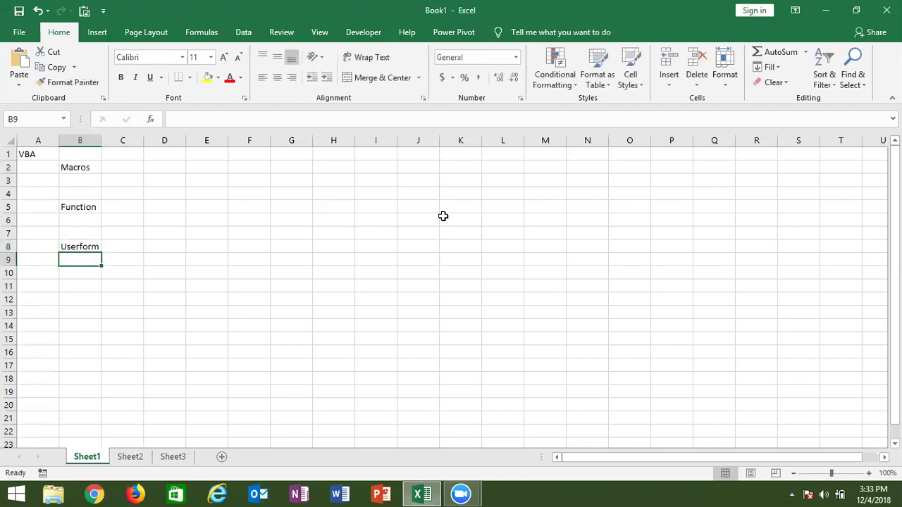
{"action": "left_click", "coordinate": [521, 99]}
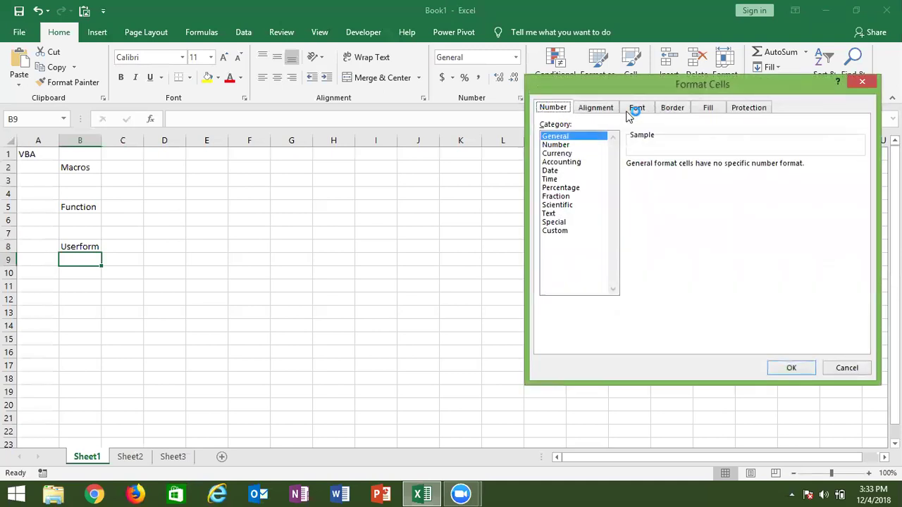
{"action": "left_click_drag", "start_coordinate": [618, 82], "coordinate": [417, 102]}
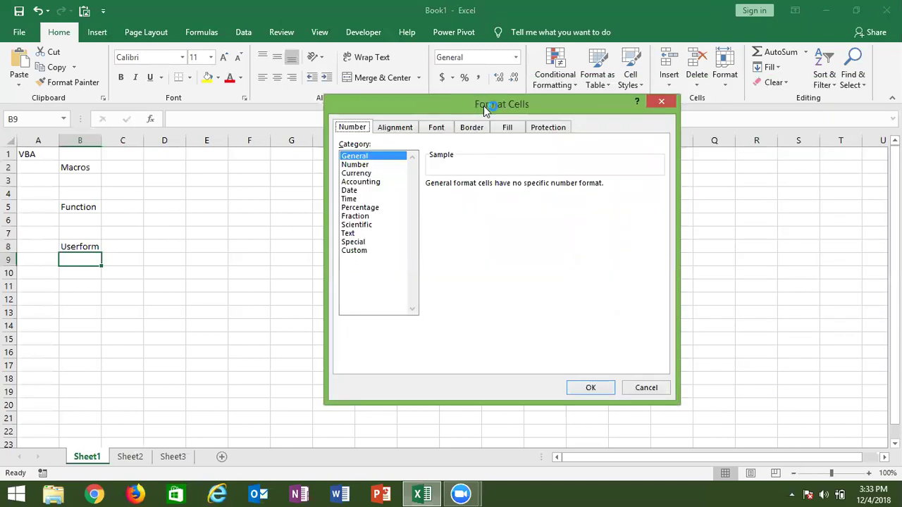
{"action": "left_click_drag", "start_coordinate": [478, 107], "coordinate": [483, 159]}
{"action": "key", "text": "Escape"}
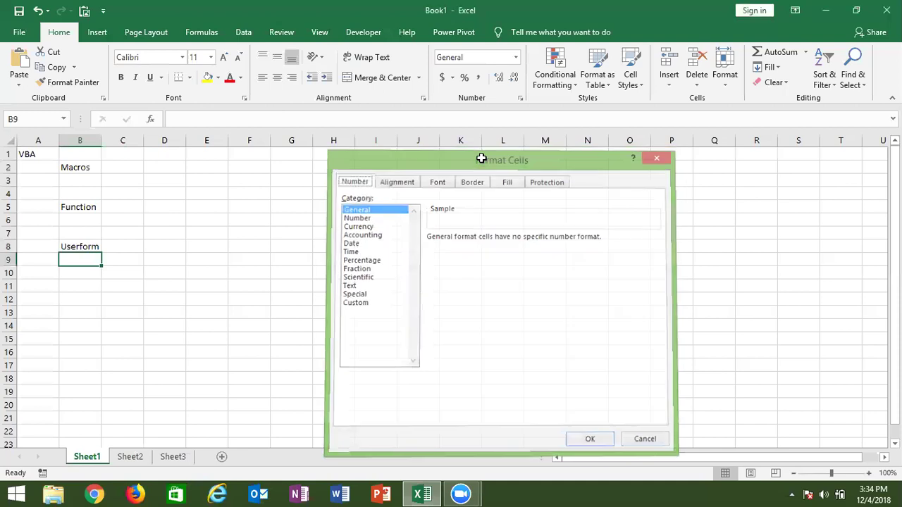
{"action": "left_click", "coordinate": [107, 32]}
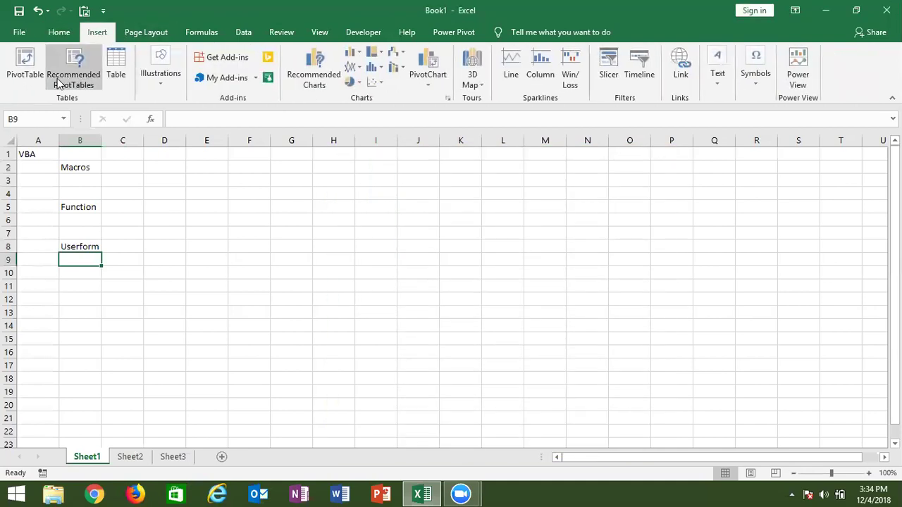
{"action": "left_click", "coordinate": [33, 74]}
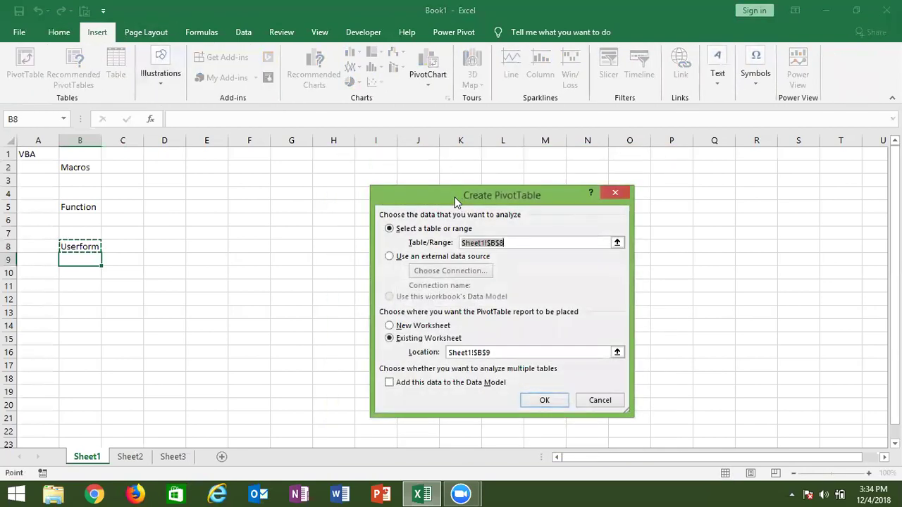
{"action": "left_click_drag", "start_coordinate": [455, 196], "coordinate": [347, 132]}
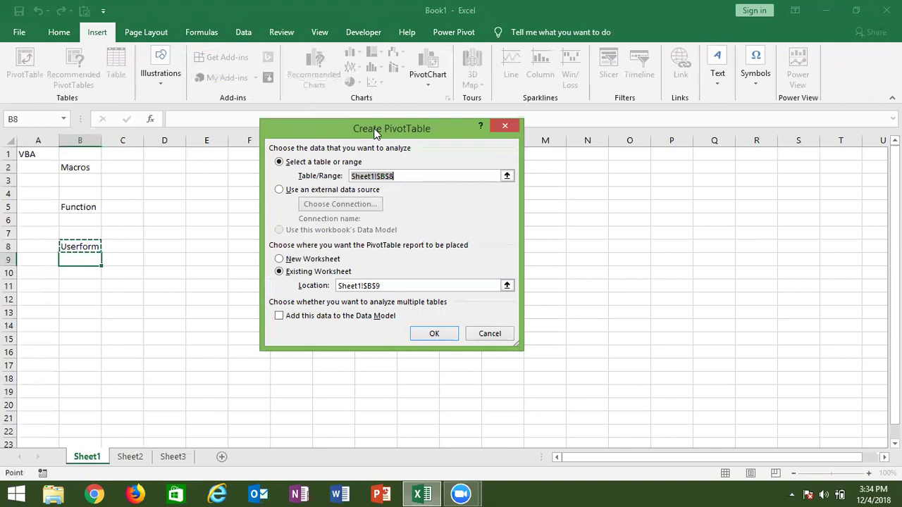
{"action": "left_click_drag", "start_coordinate": [389, 132], "coordinate": [318, 135]}
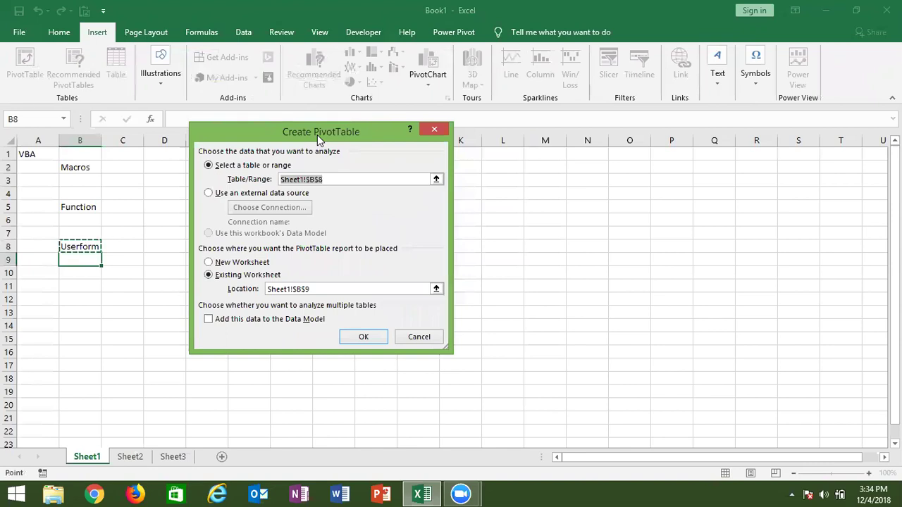
{"action": "key", "text": "Escape"}
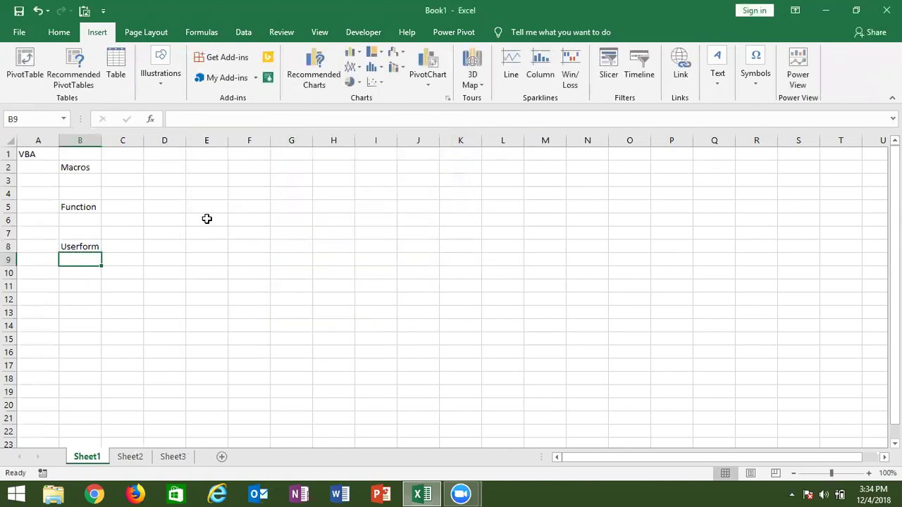
{"action": "left_click", "coordinate": [245, 200]}
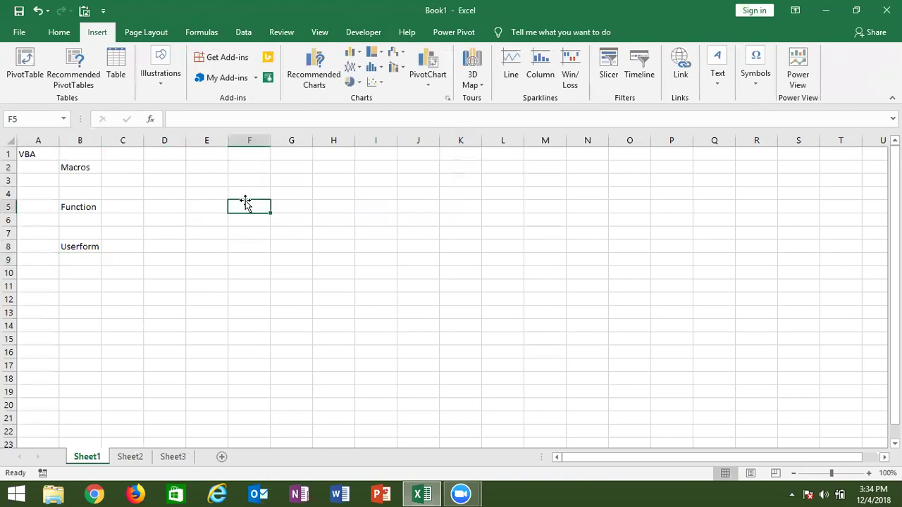
{"action": "left_click", "coordinate": [81, 239]}
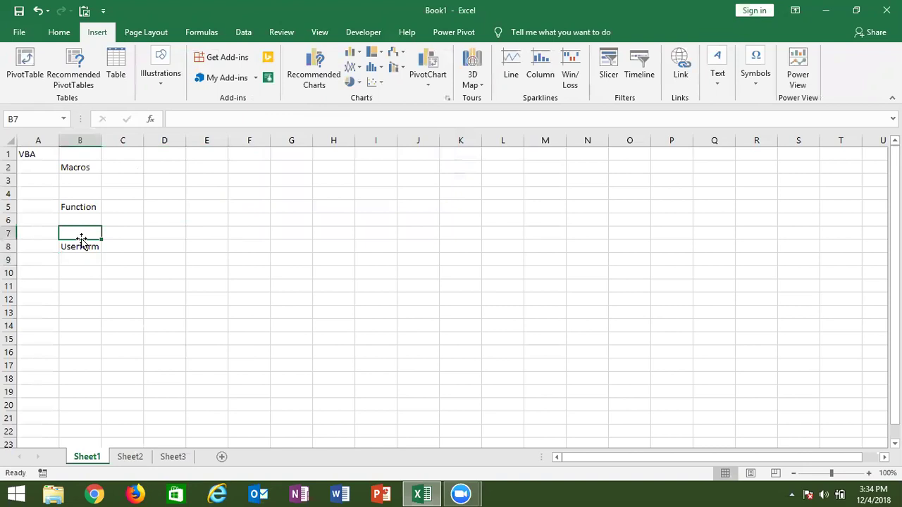
{"action": "left_click", "coordinate": [177, 239]}
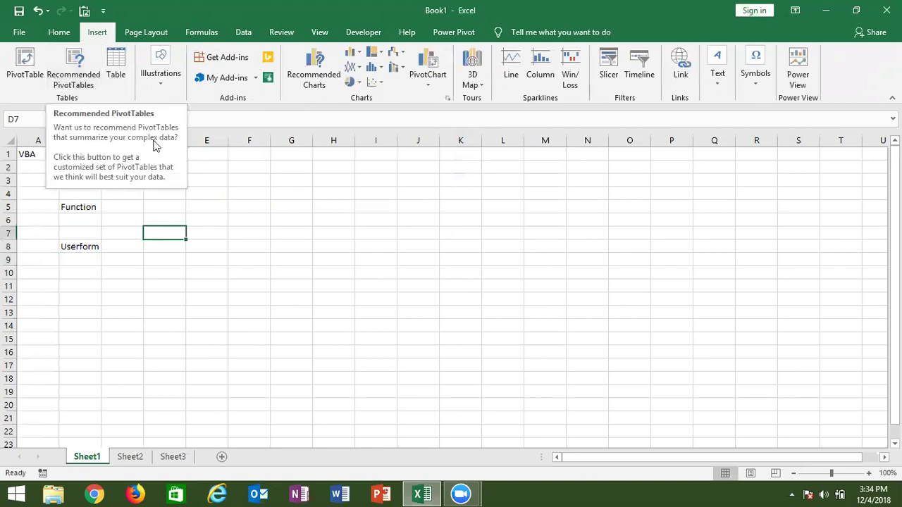
{"action": "left_click", "coordinate": [210, 178]}
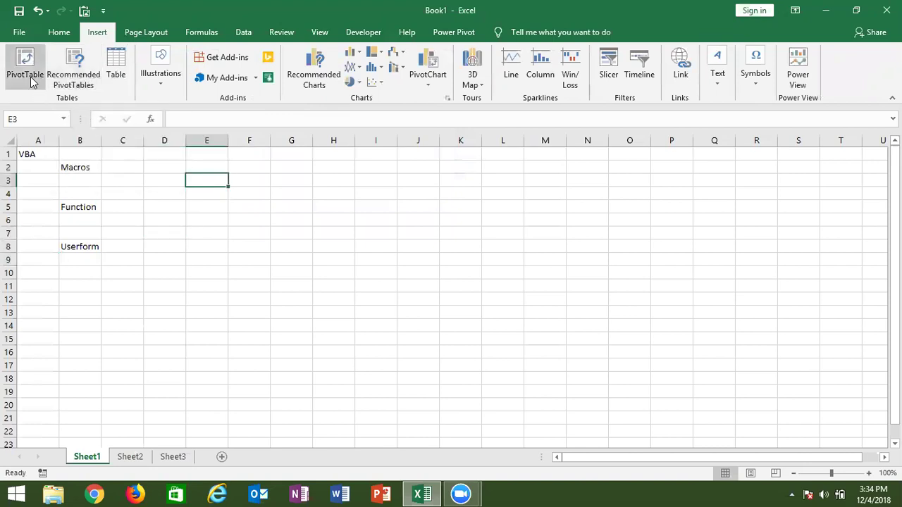
{"action": "left_click", "coordinate": [28, 70]}
{"action": "left_click_drag", "start_coordinate": [303, 134], "coordinate": [387, 105]}
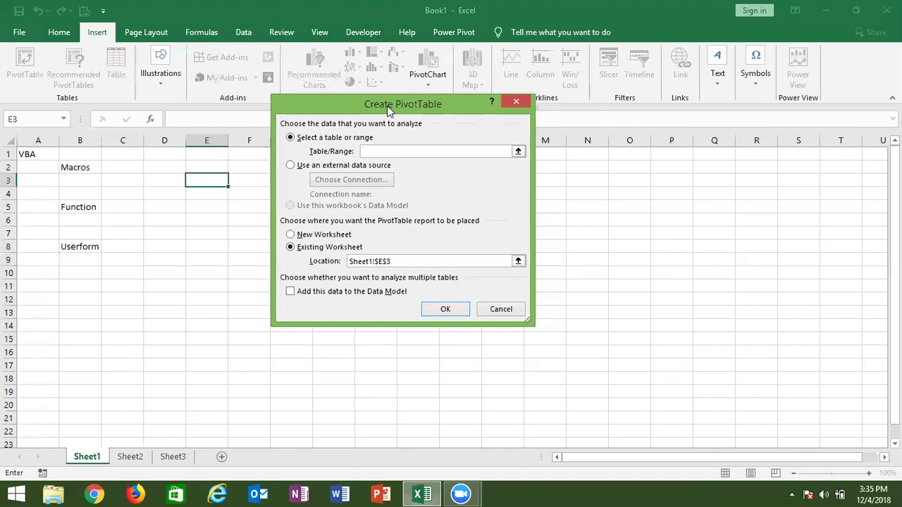
{"action": "left_click_drag", "start_coordinate": [401, 102], "coordinate": [364, 124]}
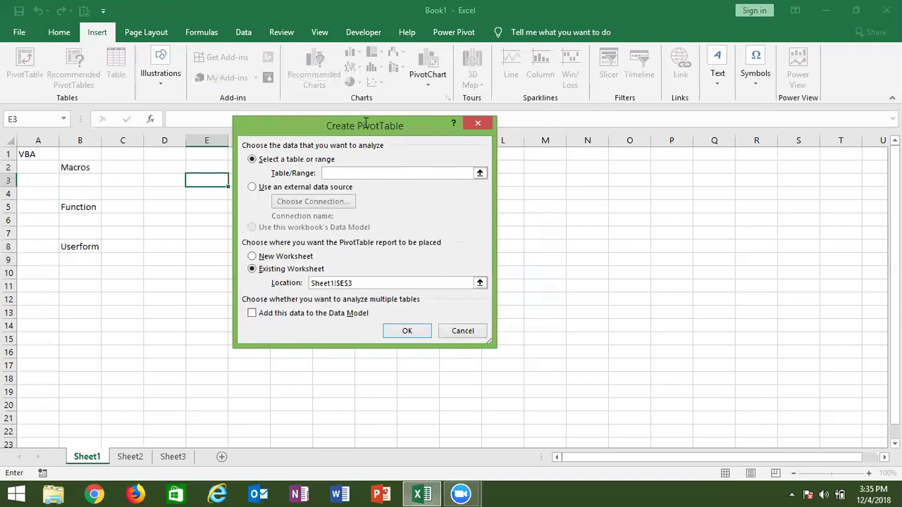
{"action": "key", "text": "Escape"}
{"action": "left_click", "coordinate": [100, 169]}
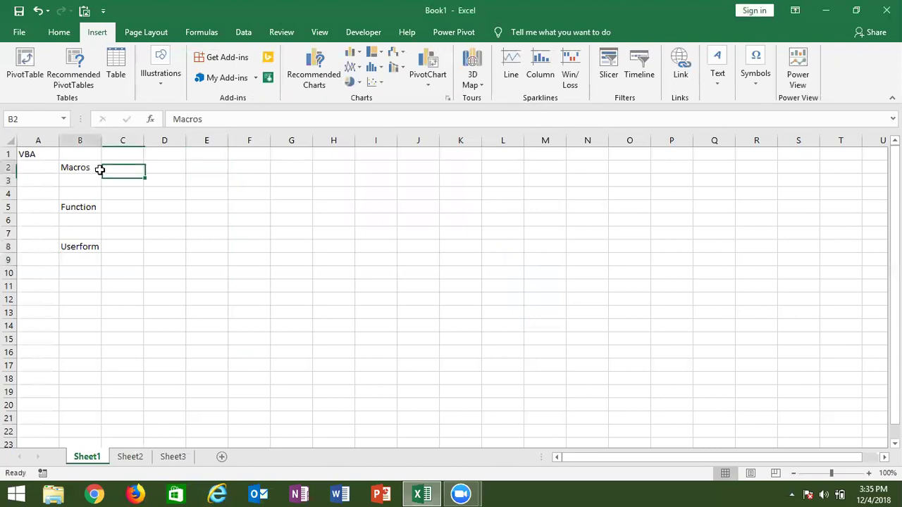
{"action": "left_click", "coordinate": [94, 207]}
{"action": "left_click", "coordinate": [90, 247]}
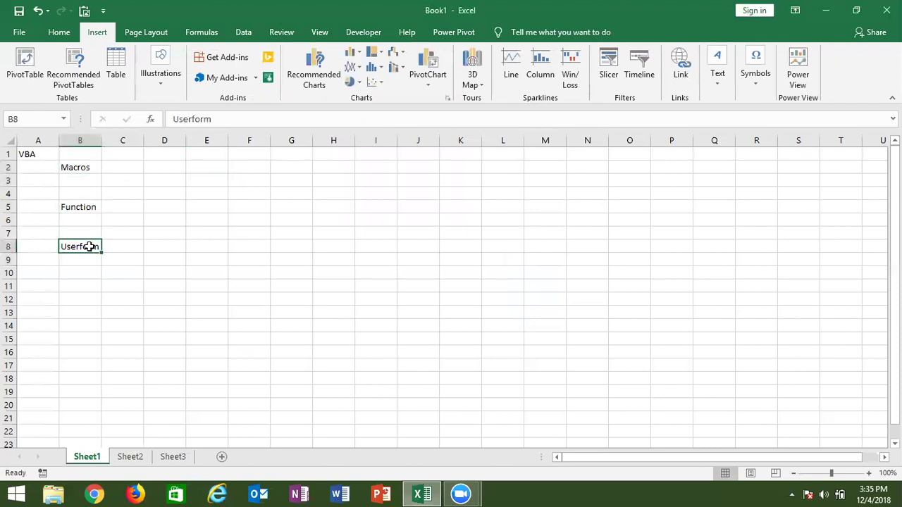
{"action": "left_click", "coordinate": [90, 169]}
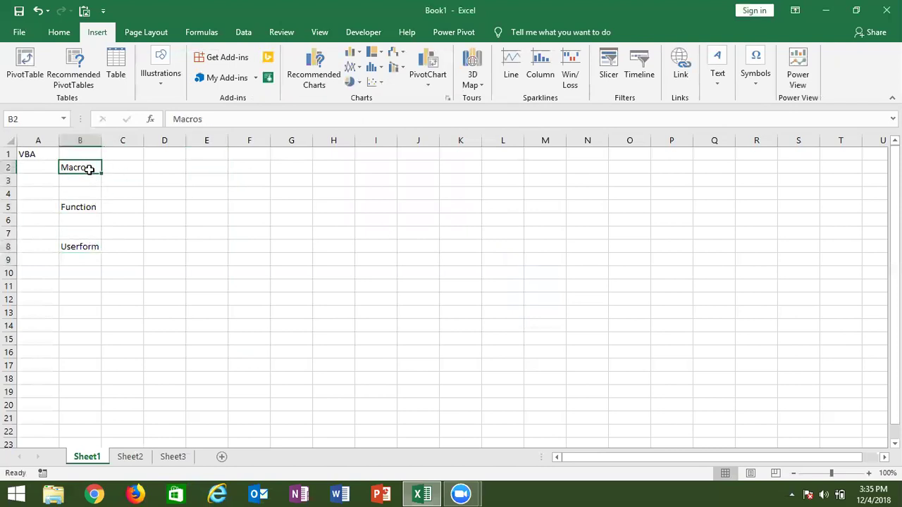
{"action": "left_click", "coordinate": [130, 177]}
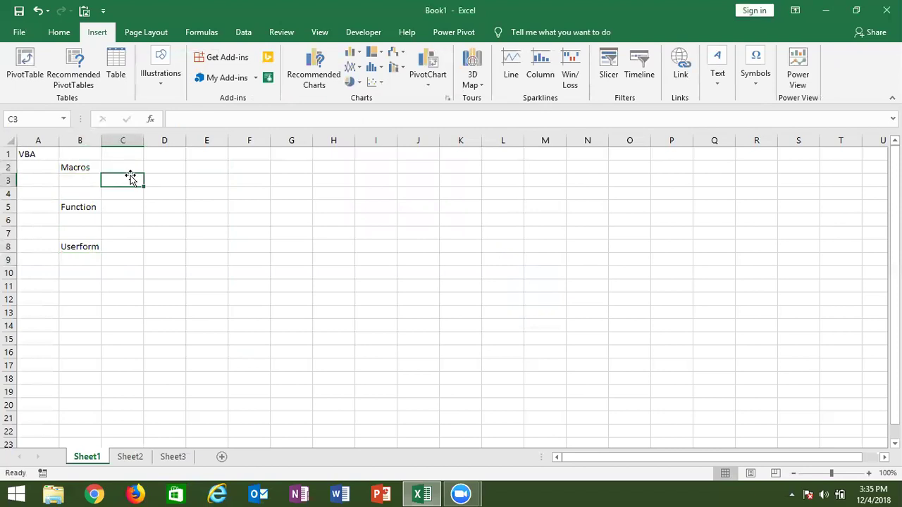
{"action": "left_click", "coordinate": [100, 207]}
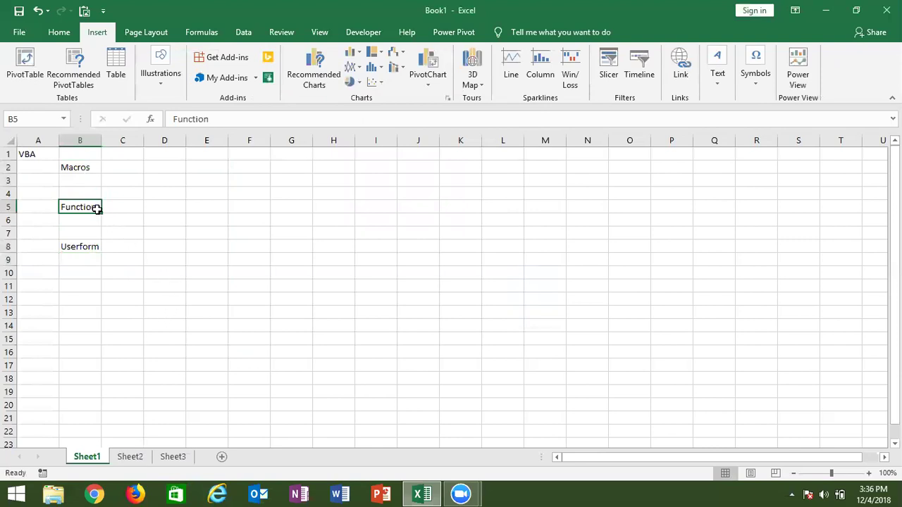
{"action": "left_click", "coordinate": [89, 169]}
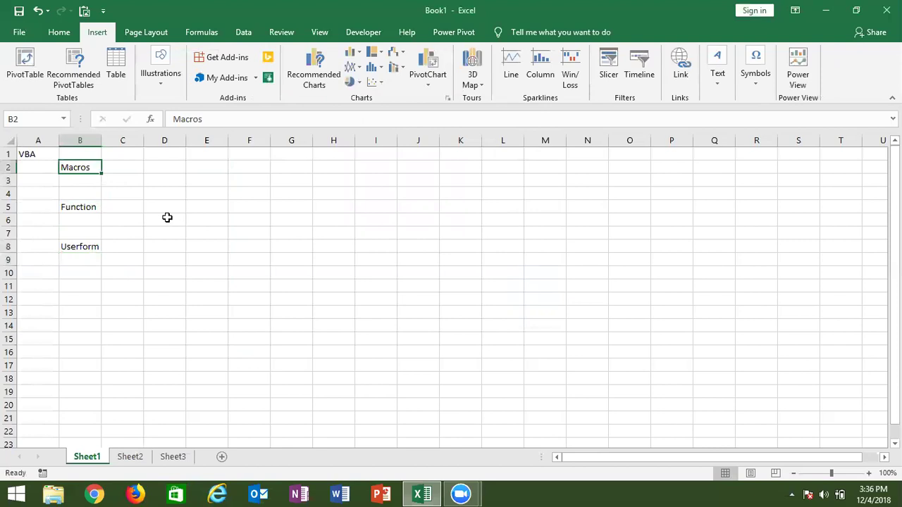
{"action": "left_click", "coordinate": [167, 218]}
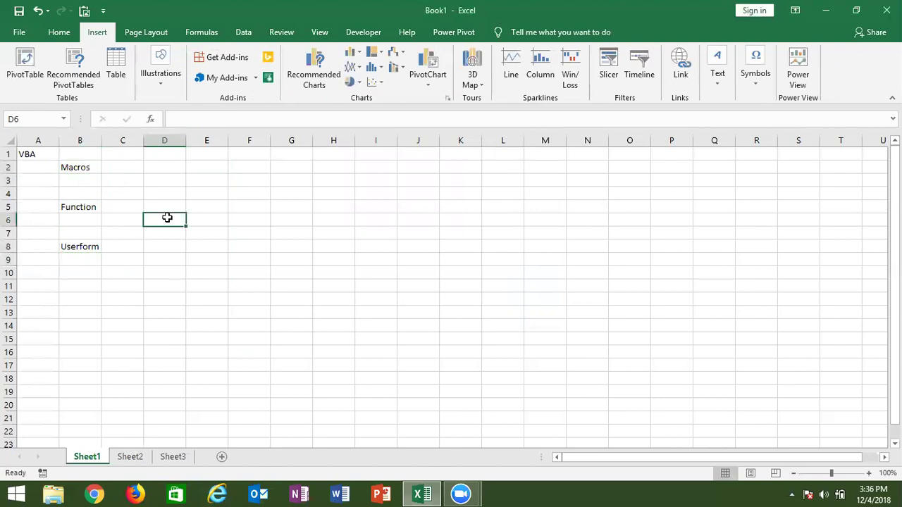
{"action": "left_click", "coordinate": [215, 199]}
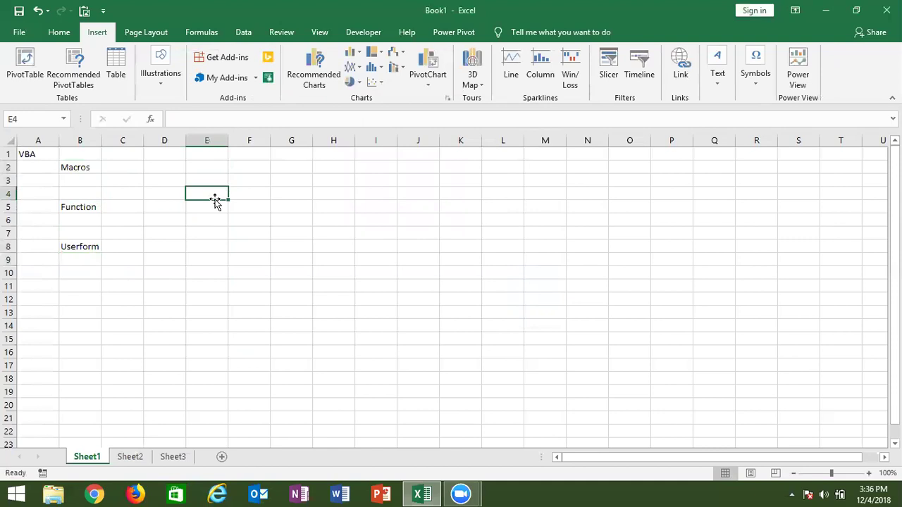
{"action": "type", "text": "1500"}
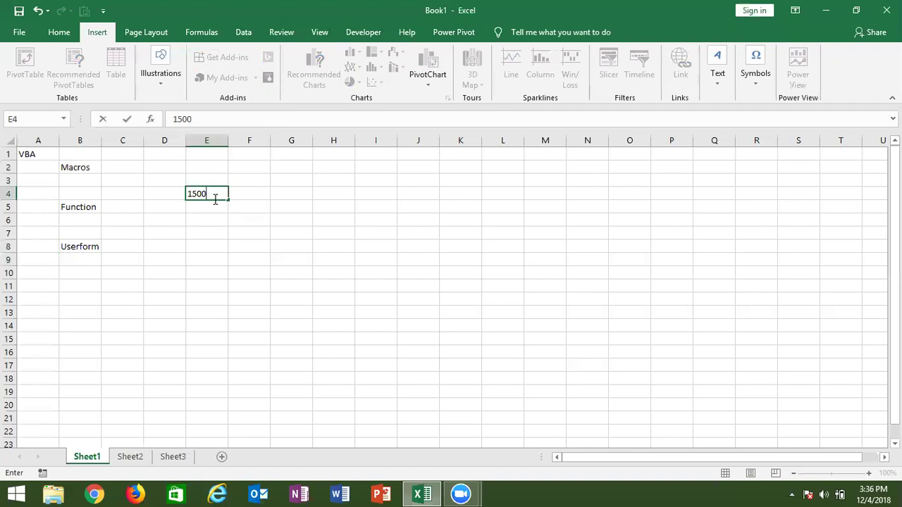
{"action": "key", "text": "Return"}
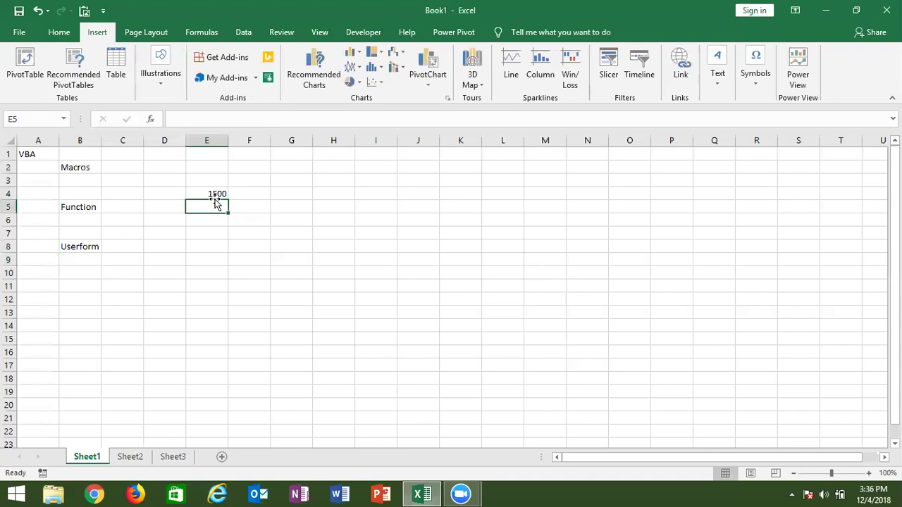
{"action": "left_click", "coordinate": [258, 207]}
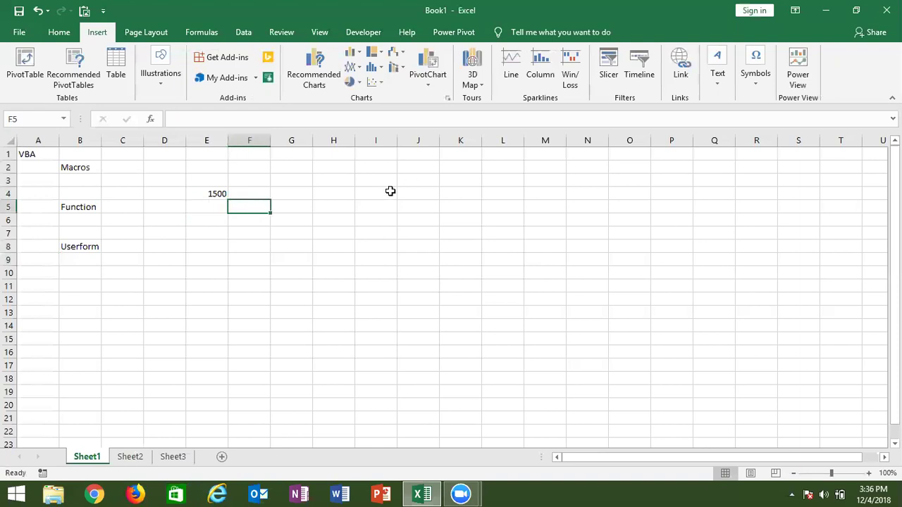
{"action": "left_click", "coordinate": [260, 193]}
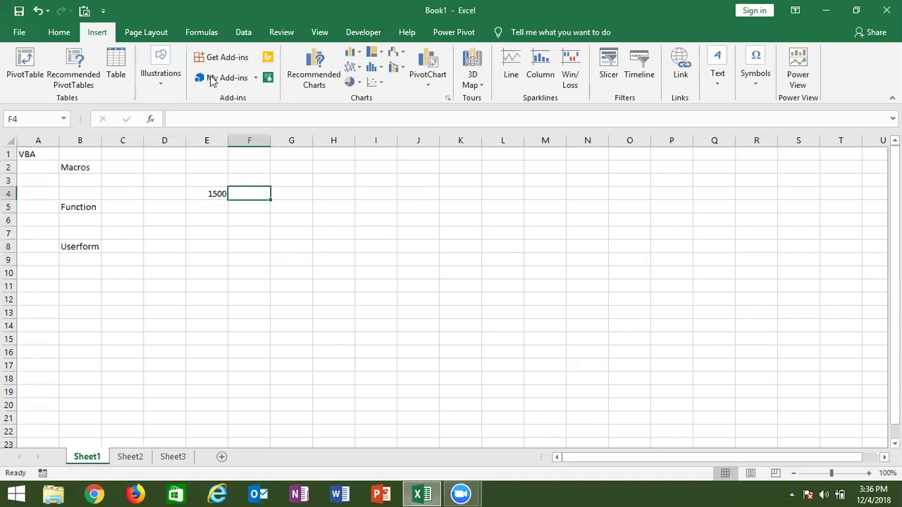
{"action": "double_click", "coordinate": [204, 193]}
{"action": "type", "text": "15"}
{"action": "key", "text": "Escape"}
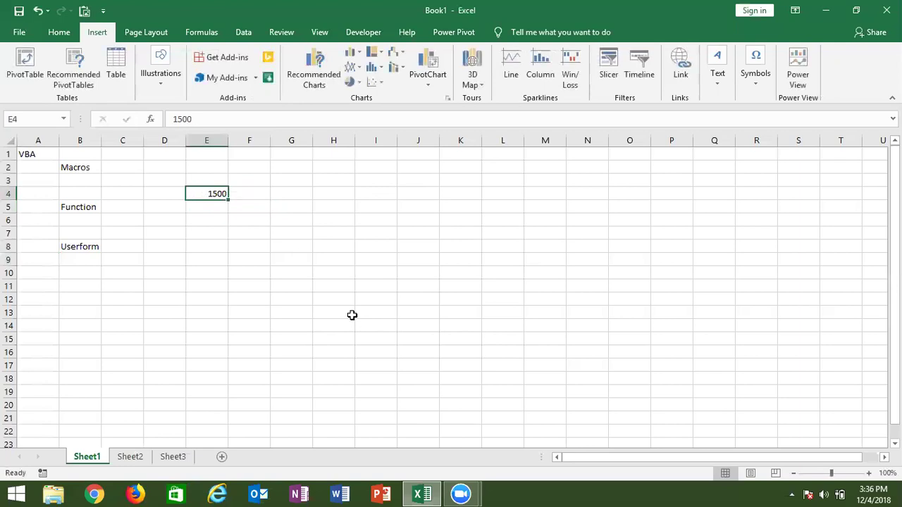
{"action": "left_click", "coordinate": [363, 305]}
{"action": "left_click", "coordinate": [210, 191]}
{"action": "left_click", "coordinate": [238, 192]}
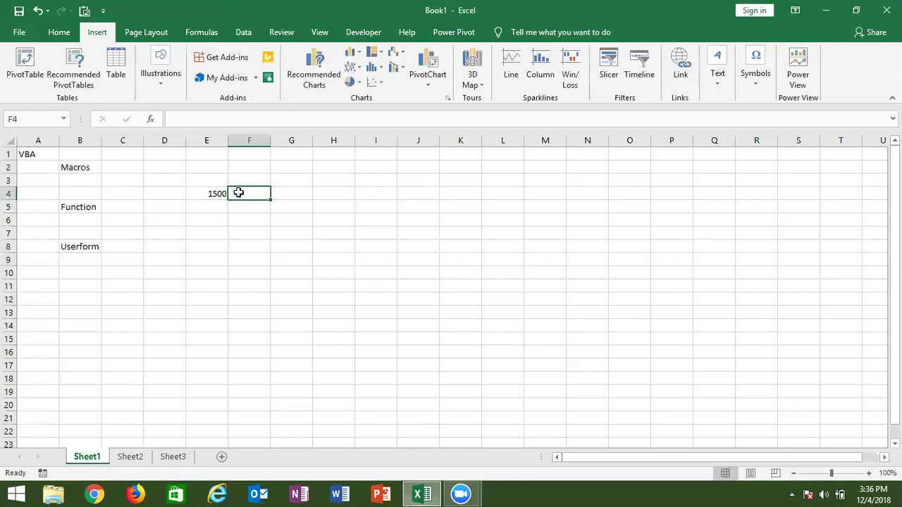
{"action": "left_click", "coordinate": [408, 33]}
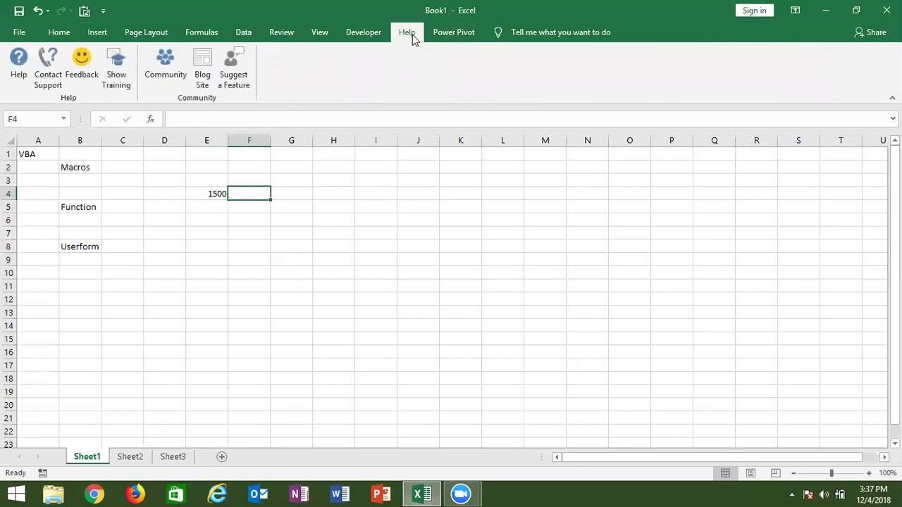
{"action": "left_click", "coordinate": [535, 32]}
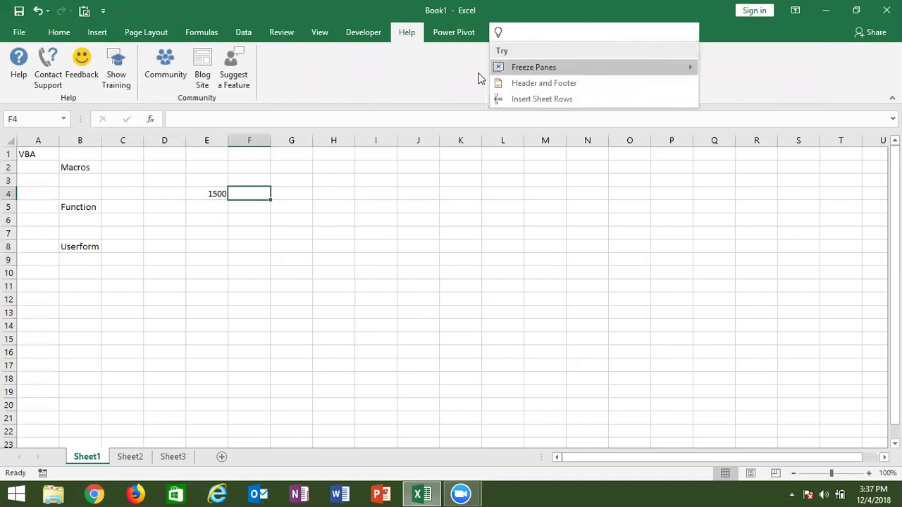
{"action": "key", "text": "Escape"}
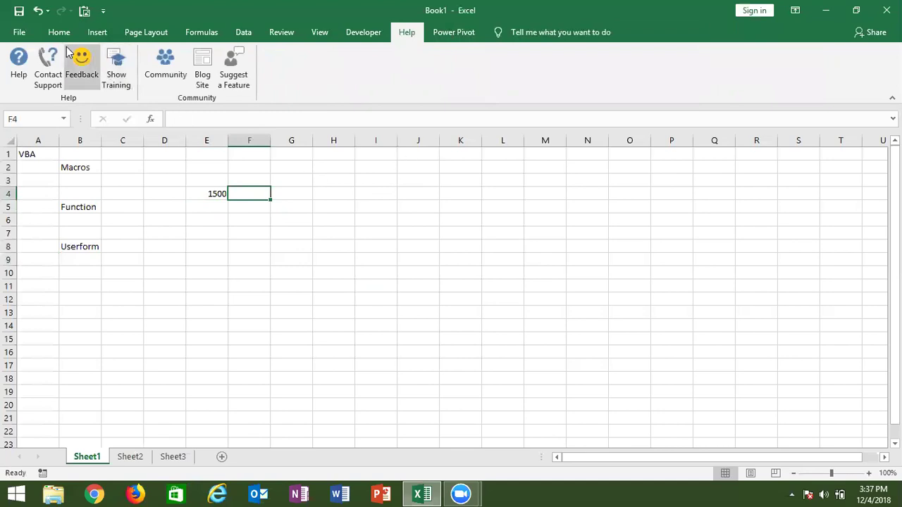
{"action": "left_click", "coordinate": [60, 32]}
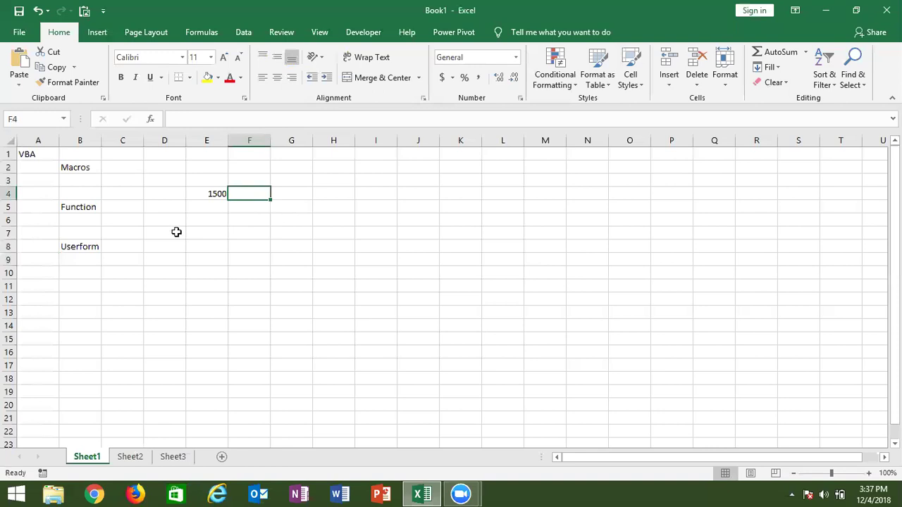
{"action": "left_click", "coordinate": [102, 169]}
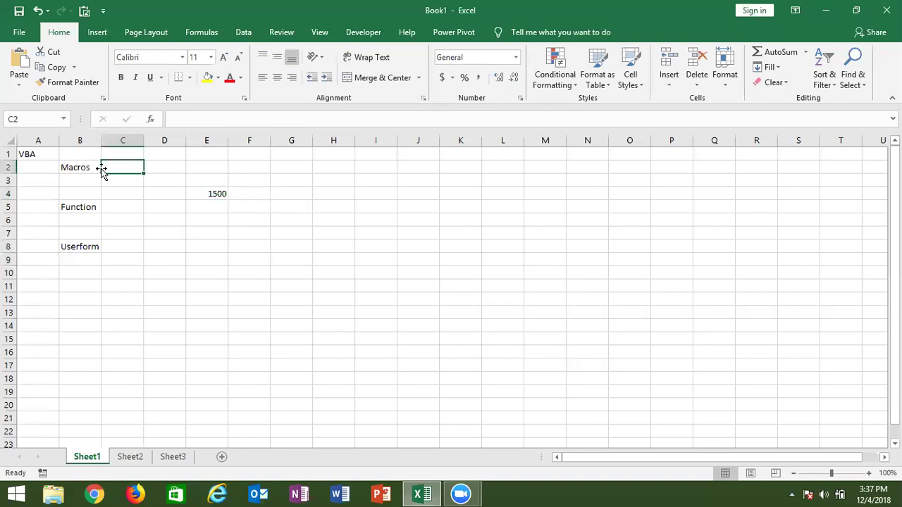
{"action": "left_click", "coordinate": [98, 205]}
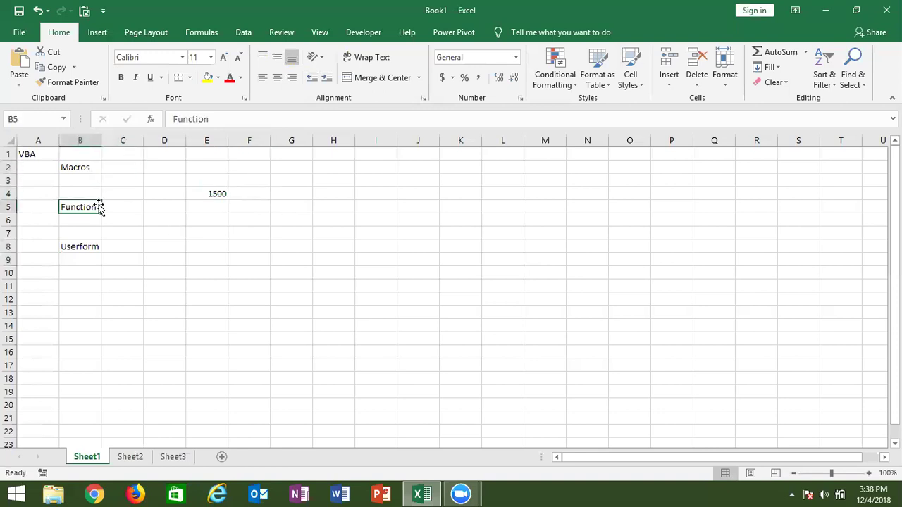
{"action": "left_click", "coordinate": [127, 252]}
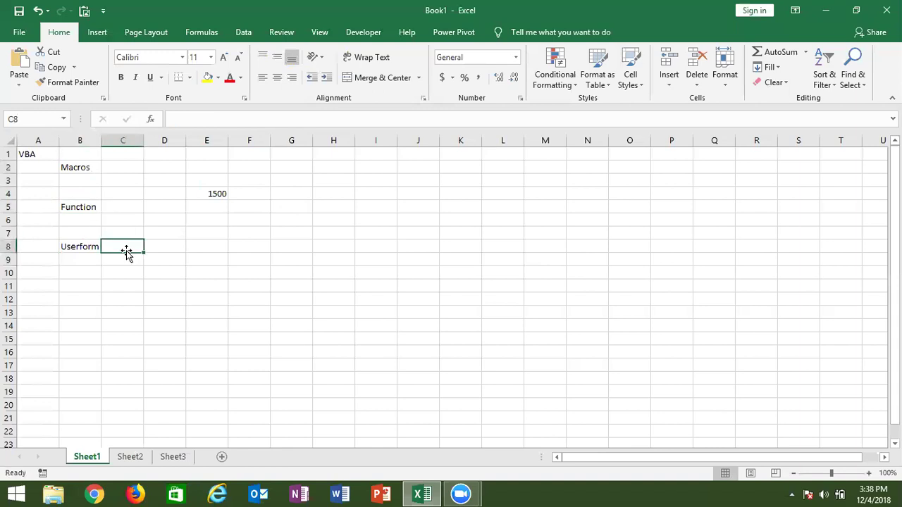
{"action": "left_click", "coordinate": [103, 231]}
{"action": "left_click", "coordinate": [116, 220]}
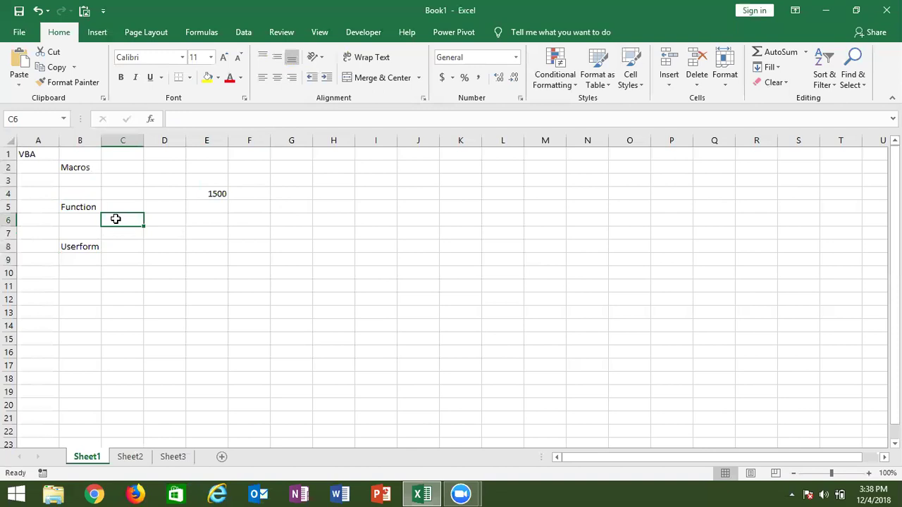
{"action": "left_click", "coordinate": [220, 251]}
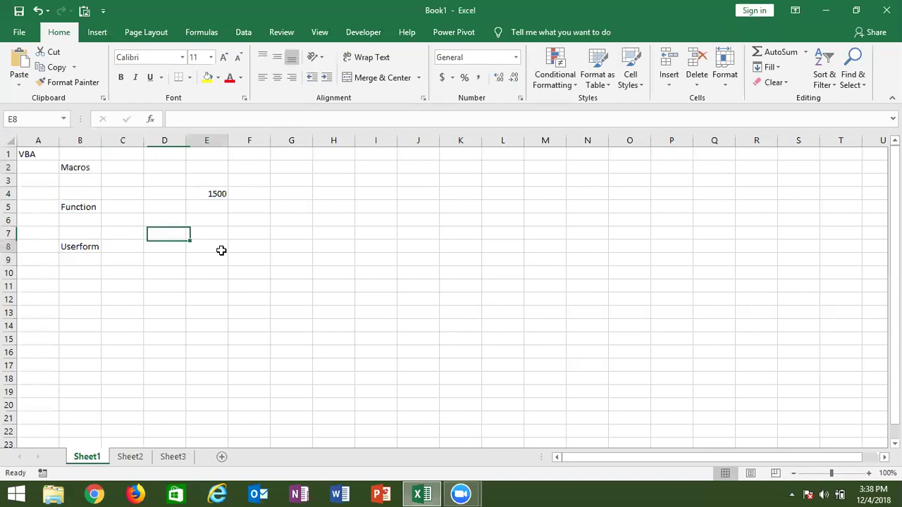
{"action": "left_click", "coordinate": [249, 192]}
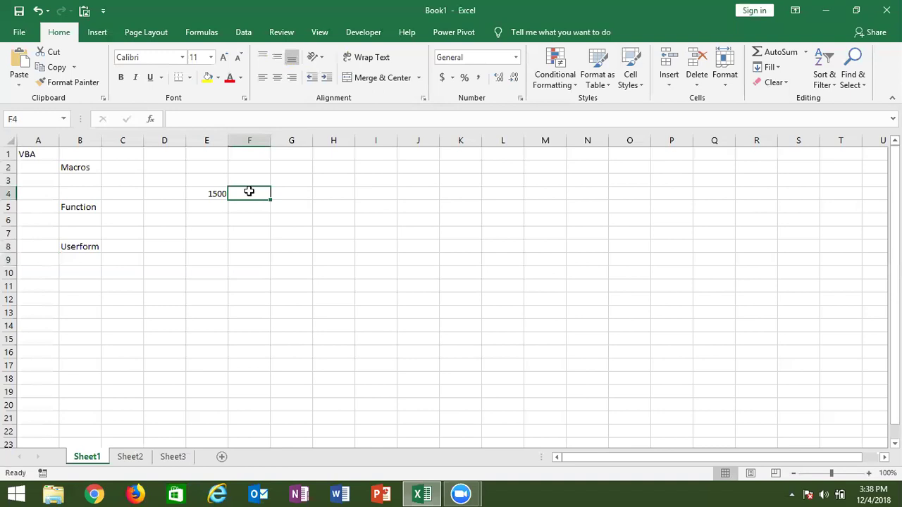
{"action": "left_click", "coordinate": [219, 195]}
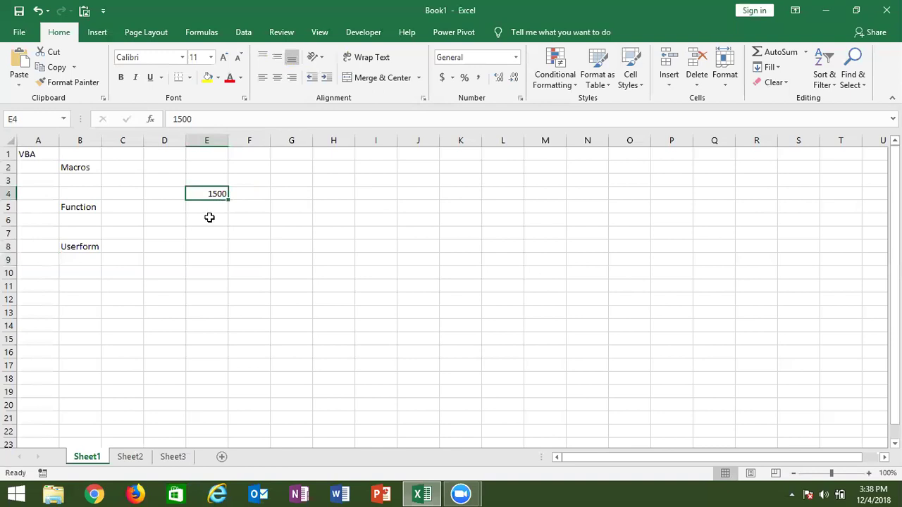
- Replace 1500 in E4 with 450 and enter 1520 in E5
{"action": "type", "text": "450"}
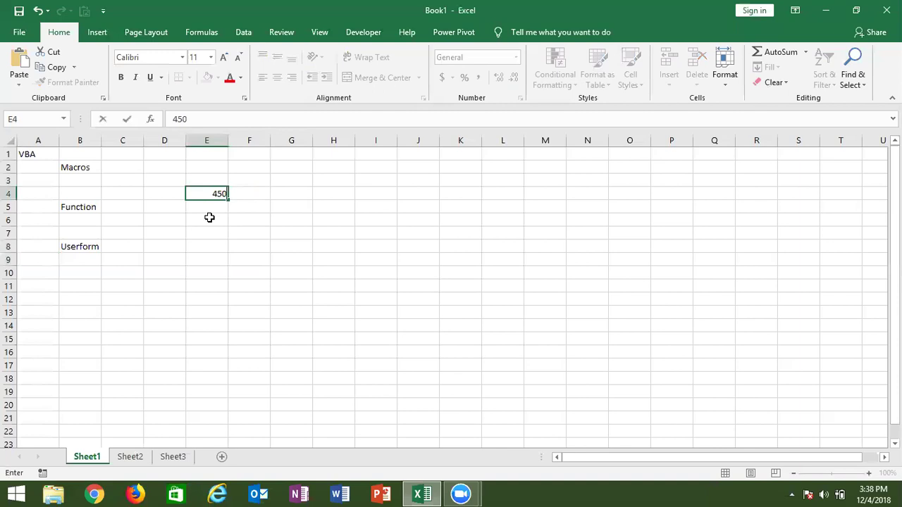
{"action": "key", "text": "Return"}
{"action": "key", "text": "Up"}
{"action": "key", "text": "Right"}
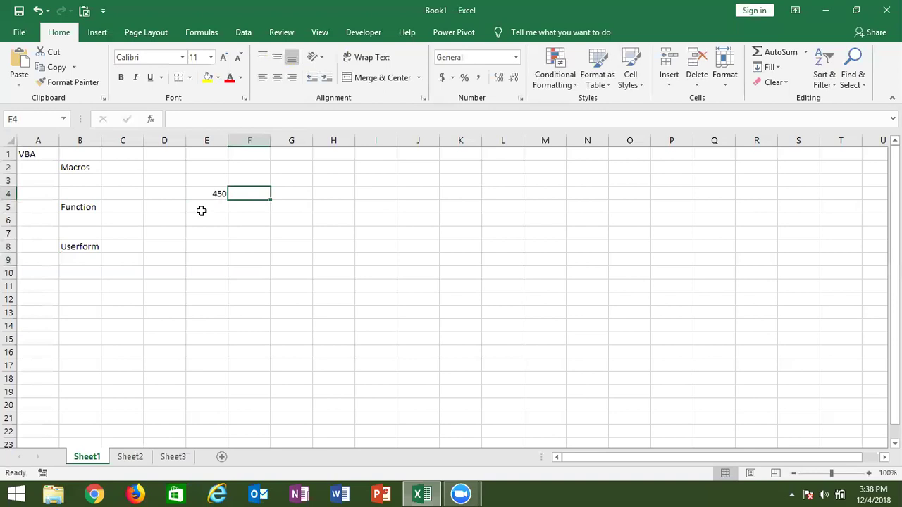
{"action": "left_click", "coordinate": [202, 206]}
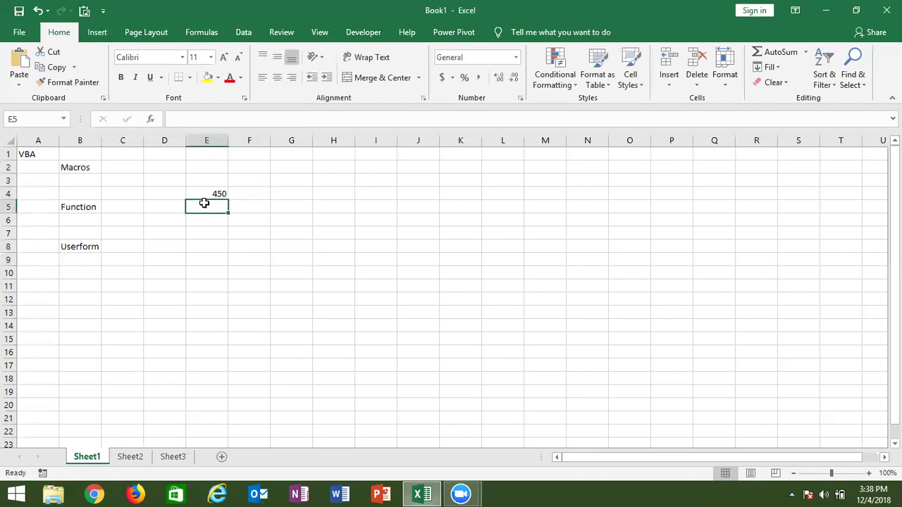
{"action": "type", "text": "152"}
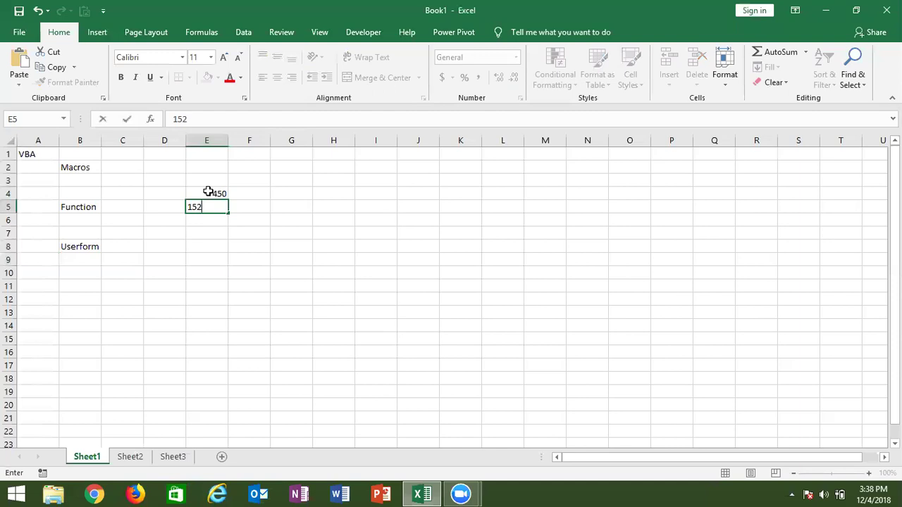
{"action": "type", "text": "0"}
{"action": "key", "text": "Return"}
{"action": "left_click", "coordinate": [253, 196]}
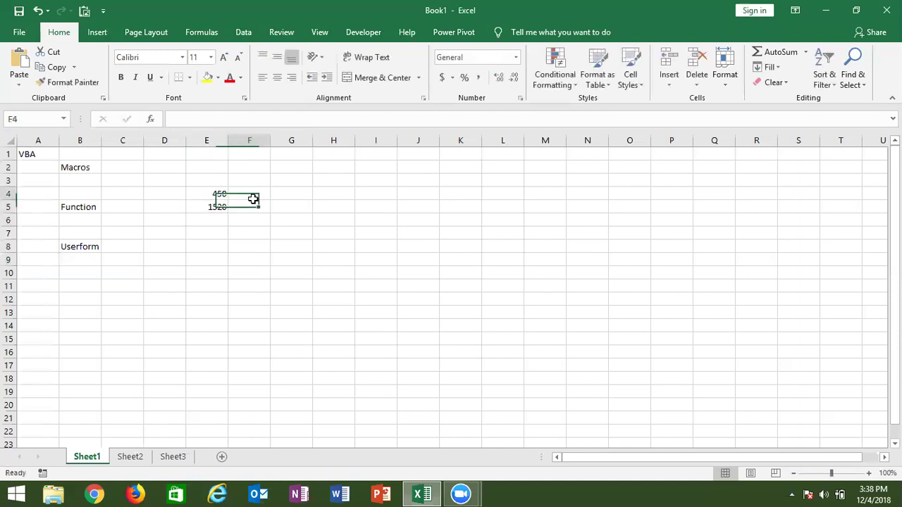
- Search the Tell me box for 'currency to text' and open the full help results
{"action": "left_click", "coordinate": [532, 34]}
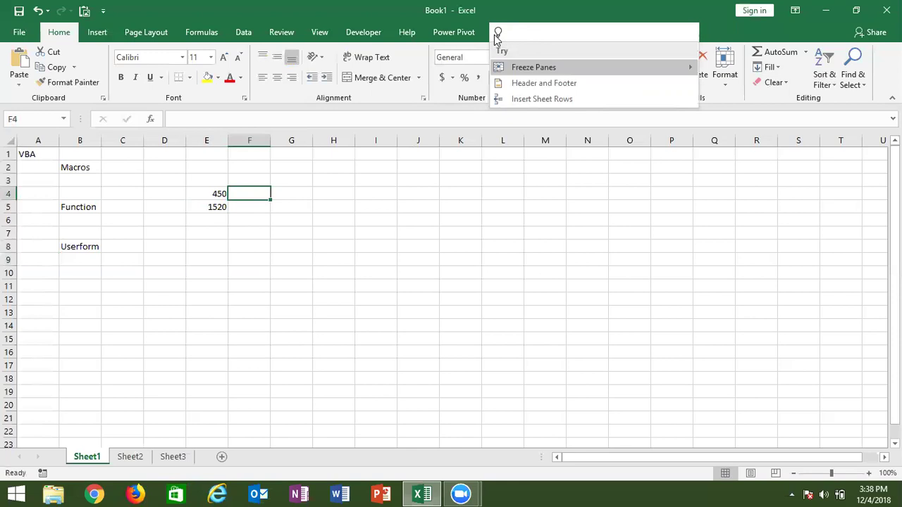
{"action": "type", "text": "c"}
{"action": "type", "text": "ur"}
{"action": "type", "text": "rency "}
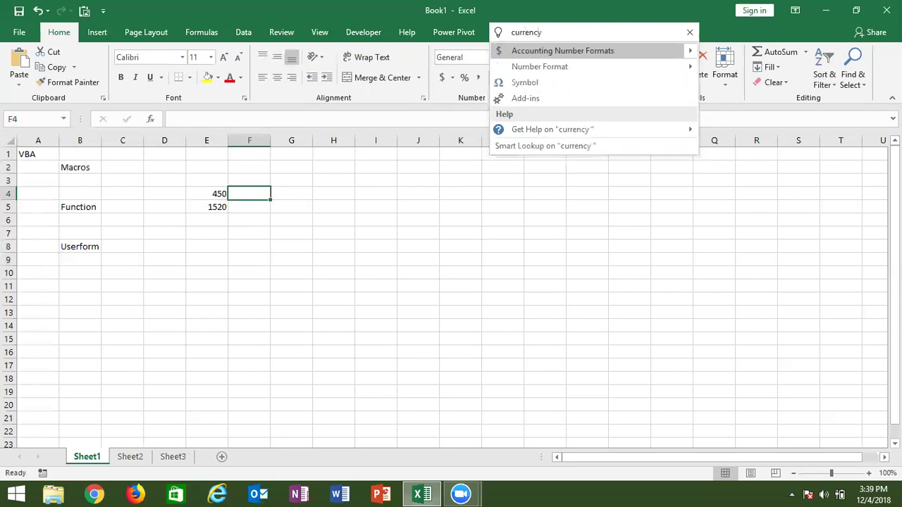
{"action": "type", "text": "to text"}
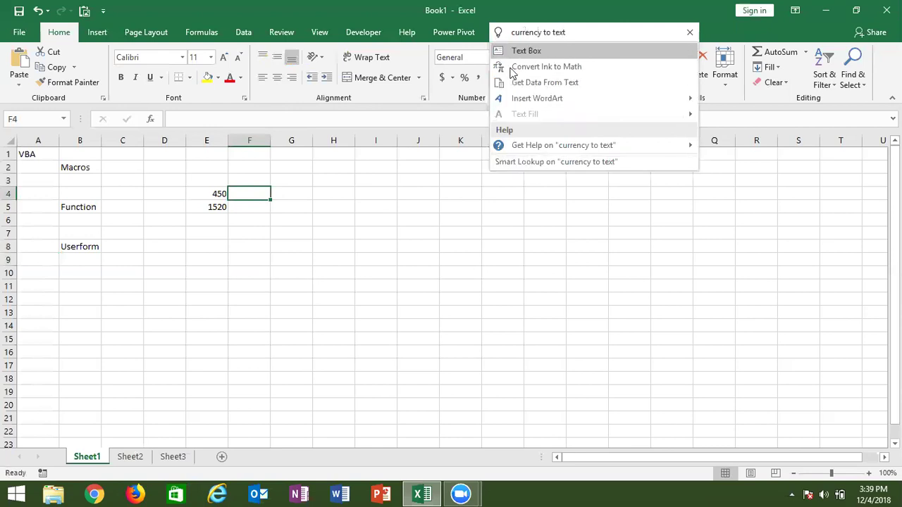
{"action": "mouse_move", "coordinate": [527, 140]}
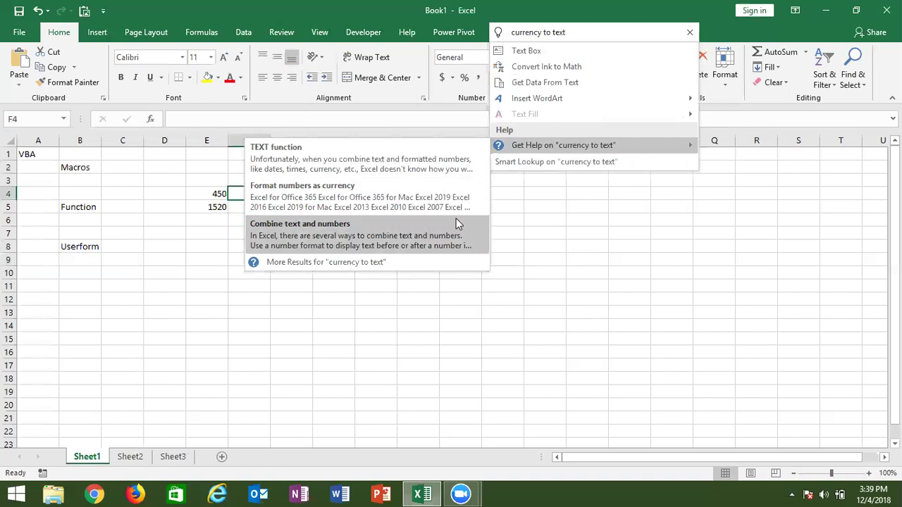
{"action": "left_click", "coordinate": [347, 261]}
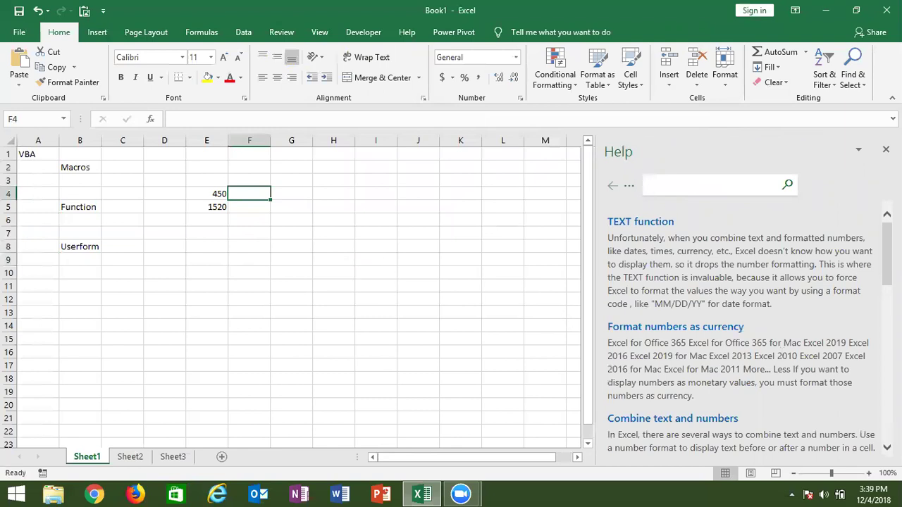
- Scroll the help results and open the 'Convert numbers into words' article
{"action": "scroll", "coordinate": [740, 324], "scroll_direction": "down", "scroll_amount": 1}
{"action": "scroll", "coordinate": [740, 324], "scroll_direction": "down", "scroll_amount": 1}
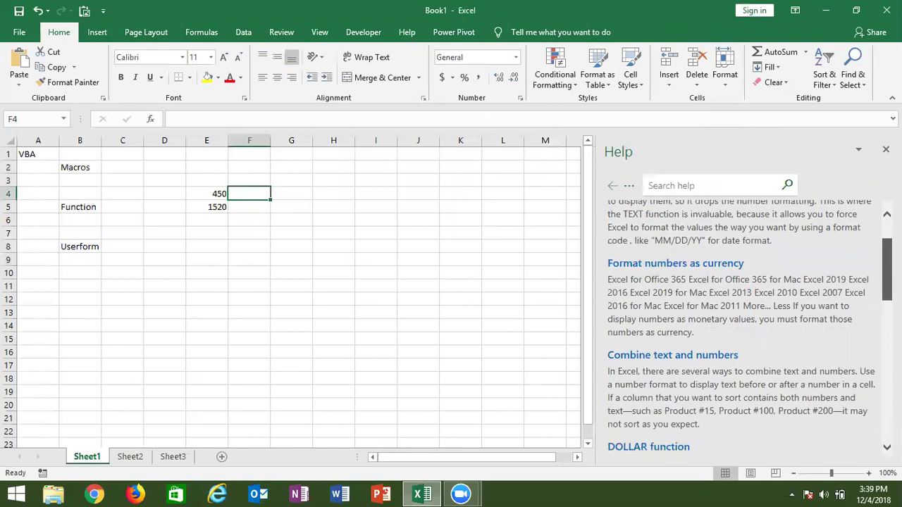
{"action": "scroll", "coordinate": [740, 324], "scroll_direction": "down", "scroll_amount": 1}
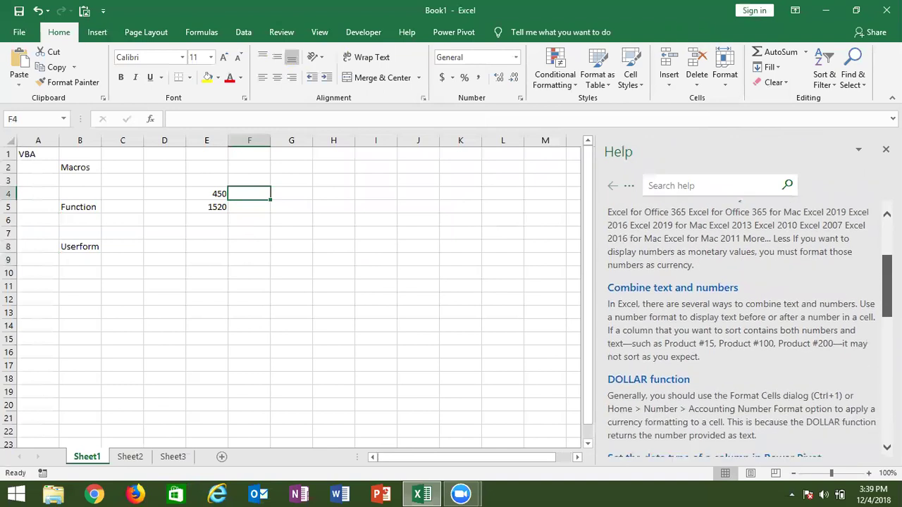
{"action": "scroll", "coordinate": [740, 324], "scroll_direction": "down", "scroll_amount": 2}
{"action": "scroll", "coordinate": [740, 324], "scroll_direction": "down", "scroll_amount": 1}
{"action": "scroll", "coordinate": [739, 324], "scroll_direction": "down", "scroll_amount": 1}
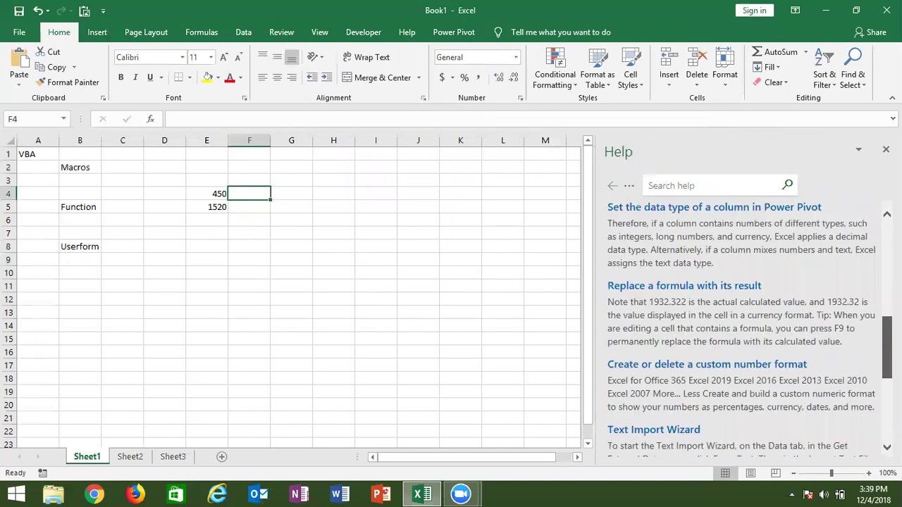
{"action": "scroll", "coordinate": [740, 324], "scroll_direction": "down", "scroll_amount": 1}
{"action": "scroll", "coordinate": [739, 324], "scroll_direction": "down", "scroll_amount": 1}
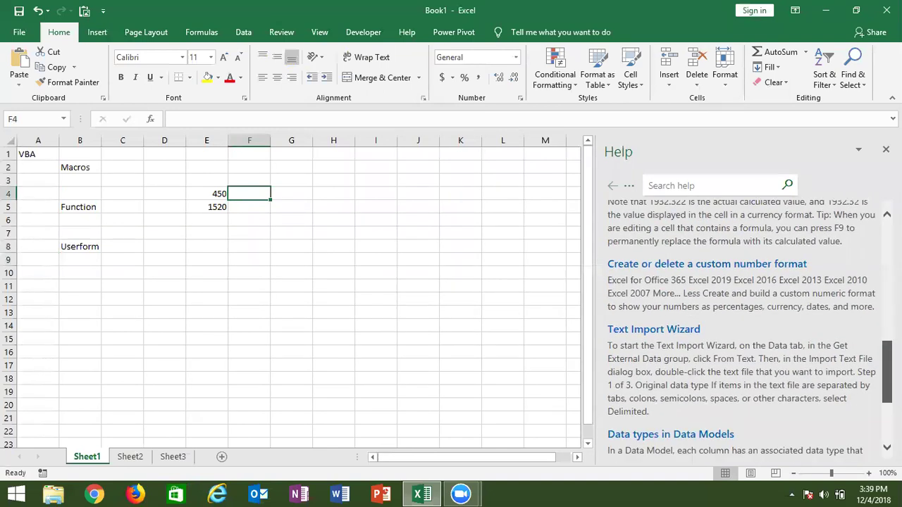
{"action": "scroll", "coordinate": [740, 324], "scroll_direction": "down", "scroll_amount": 1}
{"action": "scroll", "coordinate": [740, 325], "scroll_direction": "down", "scroll_amount": 1}
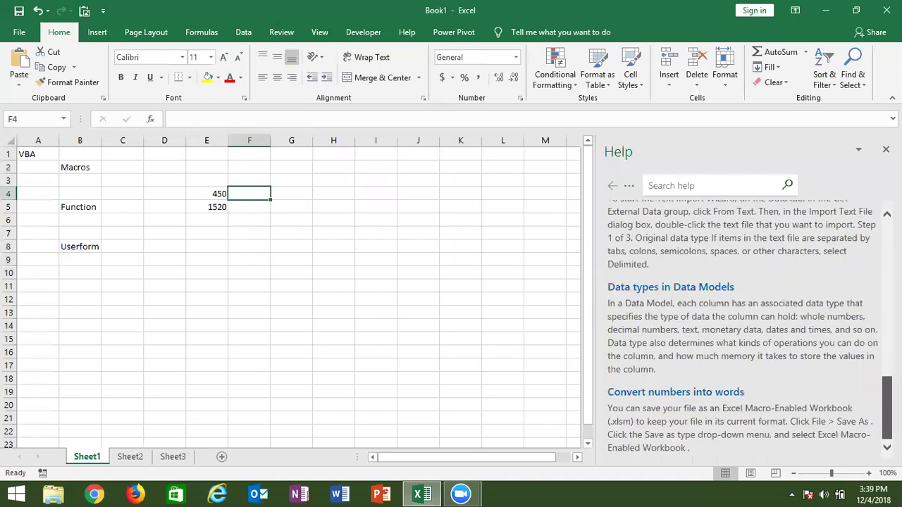
{"action": "left_click", "coordinate": [659, 395]}
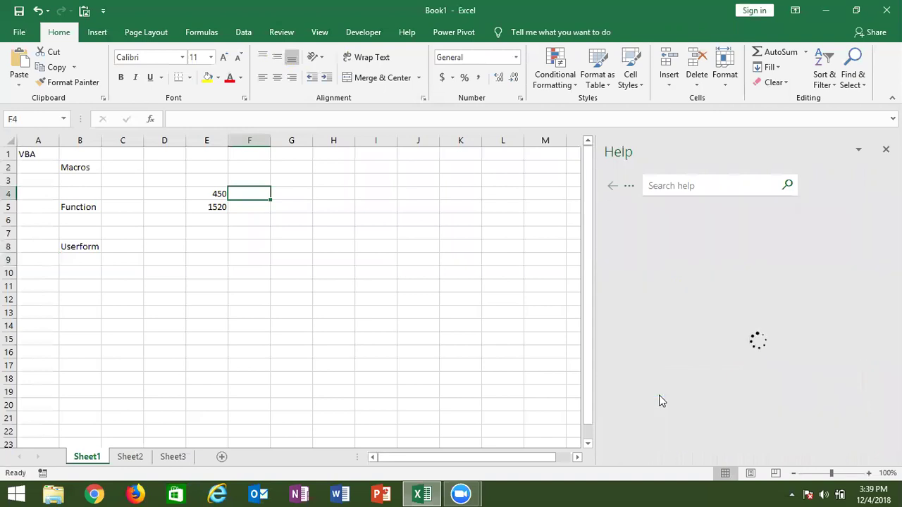
- Select the whole SpellNumber VBA code listing, starting at Option Explicit
{"action": "scroll", "coordinate": [740, 324], "scroll_direction": "down", "scroll_amount": 5}
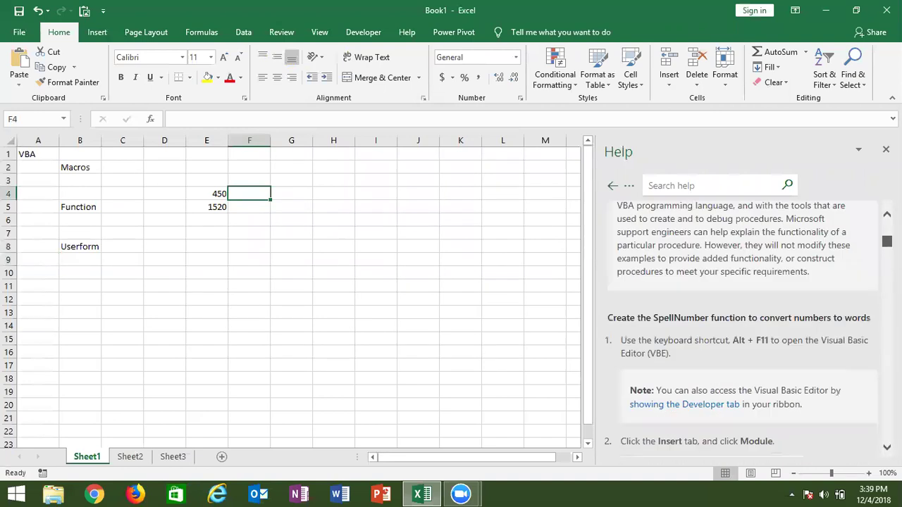
{"action": "scroll", "coordinate": [740, 324], "scroll_direction": "down", "scroll_amount": 3}
{"action": "scroll", "coordinate": [740, 324], "scroll_direction": "down", "scroll_amount": 2}
{"action": "scroll", "coordinate": [740, 324], "scroll_direction": "down", "scroll_amount": 5}
{"action": "scroll", "coordinate": [739, 324], "scroll_direction": "down", "scroll_amount": 1}
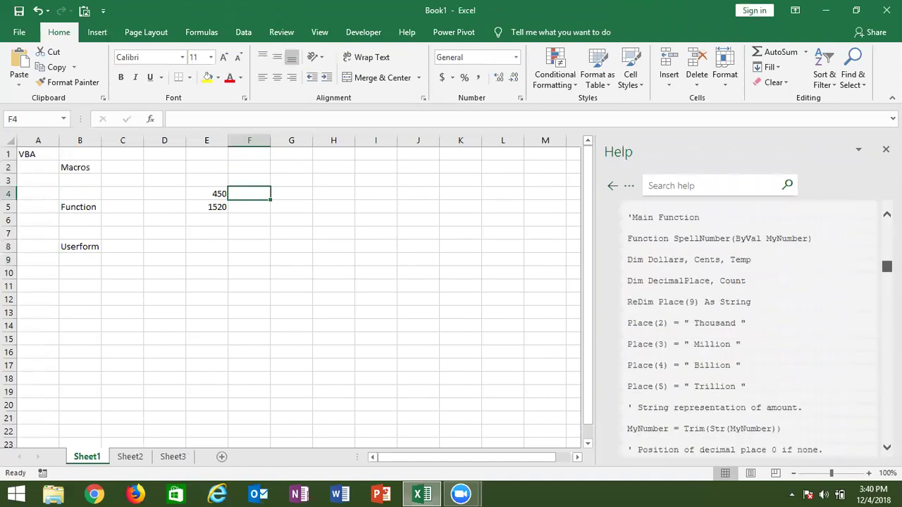
{"action": "scroll", "coordinate": [740, 325], "scroll_direction": "up", "scroll_amount": 2}
{"action": "left_click_drag", "start_coordinate": [627, 235], "coordinate": [637, 235]}
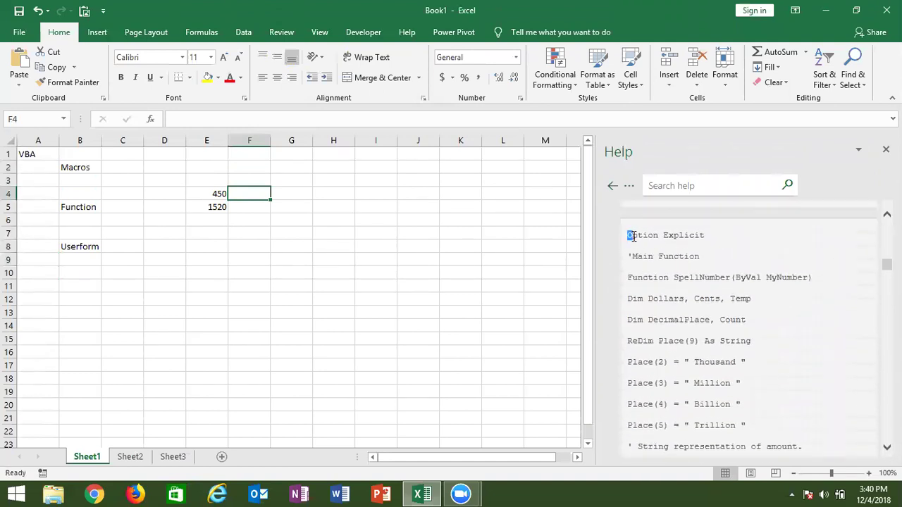
{"action": "scroll", "coordinate": [748, 324], "scroll_direction": "down", "scroll_amount": 5}
{"action": "scroll", "coordinate": [749, 324], "scroll_direction": "down", "scroll_amount": 5}
{"action": "scroll", "coordinate": [749, 324], "scroll_direction": "down", "scroll_amount": 5}
{"action": "scroll", "coordinate": [749, 324], "scroll_direction": "down", "scroll_amount": 5}
{"action": "scroll", "coordinate": [755, 389], "scroll_direction": "up", "scroll_amount": 3}
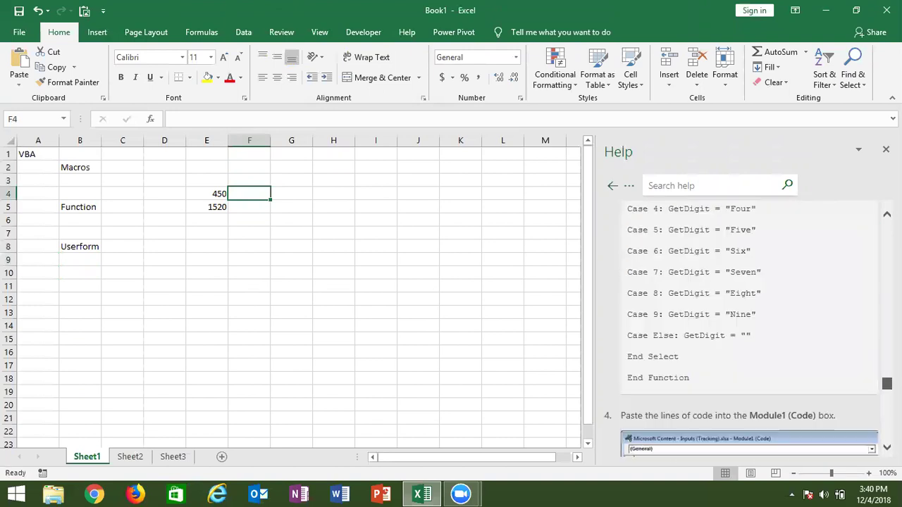
{"action": "scroll", "coordinate": [756, 389], "scroll_direction": "down", "scroll_amount": 1}
{"action": "scroll", "coordinate": [755, 390], "scroll_direction": "down", "scroll_amount": 1}
{"action": "scroll", "coordinate": [755, 390], "scroll_direction": "down", "scroll_amount": 1}
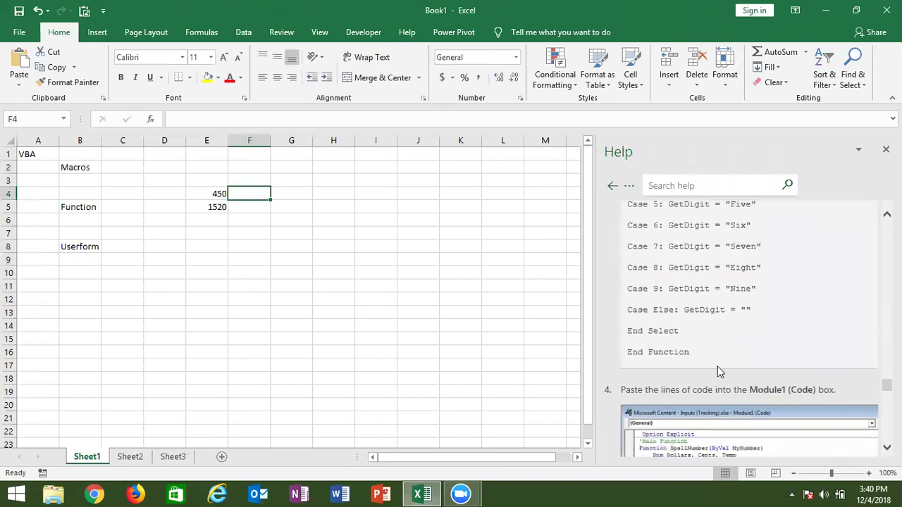
{"action": "left_click", "coordinate": [719, 371], "text": "shift"}
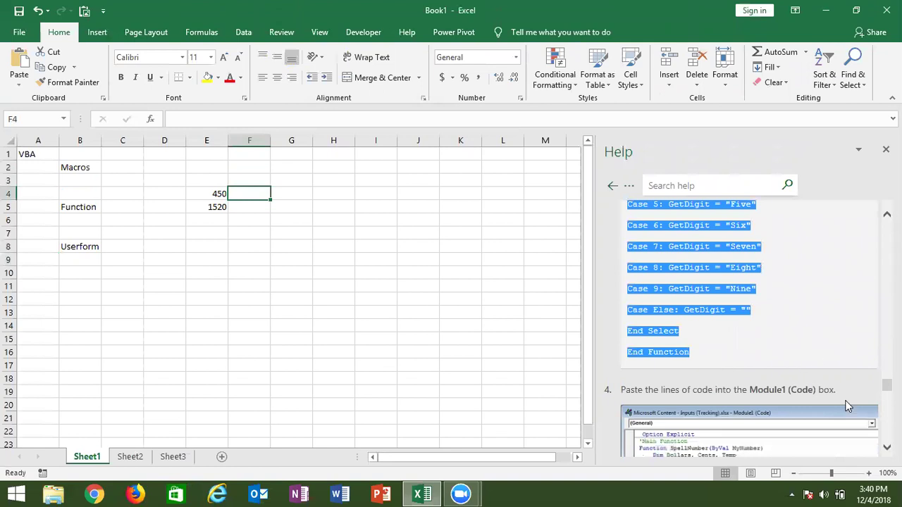
{"action": "left_click_drag", "start_coordinate": [887, 385], "coordinate": [887, 251]}
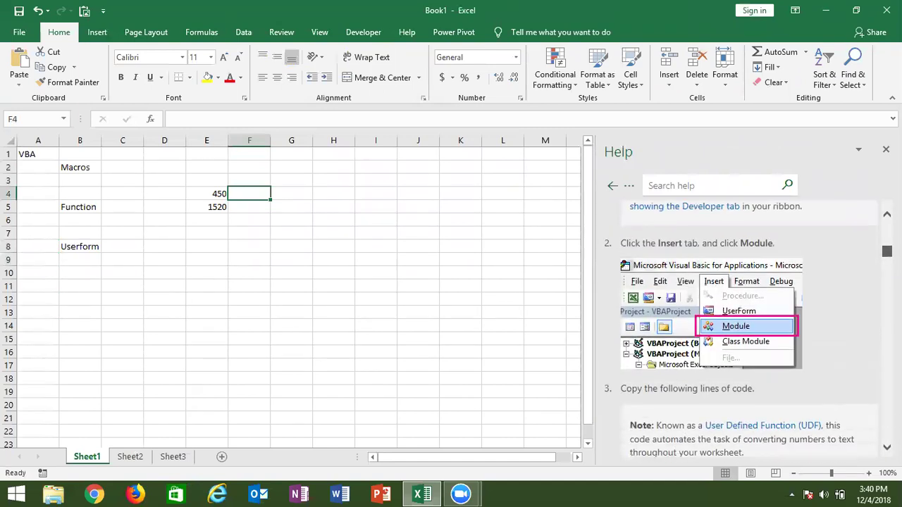
- Reopen the 'Convert numbers into words' article at its code, then switch to the Developer tab
{"action": "left_click", "coordinate": [612, 190]}
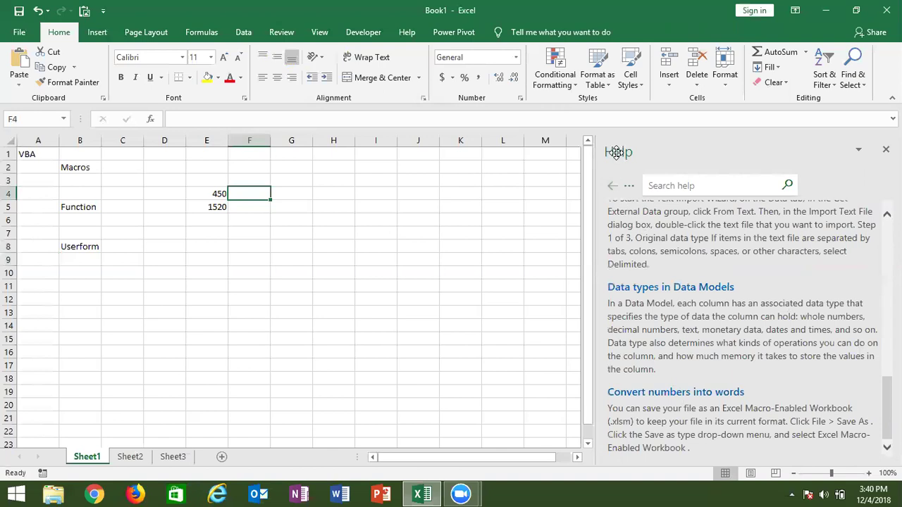
{"action": "left_click", "coordinate": [665, 396]}
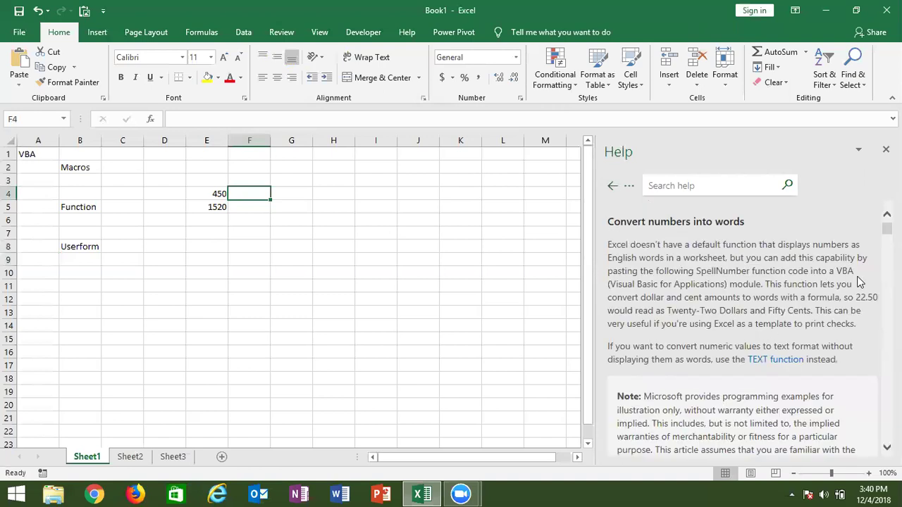
{"action": "scroll", "coordinate": [747, 327], "scroll_direction": "down", "scroll_amount": 3}
{"action": "scroll", "coordinate": [747, 327], "scroll_direction": "down", "scroll_amount": 3}
{"action": "scroll", "coordinate": [746, 328], "scroll_direction": "down", "scroll_amount": 3}
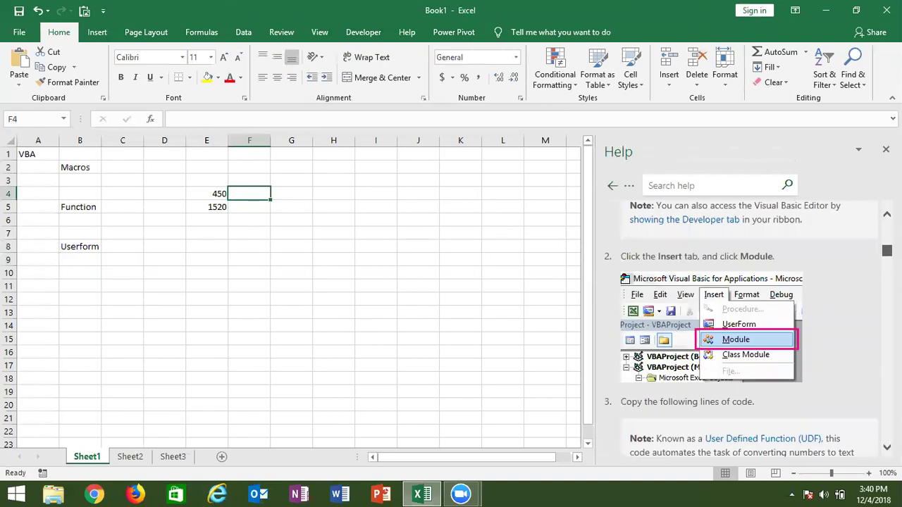
{"action": "scroll", "coordinate": [747, 328], "scroll_direction": "down", "scroll_amount": 3}
{"action": "scroll", "coordinate": [747, 328], "scroll_direction": "down", "scroll_amount": 3}
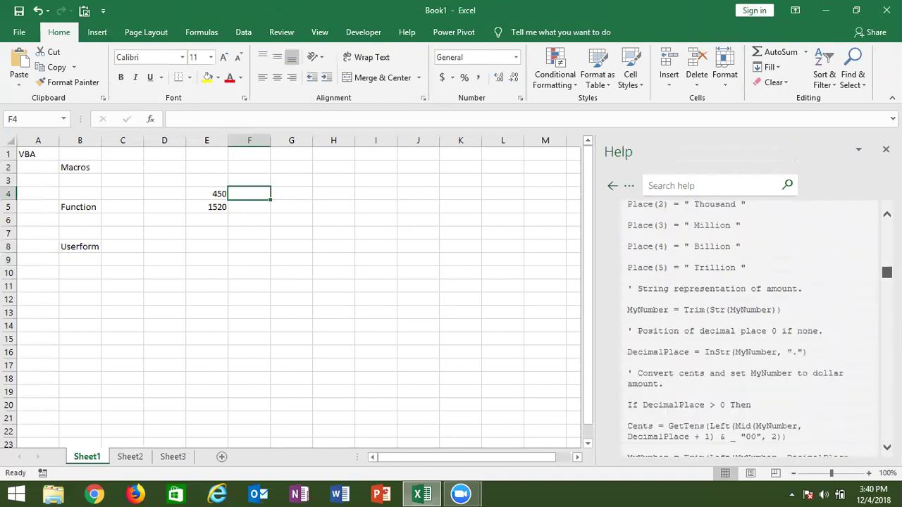
{"action": "scroll", "coordinate": [747, 327], "scroll_direction": "up", "scroll_amount": 1}
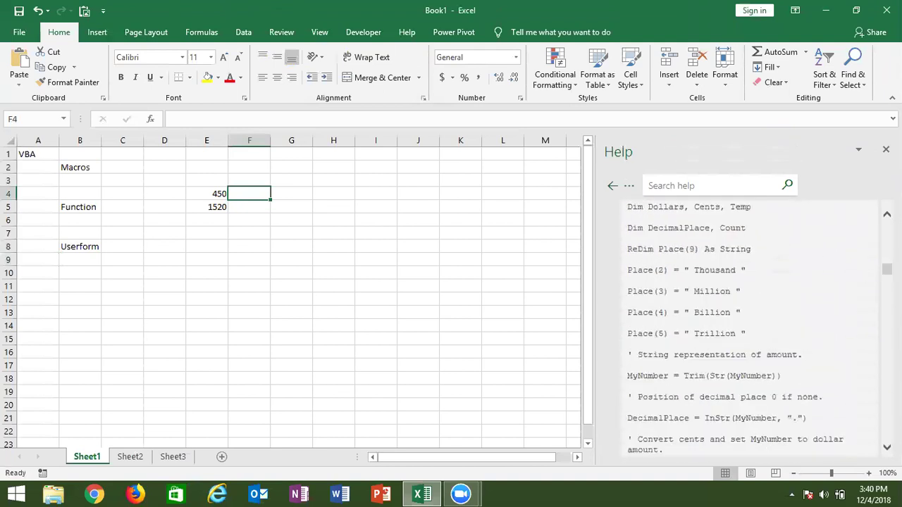
{"action": "scroll", "coordinate": [747, 327], "scroll_direction": "up", "scroll_amount": 3}
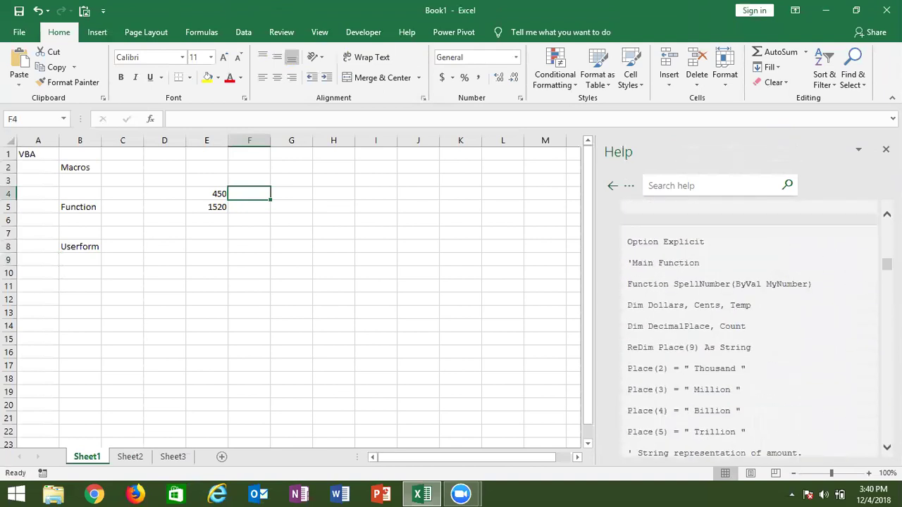
{"action": "left_click", "coordinate": [363, 31]}
- In the Visual Basic editor, insert Module1 and paste the SpellNumber code into it
{"action": "left_click", "coordinate": [13, 67]}
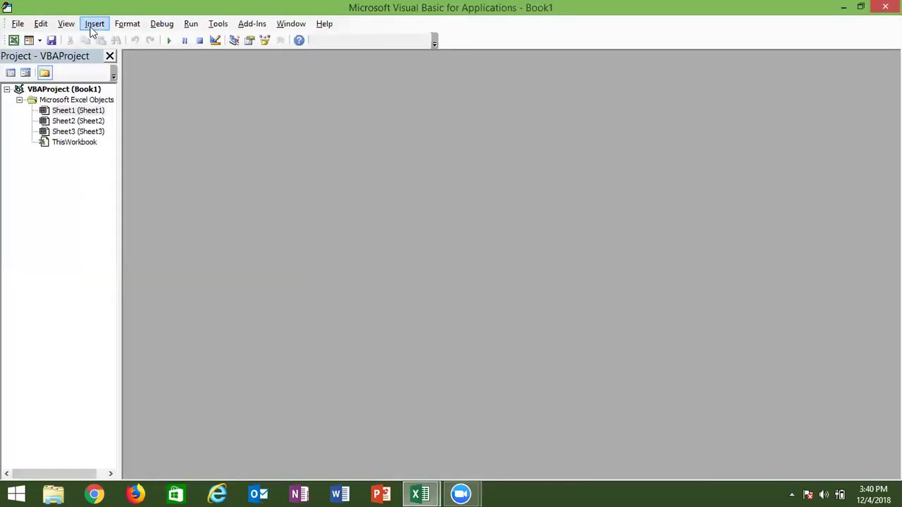
{"action": "left_click", "coordinate": [95, 23]}
{"action": "left_click", "coordinate": [118, 68]}
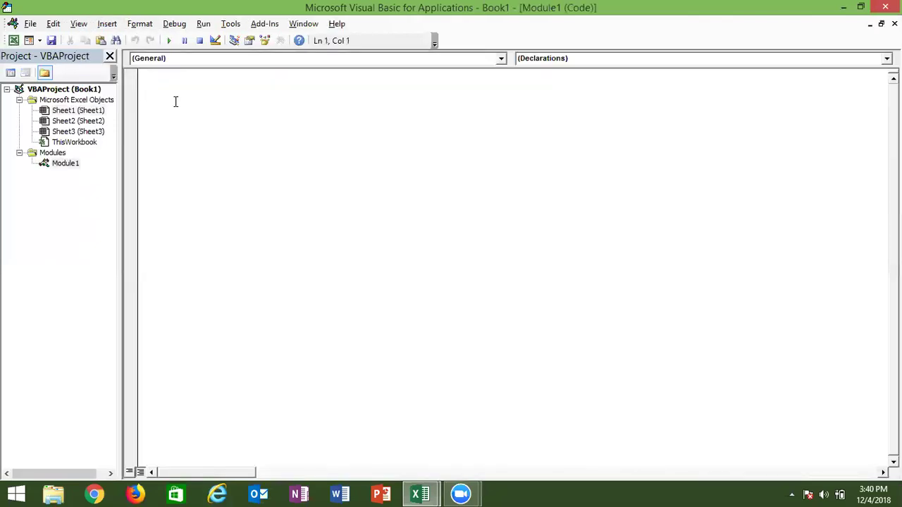
{"action": "key", "text": "ctrl+v"}
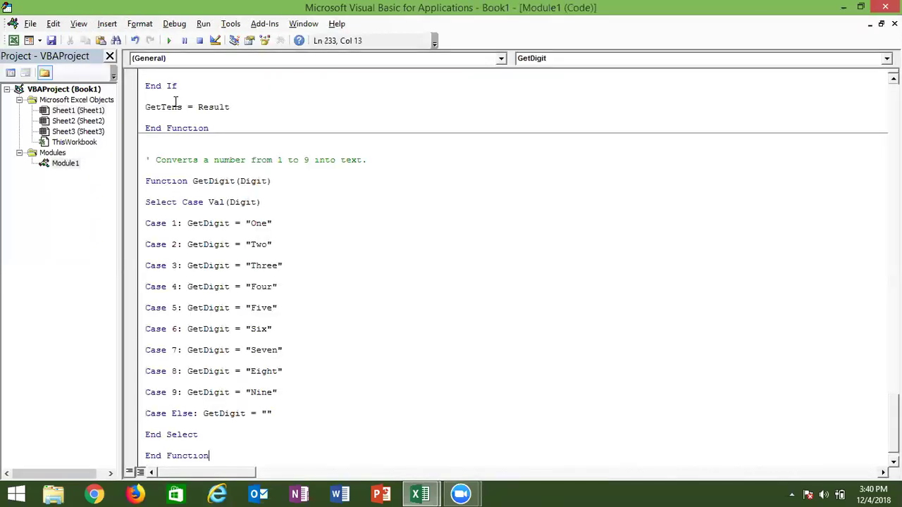
- Repair the broken Cents line with a '_' continuation and remove the stray blank line
{"action": "scroll", "coordinate": [877, 374], "scroll_direction": "up", "scroll_amount": 10}
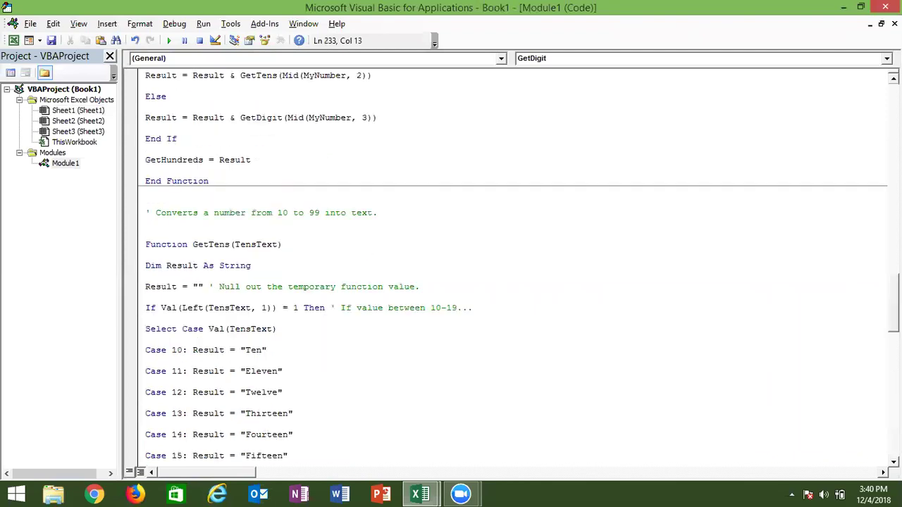
{"action": "scroll", "coordinate": [515, 267], "scroll_direction": "up", "scroll_amount": 10}
{"action": "scroll", "coordinate": [514, 268], "scroll_direction": "up", "scroll_amount": 3}
{"action": "scroll", "coordinate": [514, 268], "scroll_direction": "up", "scroll_amount": 2}
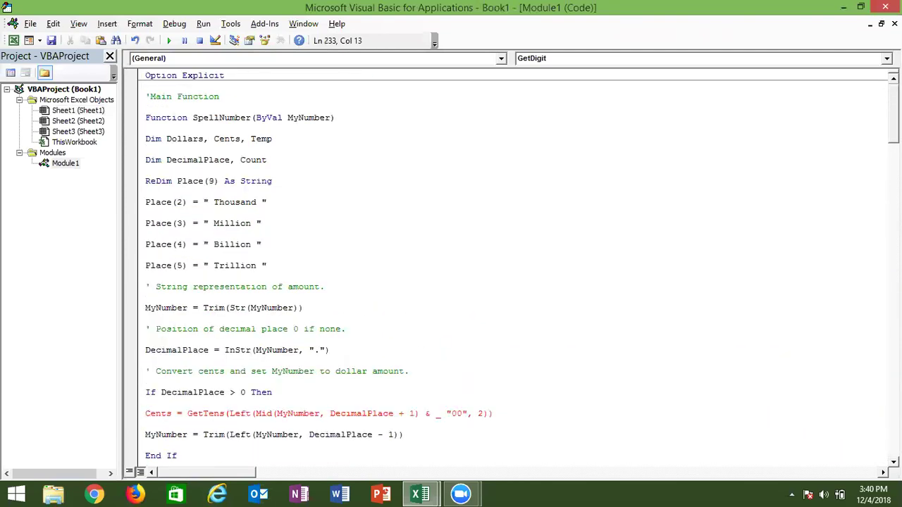
{"action": "left_click", "coordinate": [427, 424]}
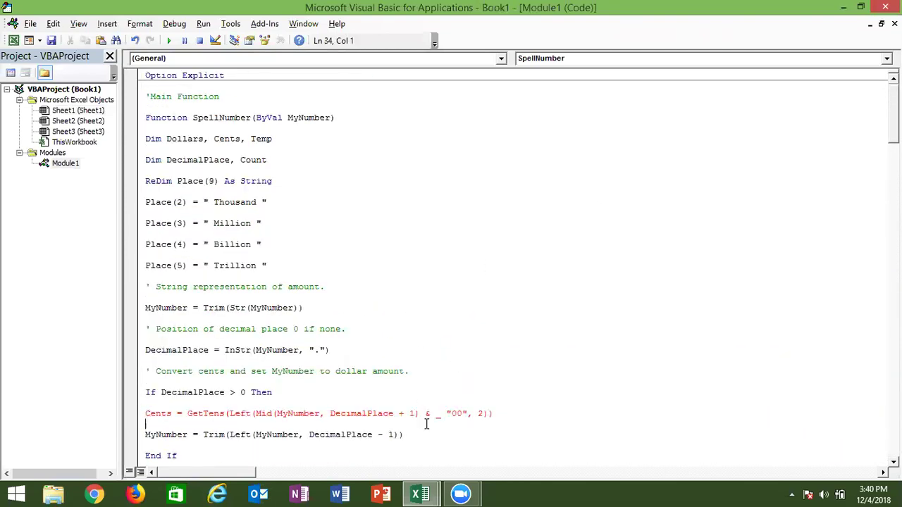
{"action": "key", "text": "Delete"}
{"action": "left_click", "coordinate": [500, 439]}
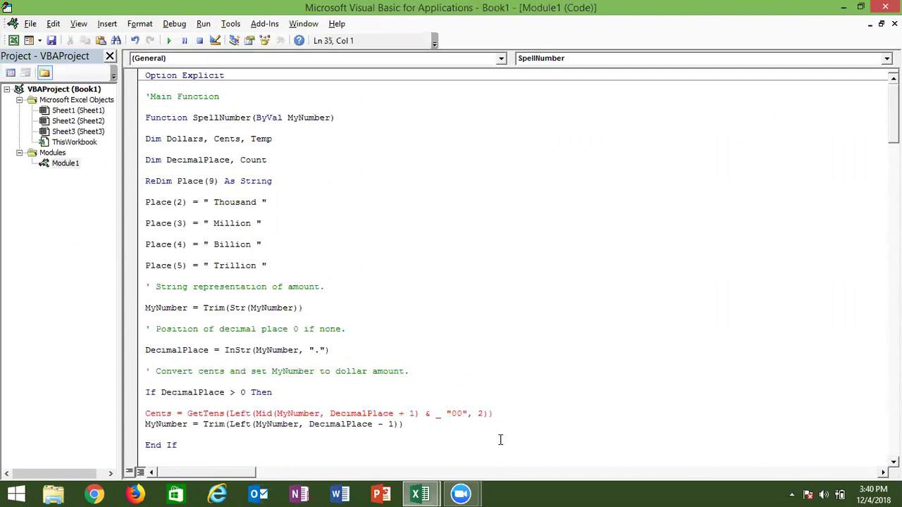
{"action": "left_click", "coordinate": [446, 413]}
{"action": "key", "text": "Return"}
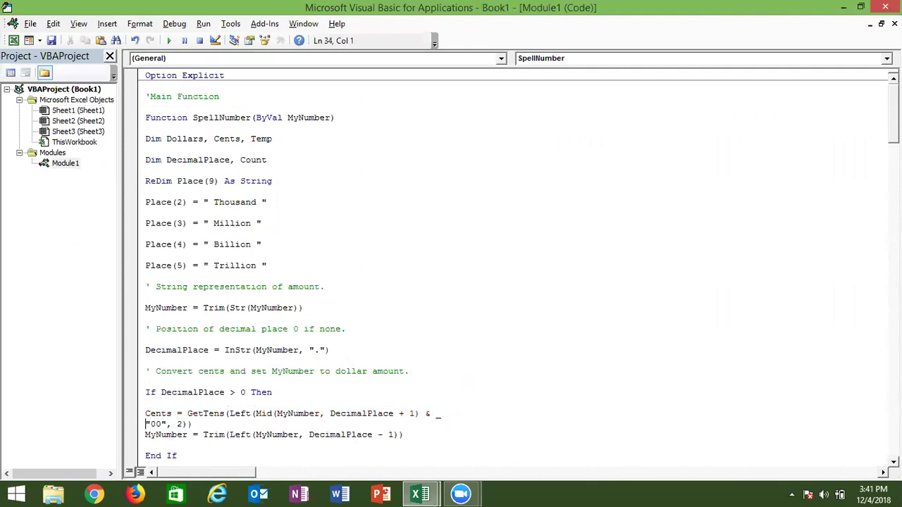
{"action": "left_click", "coordinate": [447, 443]}
{"action": "left_click_drag", "start_coordinate": [435, 414], "coordinate": [443, 415]}
{"action": "type", "text": "_"}
{"action": "scroll", "coordinate": [514, 268], "scroll_direction": "down", "scroll_amount": 1}
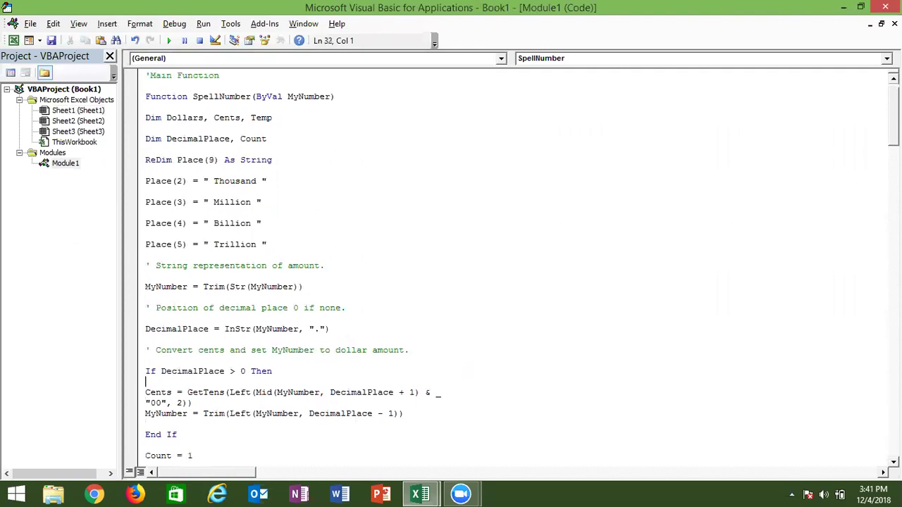
{"action": "scroll", "coordinate": [514, 268], "scroll_direction": "down", "scroll_amount": 1}
{"action": "scroll", "coordinate": [514, 268], "scroll_direction": "down", "scroll_amount": 1}
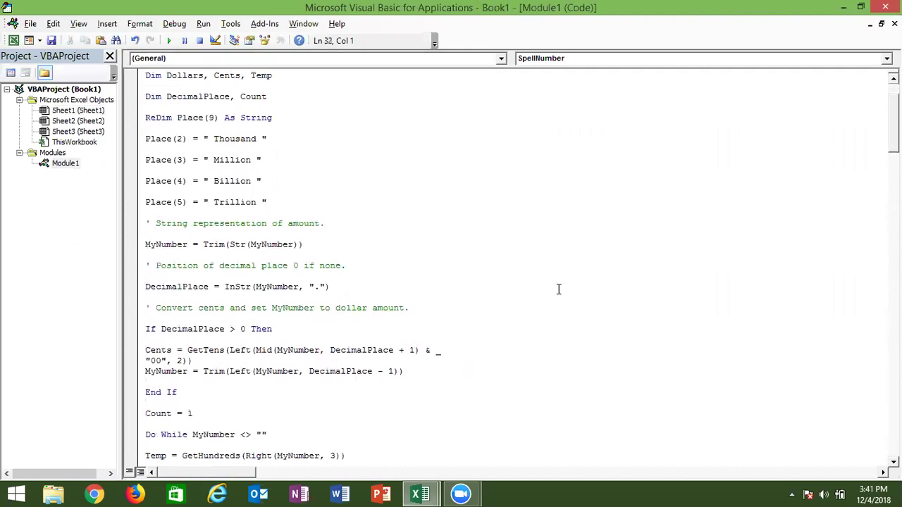
{"action": "left_click", "coordinate": [444, 351]}
- Rejoin the split (Right(TensText line to the GetDigit line in GetTens, then minimize the editor
{"action": "scroll", "coordinate": [514, 267], "scroll_direction": "down", "scroll_amount": 2}
{"action": "scroll", "coordinate": [514, 268], "scroll_direction": "down", "scroll_amount": 4}
{"action": "scroll", "coordinate": [514, 268], "scroll_direction": "down", "scroll_amount": 5}
{"action": "scroll", "coordinate": [514, 268], "scroll_direction": "down", "scroll_amount": 4}
{"action": "scroll", "coordinate": [514, 267], "scroll_direction": "down", "scroll_amount": 8}
{"action": "scroll", "coordinate": [514, 267], "scroll_direction": "down", "scroll_amount": 8}
{"action": "scroll", "coordinate": [514, 267], "scroll_direction": "down", "scroll_amount": 8}
{"action": "scroll", "coordinate": [514, 267], "scroll_direction": "down", "scroll_amount": 7}
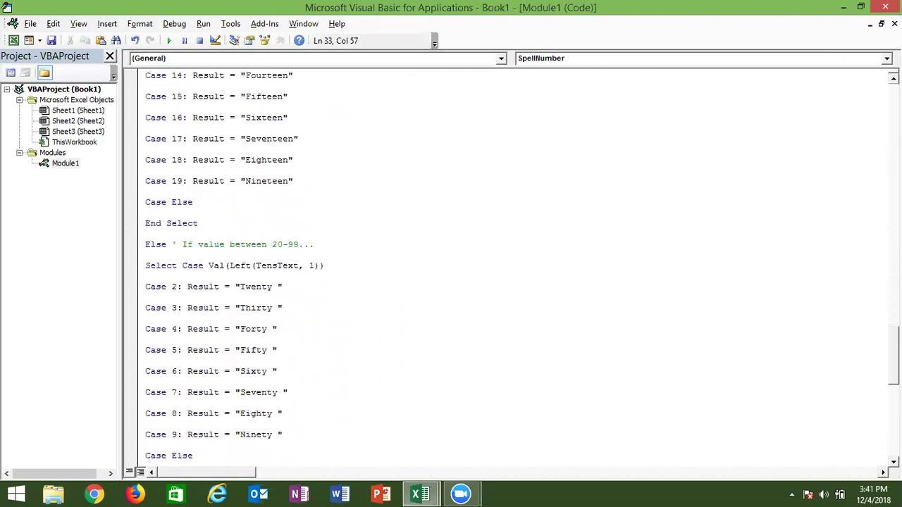
{"action": "scroll", "coordinate": [514, 268], "scroll_direction": "down", "scroll_amount": 4}
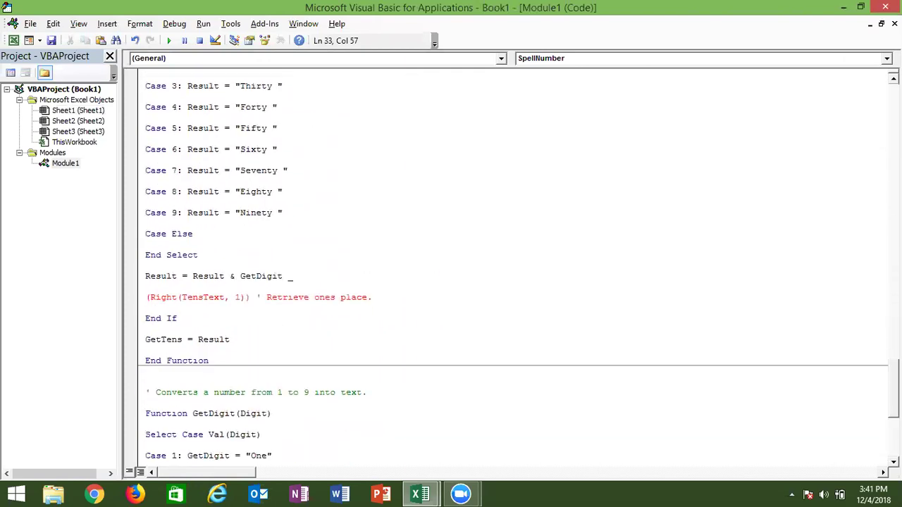
{"action": "left_click", "coordinate": [146, 288]}
{"action": "key", "text": "BackSpace"}
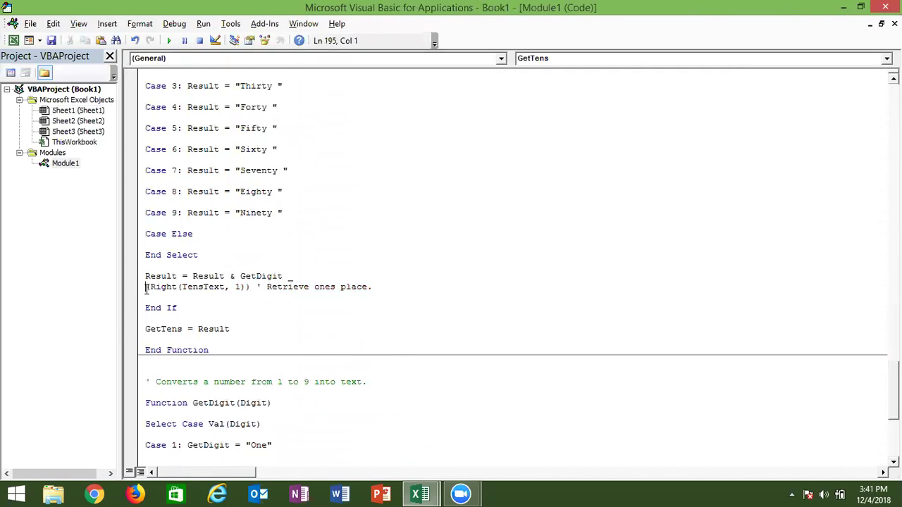
{"action": "left_click", "coordinate": [188, 310]}
{"action": "scroll", "coordinate": [878, 218], "scroll_direction": "down", "scroll_amount": 5}
{"action": "scroll", "coordinate": [513, 268], "scroll_direction": "down", "scroll_amount": 2}
{"action": "scroll", "coordinate": [513, 268], "scroll_direction": "up", "scroll_amount": 12}
{"action": "scroll", "coordinate": [513, 268], "scroll_direction": "up", "scroll_amount": 12}
{"action": "scroll", "coordinate": [513, 267], "scroll_direction": "up", "scroll_amount": 12}
{"action": "scroll", "coordinate": [513, 268], "scroll_direction": "up", "scroll_amount": 10}
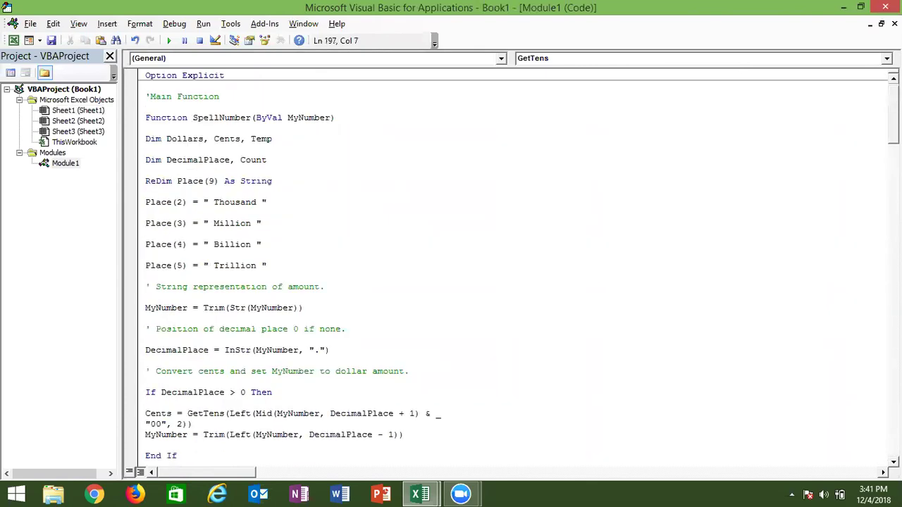
{"action": "left_click", "coordinate": [845, 8]}
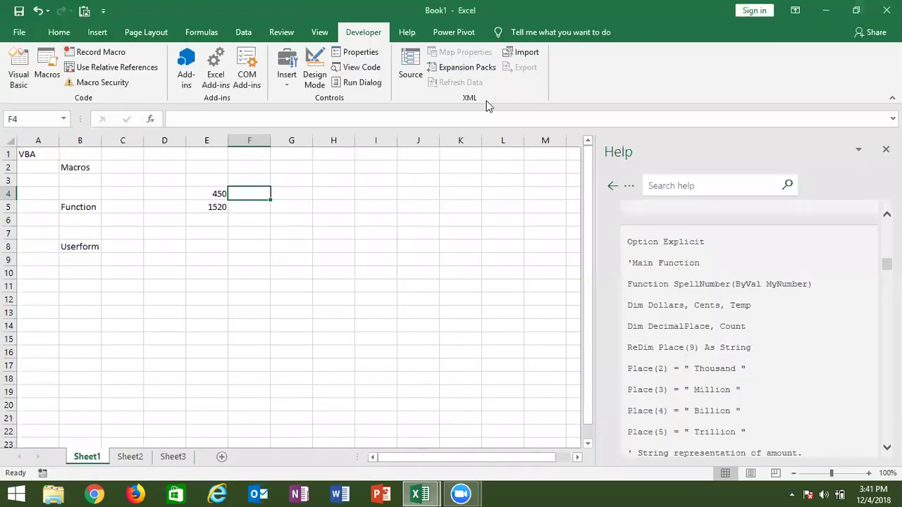
{"action": "type", "text": "=c"}
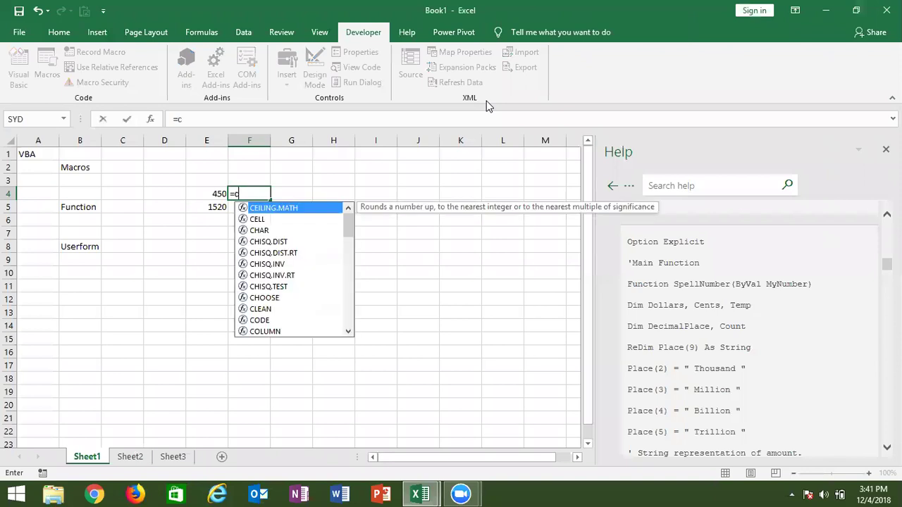
{"action": "type", "text": "urr"}
{"action": "key", "text": "BackSpace"}
{"action": "key", "text": "BackSpace"}
{"action": "key", "text": "BackSpace"}
{"action": "key", "text": "BackSpace"}
{"action": "key", "text": "BackSpace"}
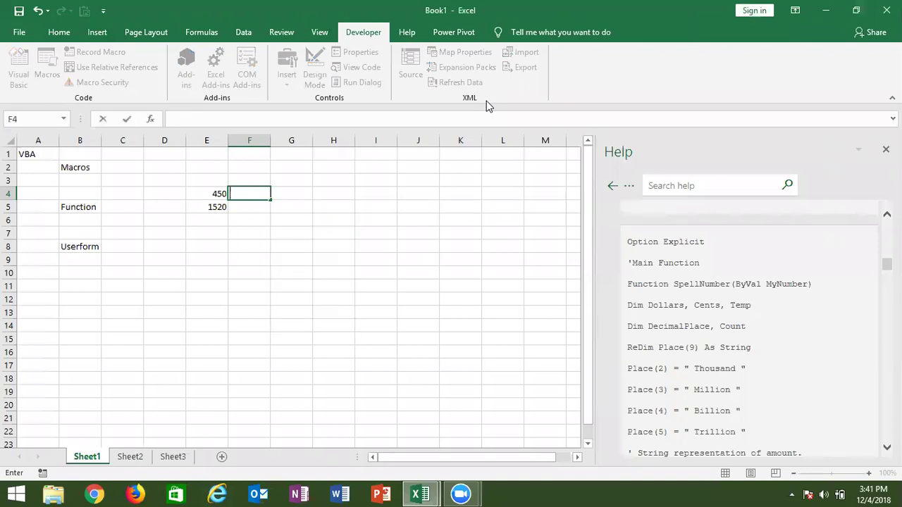
{"action": "key", "text": "alt+Tab"}
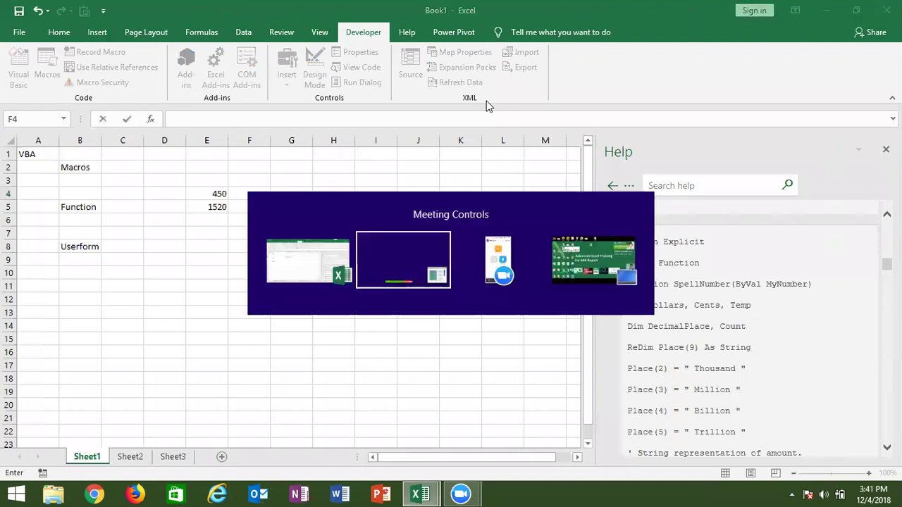
{"action": "key", "text": "alt+Tab"}
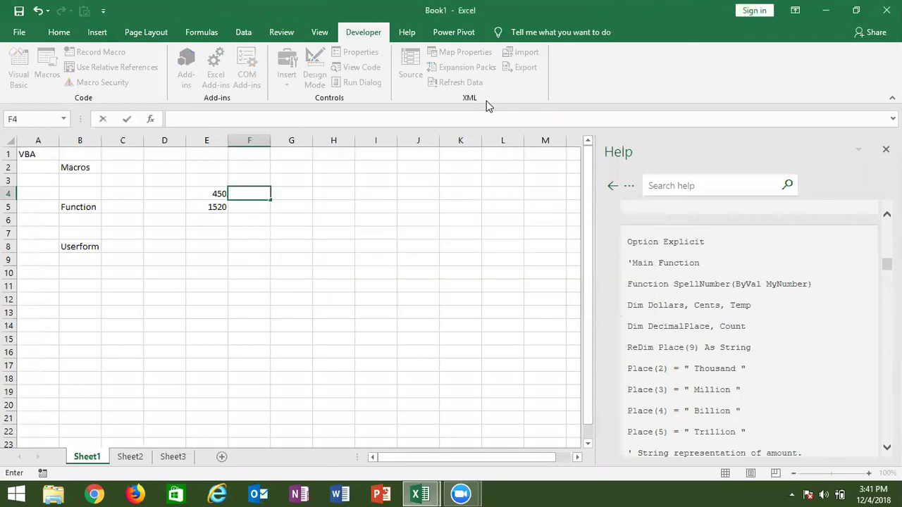
{"action": "key", "text": "Escape"}
{"action": "left_click", "coordinate": [391, 339]}
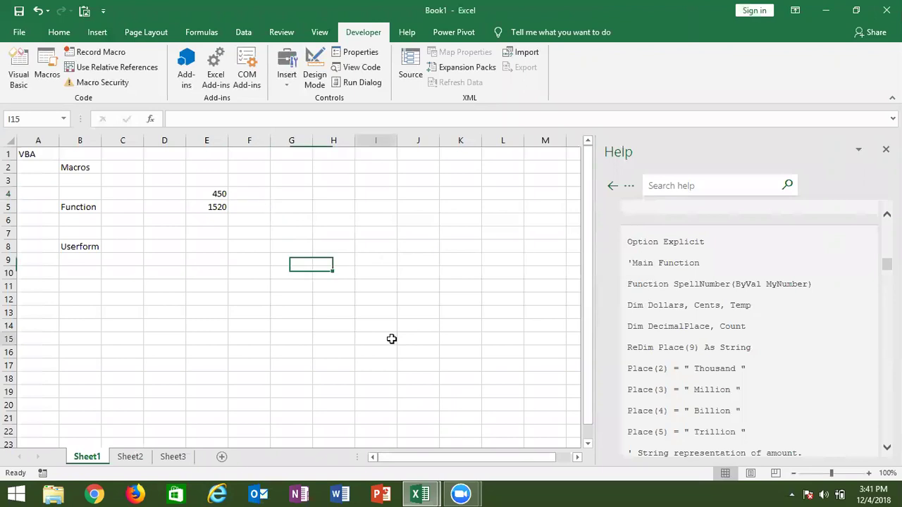
{"action": "mouse_move", "coordinate": [422, 496]}
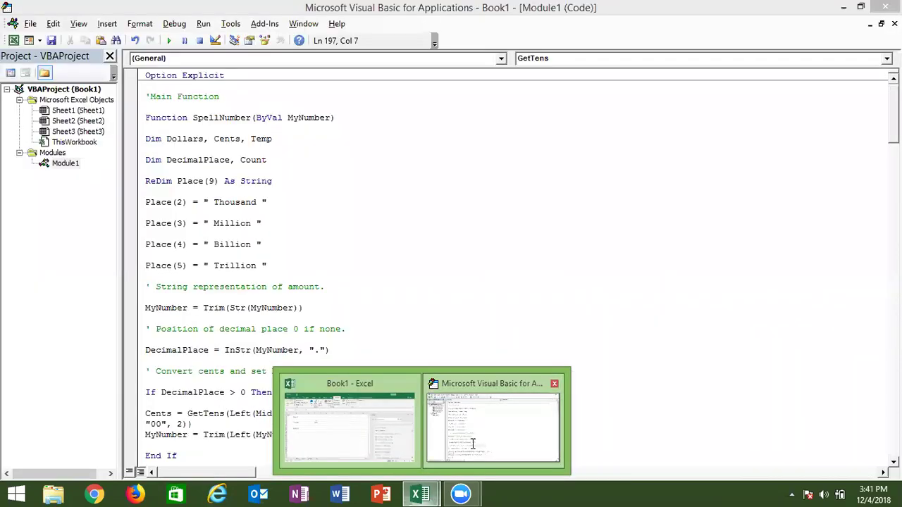
{"action": "left_click", "coordinate": [493, 423]}
{"action": "left_click", "coordinate": [200, 116]}
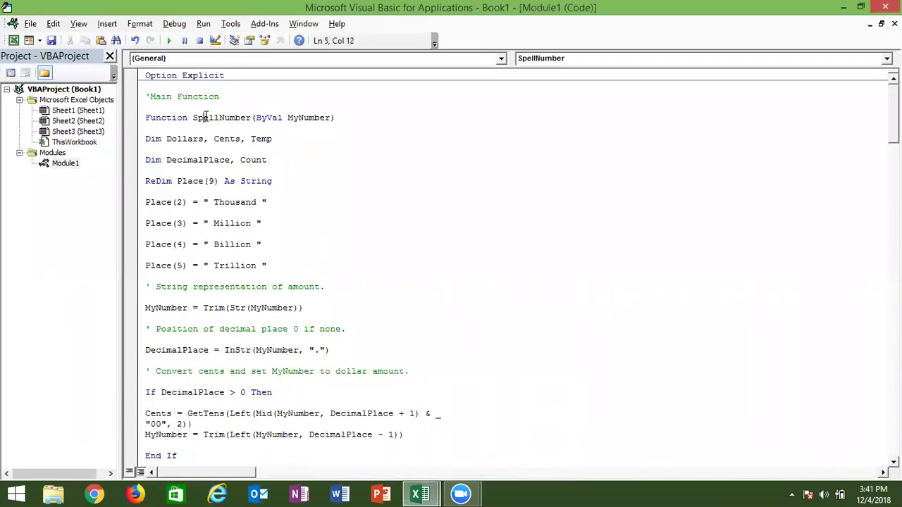
{"action": "double_click", "coordinate": [206, 119]}
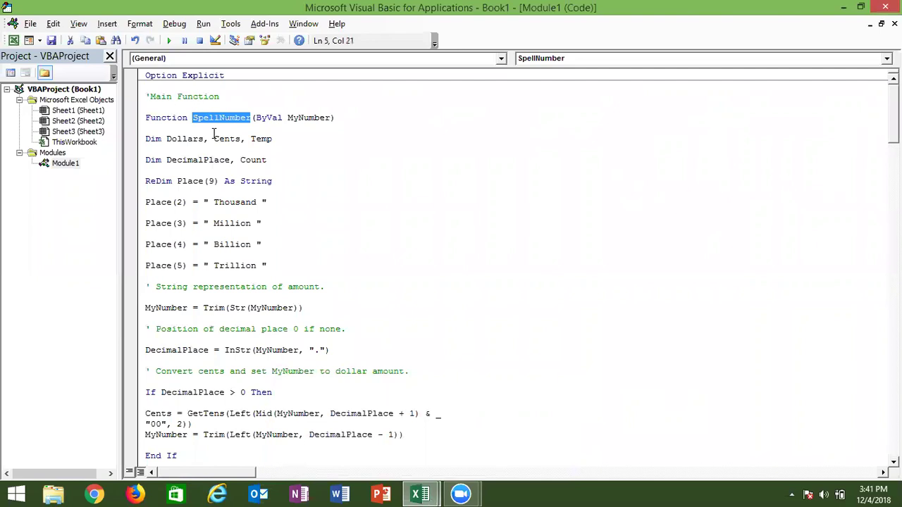
{"action": "key", "text": "alt+Tab"}
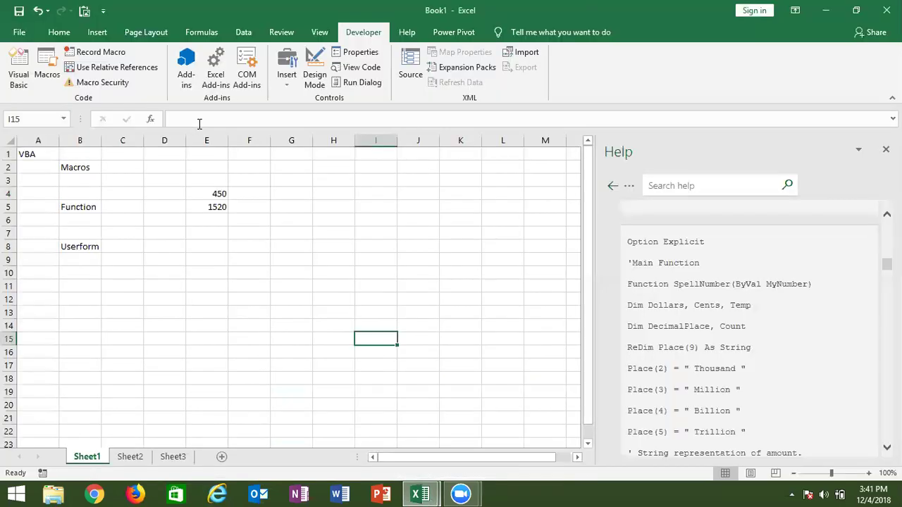
- Enter =SpellNumber(E4) in F4 to spell out 450 in words
{"action": "left_click", "coordinate": [246, 191]}
{"action": "type", "text": "="}
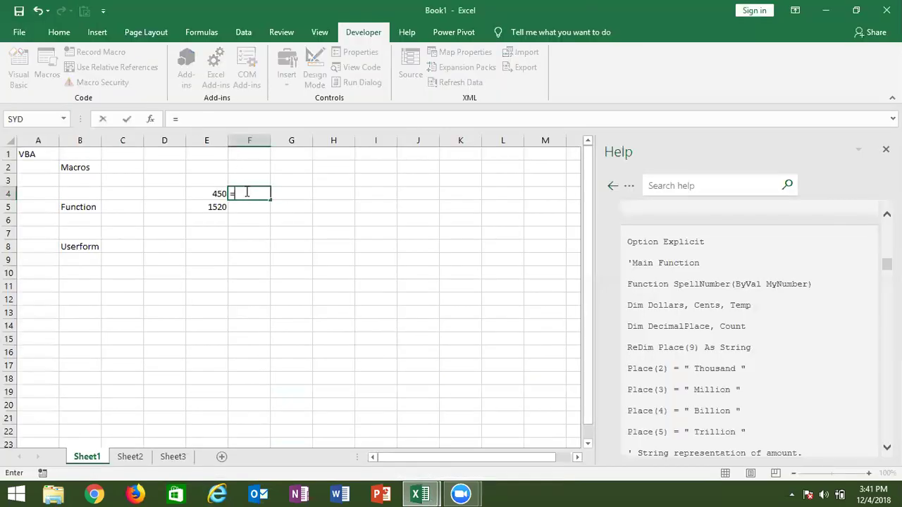
{"action": "type", "text": "spel"}
{"action": "key", "text": "Tab"}
{"action": "key", "text": "Left"}
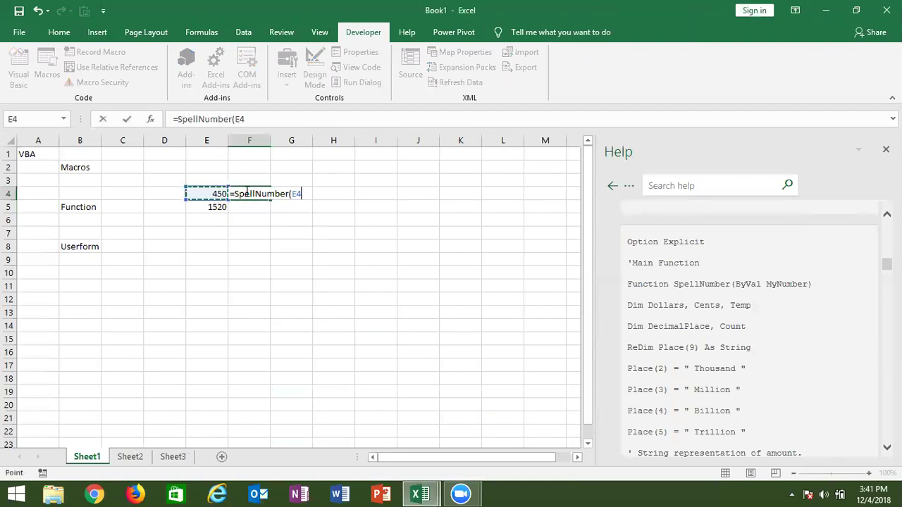
{"action": "key", "text": "Return"}
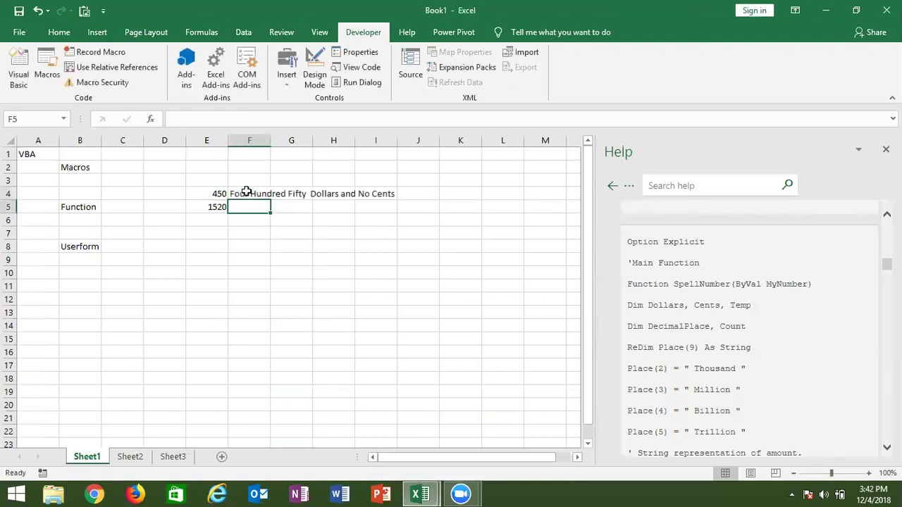
- Fill the SpellNumber formula down to F5 for 1520, then bring the VBA editor back
{"action": "left_click", "coordinate": [246, 193]}
{"action": "left_click", "coordinate": [272, 204]}
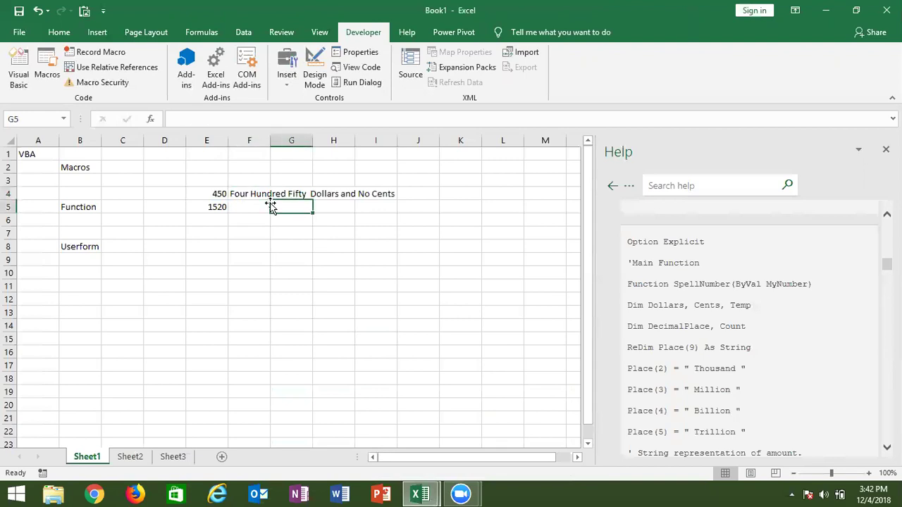
{"action": "left_click", "coordinate": [266, 198]}
{"action": "left_click_drag", "start_coordinate": [269, 200], "coordinate": [268, 212]}
{"action": "left_click", "coordinate": [268, 233]}
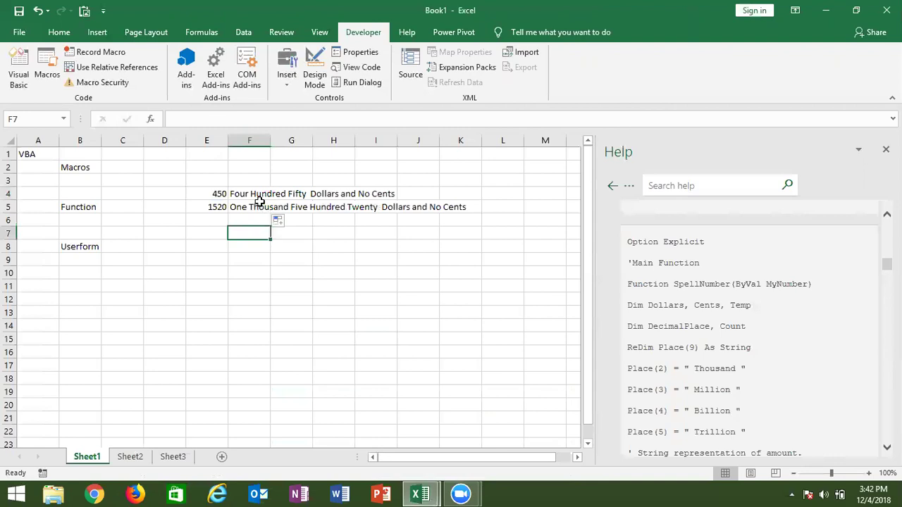
{"action": "left_click", "coordinate": [255, 196]}
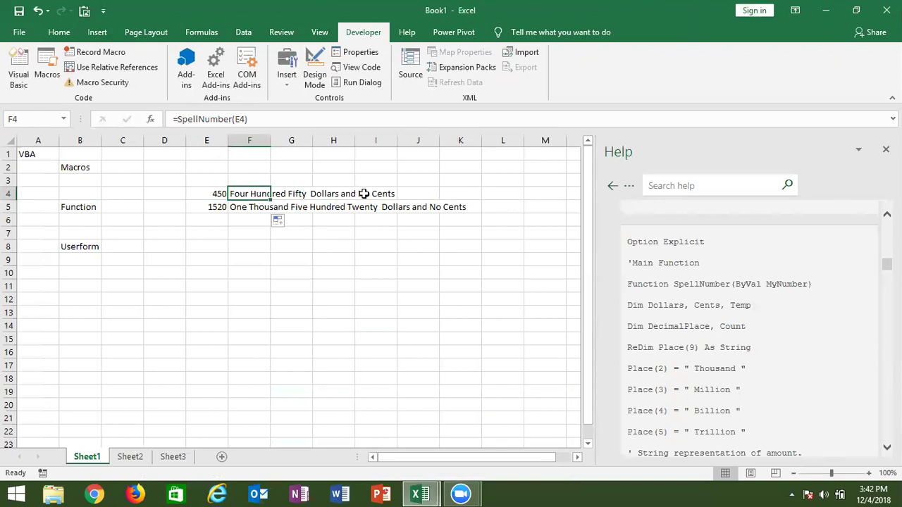
{"action": "left_click", "coordinate": [428, 494]}
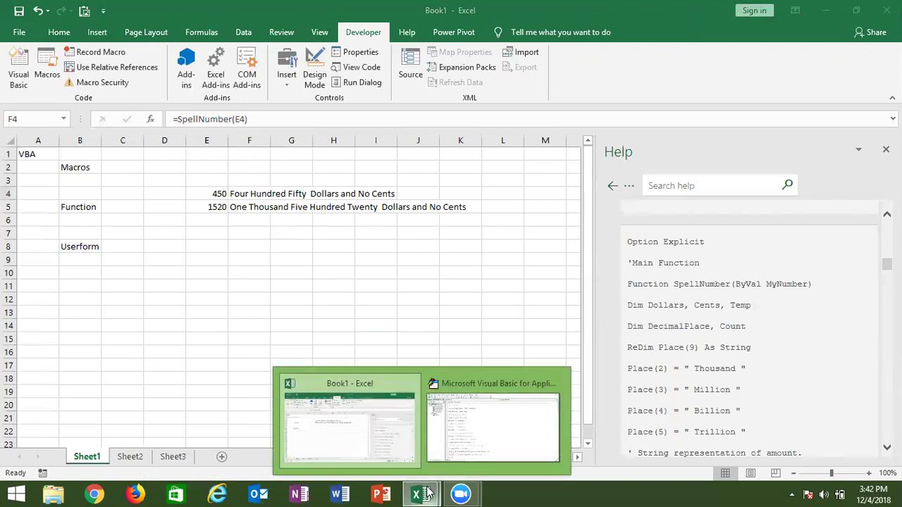
{"action": "left_click", "coordinate": [467, 456]}
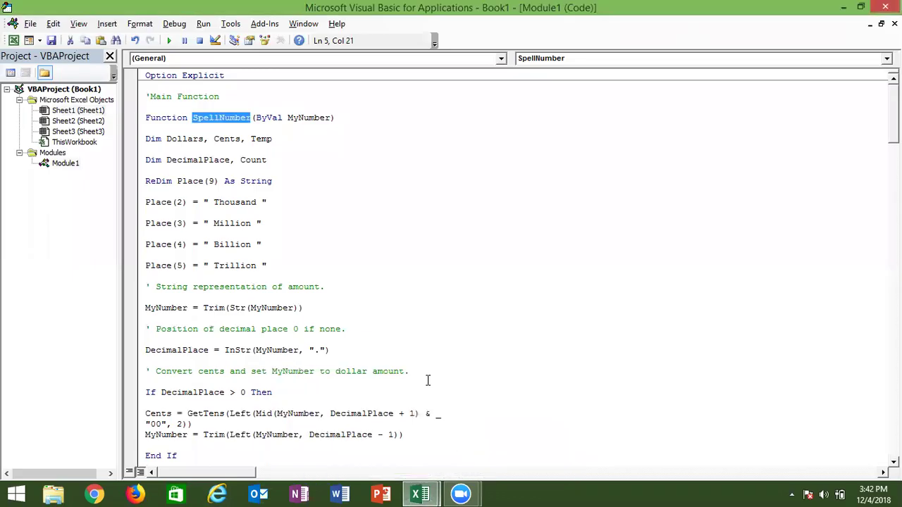
- Empty the 'No Dollars' string in the dollars Select Case block
{"action": "left_click", "coordinate": [422, 360]}
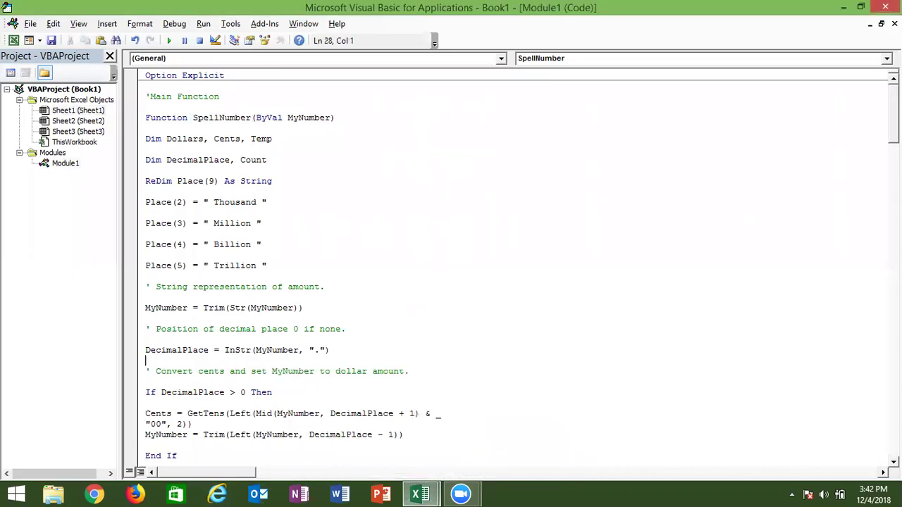
{"action": "scroll", "coordinate": [423, 360], "scroll_direction": "down", "scroll_amount": 1}
{"action": "scroll", "coordinate": [422, 361], "scroll_direction": "down", "scroll_amount": 2}
{"action": "scroll", "coordinate": [423, 361], "scroll_direction": "down", "scroll_amount": 3}
{"action": "scroll", "coordinate": [423, 361], "scroll_direction": "down", "scroll_amount": 1}
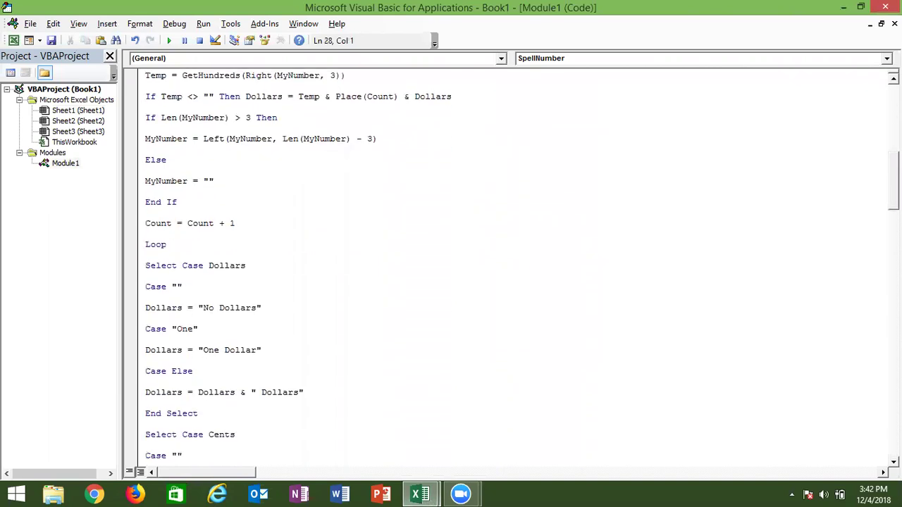
{"action": "left_click", "coordinate": [258, 308]}
{"action": "key", "text": "BackSpace"}
{"action": "key", "text": "BackSpace"}
{"action": "key", "text": "BackSpace"}
{"action": "key", "text": "BackSpace"}
{"action": "key", "text": "BackSpace"}
{"action": "key", "text": "BackSpace"}
{"action": "key", "text": "BackSpace"}
{"action": "key", "text": "BackSpace"}
{"action": "key", "text": "BackSpace"}
{"action": "key", "text": "BackSpace"}
- Empty the ' and No Cents' string in the cents Select Case block and return to Excel
{"action": "left_click", "coordinate": [254, 370]}
{"action": "scroll", "coordinate": [726, 234], "scroll_direction": "down", "scroll_amount": 1}
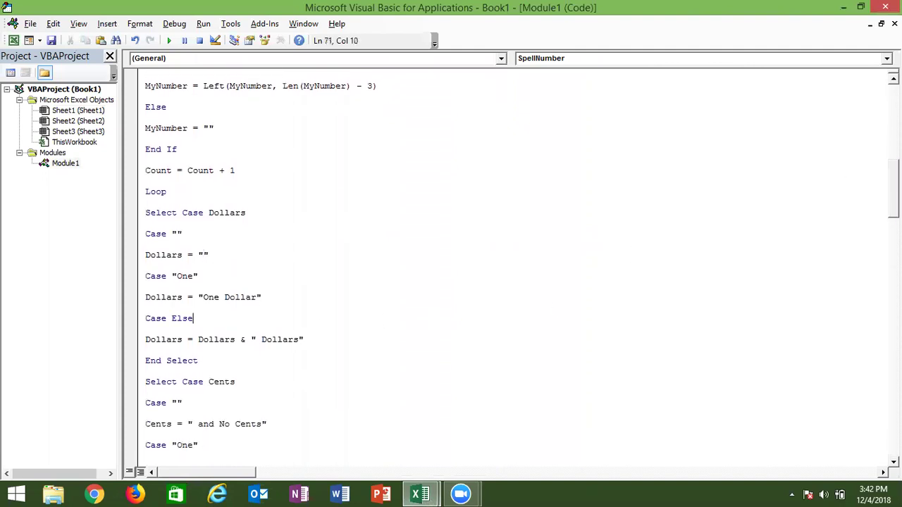
{"action": "scroll", "coordinate": [726, 234], "scroll_direction": "down", "scroll_amount": 1}
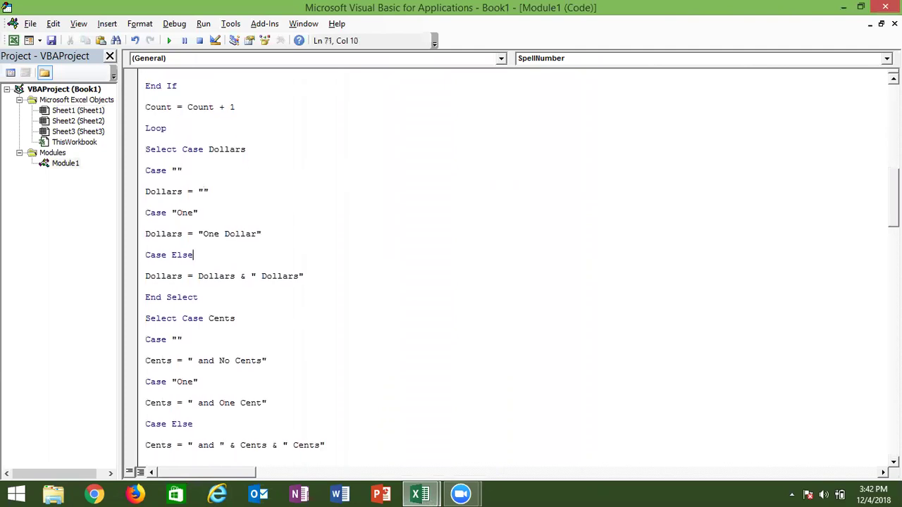
{"action": "left_click", "coordinate": [263, 361]}
{"action": "key", "text": "BackSpace"}
{"action": "key", "text": "BackSpace"}
{"action": "key", "text": "BackSpace"}
{"action": "key", "text": "BackSpace"}
{"action": "key", "text": "BackSpace"}
{"action": "key", "text": "BackSpace"}
{"action": "key", "text": "BackSpace"}
{"action": "key", "text": "BackSpace"}
{"action": "key", "text": "BackSpace"}
{"action": "key", "text": "BackSpace"}
{"action": "key", "text": "BackSpace"}
{"action": "key", "text": "BackSpace"}
{"action": "left_click", "coordinate": [262, 403]}
{"action": "left_click", "coordinate": [316, 453]}
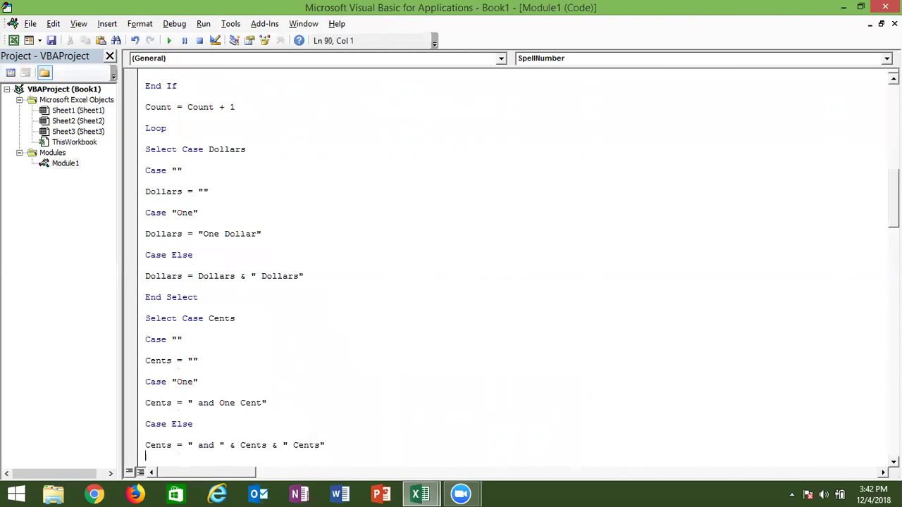
{"action": "scroll", "coordinate": [519, 264], "scroll_direction": "down", "scroll_amount": 3}
{"action": "left_click", "coordinate": [622, 209]}
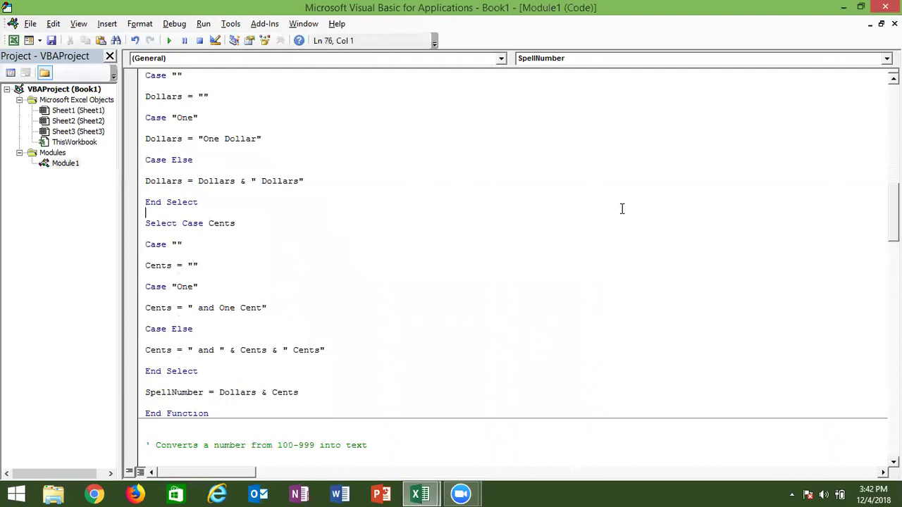
{"action": "key", "text": "alt+F11"}
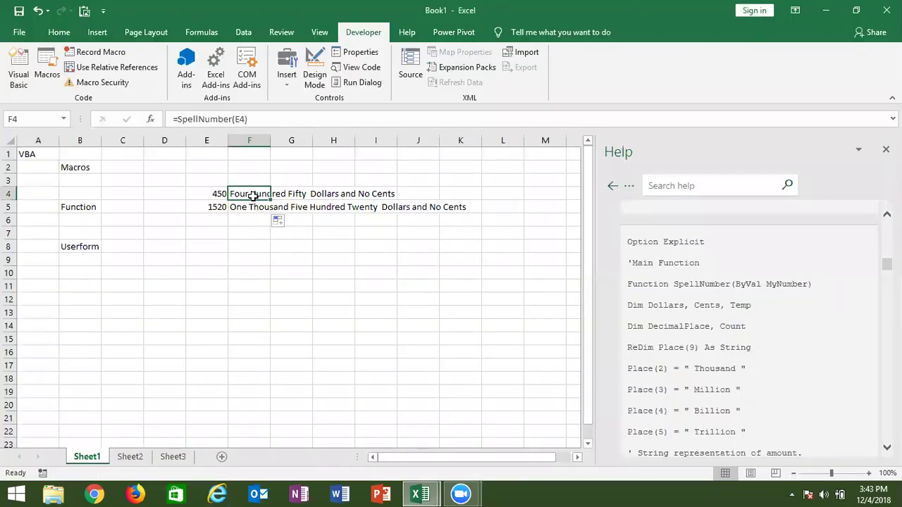
- Re-enter the F4 and F5 formulas so both amounts are spelled out without 'and No Cents'
{"action": "double_click", "coordinate": [252, 197]}
{"action": "key", "text": "Return"}
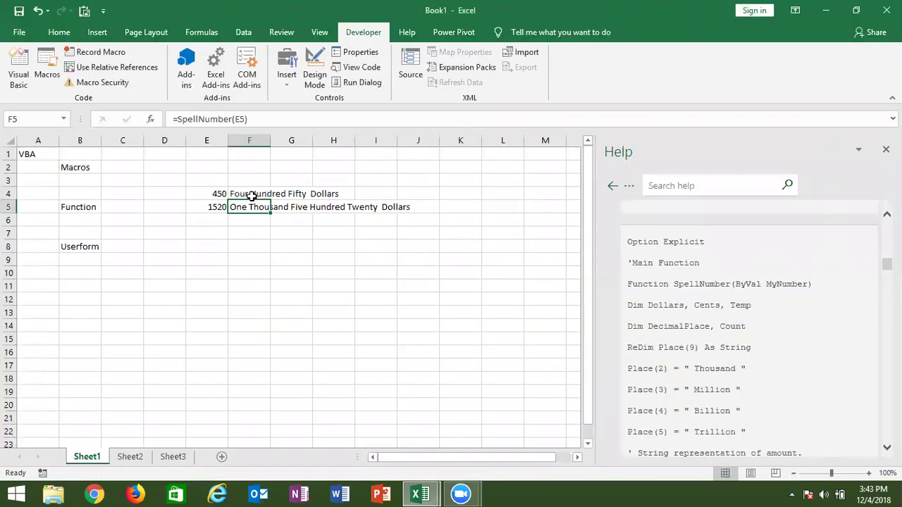
{"action": "double_click", "coordinate": [253, 206]}
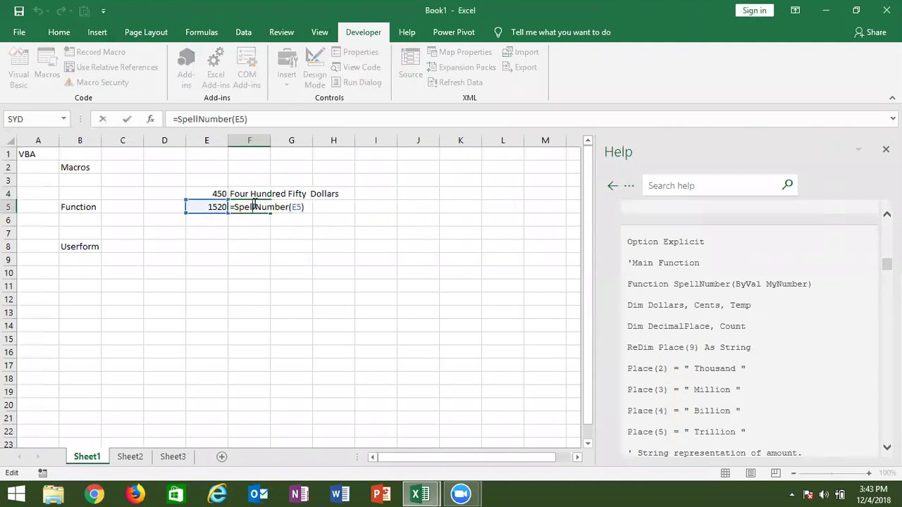
{"action": "key", "text": "Return"}
{"action": "left_click", "coordinate": [252, 204]}
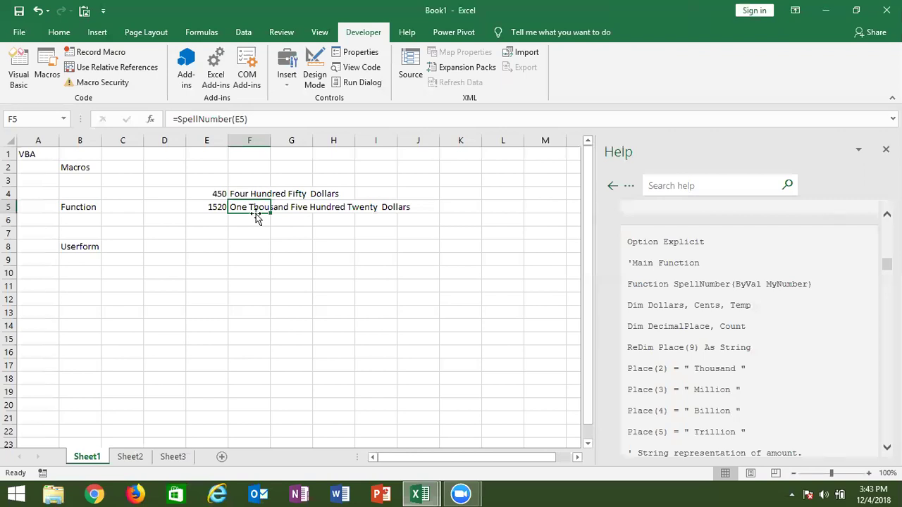
- Change the amount in E4 to 453
{"action": "key", "text": "alt+Tab"}
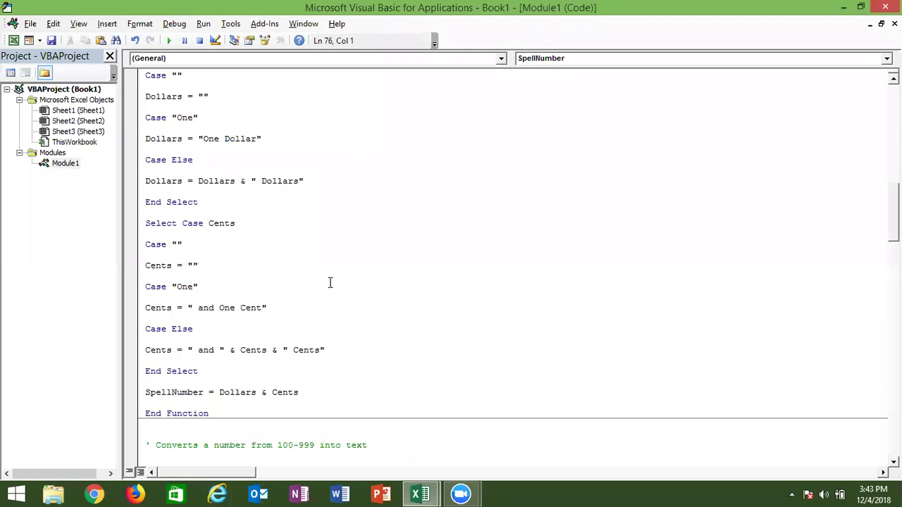
{"action": "key", "text": "alt+Tab"}
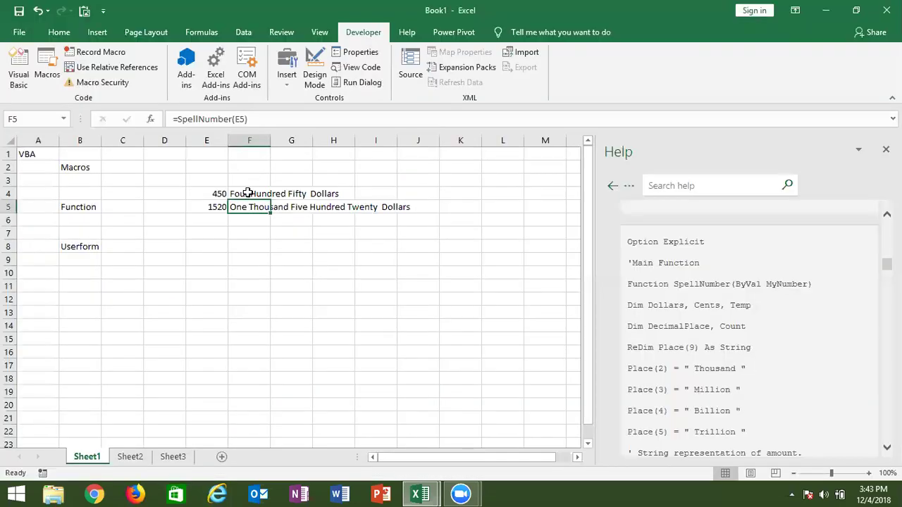
{"action": "left_click", "coordinate": [248, 193]}
{"action": "left_click", "coordinate": [203, 195]}
{"action": "type", "text": "45"}
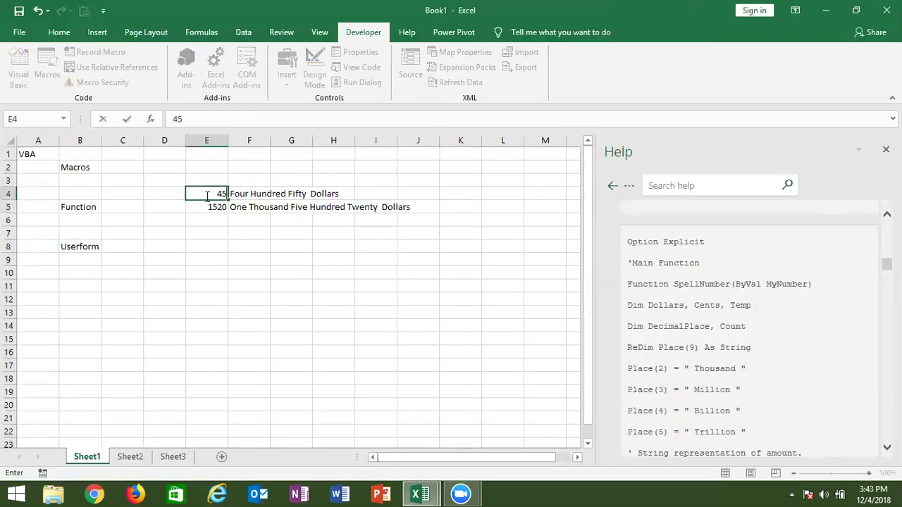
{"action": "type", "text": "3"}
{"action": "key", "text": "Return"}
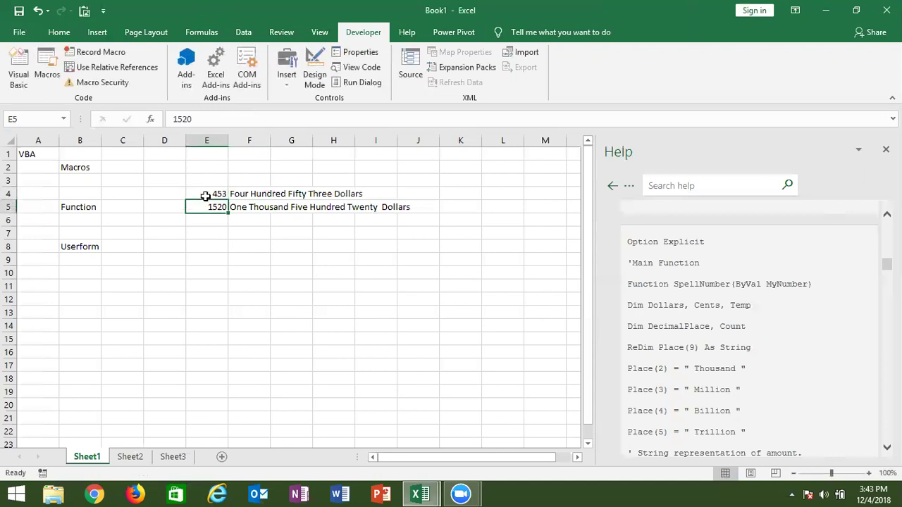
{"action": "key", "text": "alt+Tab"}
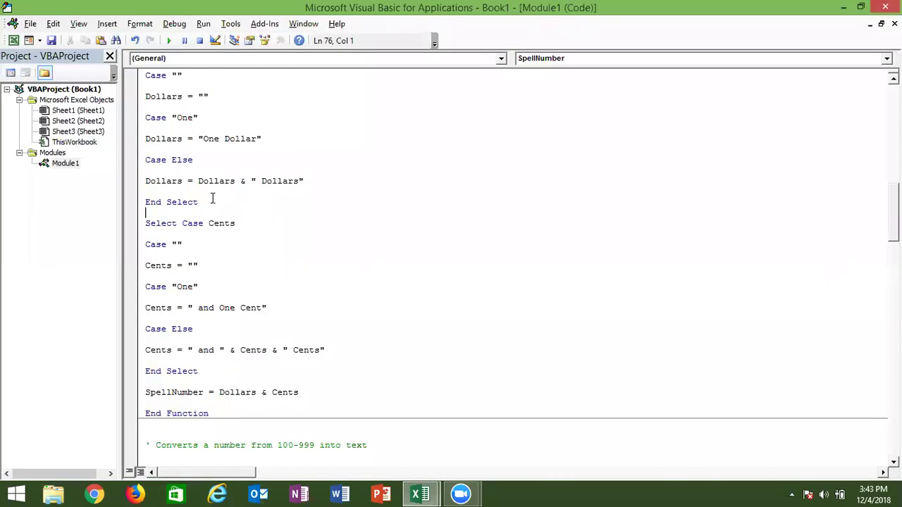
{"action": "scroll", "coordinate": [516, 266], "scroll_direction": "up", "scroll_amount": 2}
{"action": "scroll", "coordinate": [515, 266], "scroll_direction": "up", "scroll_amount": 2}
{"action": "scroll", "coordinate": [516, 265], "scroll_direction": "up", "scroll_amount": 3}
{"action": "scroll", "coordinate": [516, 266], "scroll_direction": "up", "scroll_amount": 1}
{"action": "scroll", "coordinate": [516, 266], "scroll_direction": "up", "scroll_amount": 3}
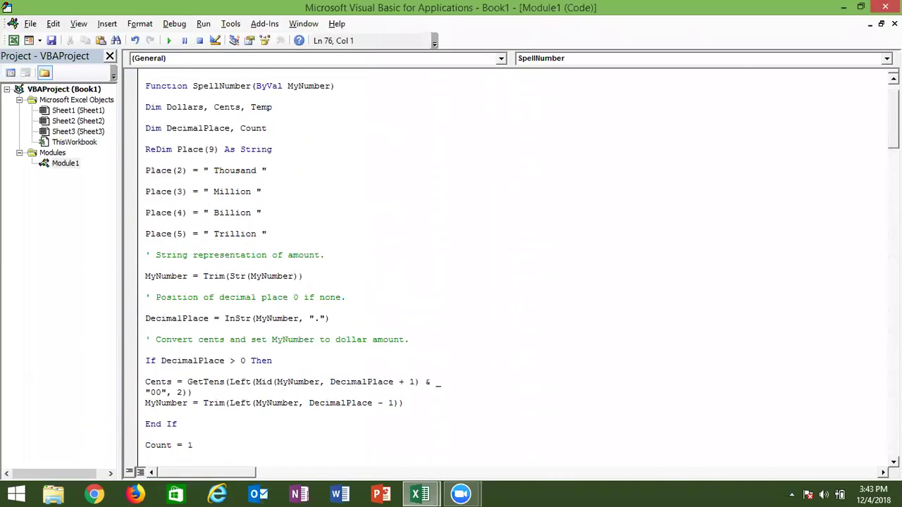
{"action": "scroll", "coordinate": [516, 266], "scroll_direction": "up", "scroll_amount": 1}
{"action": "scroll", "coordinate": [513, 266], "scroll_direction": "down", "scroll_amount": 6}
{"action": "scroll", "coordinate": [513, 266], "scroll_direction": "down", "scroll_amount": 13}
{"action": "scroll", "coordinate": [513, 266], "scroll_direction": "down", "scroll_amount": 13}
{"action": "scroll", "coordinate": [512, 266], "scroll_direction": "down", "scroll_amount": 1}
{"action": "scroll", "coordinate": [879, 393], "scroll_direction": "up", "scroll_amount": 6}
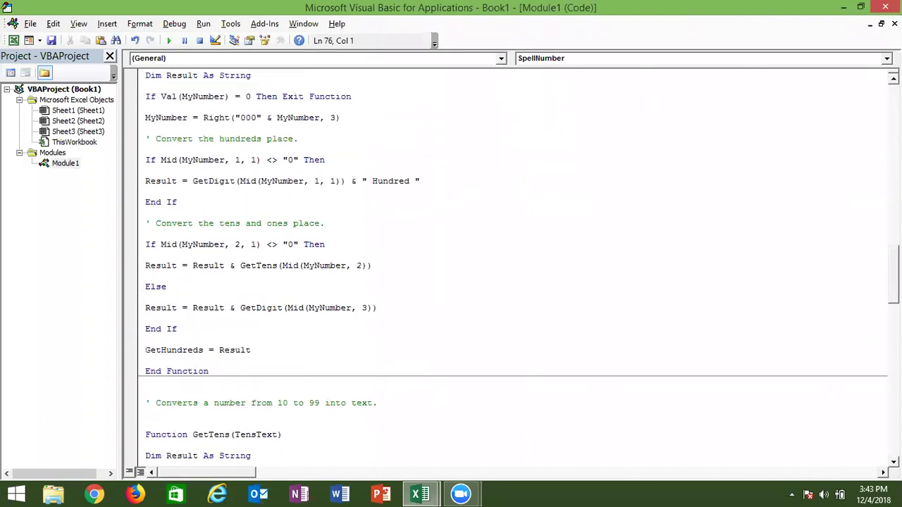
{"action": "scroll", "coordinate": [878, 393], "scroll_direction": "down", "scroll_amount": 19}
{"action": "scroll", "coordinate": [879, 393], "scroll_direction": "down", "scroll_amount": 4}
{"action": "scroll", "coordinate": [879, 393], "scroll_direction": "down", "scroll_amount": 3}
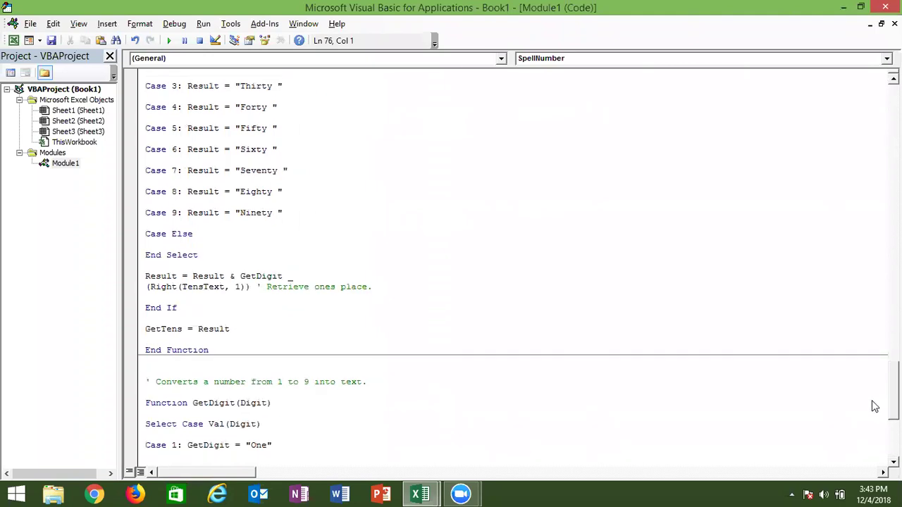
{"action": "scroll", "coordinate": [873, 406], "scroll_direction": "up", "scroll_amount": 15}
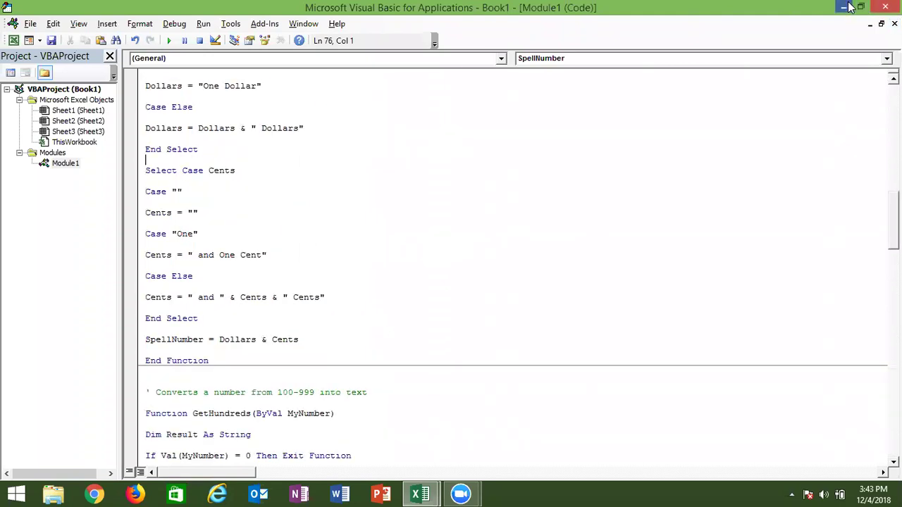
- Minimize the VBA editor, close Sheet1's Help pane, and switch to the empty Sheet2
{"action": "left_click", "coordinate": [844, 7]}
{"action": "left_click", "coordinate": [248, 269]}
{"action": "left_click", "coordinate": [193, 255]}
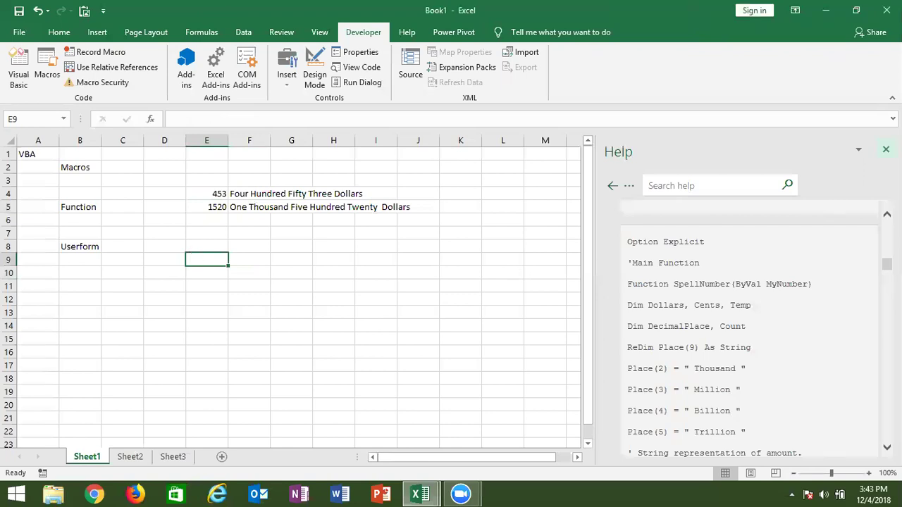
{"action": "left_click", "coordinate": [886, 149]}
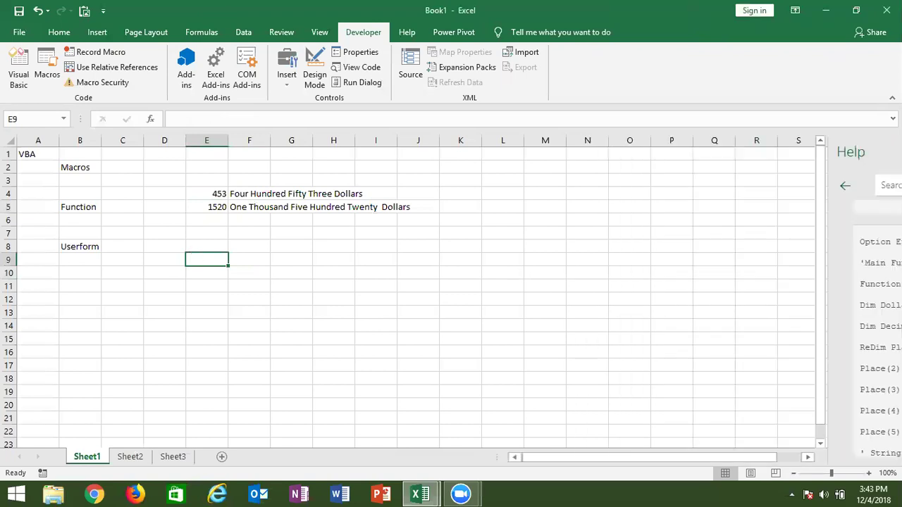
{"action": "left_click", "coordinate": [127, 457]}
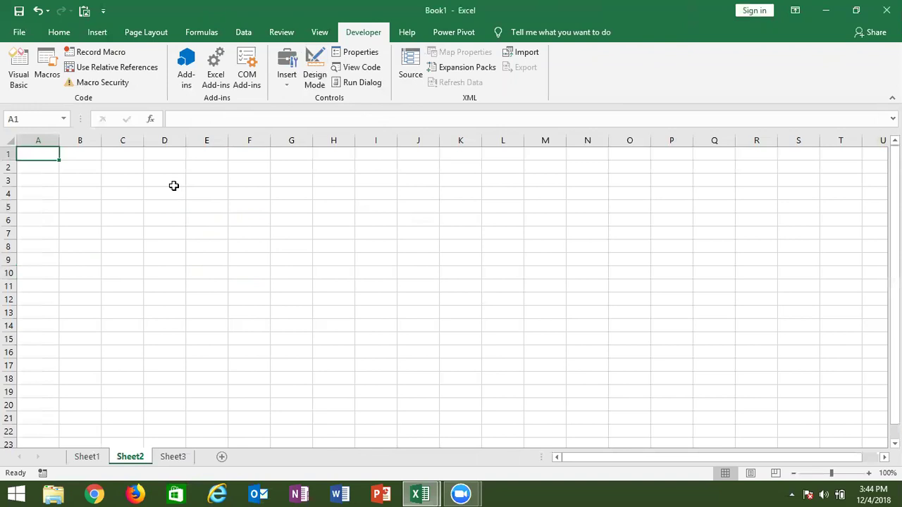
- Browse from File > Save As, review the file types choosing Excel Workbook, then cancel without saving
{"action": "left_click", "coordinate": [20, 35]}
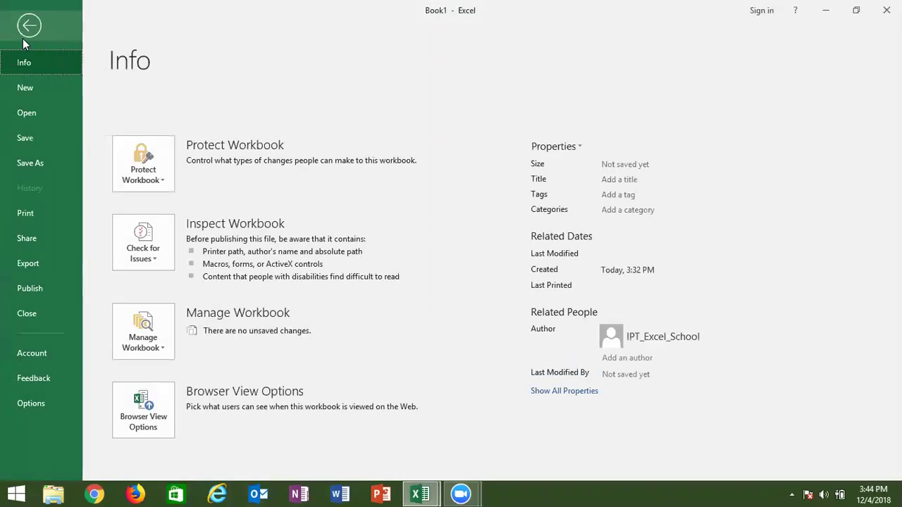
{"action": "left_click", "coordinate": [37, 163]}
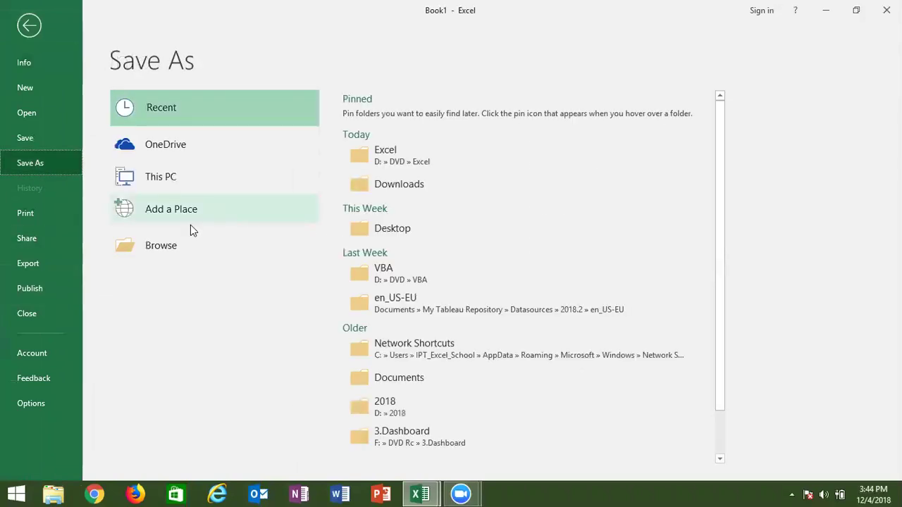
{"action": "left_click", "coordinate": [165, 248]}
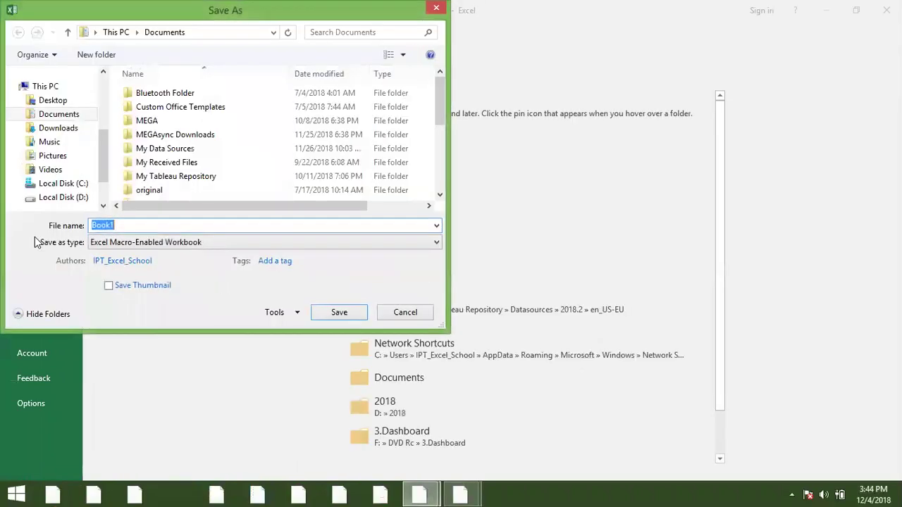
{"action": "left_click", "coordinate": [111, 243]}
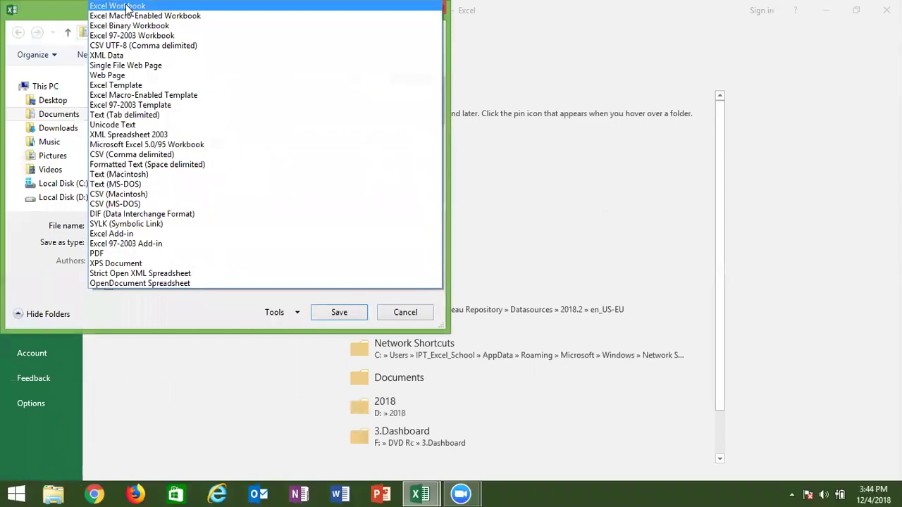
{"action": "left_click", "coordinate": [125, 6]}
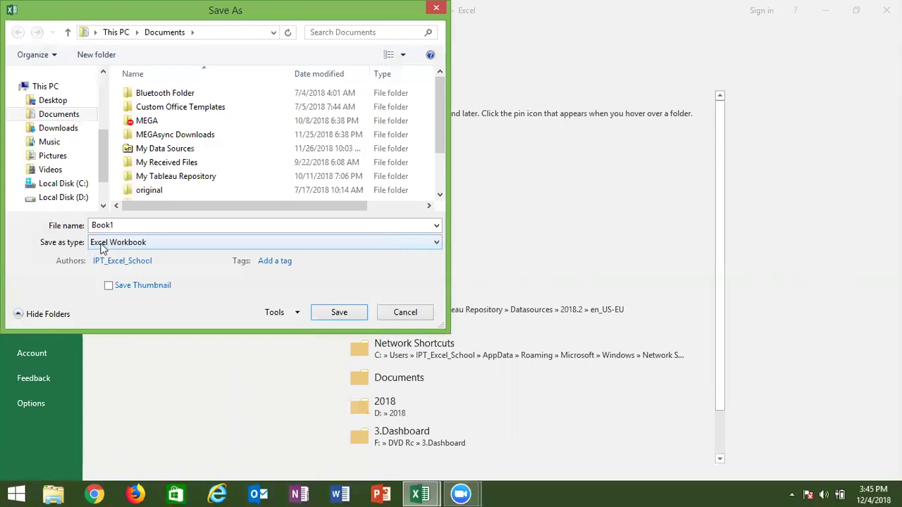
{"action": "key", "text": "Escape"}
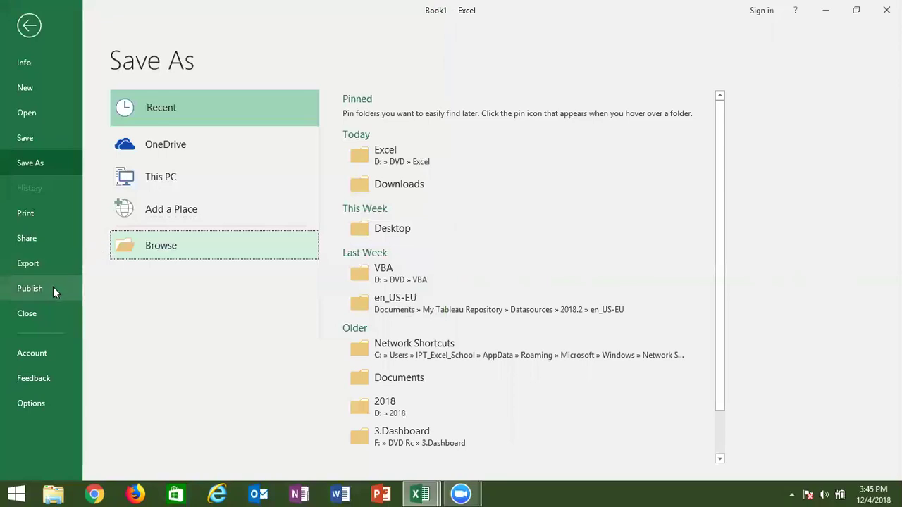
- In Options > Save, set 'Save files in this format' to Excel Macro-Enabled Workbook
{"action": "left_click", "coordinate": [30, 403]}
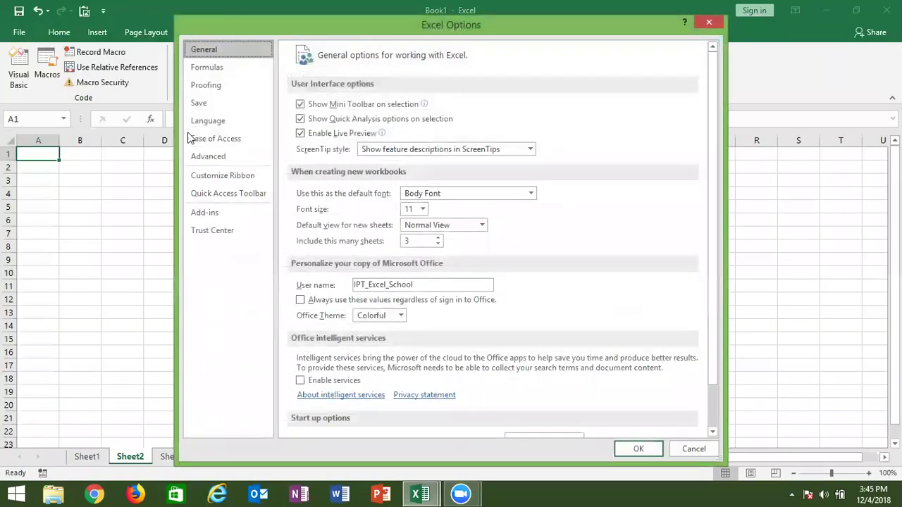
{"action": "left_click", "coordinate": [211, 101]}
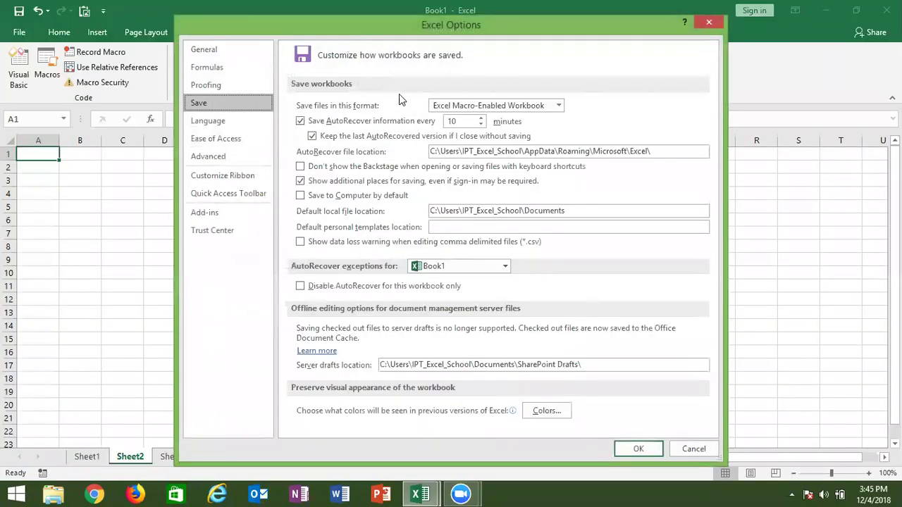
{"action": "left_click", "coordinate": [444, 107]}
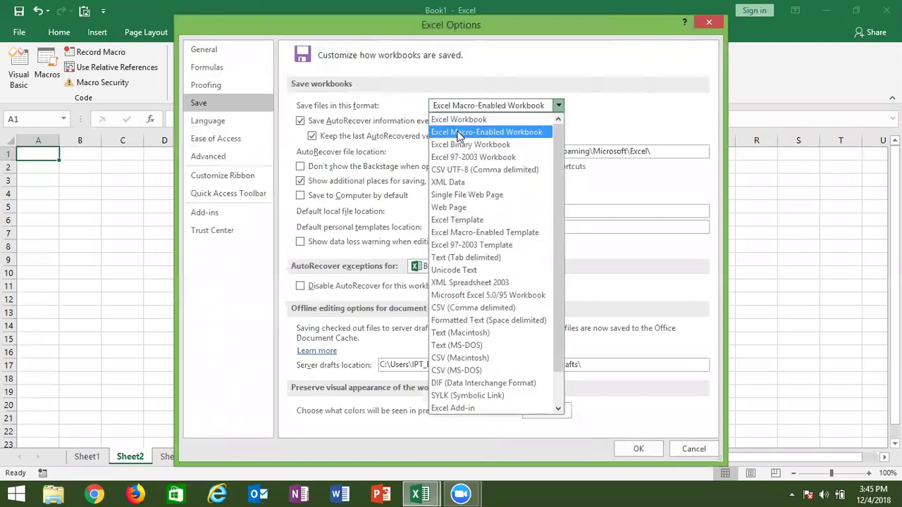
{"action": "left_click", "coordinate": [458, 133]}
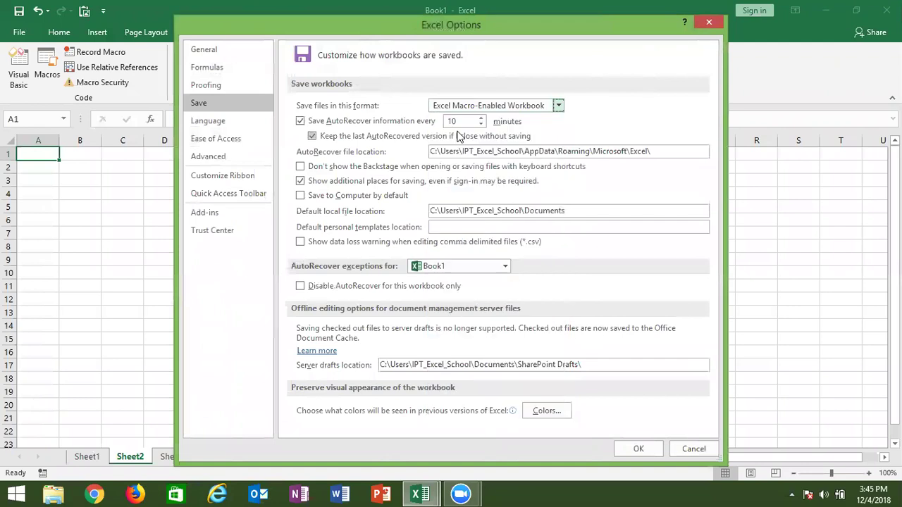
{"action": "key", "text": "Return"}
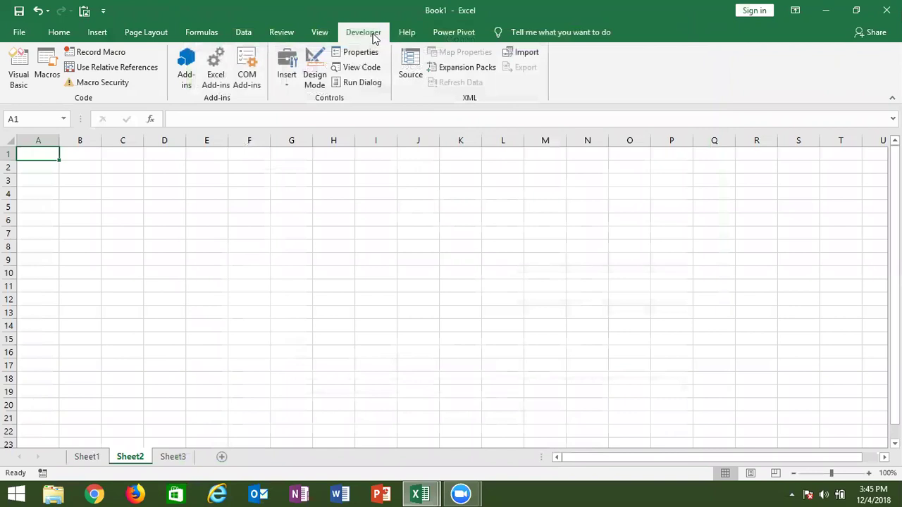
{"action": "left_click", "coordinate": [26, 167]}
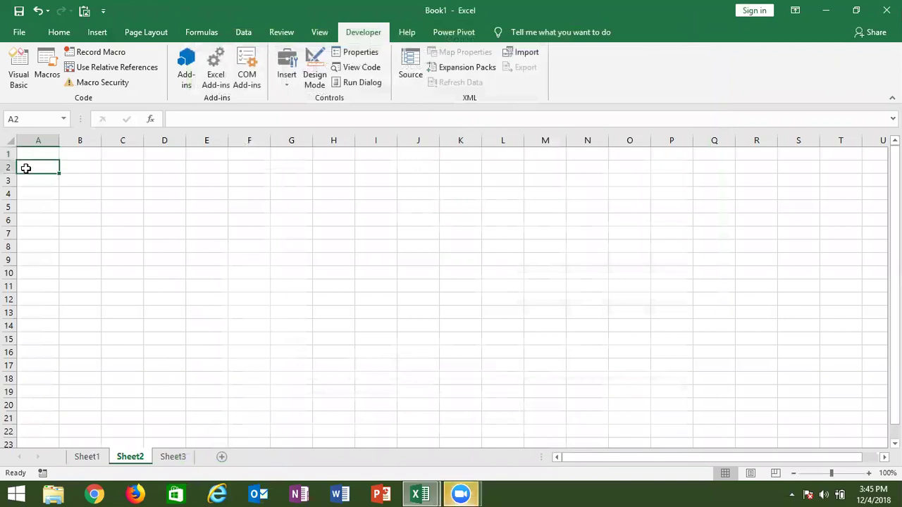
{"action": "left_click", "coordinate": [44, 150]}
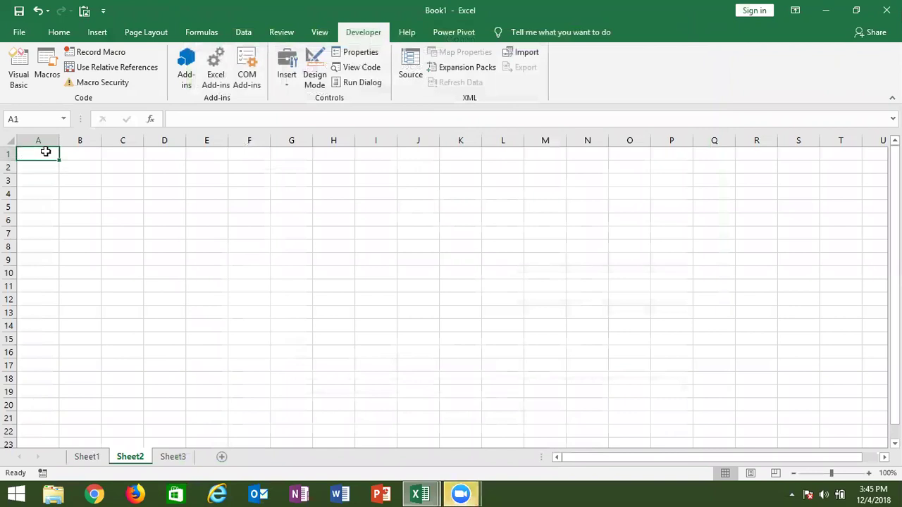
{"action": "left_click", "coordinate": [111, 85]}
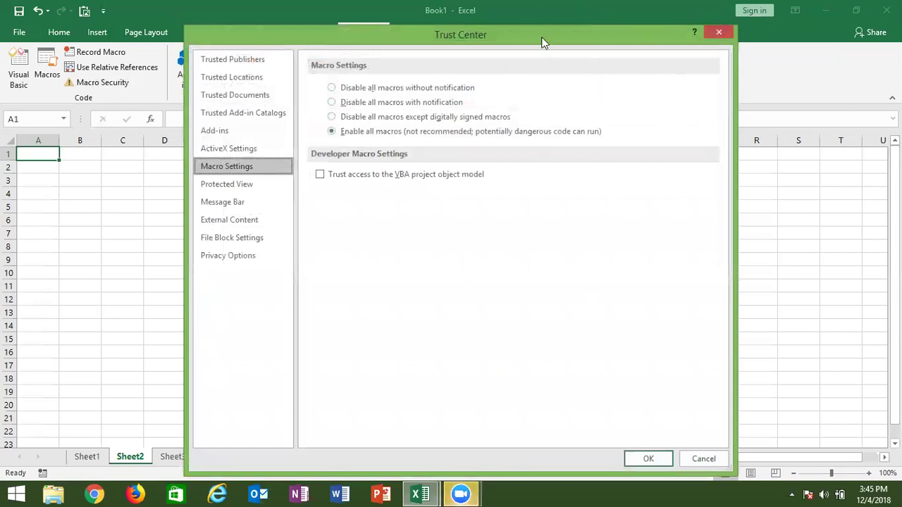
{"action": "left_click_drag", "start_coordinate": [592, 35], "coordinate": [647, 31]}
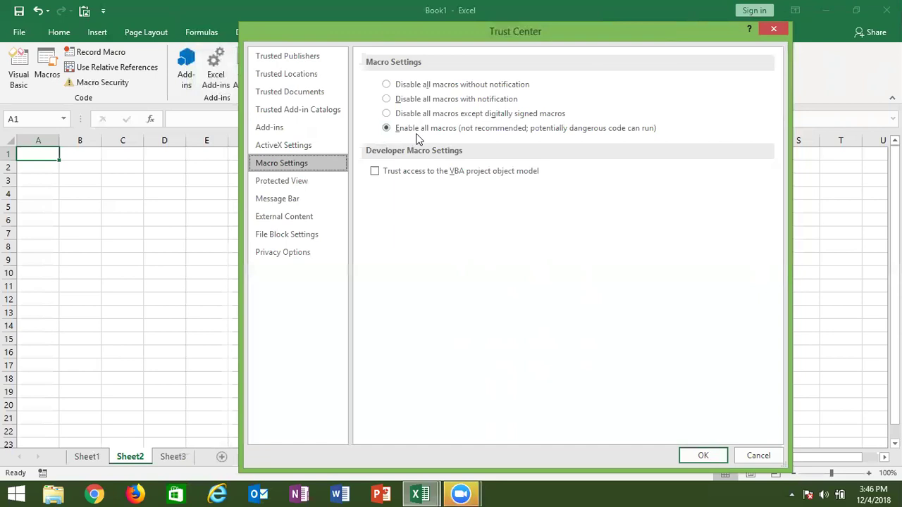
{"action": "left_click", "coordinate": [758, 456]}
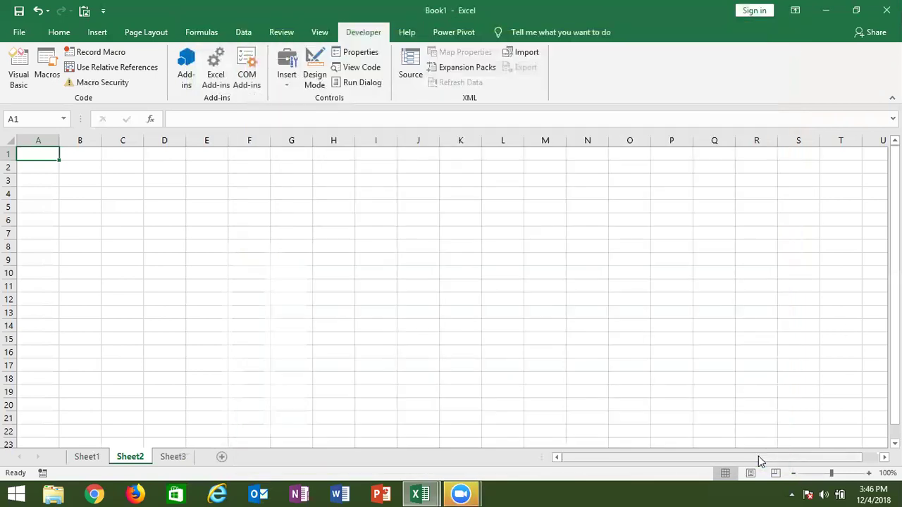
- Glance at Sheet1's notes, then return to the empty Sheet2
{"action": "left_click", "coordinate": [95, 457]}
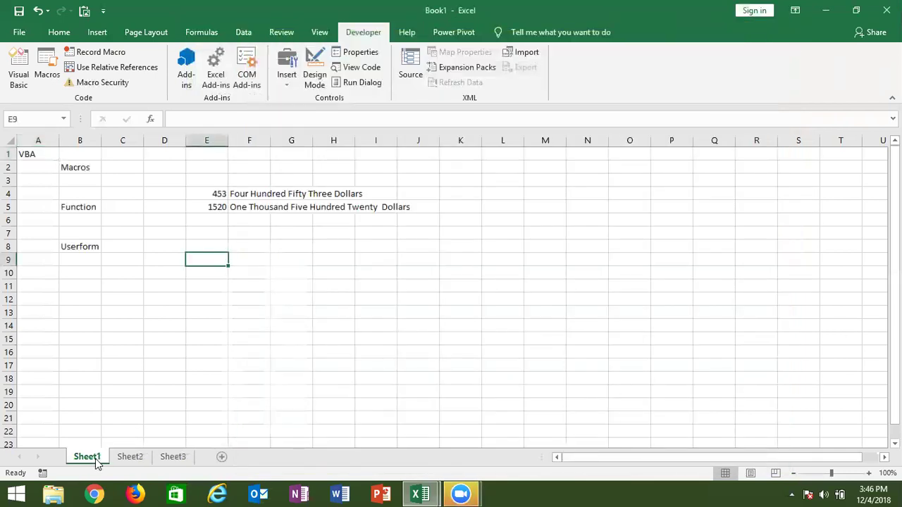
{"action": "left_click", "coordinate": [138, 440]}
{"action": "left_click", "coordinate": [134, 457]}
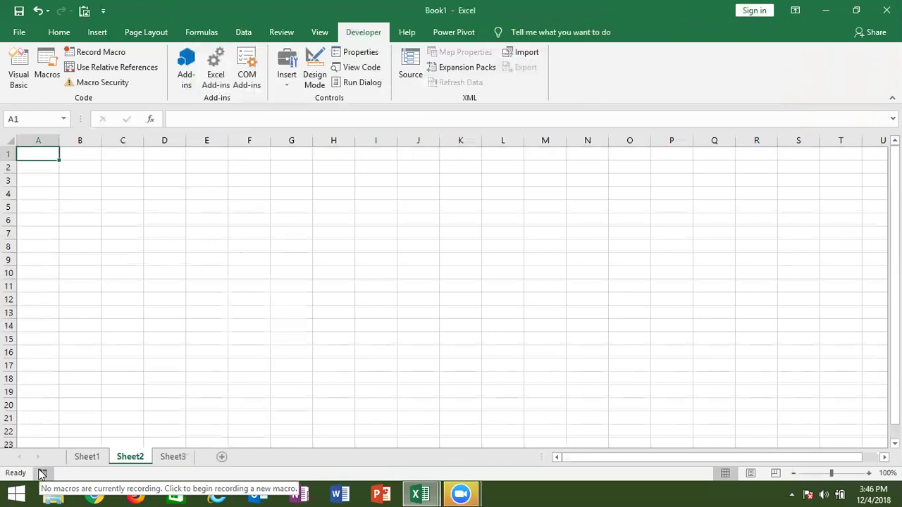
- Open Record Macro, check the storage options keeping This Workbook, and cancel without recording
{"action": "left_click", "coordinate": [41, 473]}
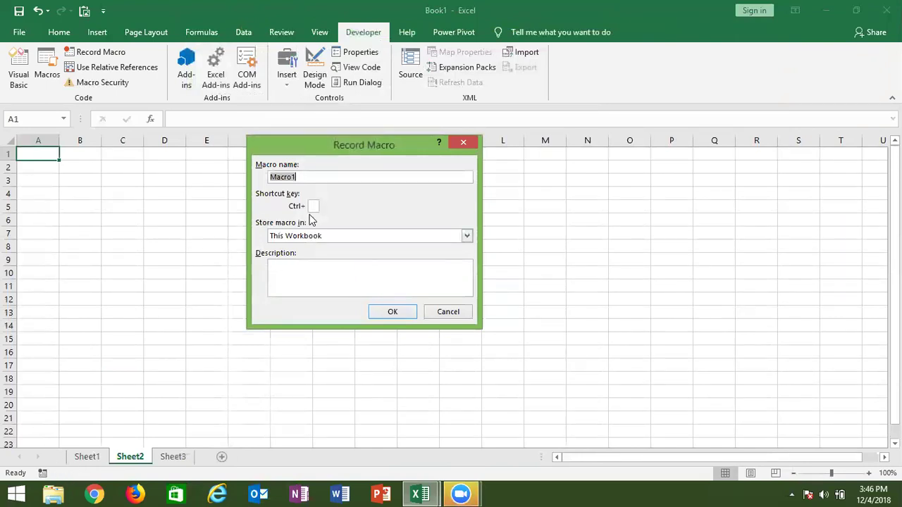
{"action": "left_click", "coordinate": [302, 238]}
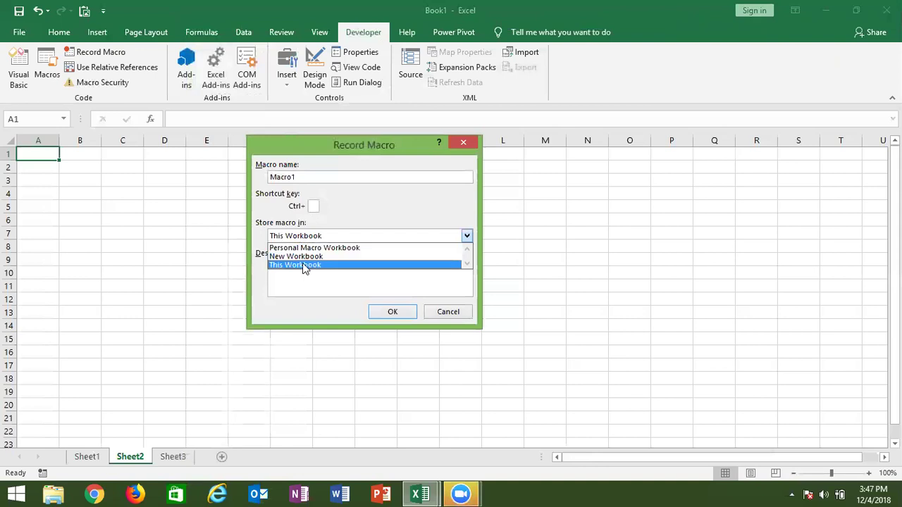
{"action": "left_click", "coordinate": [421, 203]}
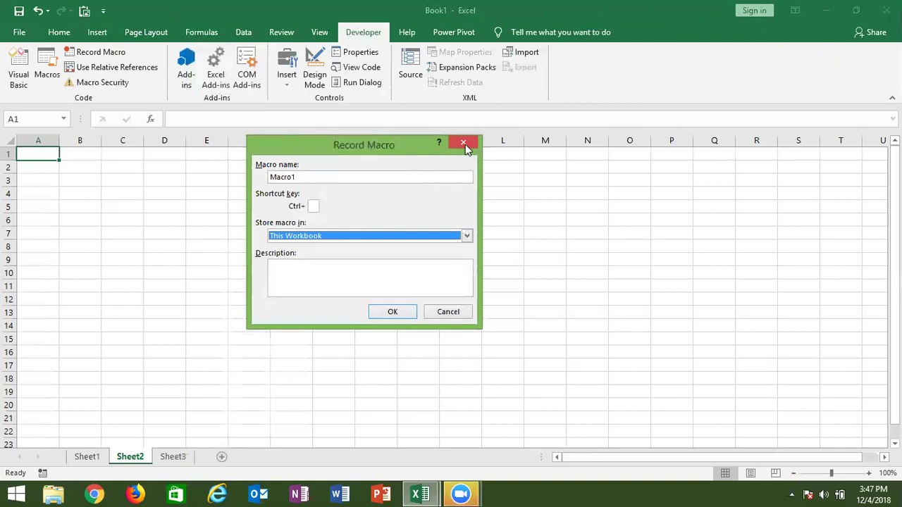
{"action": "left_click", "coordinate": [464, 142]}
- On Sheet1, enter the label 'Public Macros' in cell F9
{"action": "left_click", "coordinate": [94, 459]}
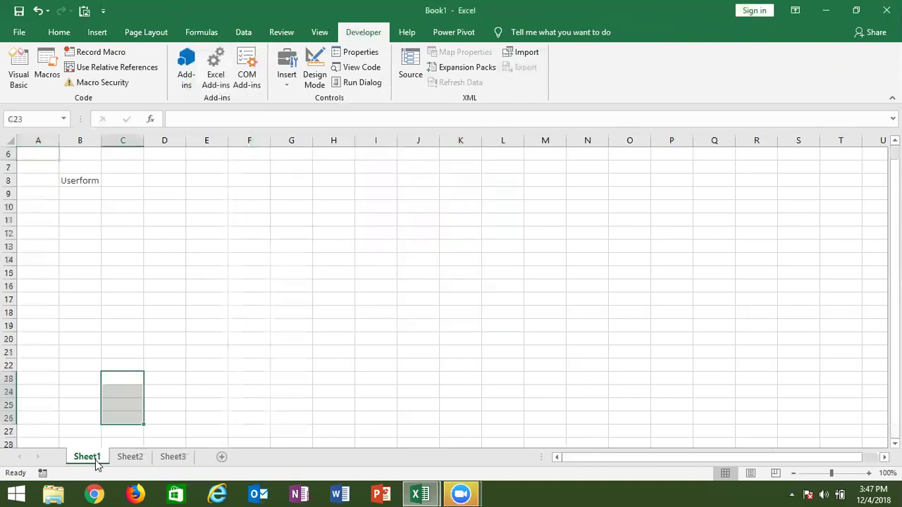
{"action": "left_click", "coordinate": [149, 365]}
{"action": "key", "text": "Up"}
{"action": "key", "text": "Up"}
{"action": "key", "text": "Up"}
{"action": "key", "text": "Up"}
{"action": "key", "text": "Up"}
{"action": "key", "text": "Up"}
{"action": "key", "text": "Up"}
{"action": "key", "text": "Down"}
{"action": "key", "text": "Down"}
{"action": "key", "text": "Down"}
{"action": "key", "text": "Down"}
{"action": "key", "text": "Down"}
{"action": "key", "text": "Right"}
{"action": "key", "text": "Right"}
{"action": "key", "text": "Up"}
{"action": "key", "text": "Up"}
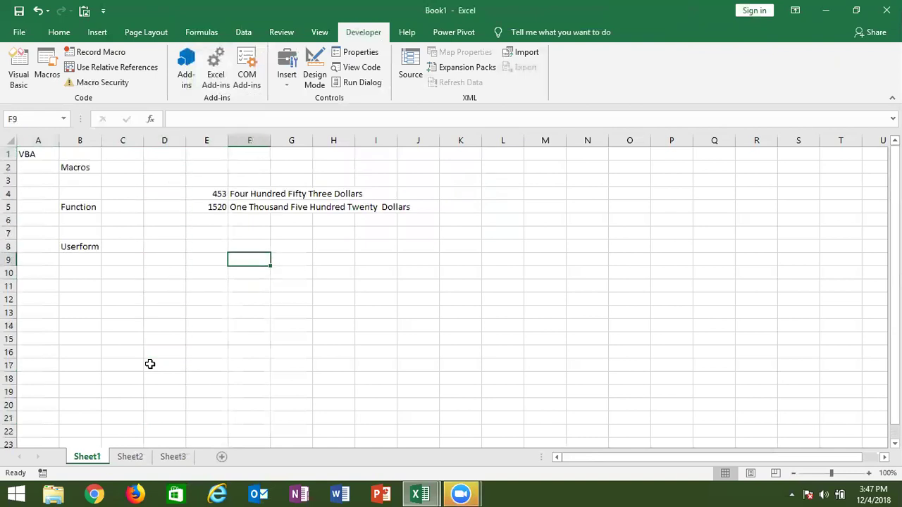
{"action": "type", "text": "Publick"}
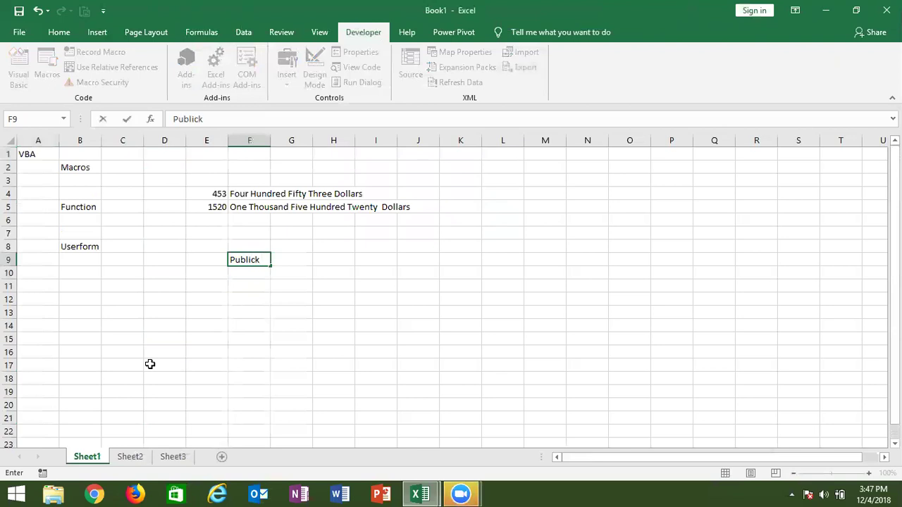
{"action": "key", "text": "BackSpace"}
{"action": "type", "text": "Mac"}
{"action": "type", "text": "ros"}
{"action": "key", "text": "Return"}
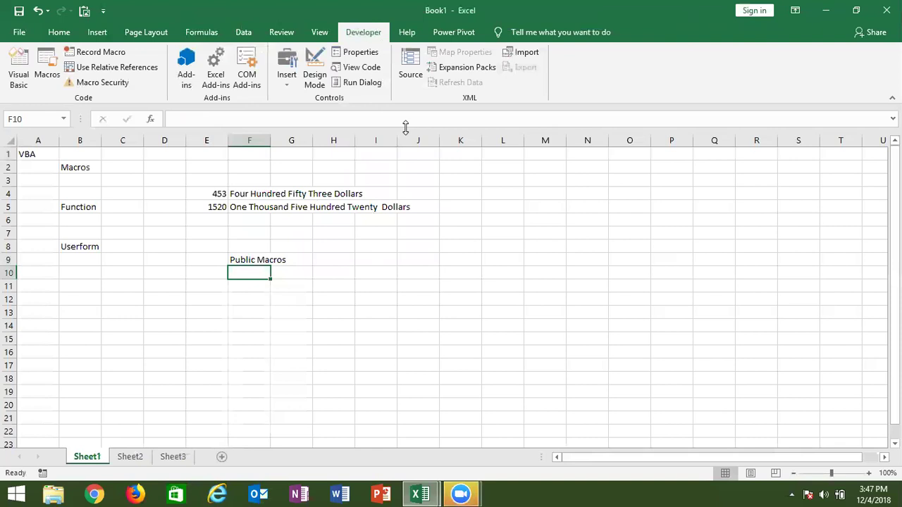
- View the Module1 code in the VBA editor, then inspect F4's =SpellNumber(E4) formula in Book1
{"action": "key", "text": "alt+F11"}
{"action": "key", "text": "alt+F11"}
{"action": "key", "text": "alt+F11"}
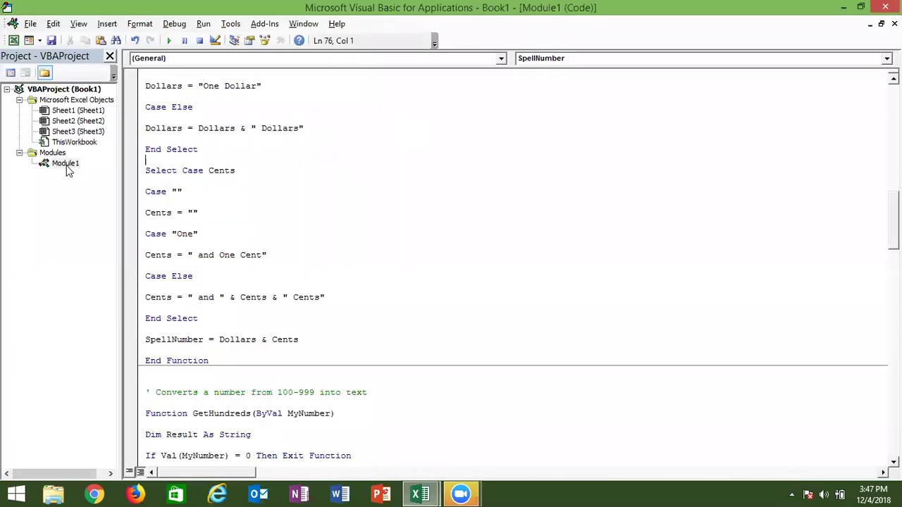
{"action": "left_click", "coordinate": [67, 166]}
{"action": "left_click", "coordinate": [167, 150]}
{"action": "key", "text": "alt+Tab"}
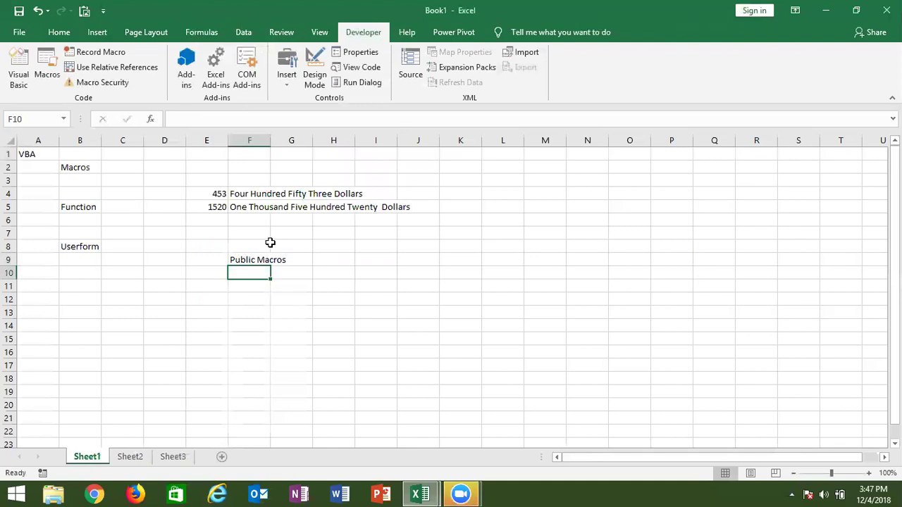
{"action": "left_click", "coordinate": [250, 261]}
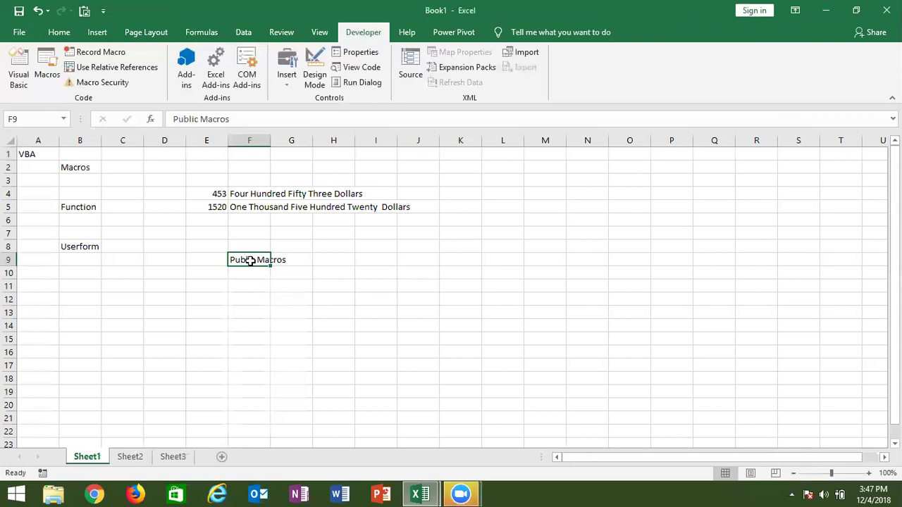
{"action": "left_click", "coordinate": [253, 197]}
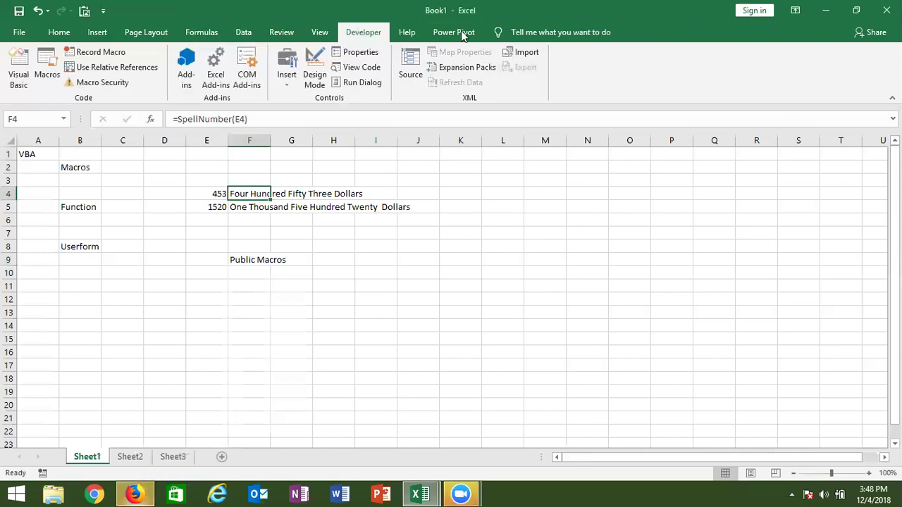
- Create a new workbook, Book2, and try typing =sp in C3, discarding the entry
{"action": "key", "text": "ctrl+n"}
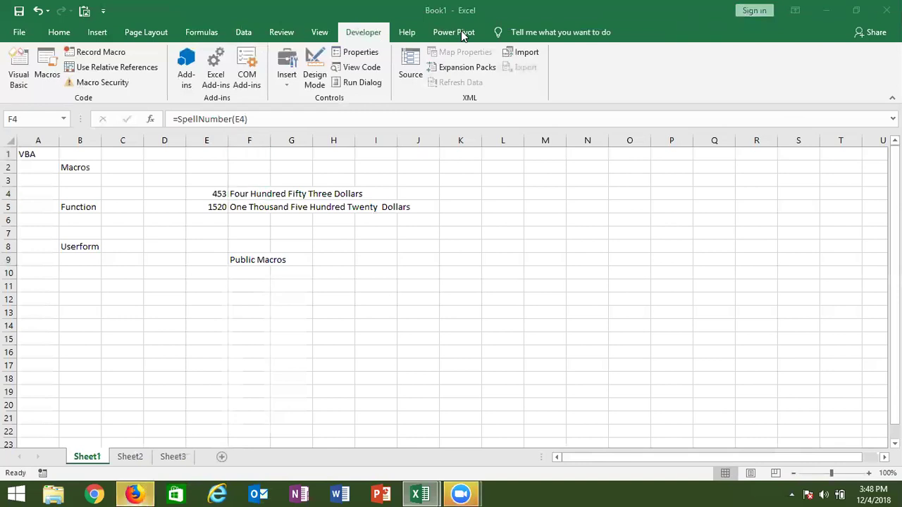
{"action": "left_click", "coordinate": [141, 178]}
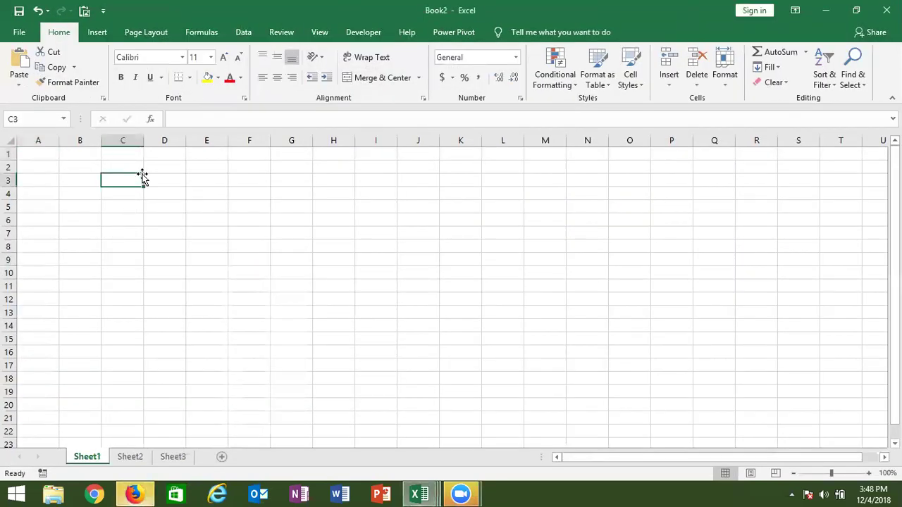
{"action": "type", "text": "=sp"}
{"action": "key", "text": "Escape"}
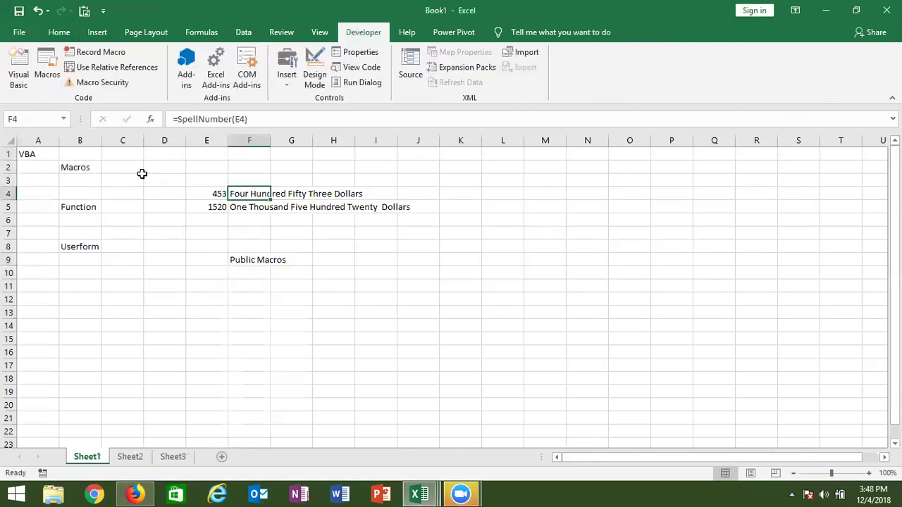
- Paste Book1's SpellNumber formula into Book2's D3, see #NAME?, and delete it
{"action": "key", "text": "ctrl+c"}
{"action": "key", "text": "ctrl+Tab"}
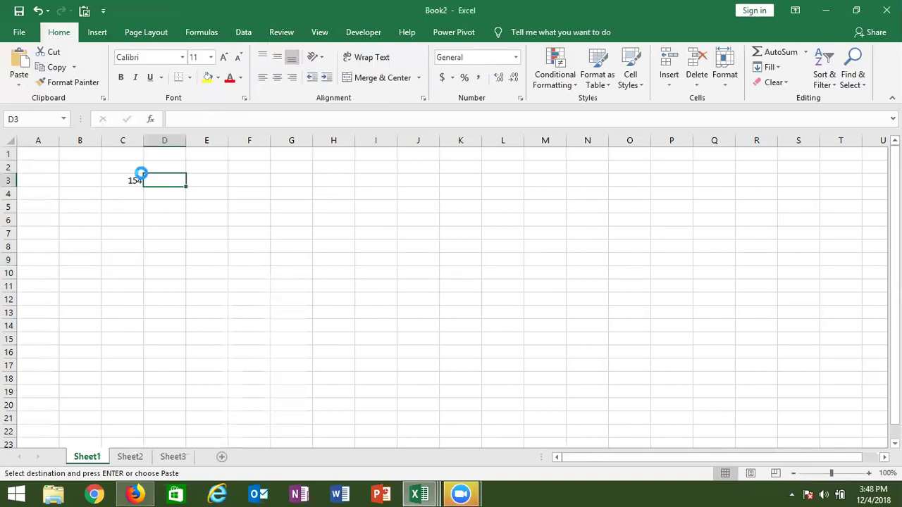
{"action": "key", "text": "ctrl+v"}
{"action": "double_click", "coordinate": [176, 179]}
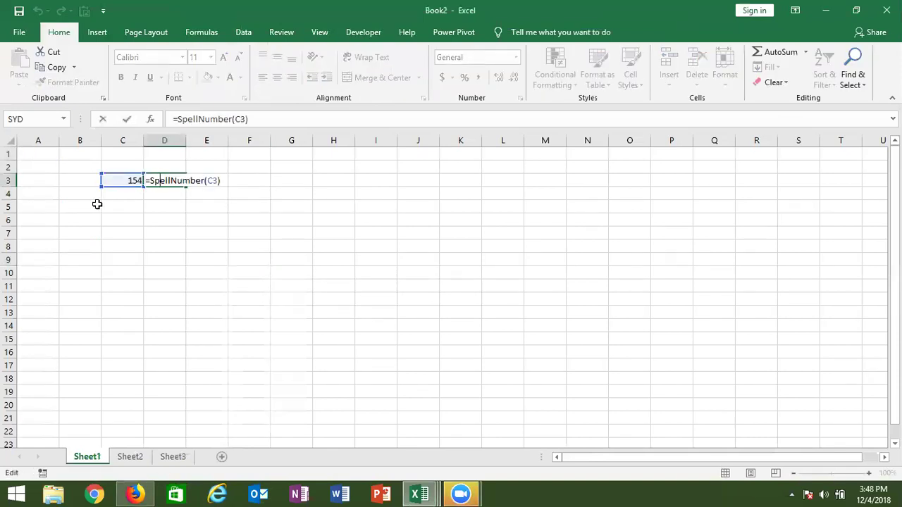
{"action": "key", "text": "Return"}
{"action": "key", "text": "Up"}
{"action": "key", "text": "Delete"}
{"action": "key", "text": "ctrl+Tab"}
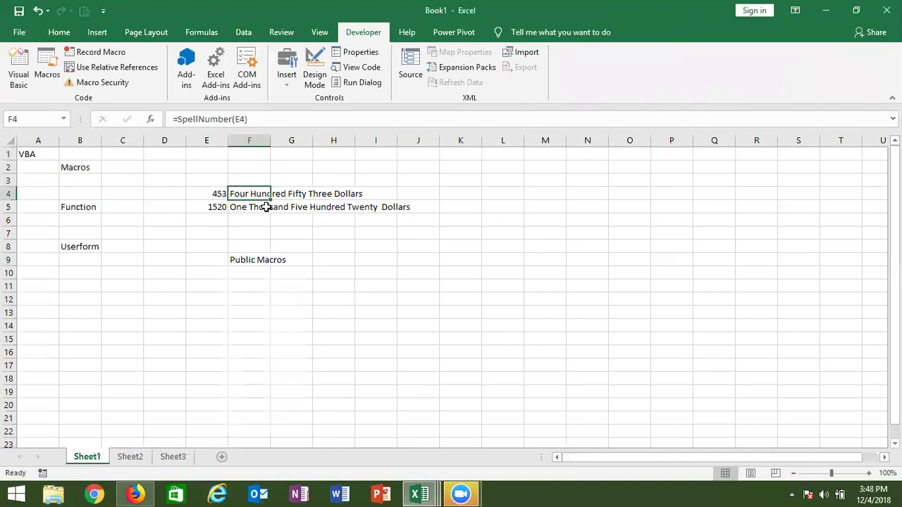
{"action": "left_click", "coordinate": [253, 260]}
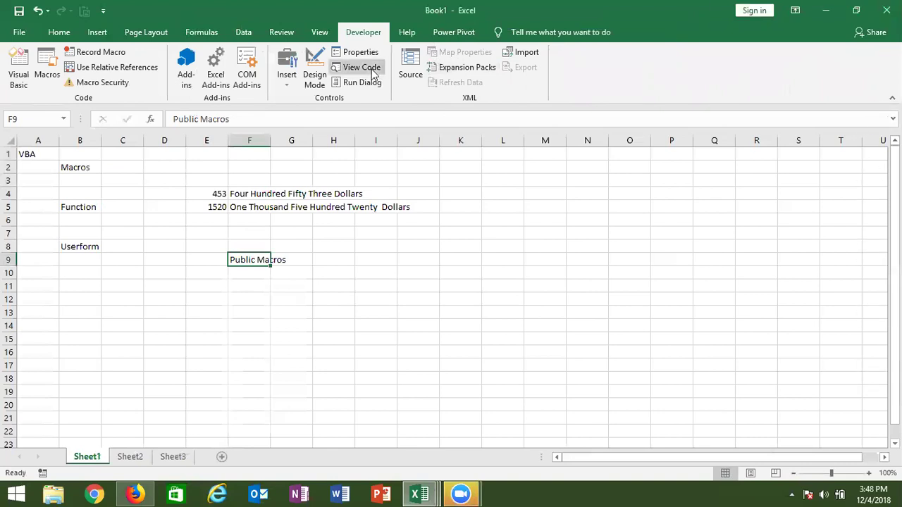
{"action": "left_click", "coordinate": [49, 71]}
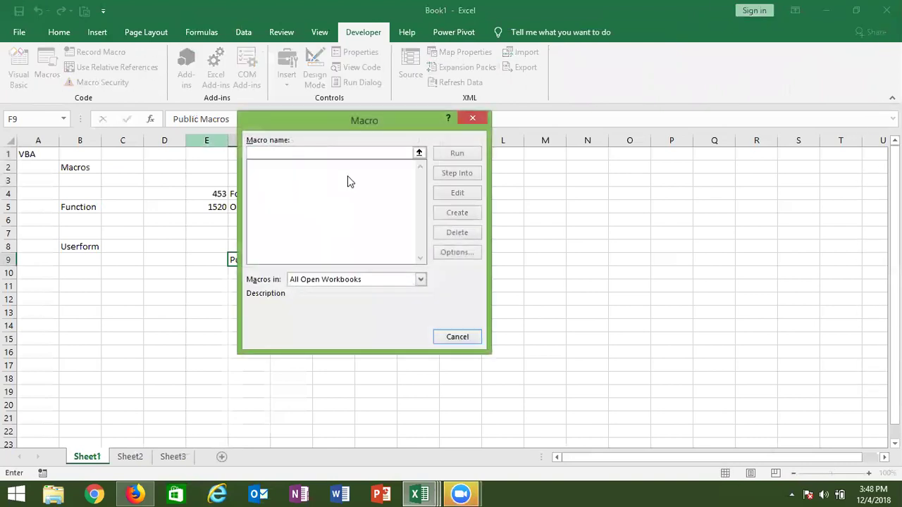
{"action": "left_click", "coordinate": [462, 121]}
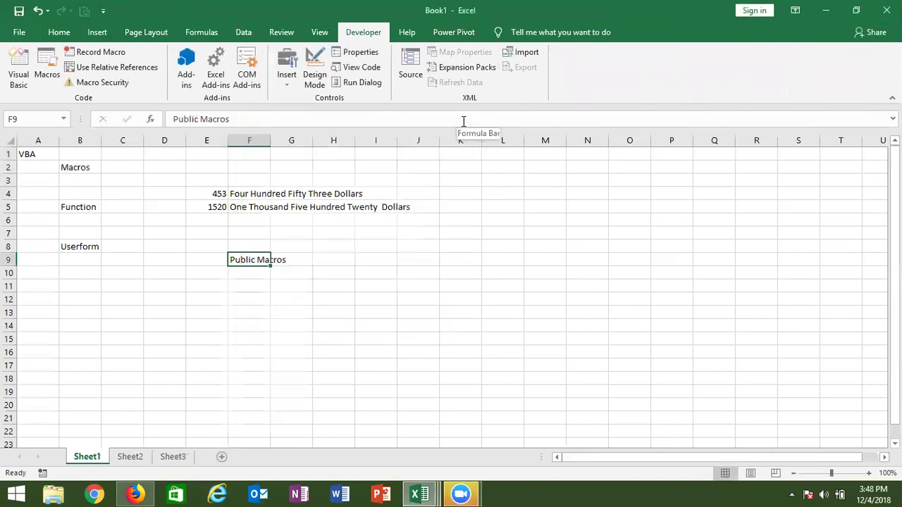
- On Sheet3, record Macro1 typing the headers Name, Roll and Marks in A1:C1
{"action": "left_click", "coordinate": [184, 458]}
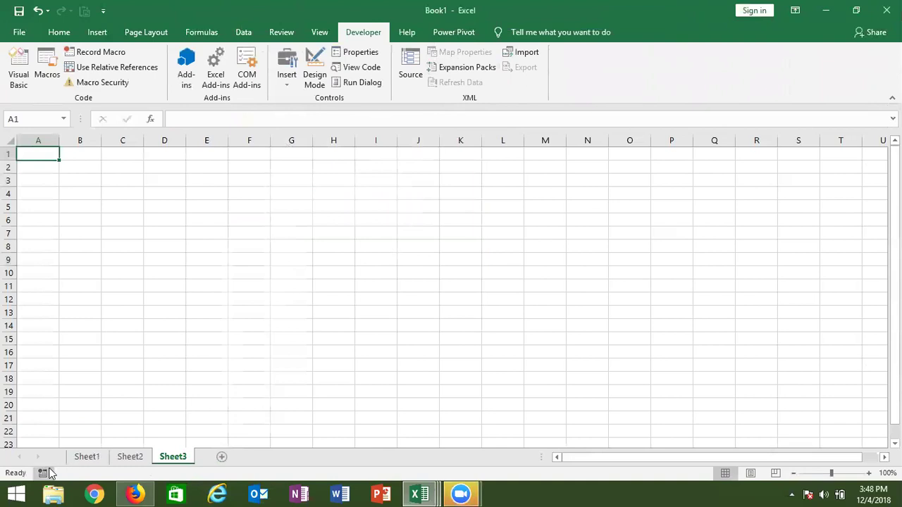
{"action": "left_click", "coordinate": [42, 473]}
{"action": "left_click", "coordinate": [390, 311]}
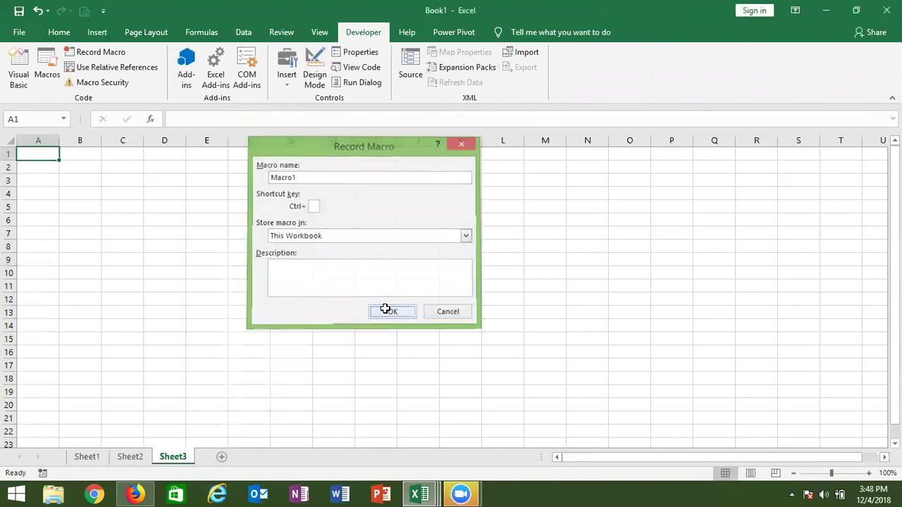
{"action": "type", "text": "Name"}
{"action": "key", "text": "Tab"}
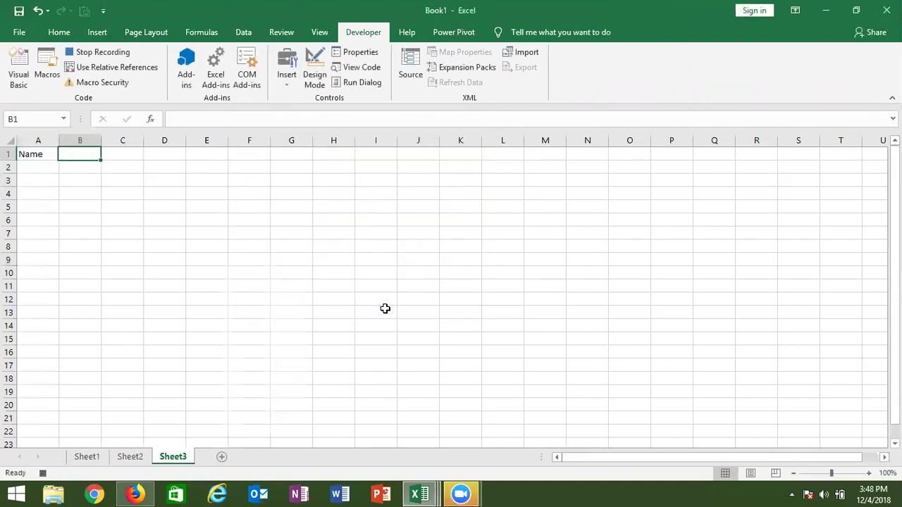
{"action": "type", "text": "Roll"}
{"action": "key", "text": "Tab"}
{"action": "type", "text": "Marks"}
{"action": "key", "text": "Return"}
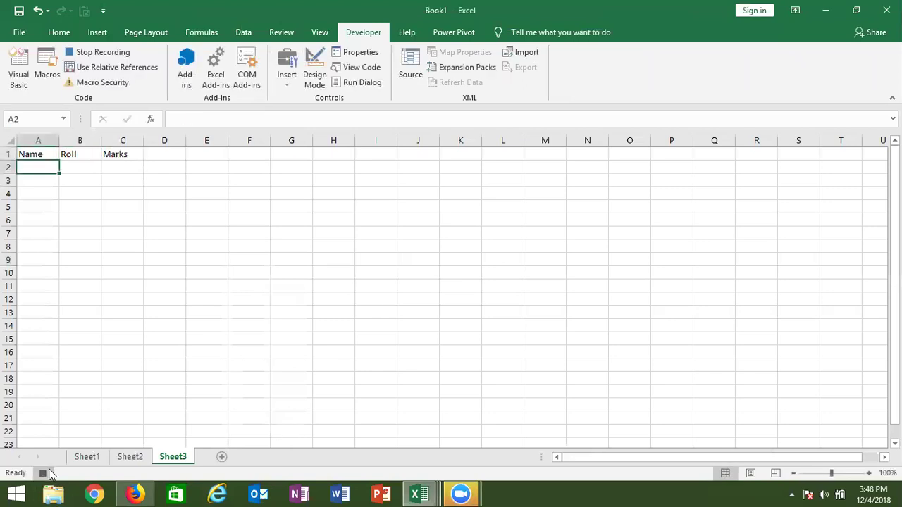
{"action": "left_click", "coordinate": [43, 473]}
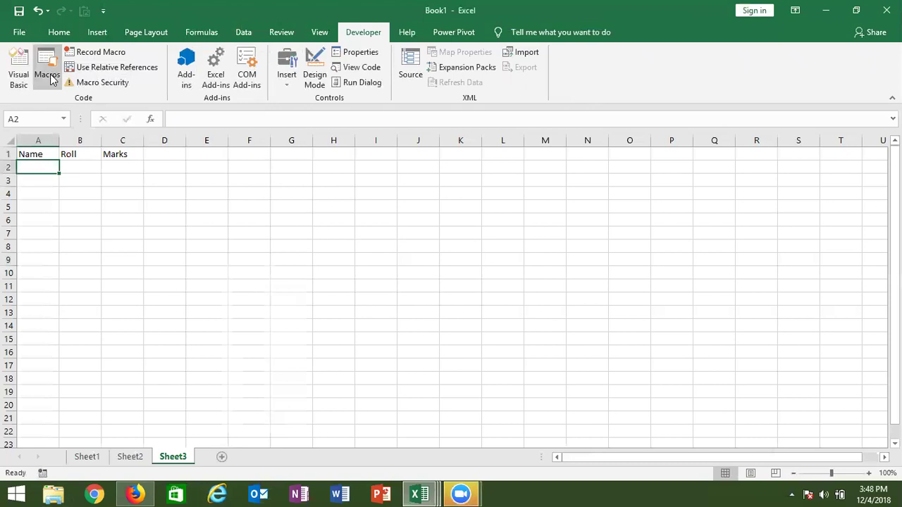
- Add Sheet4 and run Macro1 from the Macros list to fill A1:C1 with the headers
{"action": "left_click", "coordinate": [47, 74]}
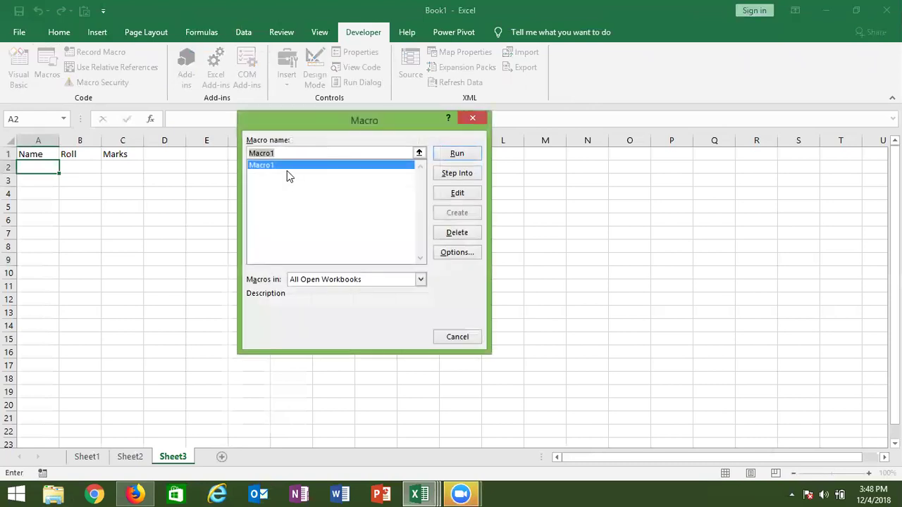
{"action": "double_click", "coordinate": [287, 170]}
{"action": "left_click", "coordinate": [221, 458]}
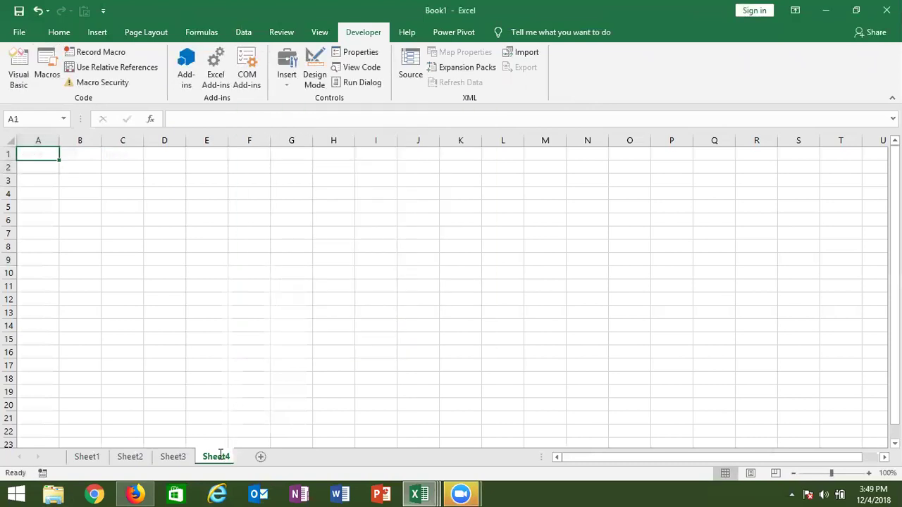
{"action": "left_click", "coordinate": [93, 221]}
{"action": "left_click", "coordinate": [43, 158]}
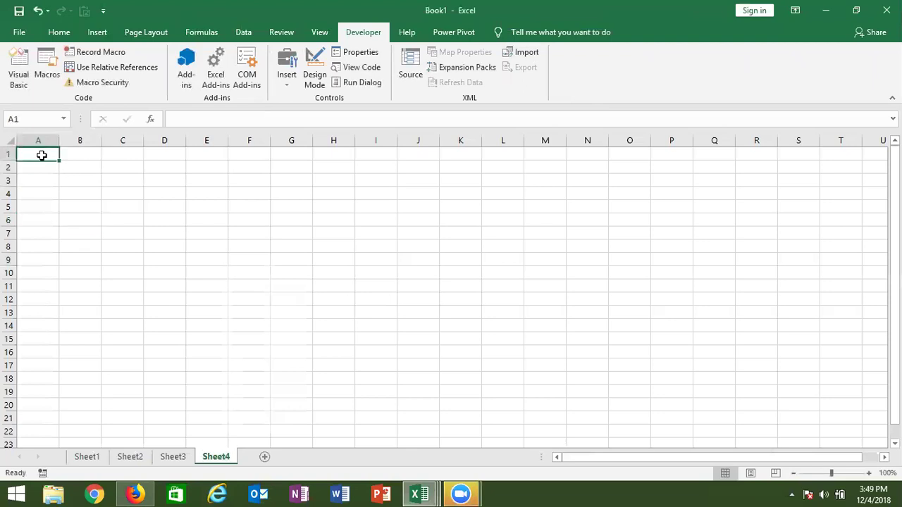
{"action": "left_click", "coordinate": [49, 70]}
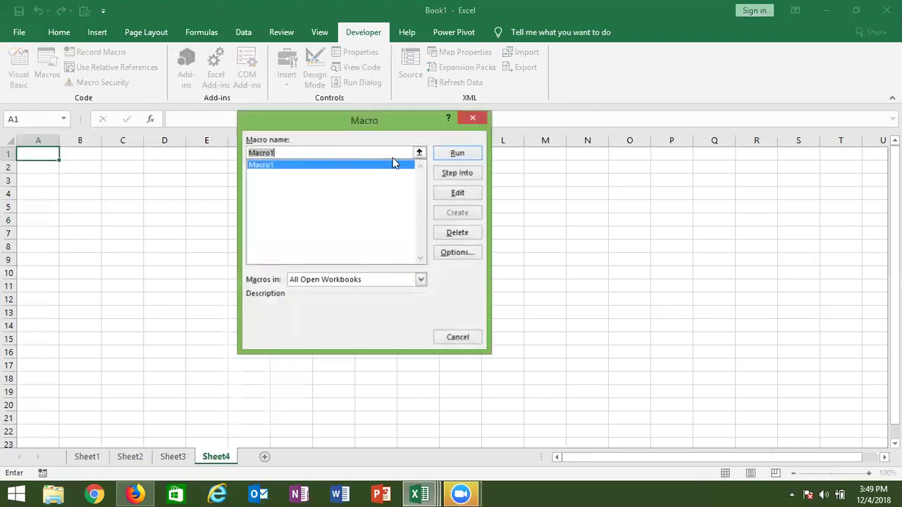
{"action": "left_click", "coordinate": [446, 154]}
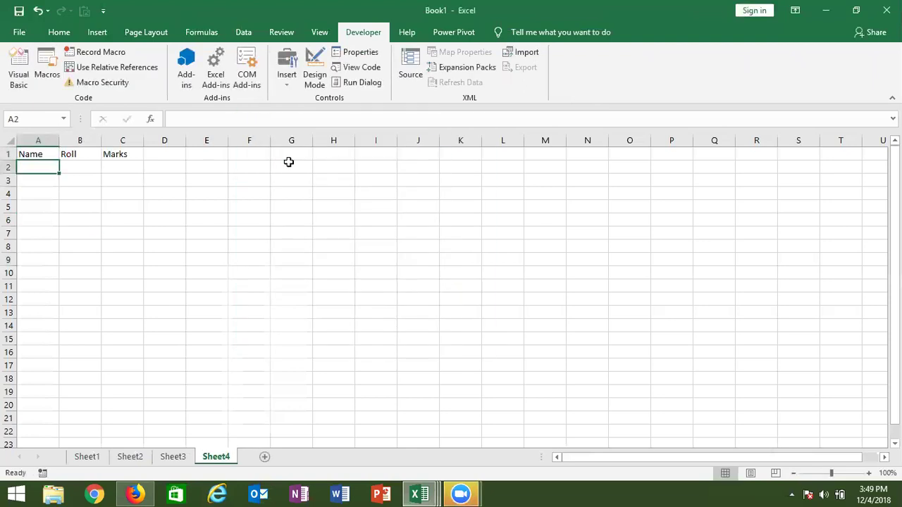
- Cycle through the open windows with Alt+Tab until Book2 is showing
{"action": "key", "text": "alt+Tab"}
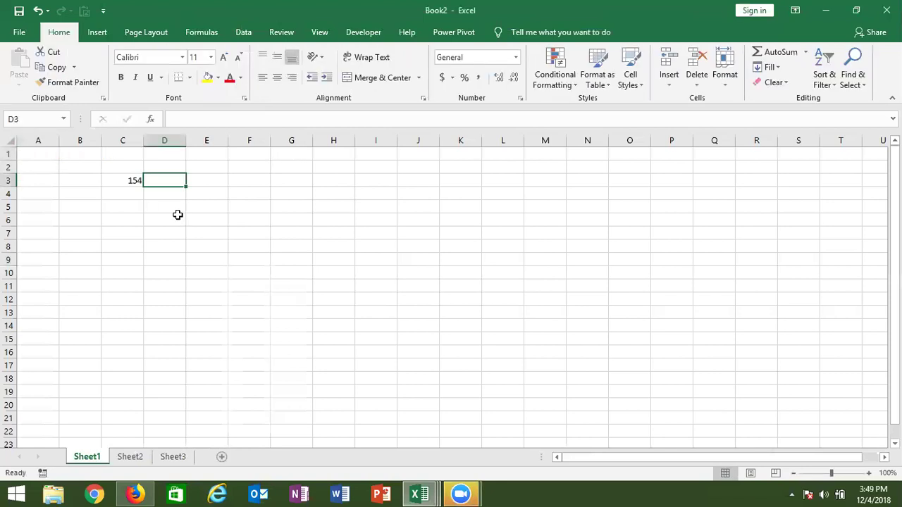
{"action": "key", "text": "alt+Tab"}
{"action": "key", "text": "Tab"}
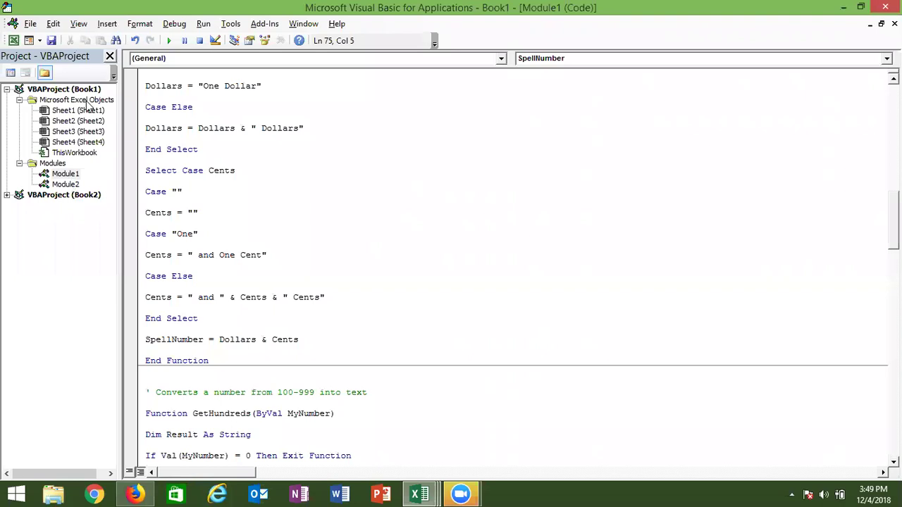
{"action": "key", "text": "alt+Tab"}
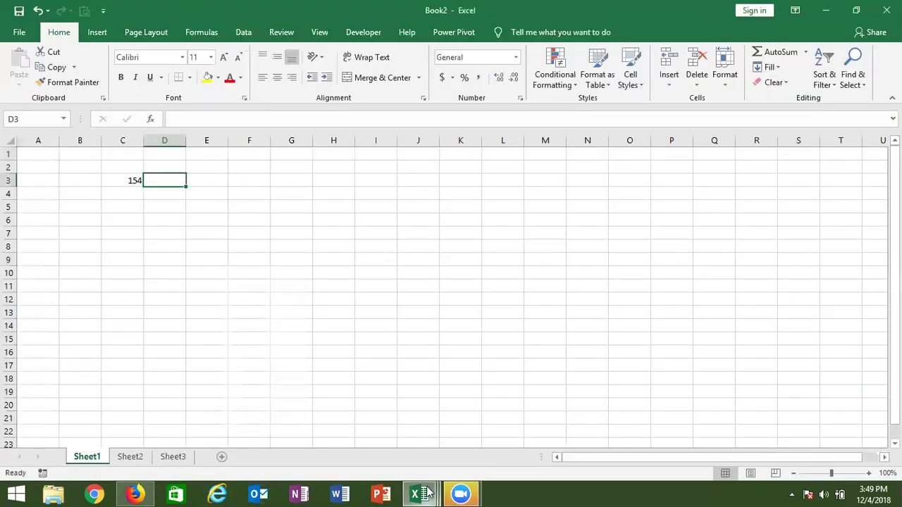
{"action": "mouse_move", "coordinate": [428, 494]}
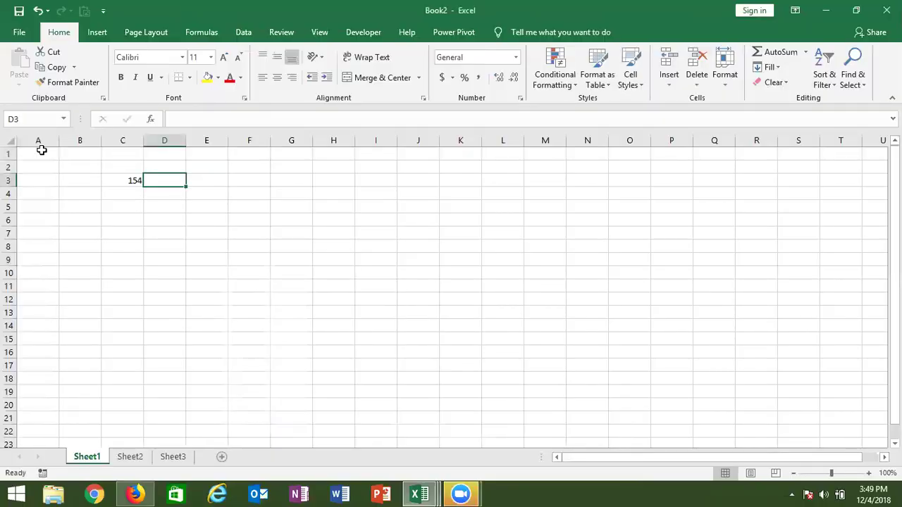
{"action": "left_click", "coordinate": [41, 150]}
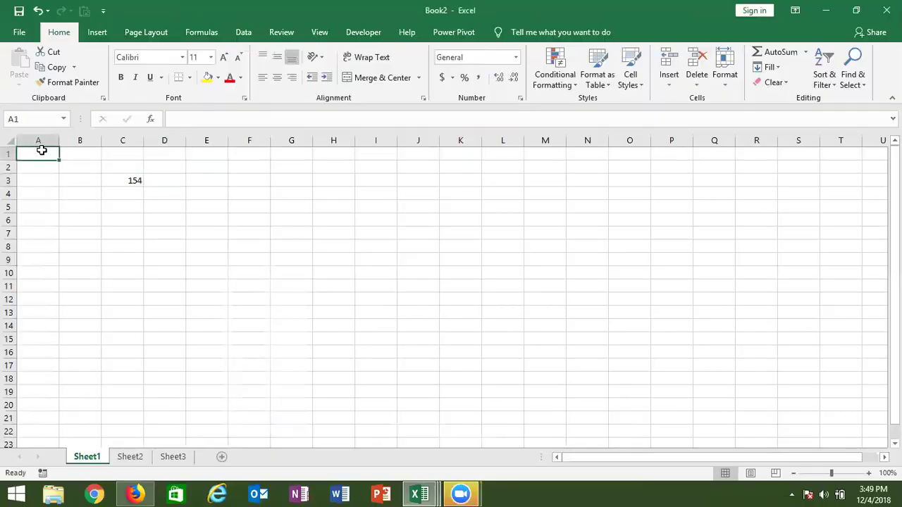
- View Book2's Macros list offering Book1!Macro1, close it unrun, and reselect Book2 from the taskbar
{"action": "left_click", "coordinate": [359, 34]}
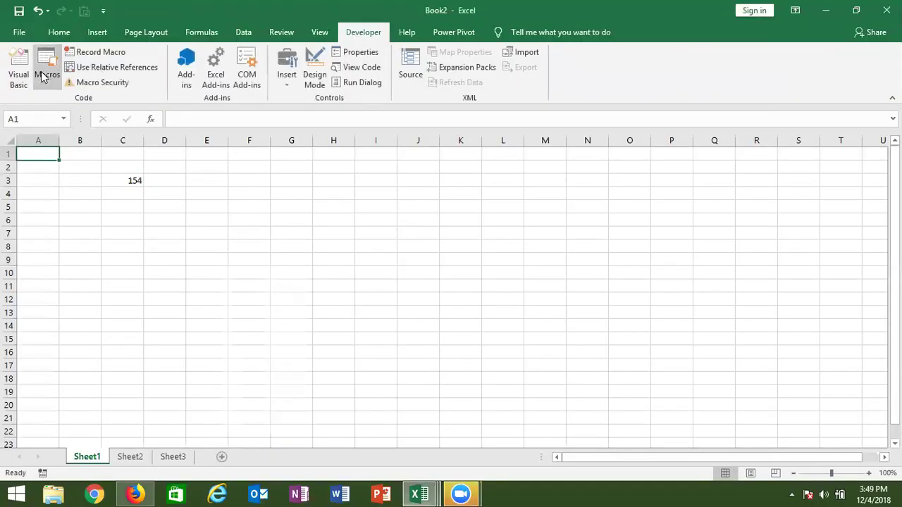
{"action": "left_click", "coordinate": [45, 75]}
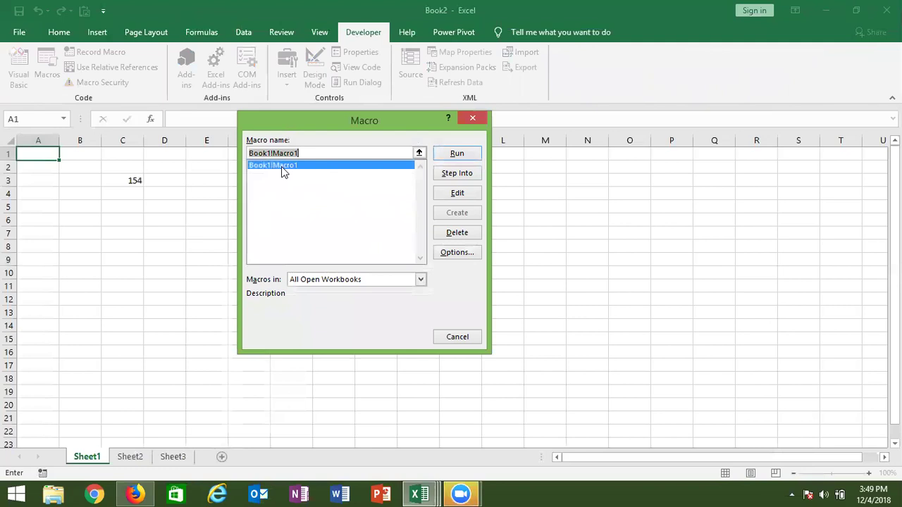
{"action": "left_click", "coordinate": [468, 119]}
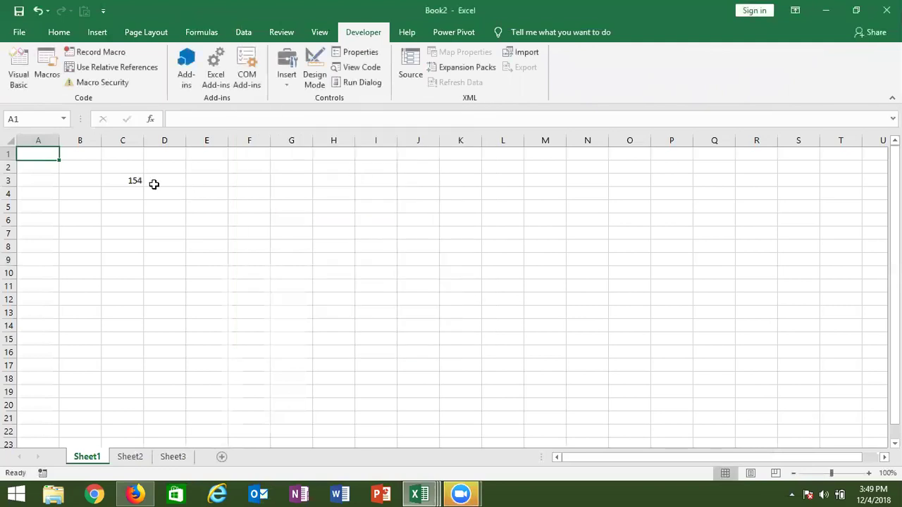
{"action": "left_click", "coordinate": [419, 493]}
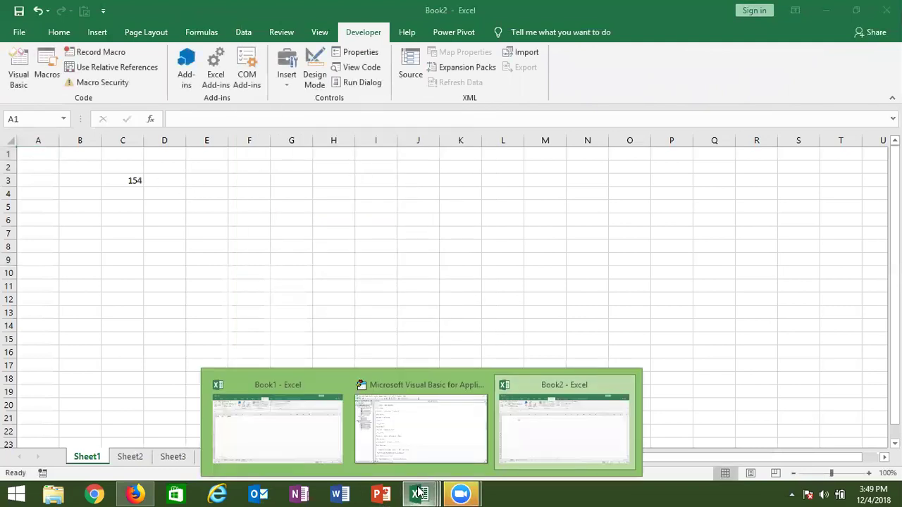
{"action": "left_click", "coordinate": [543, 438]}
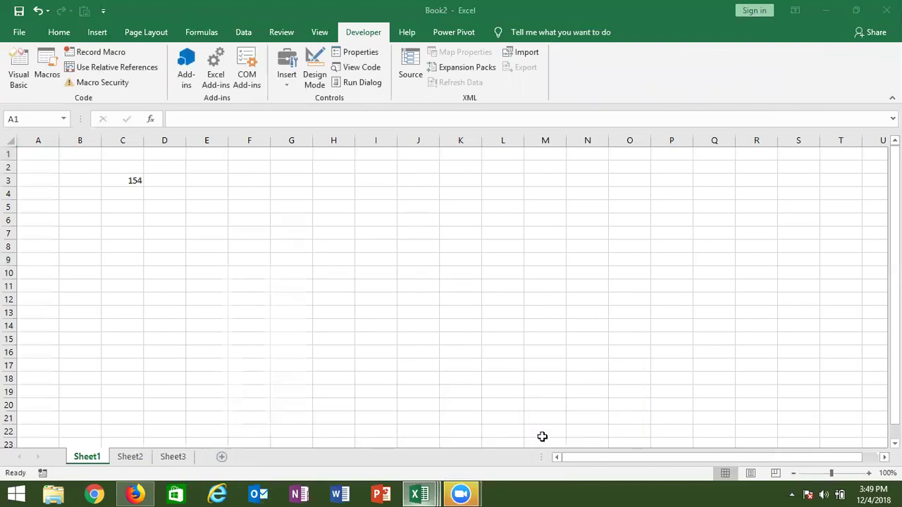
{"action": "left_click", "coordinate": [63, 34]}
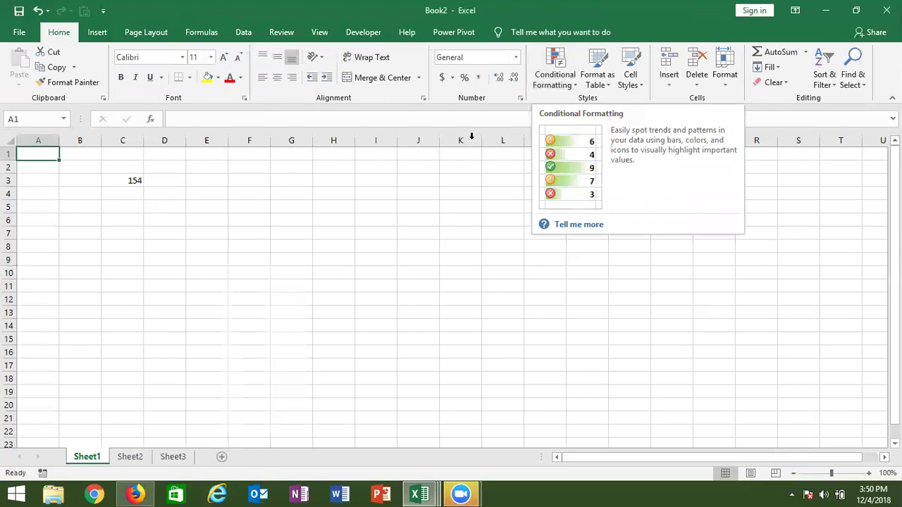
{"action": "left_click", "coordinate": [421, 150]}
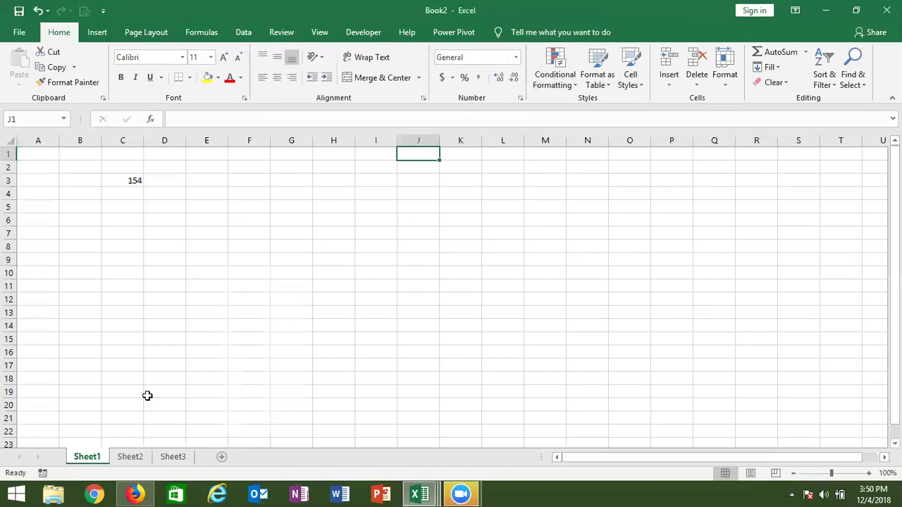
{"action": "left_click", "coordinate": [43, 475]}
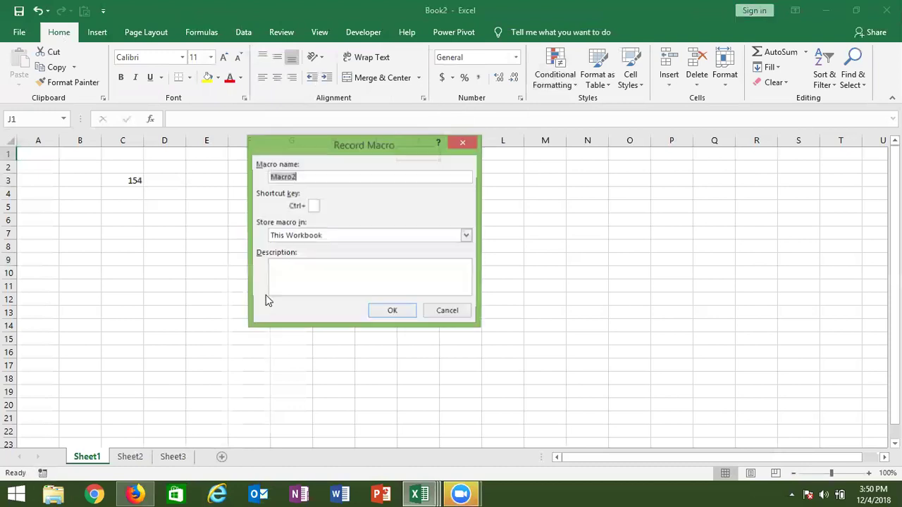
{"action": "left_click", "coordinate": [358, 237]}
{"action": "left_click", "coordinate": [358, 249]}
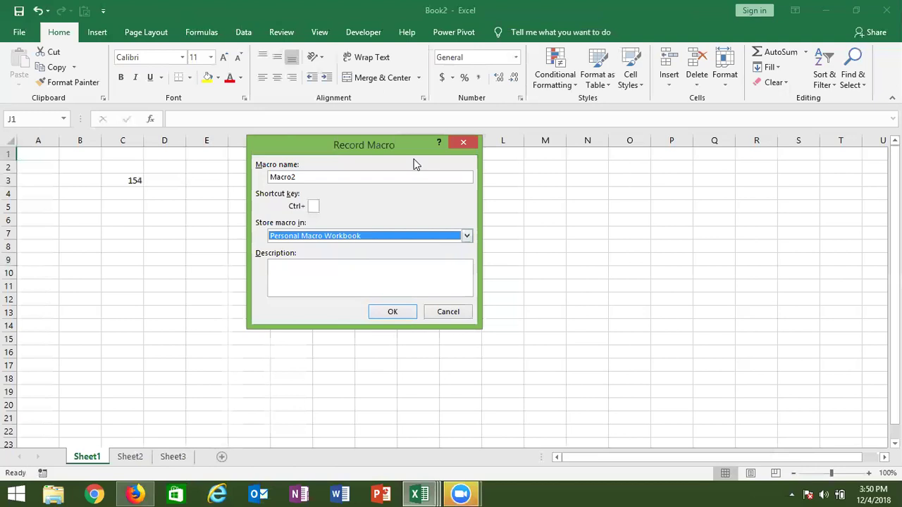
{"action": "key", "text": "Return"}
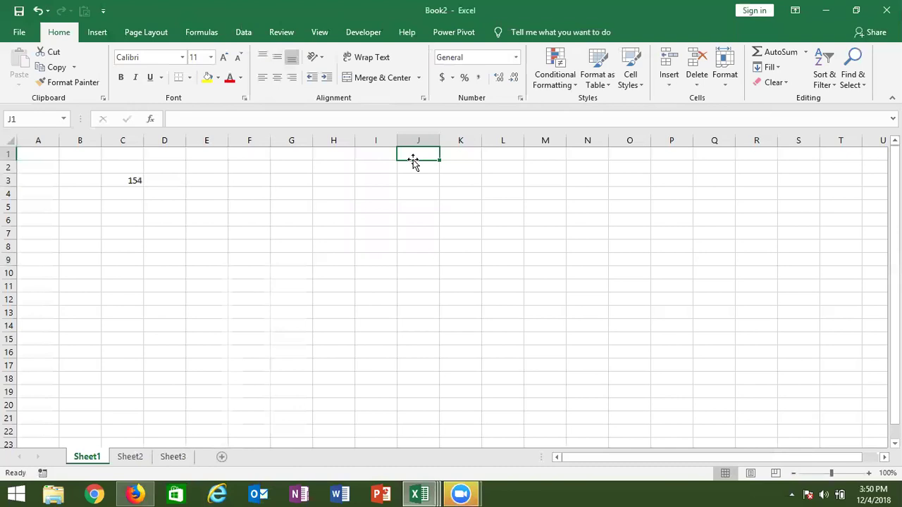
{"action": "left_click", "coordinate": [138, 257]}
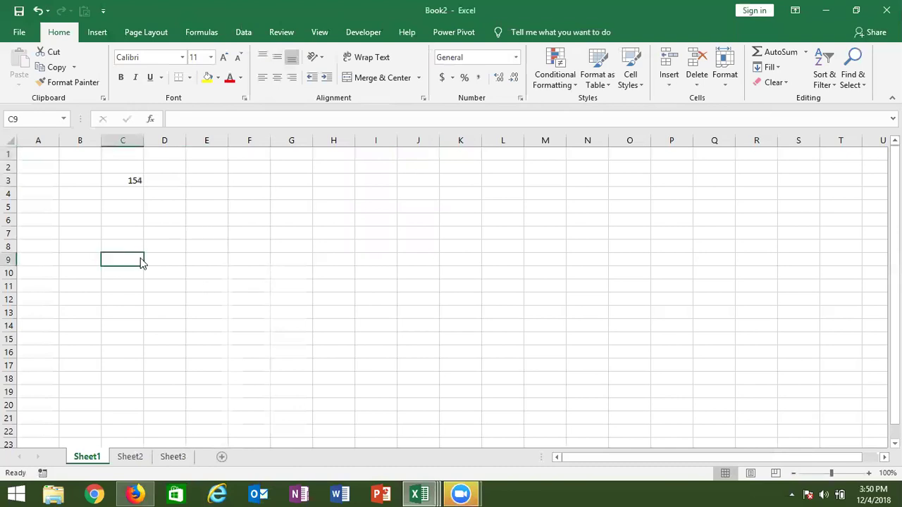
- In Book1, add a new blank sheet, Sheet5
{"action": "key", "text": "alt+Tab"}
{"action": "key", "text": "alt+Tab"}
{"action": "key", "text": "alt+Tab"}
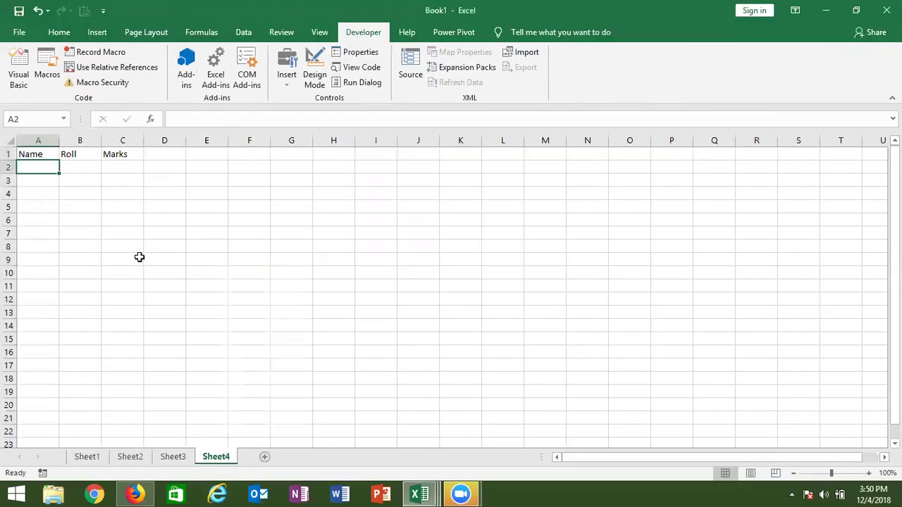
{"action": "left_click", "coordinate": [91, 458]}
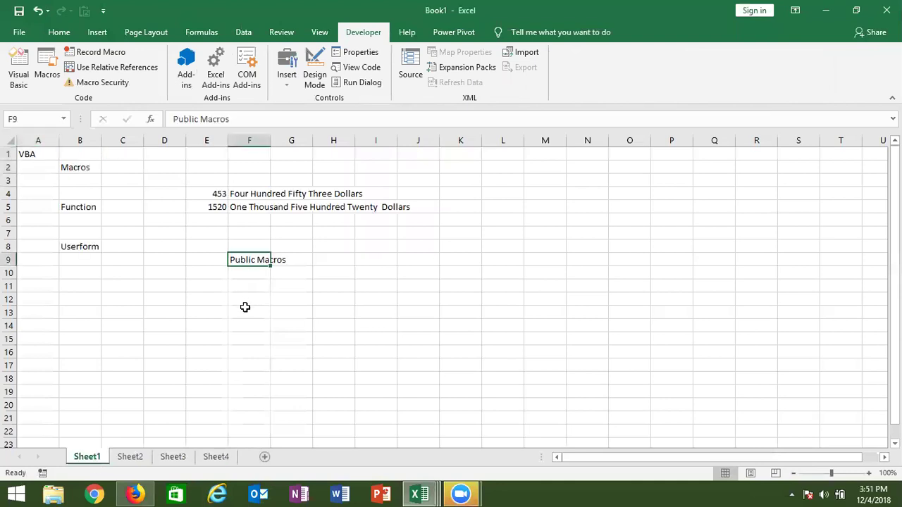
{"action": "left_click", "coordinate": [245, 308]}
{"action": "left_click", "coordinate": [244, 297]}
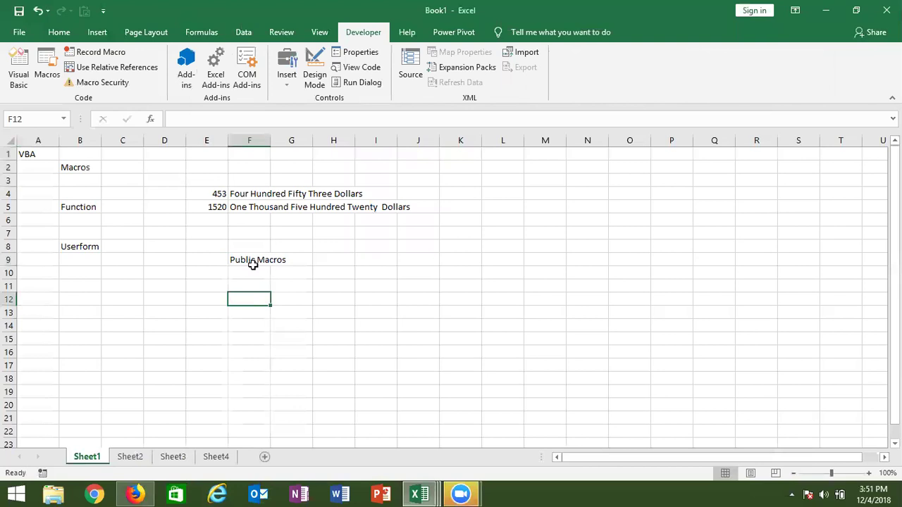
{"action": "left_click", "coordinate": [264, 457]}
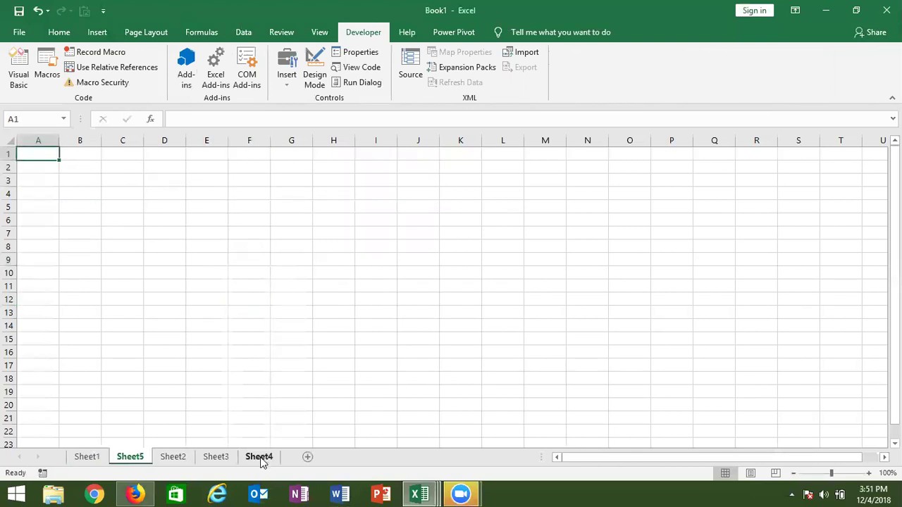
- Back on Sheet1, view and close the Macros list, then add Sheet6
{"action": "left_click", "coordinate": [92, 461]}
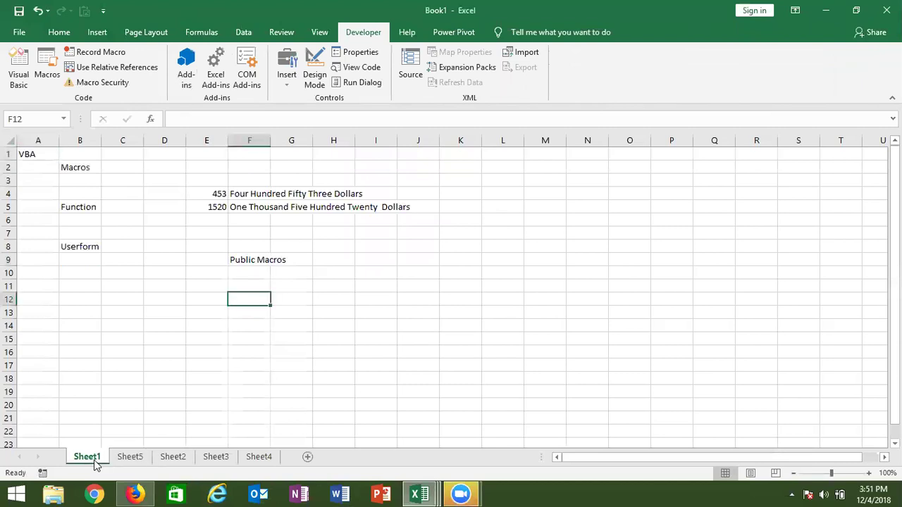
{"action": "left_click", "coordinate": [80, 242]}
{"action": "left_click", "coordinate": [335, 362]}
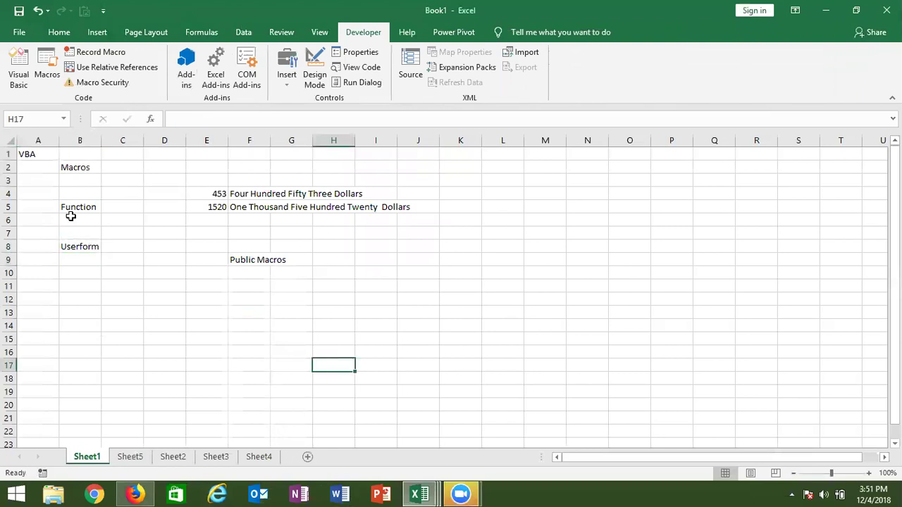
{"action": "left_click", "coordinate": [46, 74]}
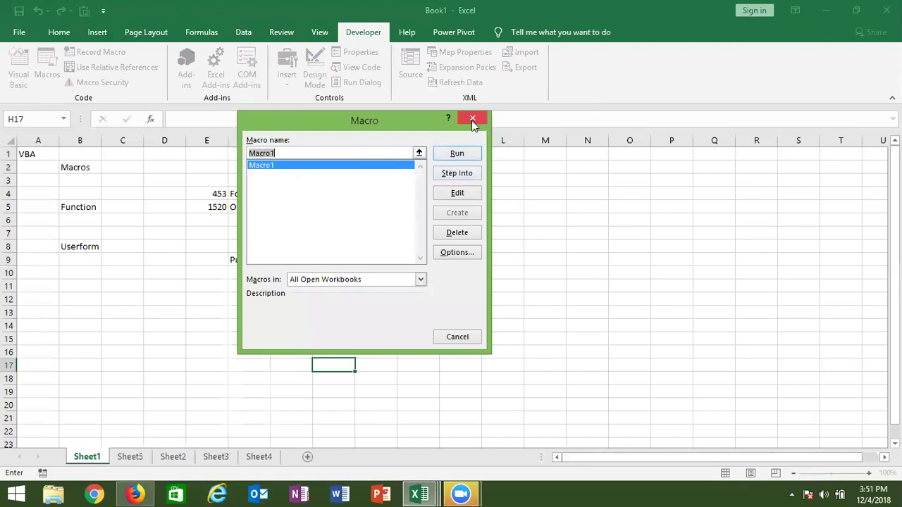
{"action": "left_click", "coordinate": [472, 118]}
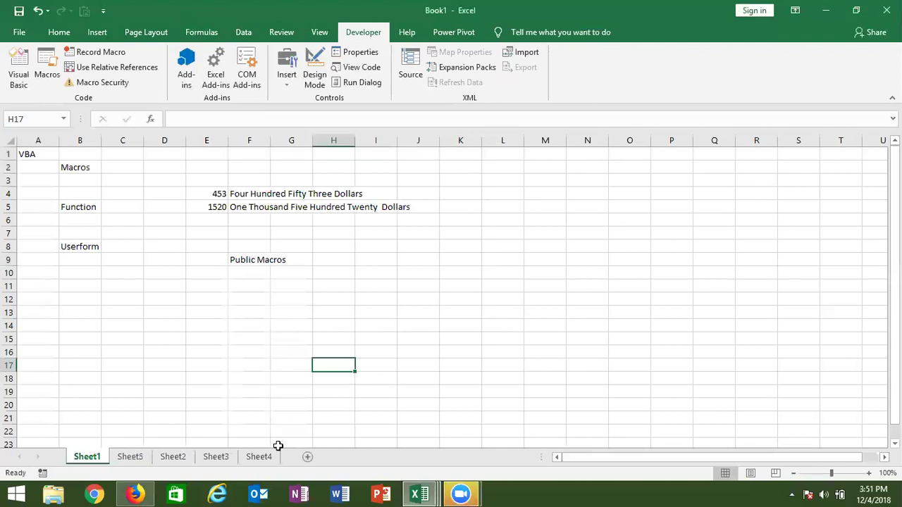
{"action": "left_click", "coordinate": [308, 458]}
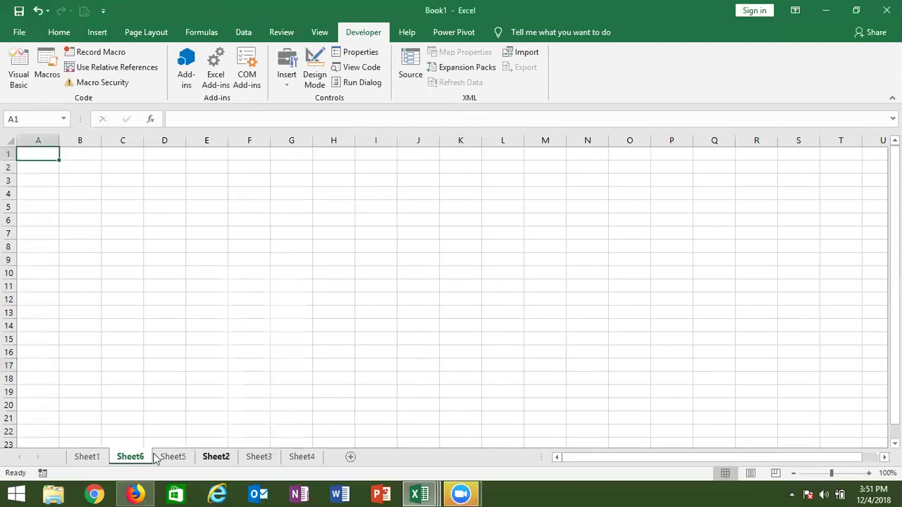
- Move Sheet6 after Sheet5 and select a few cells on it, ending at F8
{"action": "left_click", "coordinate": [212, 233]}
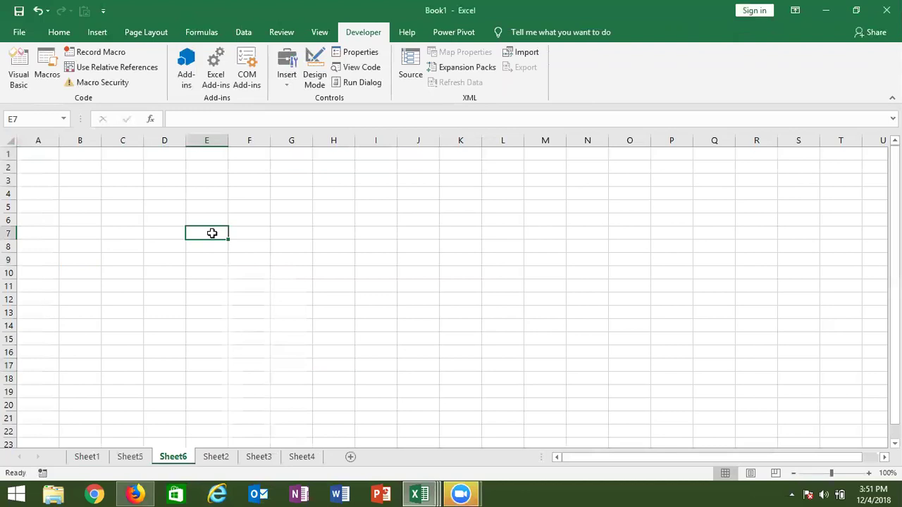
{"action": "left_click", "coordinate": [152, 212]}
{"action": "left_click", "coordinate": [131, 256]}
{"action": "left_click", "coordinate": [265, 271]}
{"action": "key", "text": "Up"}
{"action": "key", "text": "Up"}
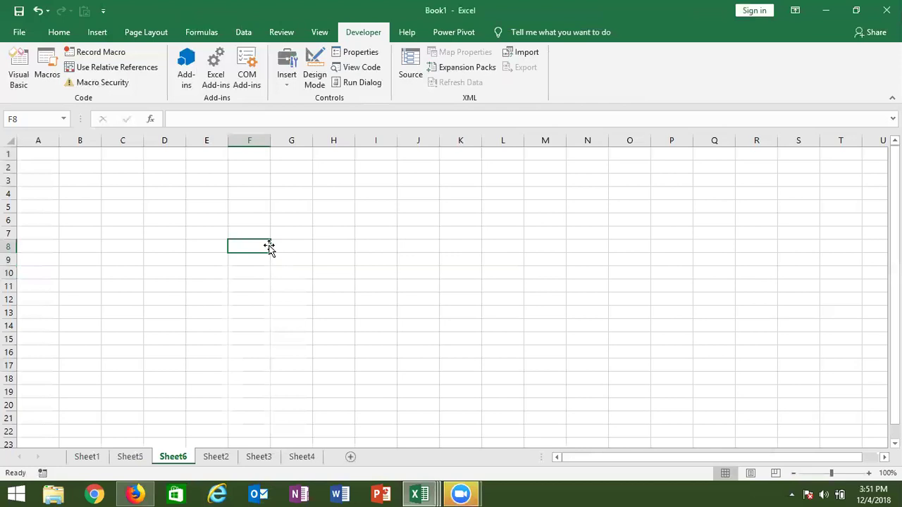
- Open Sheet6's code and create a Worksheet_SelectionChange event procedure
{"action": "right_click", "coordinate": [169, 457]}
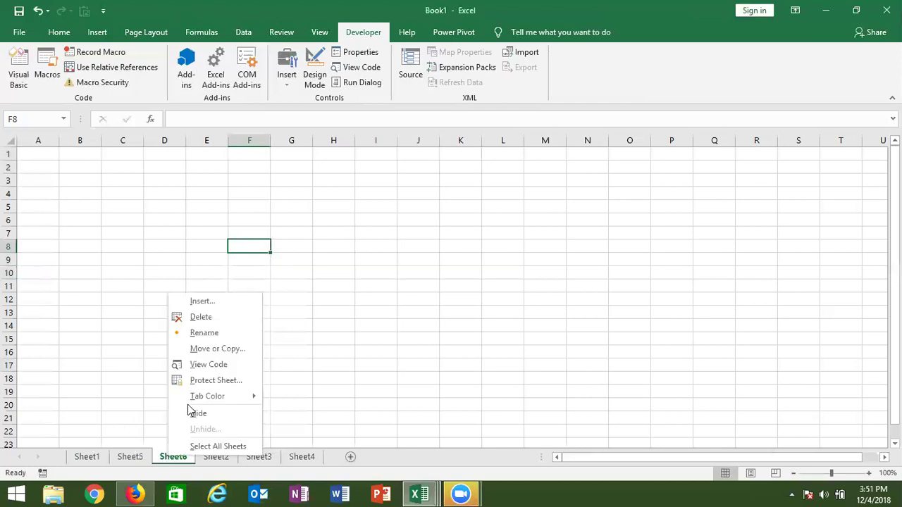
{"action": "left_click", "coordinate": [211, 365]}
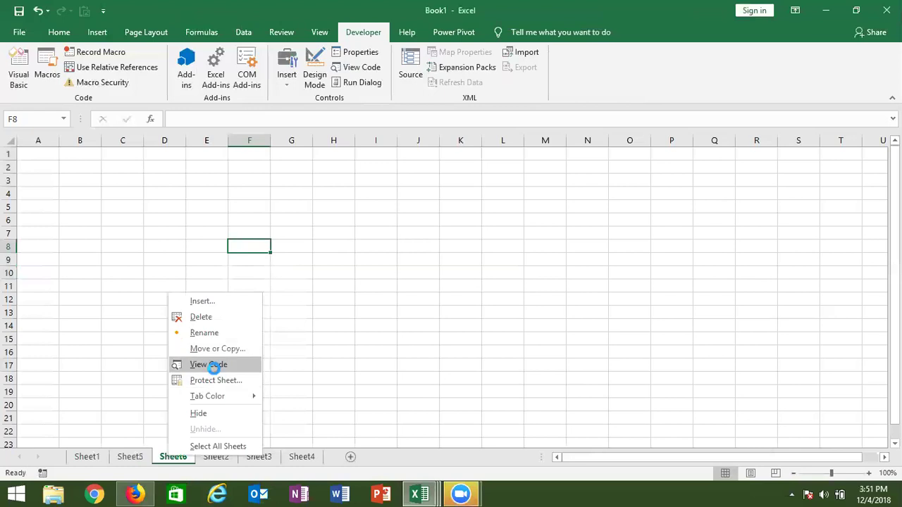
{"action": "left_click", "coordinate": [174, 61]}
{"action": "left_click", "coordinate": [175, 81]}
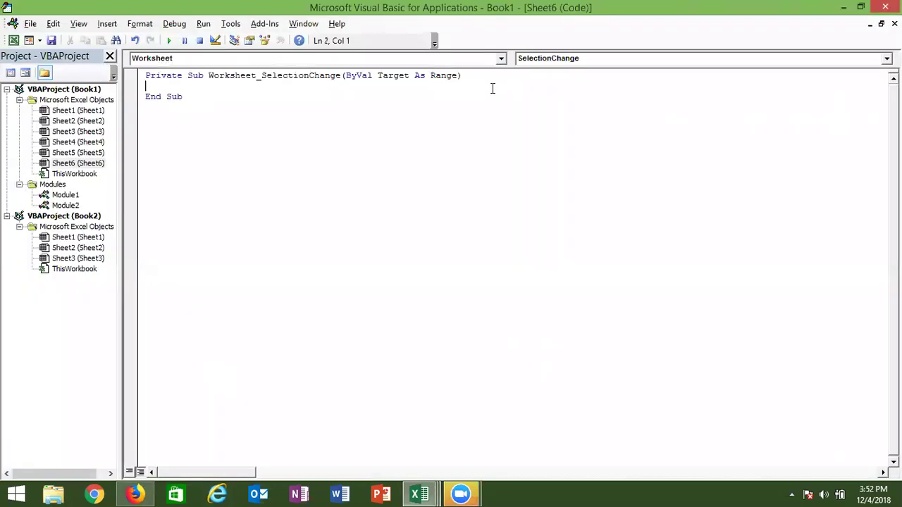
{"action": "left_click", "coordinate": [540, 58]}
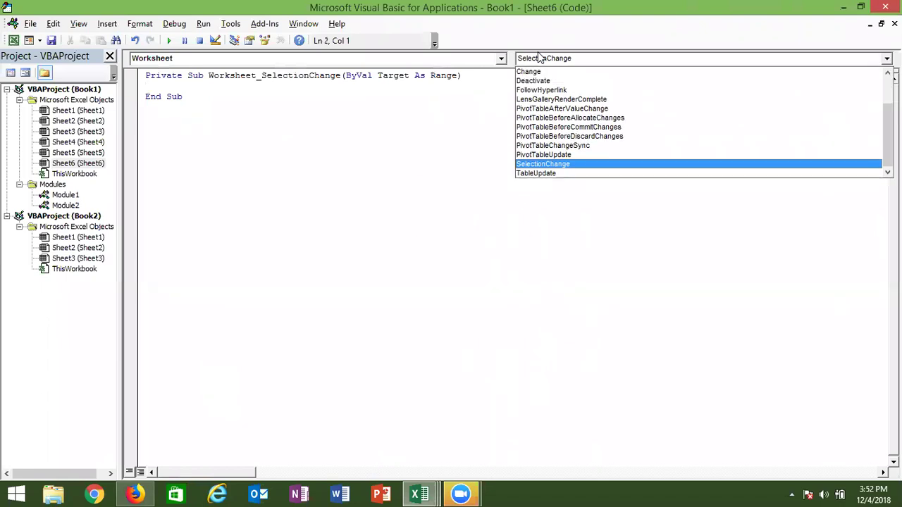
{"action": "left_click", "coordinate": [544, 165]}
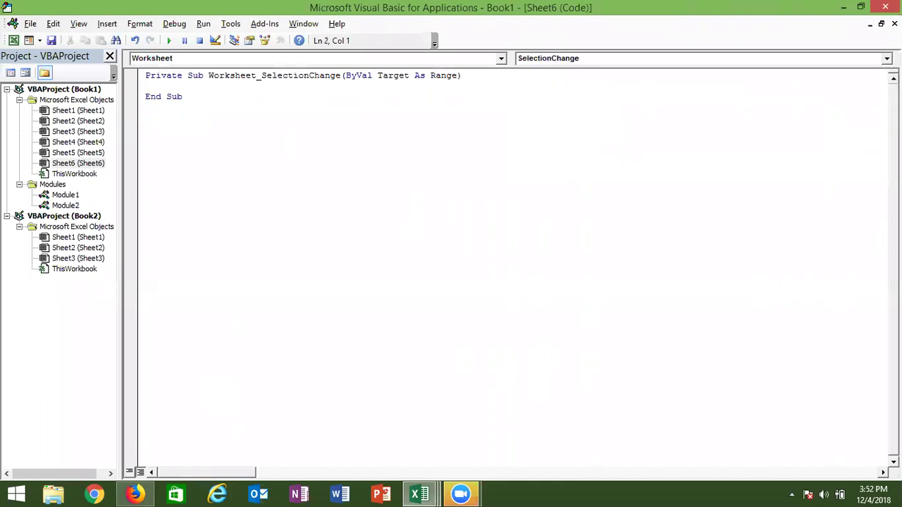
- Write ActiveCell.Interior.Color = vbRed inside the SelectionChange procedure
{"action": "key", "text": "Return"}
{"action": "type", "text": "activecell."}
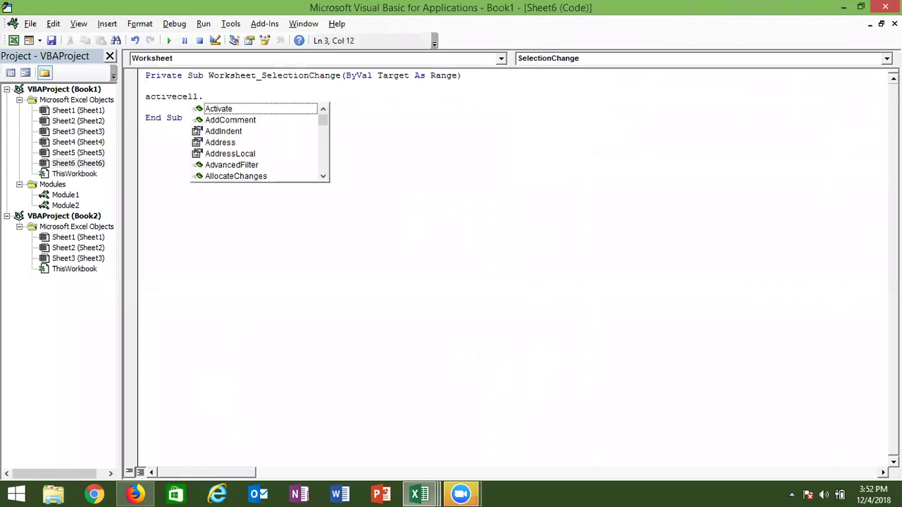
{"action": "type", "text": "in"}
{"action": "key", "text": "Down"}
{"action": "key", "text": "Down"}
{"action": "key", "text": "Down"}
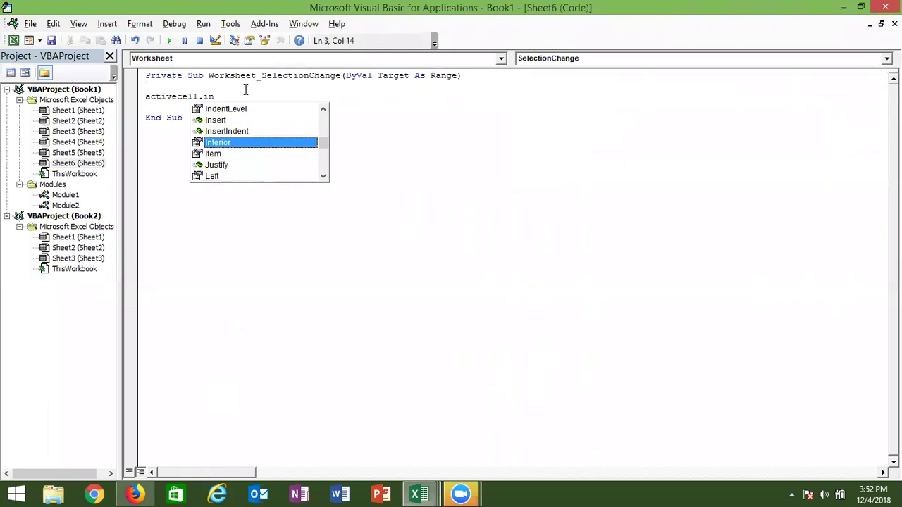
{"action": "key", "text": "Tab"}
{"action": "type", "text": "."}
{"action": "key", "text": "Tab"}
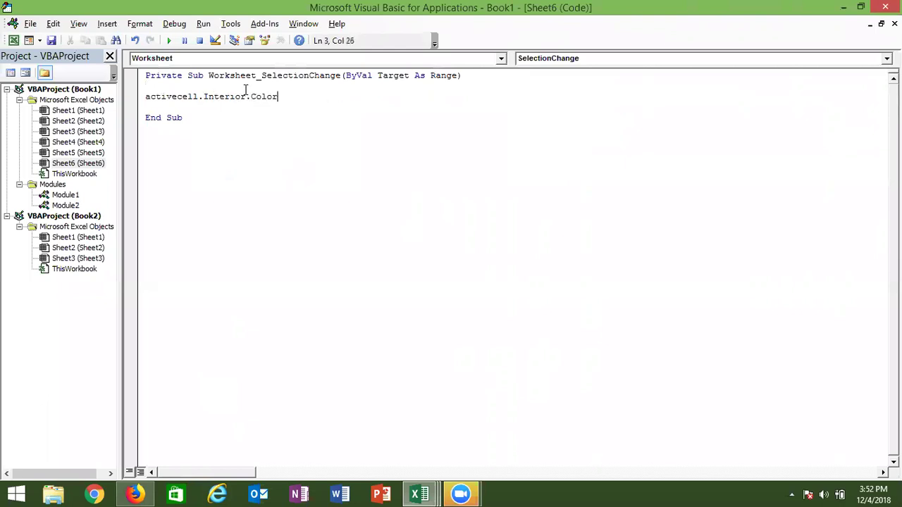
{"action": "type", "text": "=vbre"}
{"action": "type", "text": "d"}
- Commit the code and test it on Sheet6, turning F3, E6, G10, H7 and H4 red
{"action": "left_click", "coordinate": [145, 107]}
{"action": "key", "text": "alt+F11"}
{"action": "left_click", "coordinate": [249, 177]}
{"action": "left_click", "coordinate": [187, 224]}
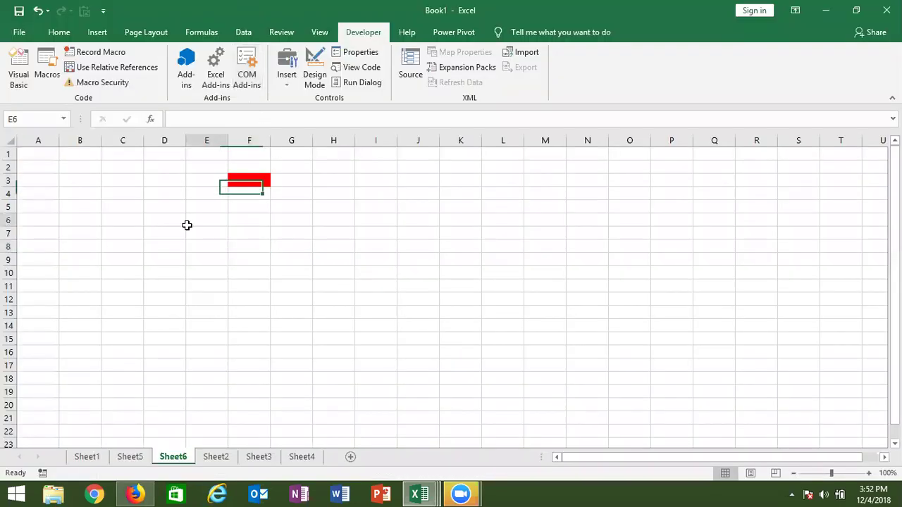
{"action": "left_click", "coordinate": [285, 270]}
{"action": "left_click", "coordinate": [315, 234]}
{"action": "left_click", "coordinate": [335, 192]}
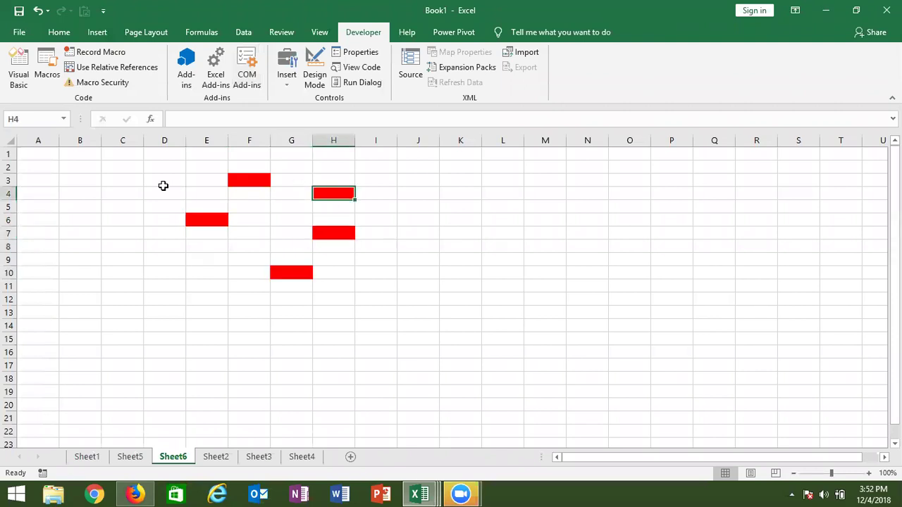
- Turn D3, C4, C8, E13, H14 and J10 red, then return to the Visual Basic editor
{"action": "left_click", "coordinate": [160, 183]}
{"action": "left_click", "coordinate": [116, 191]}
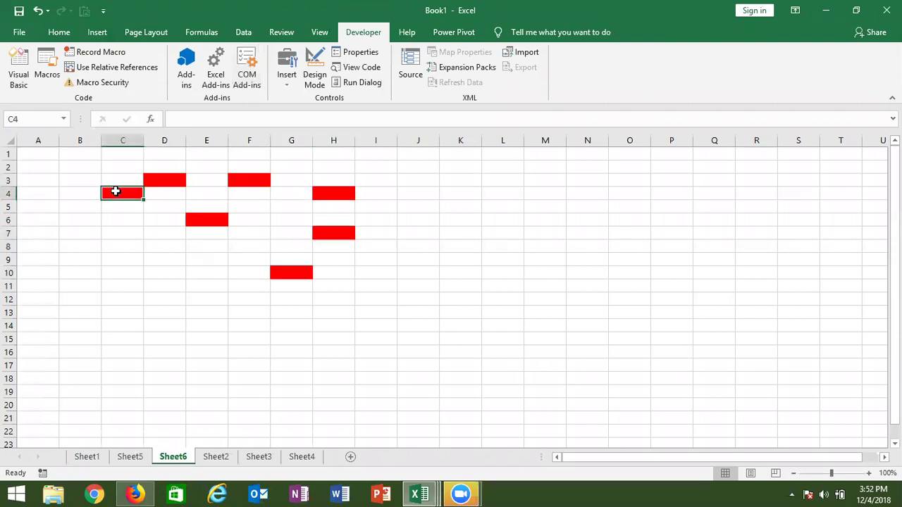
{"action": "left_click", "coordinate": [103, 248]}
{"action": "left_click", "coordinate": [189, 318]}
{"action": "left_click", "coordinate": [324, 323]}
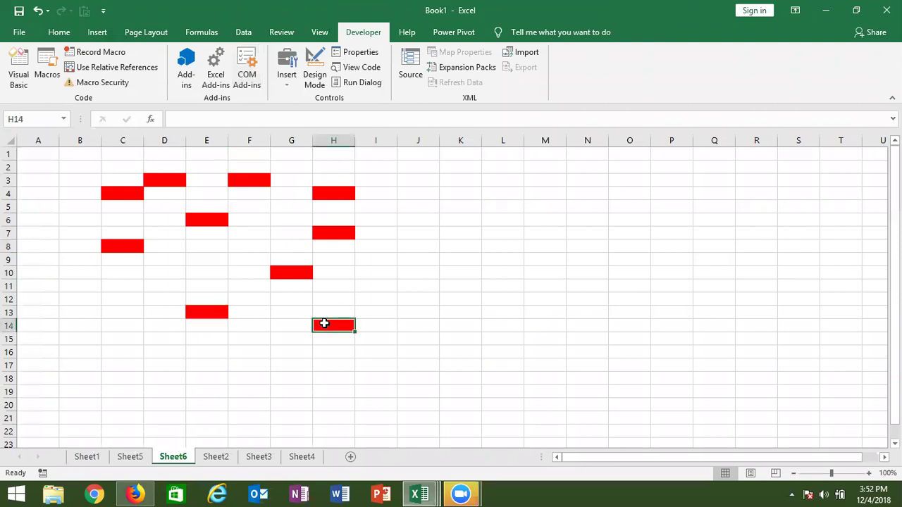
{"action": "left_click", "coordinate": [399, 274]}
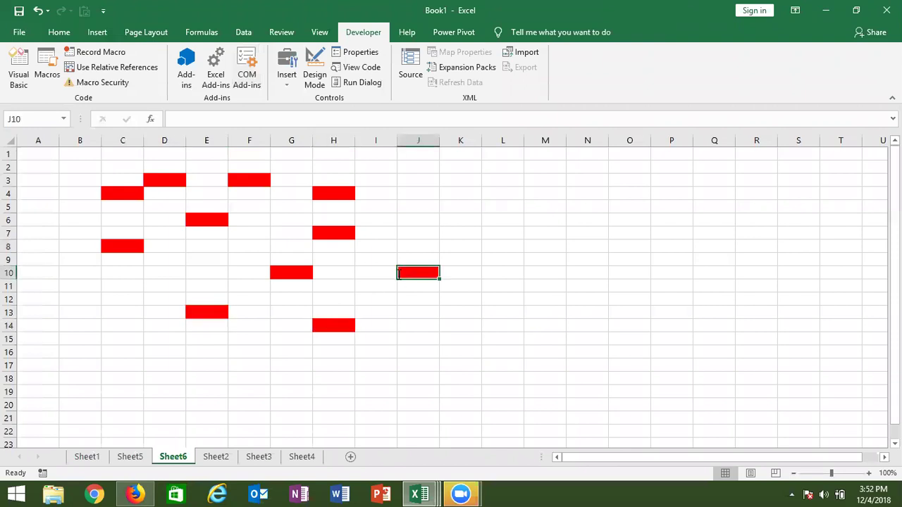
{"action": "key", "text": "alt+F11"}
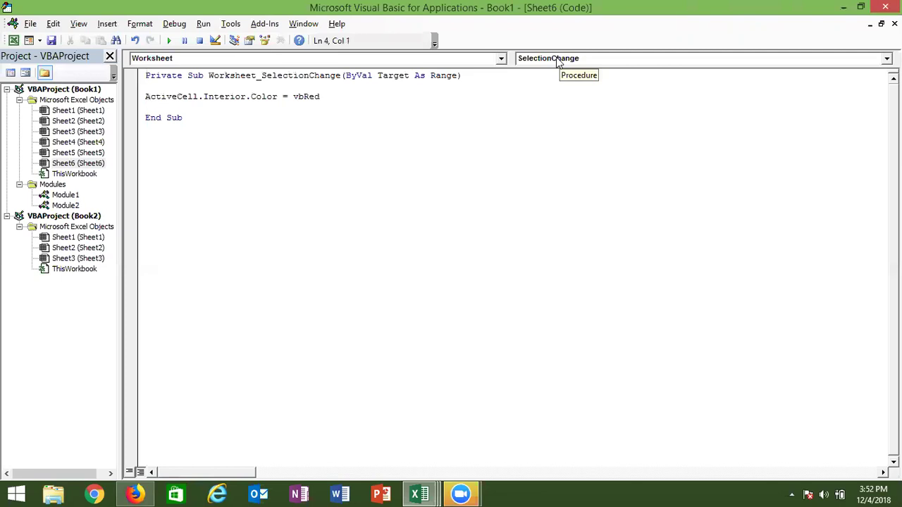
- In Book1's ThisWorkbook, pick Workbook/Open to create an empty Workbook_Open stub, then return to Excel
{"action": "double_click", "coordinate": [88, 175]}
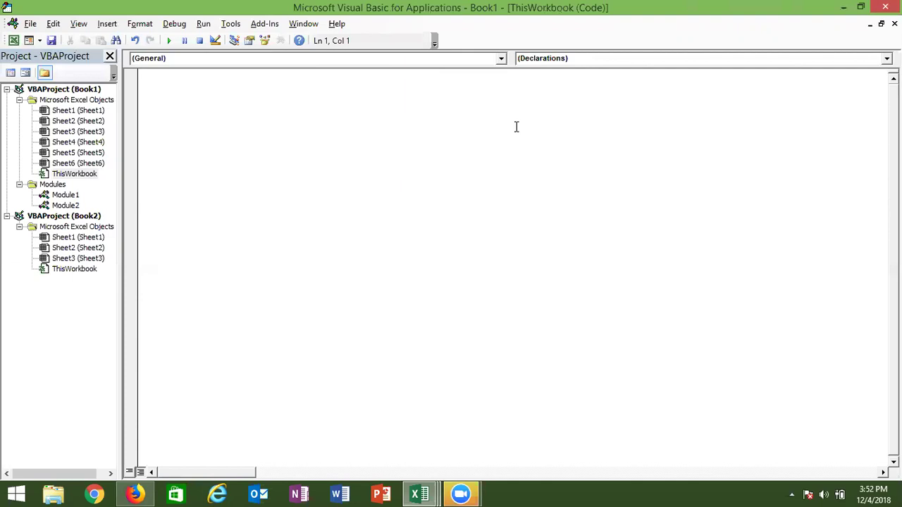
{"action": "left_click", "coordinate": [314, 62]}
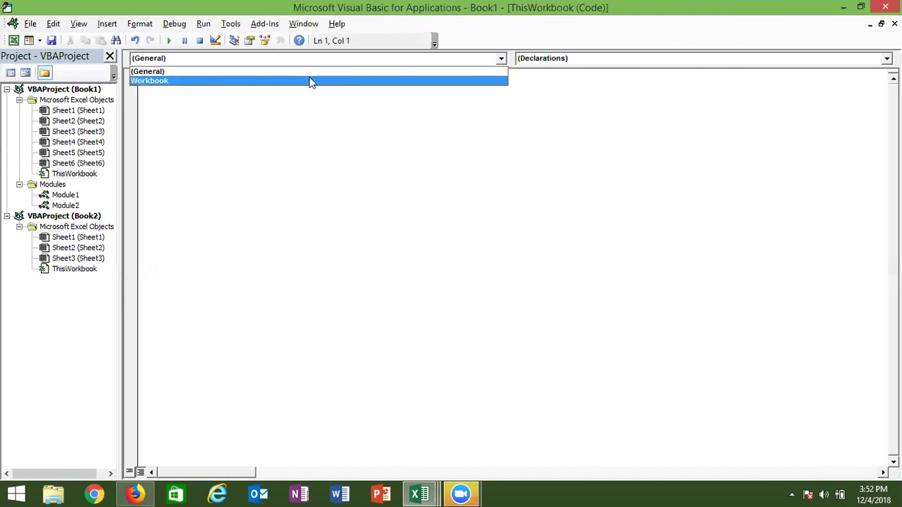
{"action": "left_click", "coordinate": [310, 83]}
{"action": "left_click", "coordinate": [527, 60]}
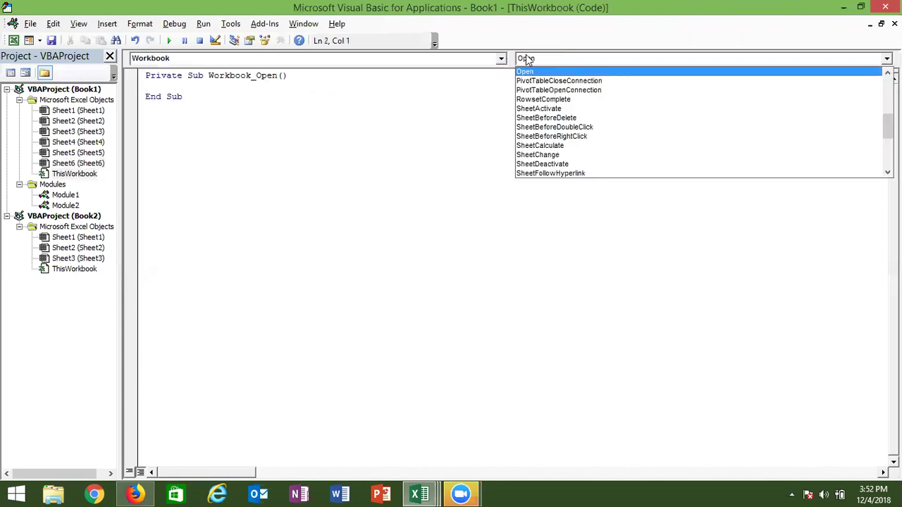
{"action": "left_click", "coordinate": [527, 60]}
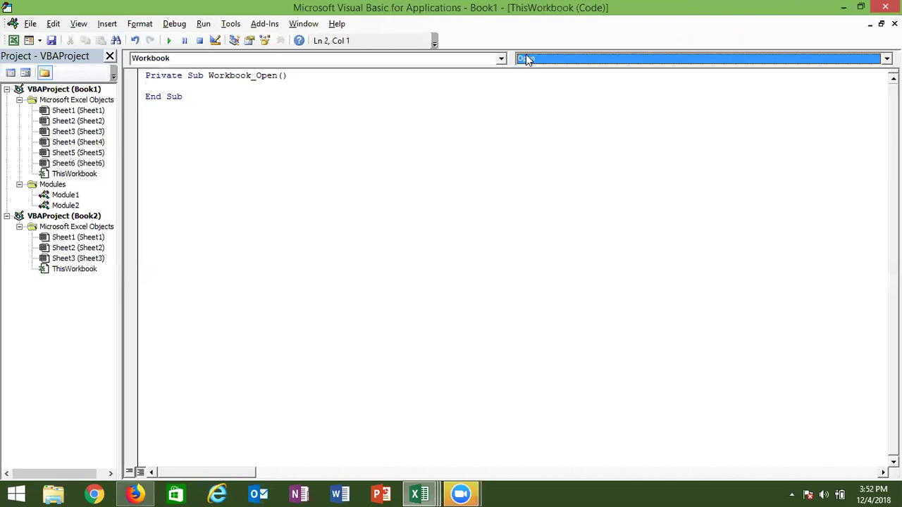
{"action": "key", "text": "alt+F11"}
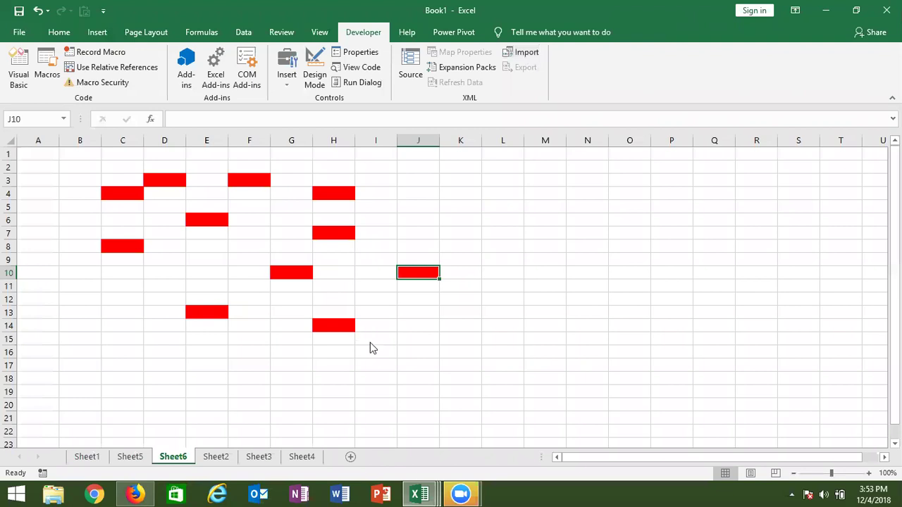
- Rename Sheet1, Sheet2 and Sheet3 to Sujeet, Neha and Manish
{"action": "double_click", "coordinate": [87, 457]}
{"action": "type", "text": "Sujeet"}
{"action": "left_click", "coordinate": [117, 456]}
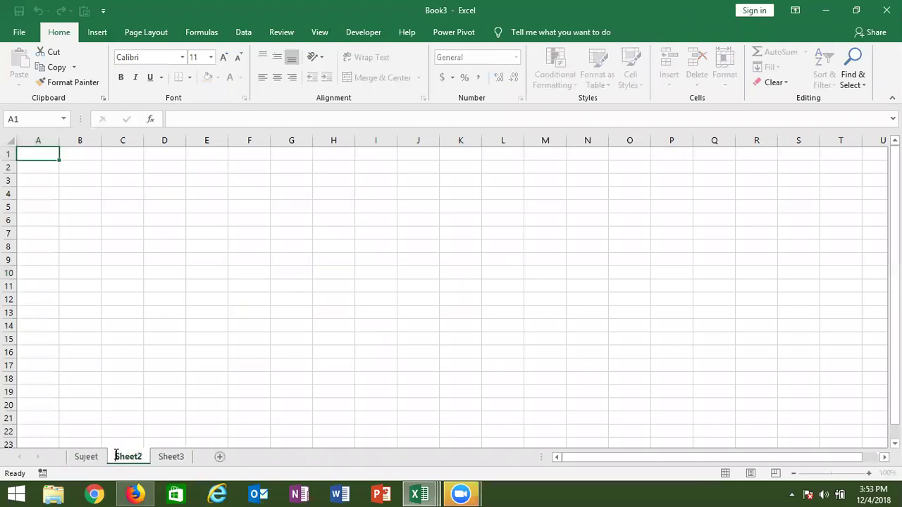
{"action": "double_click", "coordinate": [117, 456]}
{"action": "type", "text": "Neha"}
{"action": "left_click", "coordinate": [161, 457]}
{"action": "double_click", "coordinate": [161, 457]}
{"action": "type", "text": "Manish"}
{"action": "key", "text": "Return"}
- Add a new sheet after Manish and name it Puja
{"action": "left_click", "coordinate": [214, 458]}
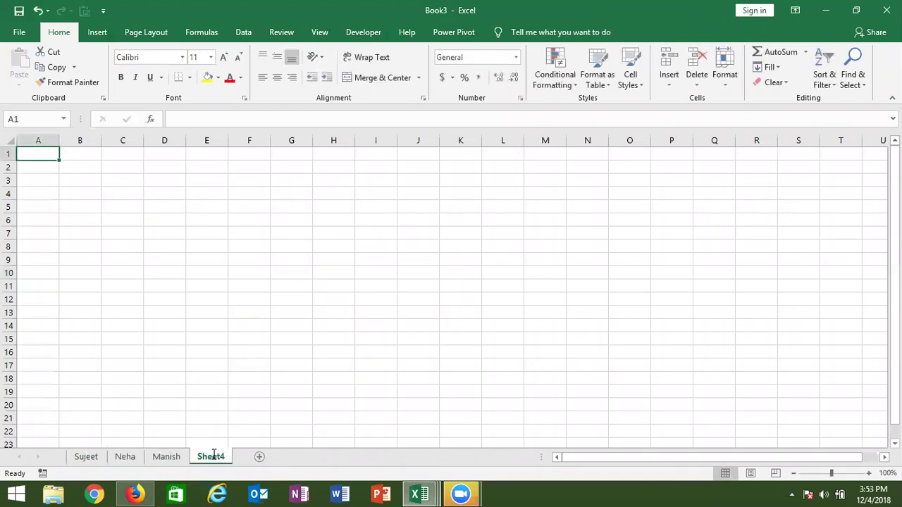
{"action": "double_click", "coordinate": [214, 456]}
{"action": "type", "text": "Puja"}
{"action": "left_click", "coordinate": [236, 361]}
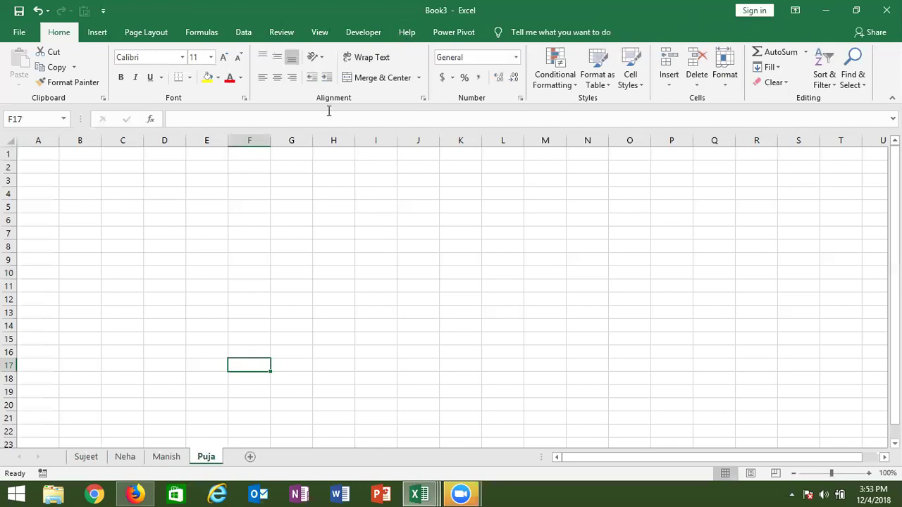
- Add another sheet, move it to the first position and name it Welcome
{"action": "left_click", "coordinate": [125, 456]}
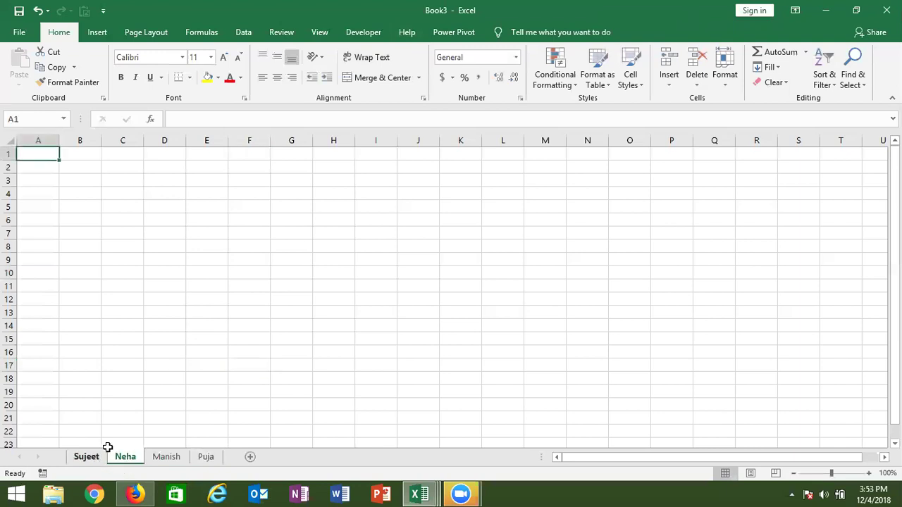
{"action": "left_click", "coordinate": [246, 461]}
{"action": "left_click_drag", "start_coordinate": [168, 462], "coordinate": [78, 452]}
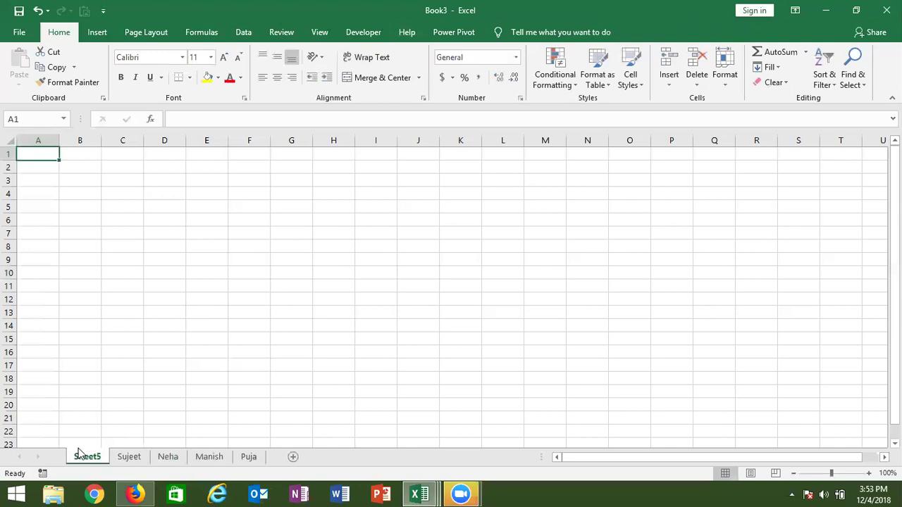
{"action": "double_click", "coordinate": [84, 456]}
{"action": "type", "text": "W"}
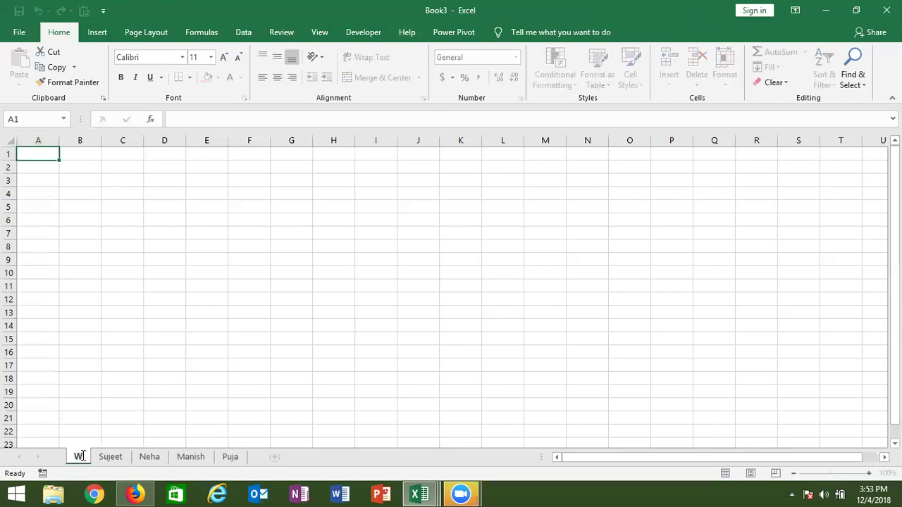
{"action": "type", "text": "elcome"}
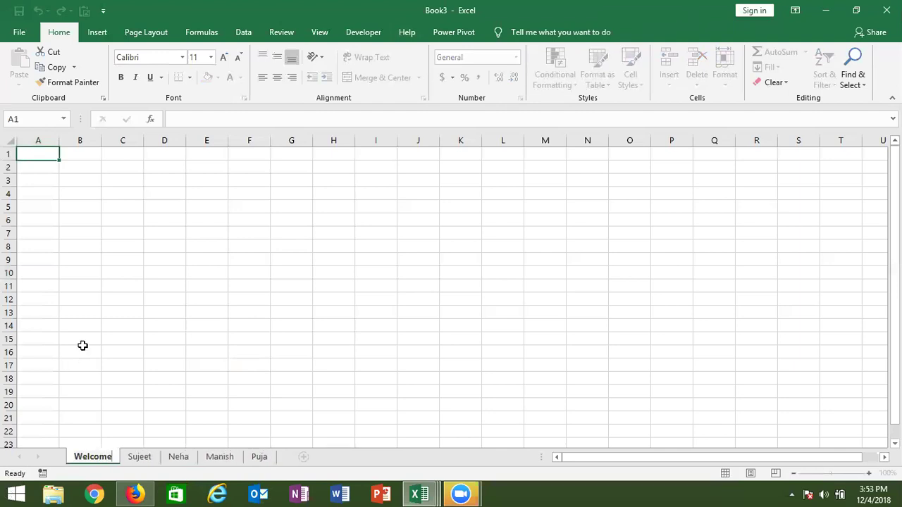
{"action": "left_click", "coordinate": [102, 318]}
{"action": "left_click", "coordinate": [36, 156]}
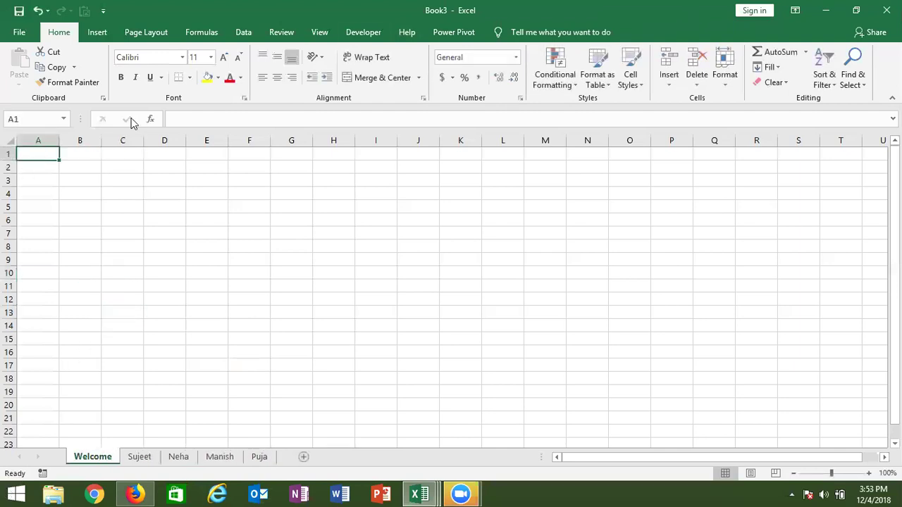
{"action": "left_click", "coordinate": [367, 34]}
- Open Book3's ThisWorkbook module and create a Workbook_Open procedure
{"action": "left_click", "coordinate": [21, 78]}
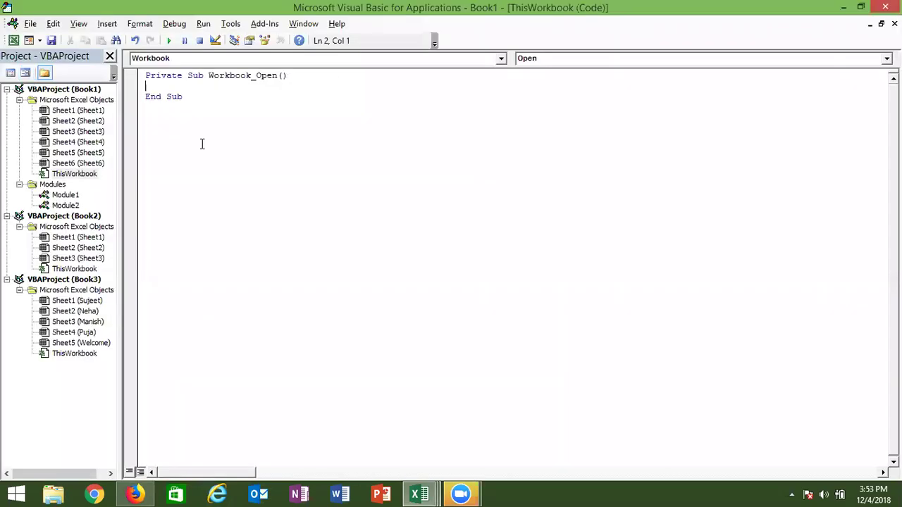
{"action": "left_click", "coordinate": [77, 331]}
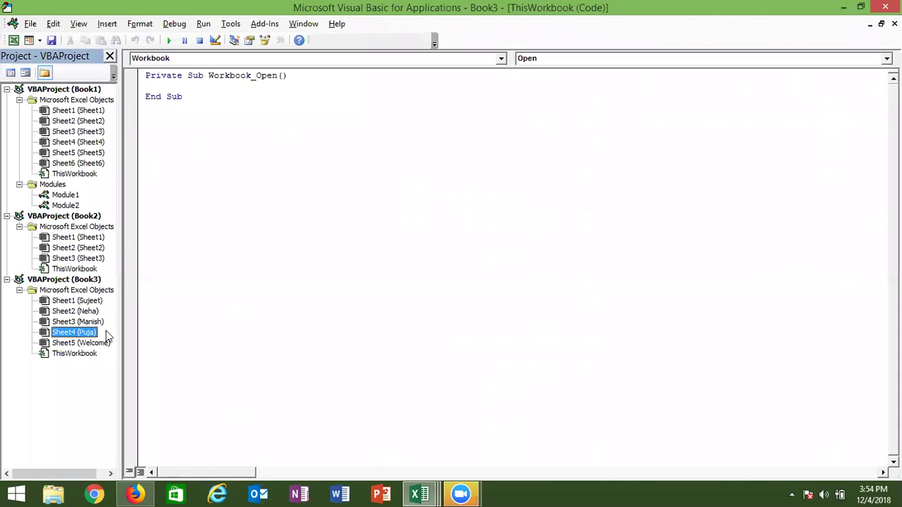
{"action": "double_click", "coordinate": [83, 355]}
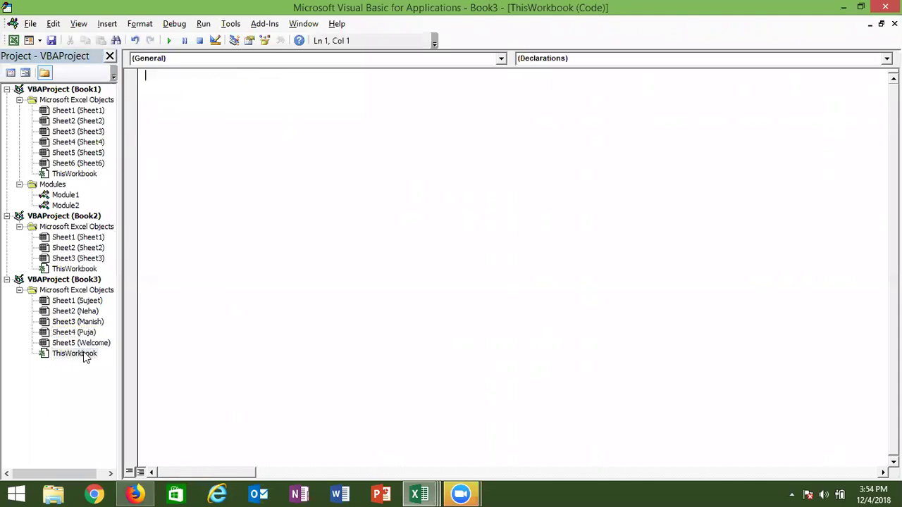
{"action": "left_click", "coordinate": [168, 60]}
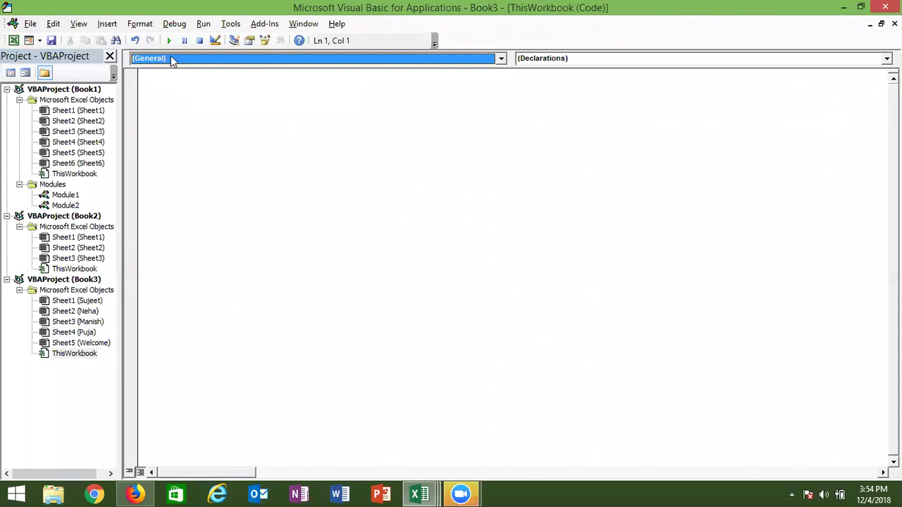
{"action": "left_click", "coordinate": [173, 60]}
{"action": "left_click", "coordinate": [171, 81]}
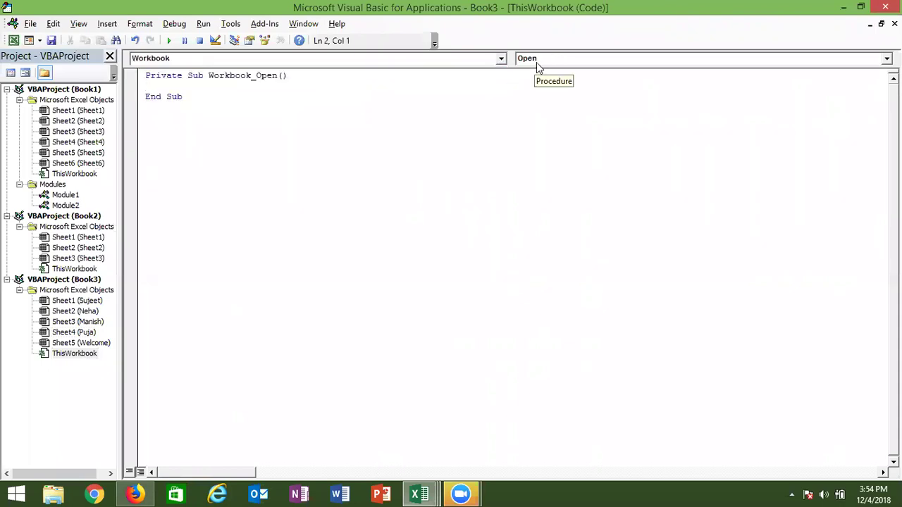
- Type Dim r As String and r = InputBox("Enter Name") inside Workbook_Open
{"action": "key", "text": "Return"}
{"action": "key", "text": "Return"}
{"action": "key", "text": "Return"}
{"action": "key", "text": "Return"}
{"action": "key", "text": "Up"}
{"action": "key", "text": "Up"}
{"action": "key", "text": "Up"}
{"action": "type", "text": "dim r as str"}
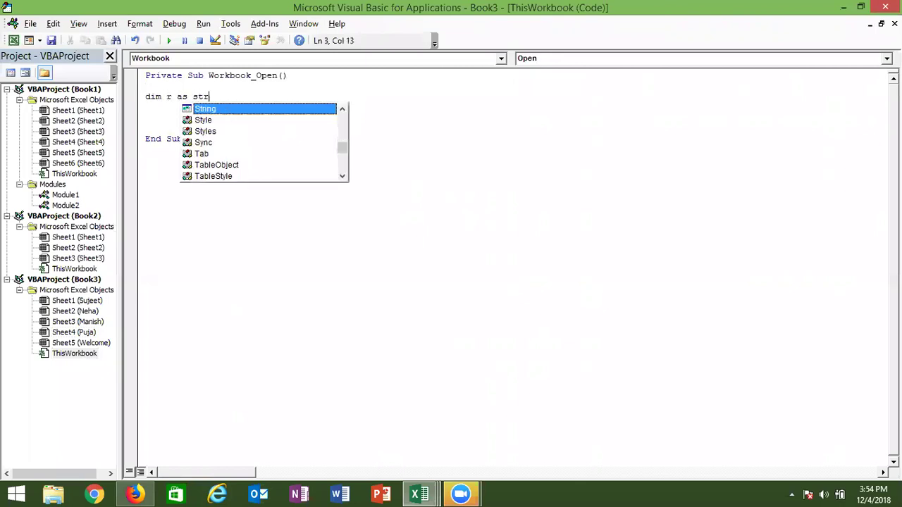
{"action": "key", "text": "Tab"}
{"action": "key", "text": "Return"}
{"action": "key", "text": "Return"}
{"action": "type", "text": "r="}
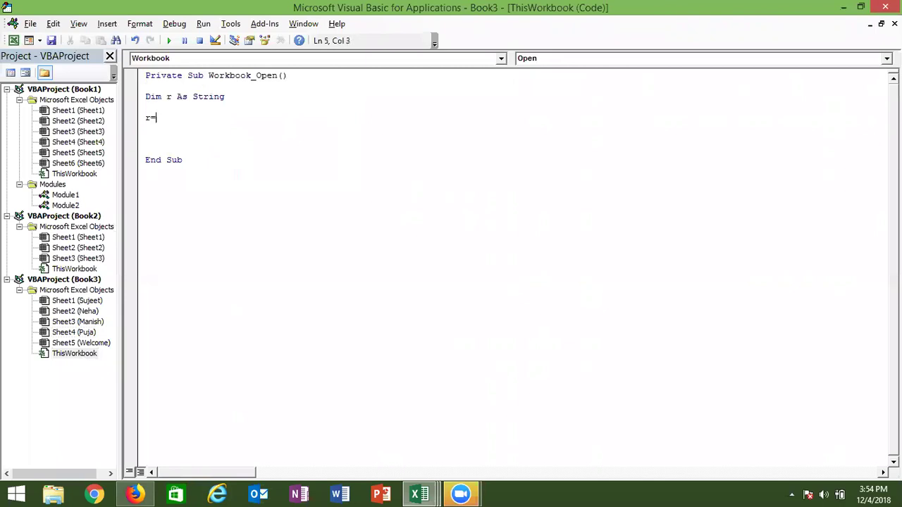
{"action": "type", "text": "inu"}
{"action": "key", "text": "BackSpace"}
{"action": "type", "text": "putbox(\"Enter Name\")"}
{"action": "key", "text": "Return"}
{"action": "key", "text": "Return"}
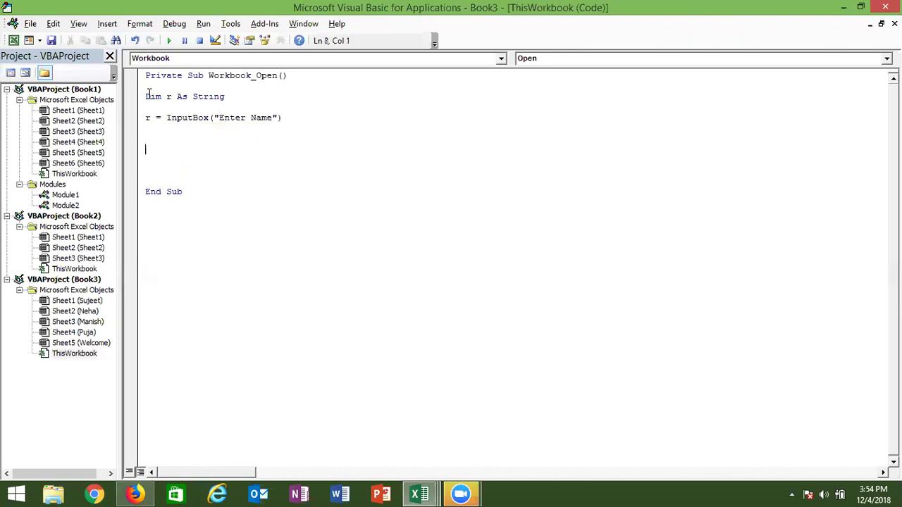
- Add a blank line of spacing above the Dim statement in Workbook_Open
{"action": "key", "text": "alt+F11"}
{"action": "key", "text": "alt+Tab"}
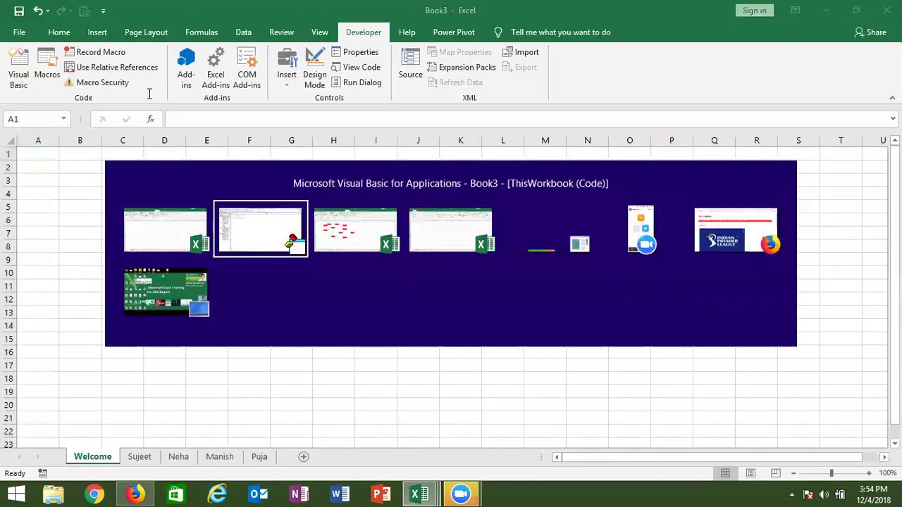
{"action": "left_click", "coordinate": [149, 88]}
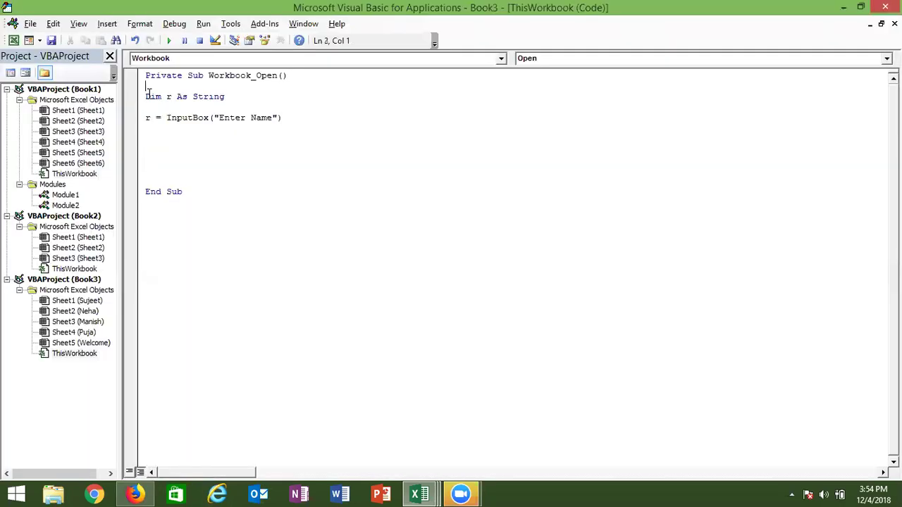
{"action": "key", "text": "Return"}
{"action": "key", "text": "Down"}
{"action": "key", "text": "Up"}
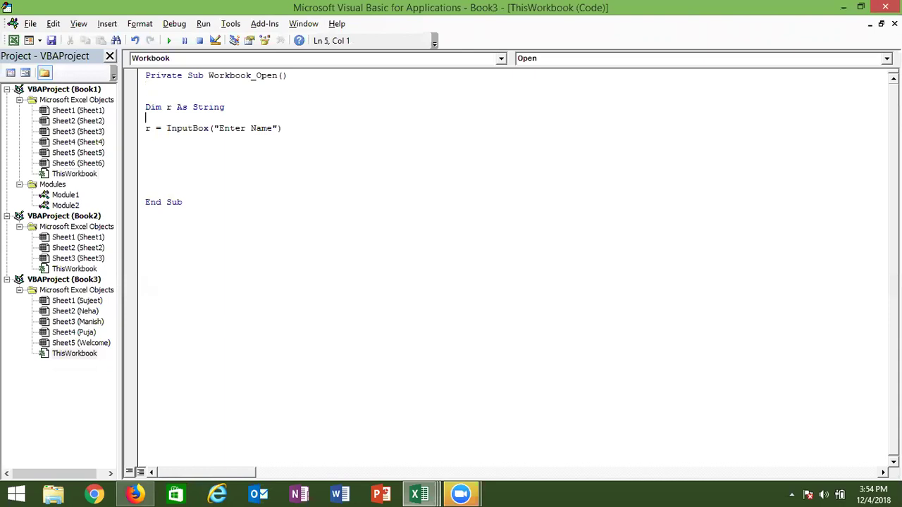
- Write a Sheet1.Visible = xlSheetVisible line below the InputBox statement
{"action": "left_click", "coordinate": [146, 118]}
{"action": "type", "text": "sheets("}
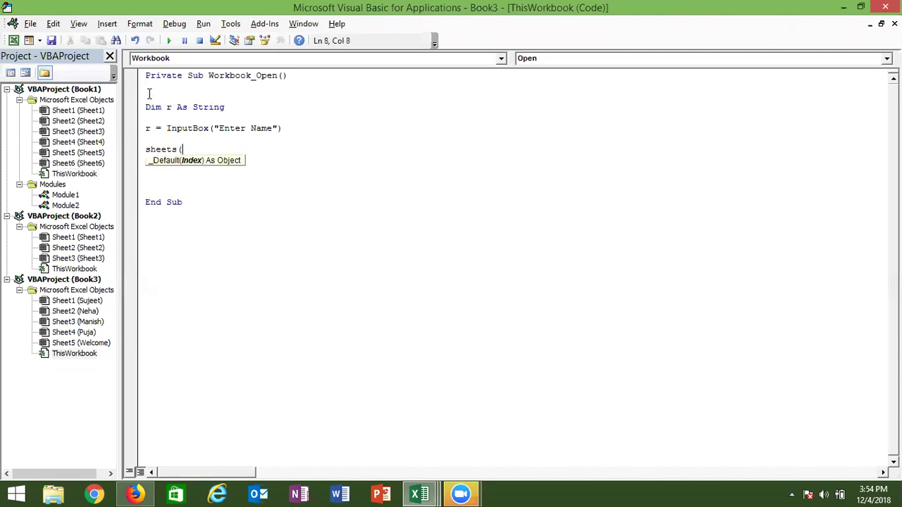
{"action": "key", "text": "BackSpace"}
{"action": "key", "text": "BackSpace"}
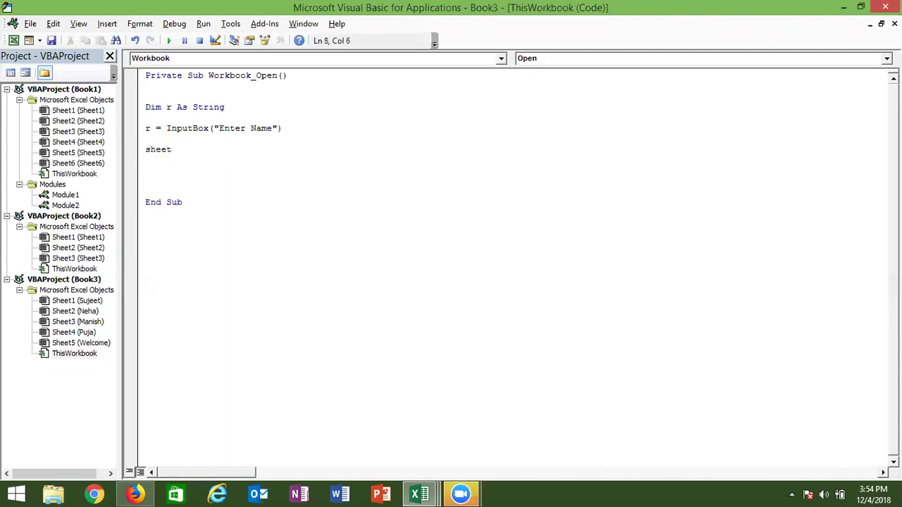
{"action": "type", "text": "1."}
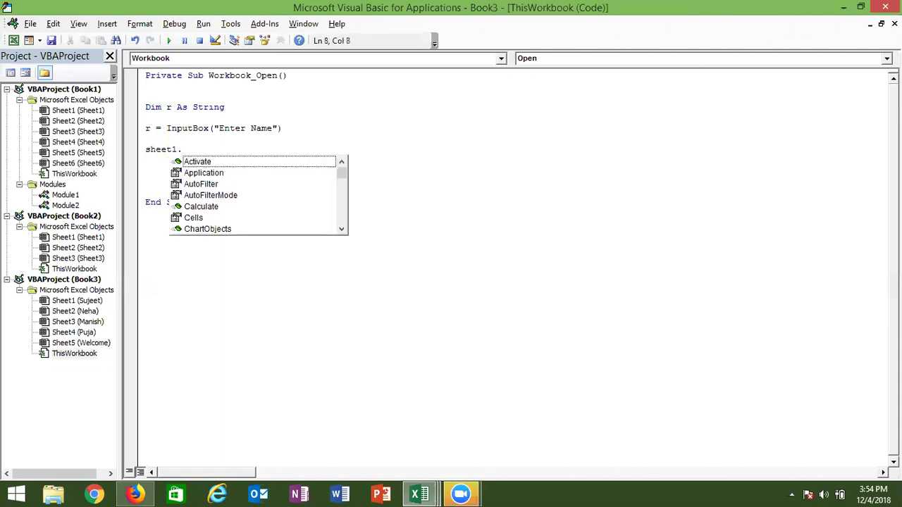
{"action": "type", "text": "vi`"}
{"action": "key", "text": "BackSpace"}
{"action": "key", "text": "BackSpace"}
{"action": "key", "text": "BackSpace"}
{"action": "key", "text": "BackSpace"}
{"action": "type", "text": ".vi"}
{"action": "key", "text": "Tab"}
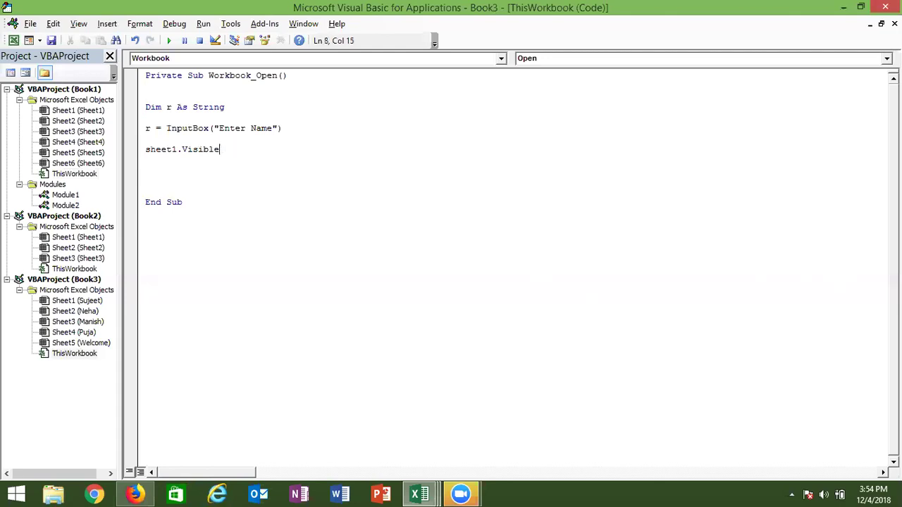
{"action": "type", "text": "="}
{"action": "key", "text": "Down"}
{"action": "key", "text": "Down"}
{"action": "key", "text": "Tab"}
{"action": "left_click", "coordinate": [174, 143]}
- Replace Sheet1 with Sheets(r) so the line reads Sheets(r).Visible = xlSheetVisible
{"action": "double_click", "coordinate": [176, 147]}
{"action": "key", "text": "BackSpace"}
{"action": "type", "text": "sheets(r)"}
{"action": "left_click", "coordinate": [197, 175]}
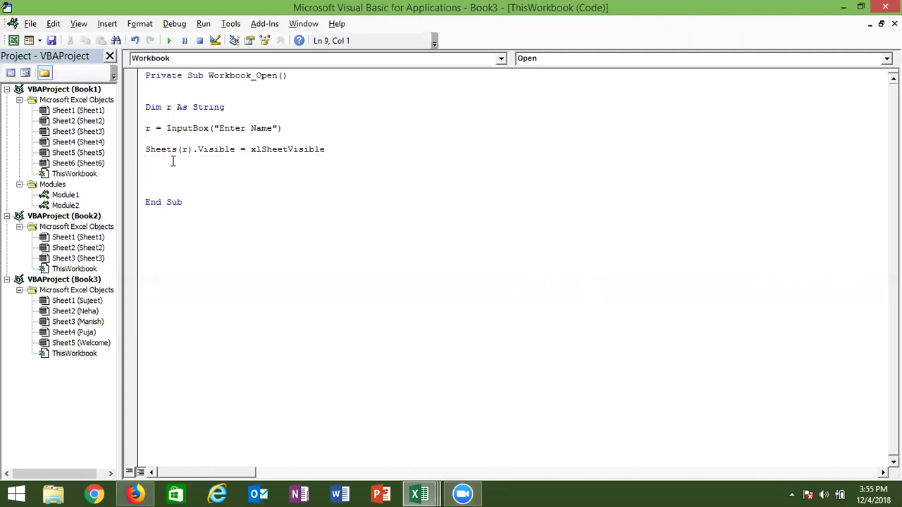
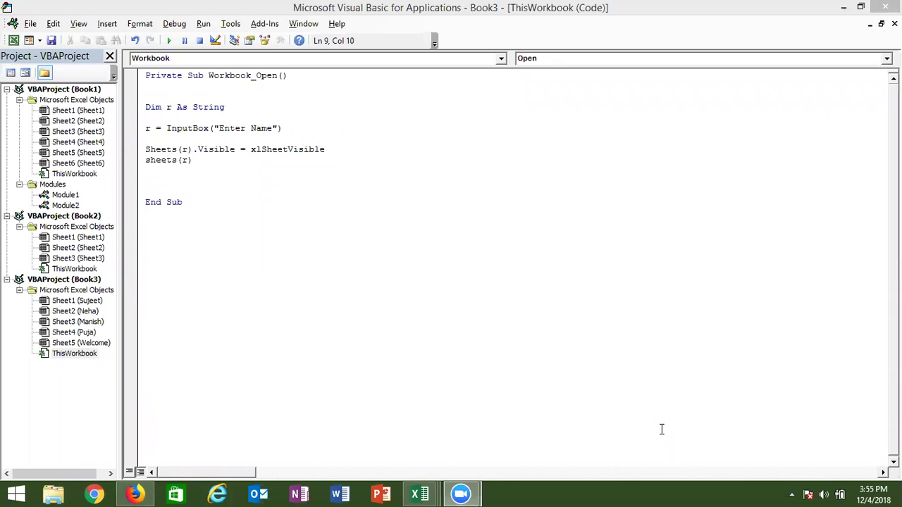
- Append .Select to the Sheets(r) line so the chosen sheet gets selected
{"action": "key", "text": "Down"}
{"action": "left_click", "coordinate": [200, 159]}
{"action": "type", "text": ".select"}
{"action": "key", "text": "Return"}
{"action": "key", "text": "Return"}
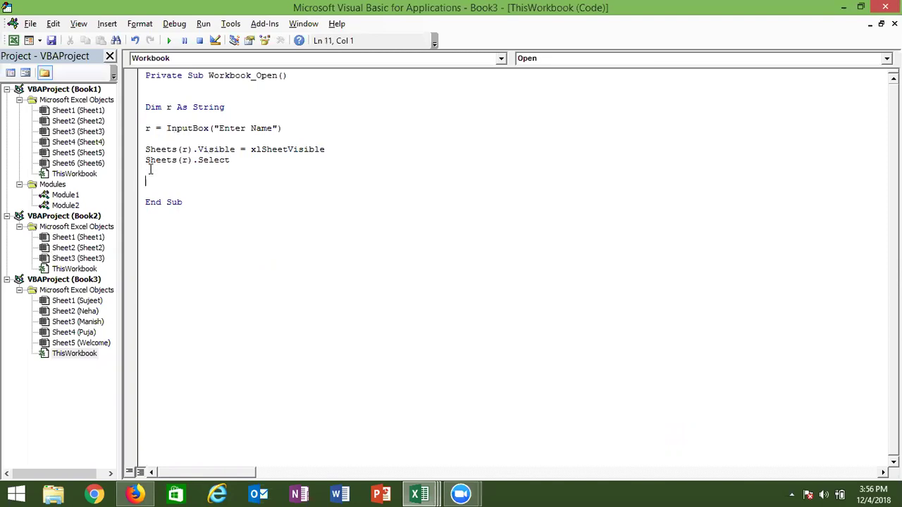
- Insert blank lines between the Sub header, Dim, InputBox and Sheets statements
{"action": "key", "text": "Return"}
{"action": "key", "text": "Up"}
{"action": "type", "text": "sheets"}
{"action": "key", "text": "BackSpace"}
{"action": "key", "text": "BackSpace"}
{"action": "key", "text": "BackSpace"}
{"action": "key", "text": "BackSpace"}
{"action": "key", "text": "BackSpace"}
{"action": "key", "text": "BackSpace"}
{"action": "left_click", "coordinate": [170, 95]}
{"action": "key", "text": "Return"}
{"action": "left_click", "coordinate": [146, 107]}
{"action": "key", "text": "Return"}
{"action": "key", "text": "Return"}
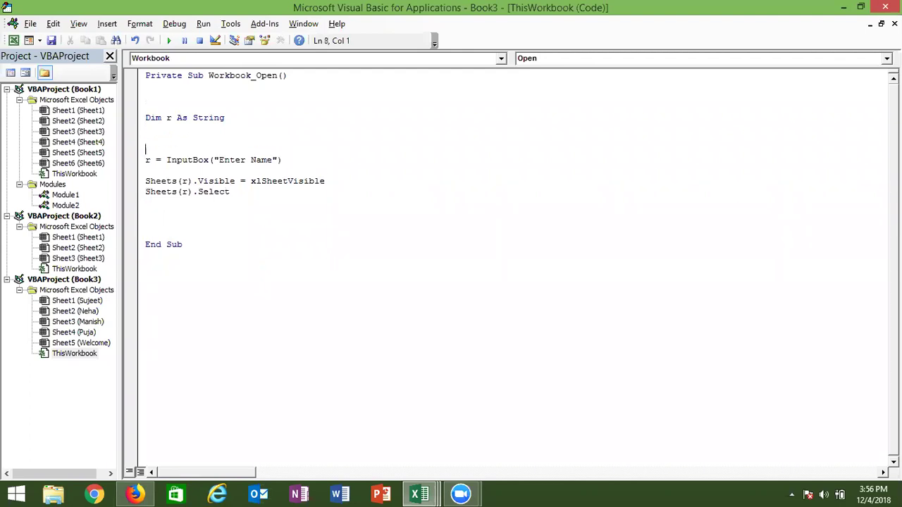
{"action": "key", "text": "Down"}
{"action": "key", "text": "Down"}
{"action": "key", "text": "Return"}
{"action": "key", "text": "Return"}
{"action": "left_click", "coordinate": [146, 180]}
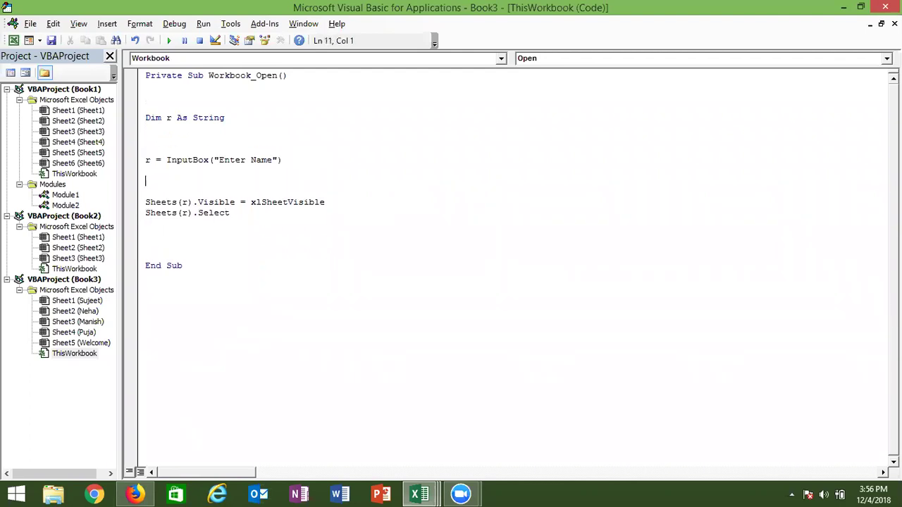
- Start a For i = 1 To Sheets.Count loop with an If testing Sheets(i).Name <> r
{"action": "type", "text": "for i = 1 to sheets.co"}
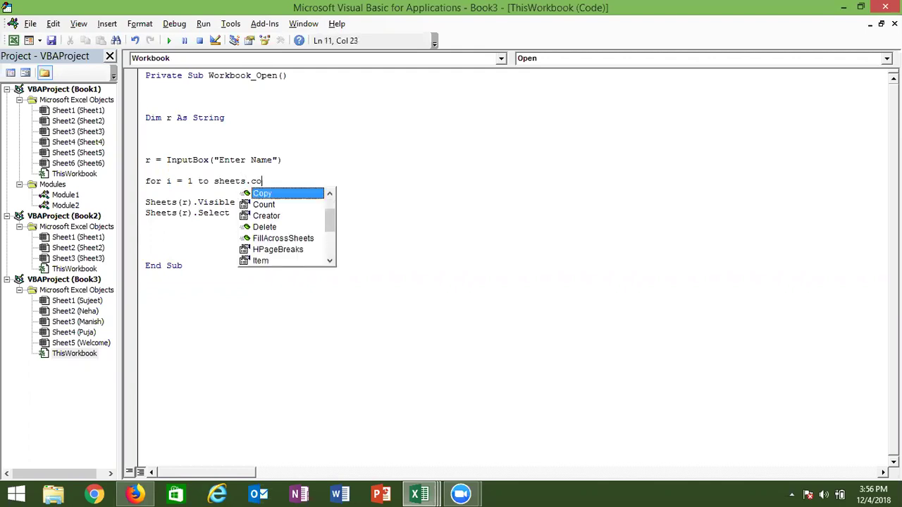
{"action": "left_click", "coordinate": [267, 215]}
{"action": "key", "text": "Up"}
{"action": "key", "text": "Return"}
{"action": "type", "text": "if sheets(i).name "}
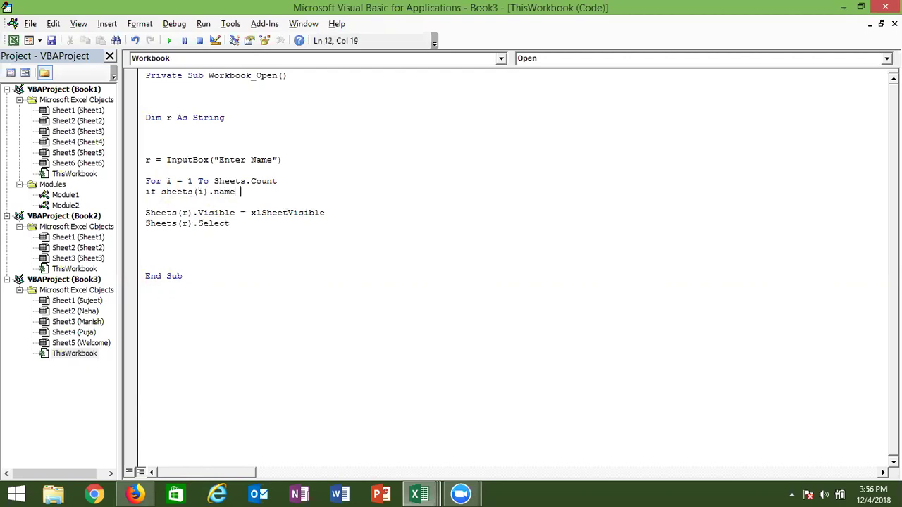
{"action": "type", "text": "<> "}
{"action": "type", "text": "r Then"}
{"action": "key", "text": "Return"}
- Set non-matching sheets to xlSheetVeryHidden and close the block with End If
{"action": "type", "text": "sheets"}
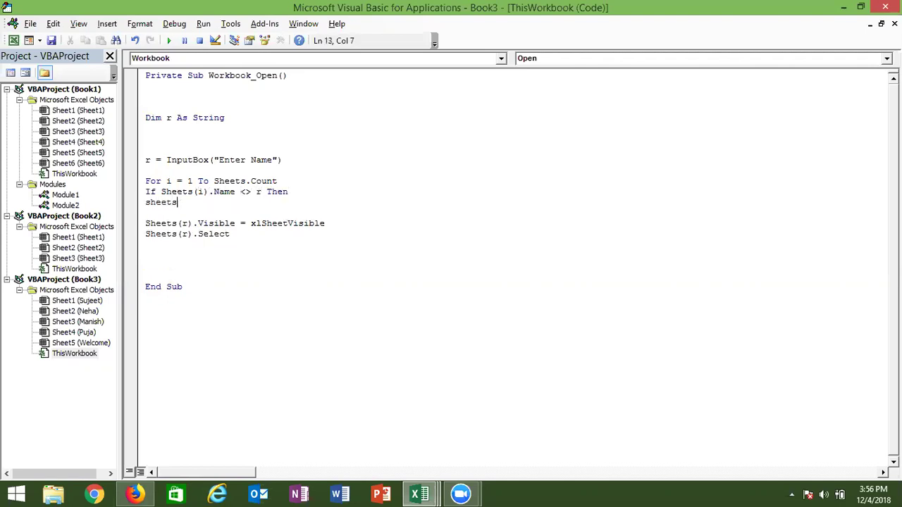
{"action": "type", "text": "(i"}
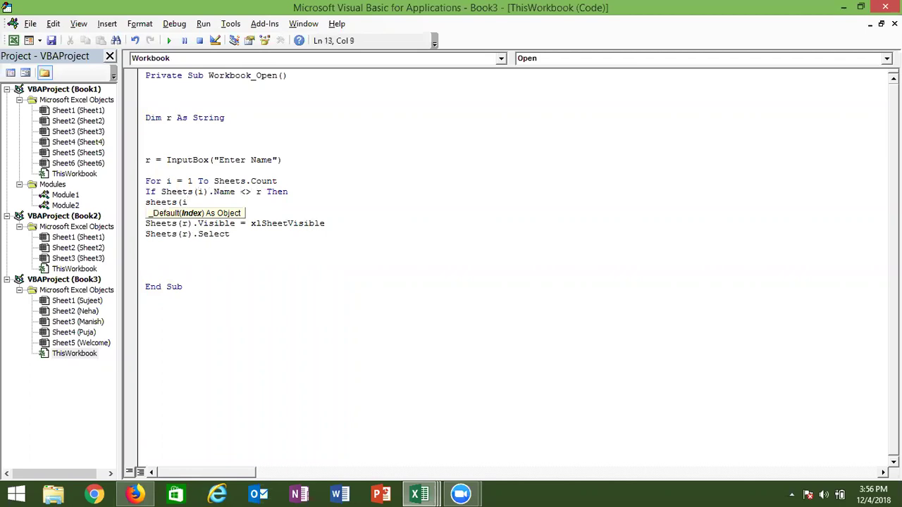
{"action": "type", "text": ").visi"}
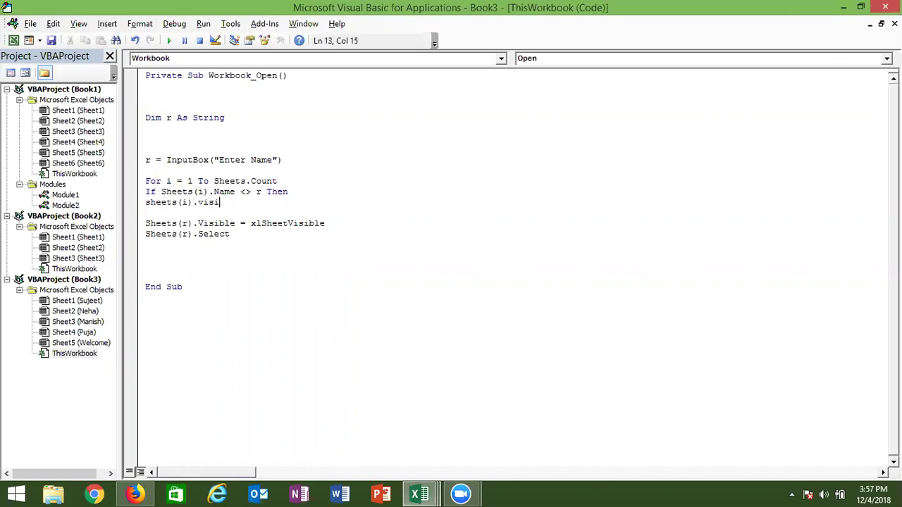
{"action": "type", "text": "ble=xl"}
{"action": "type", "text": "sheethidden"}
{"action": "left_click", "coordinate": [231, 204]}
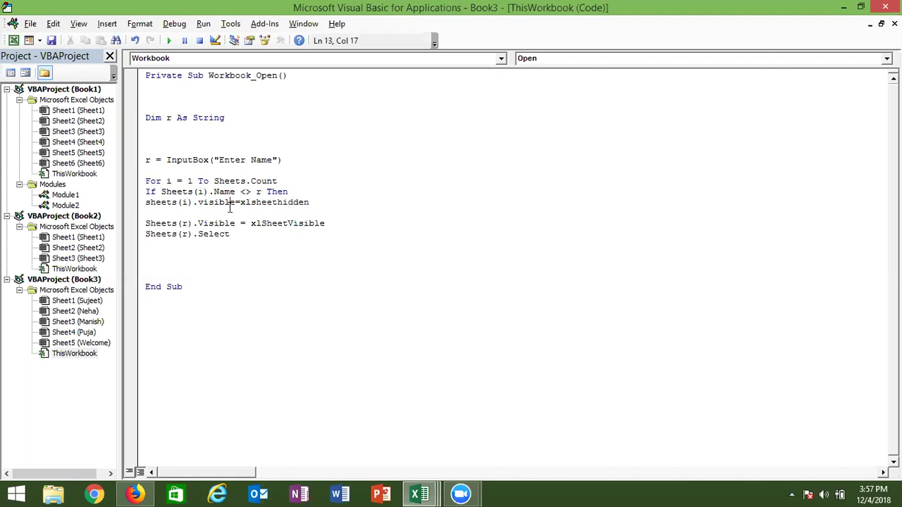
{"action": "double_click", "coordinate": [231, 223]}
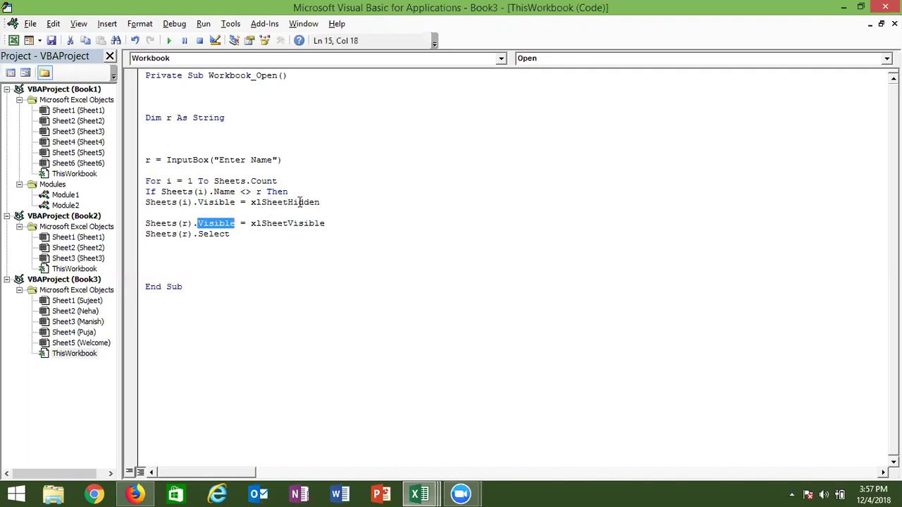
{"action": "left_click", "coordinate": [288, 202]}
{"action": "type", "text": "very"}
{"action": "left_click", "coordinate": [293, 236]}
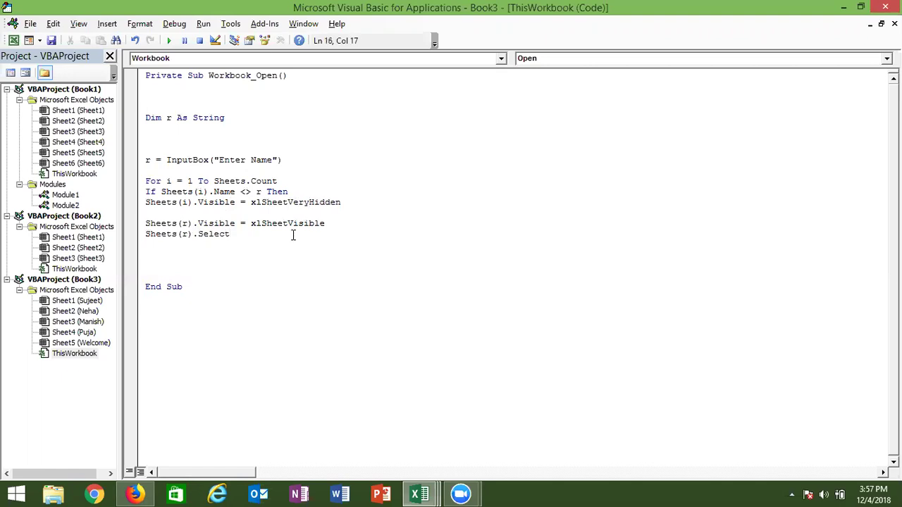
{"action": "left_click", "coordinate": [198, 203]}
{"action": "left_click", "coordinate": [173, 213]}
{"action": "type", "text": "end if"}
{"action": "key", "text": "Down"}
- Change the loop's start value from 1 to 2 so the first sheet is skipped
{"action": "double_click", "coordinate": [190, 181]}
{"action": "type", "text": "2"}
{"action": "left_click", "coordinate": [202, 203]}
{"action": "double_click", "coordinate": [204, 202]}
{"action": "left_click", "coordinate": [201, 223]}
{"action": "left_click", "coordinate": [200, 243]}
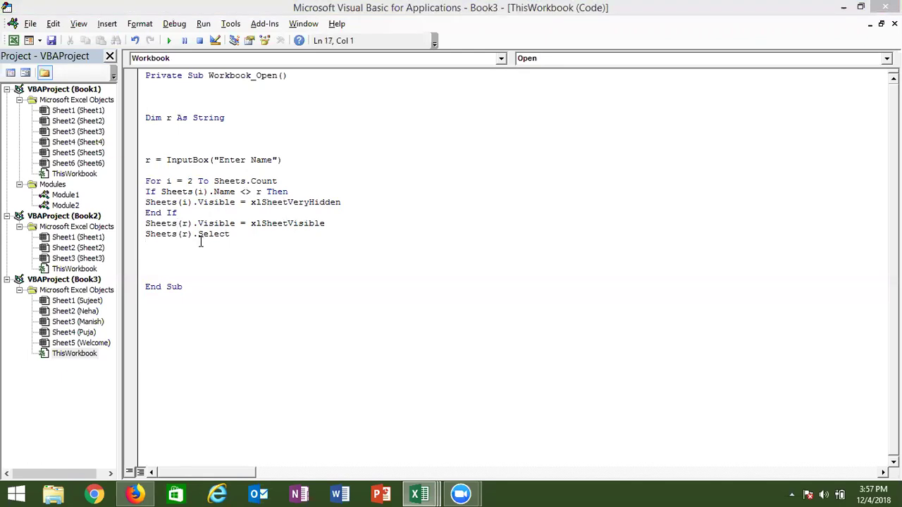
{"action": "key", "text": "alt+Tab"}
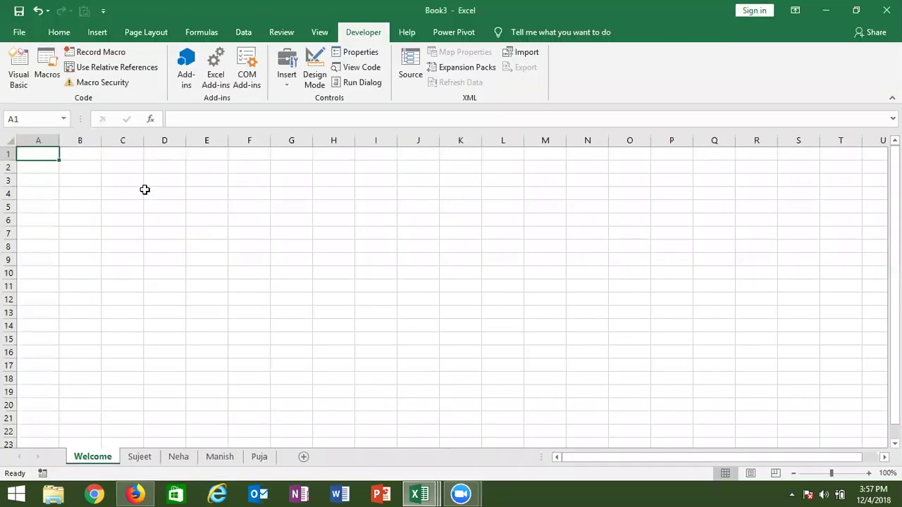
- Save Book3 on the Desktop as 'open', an Excel Macro-Enabled Workbook, then close it
{"action": "key", "text": "alt+Tab"}
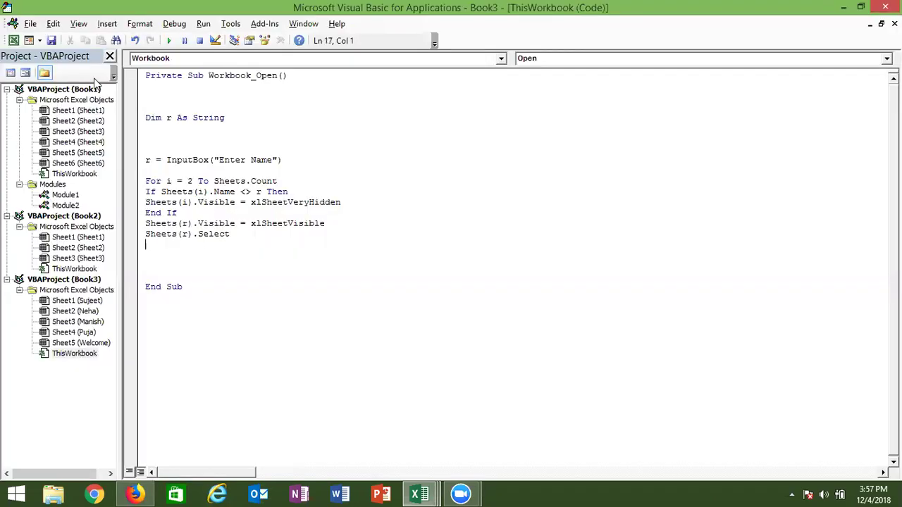
{"action": "left_click", "coordinate": [420, 494]}
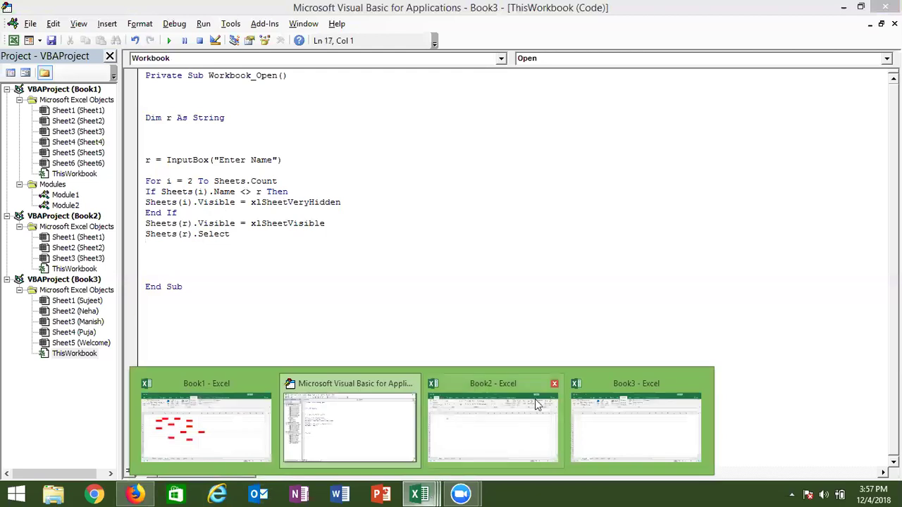
{"action": "left_click", "coordinate": [624, 413]}
{"action": "left_click", "coordinate": [19, 10]}
{"action": "left_click", "coordinate": [172, 248]}
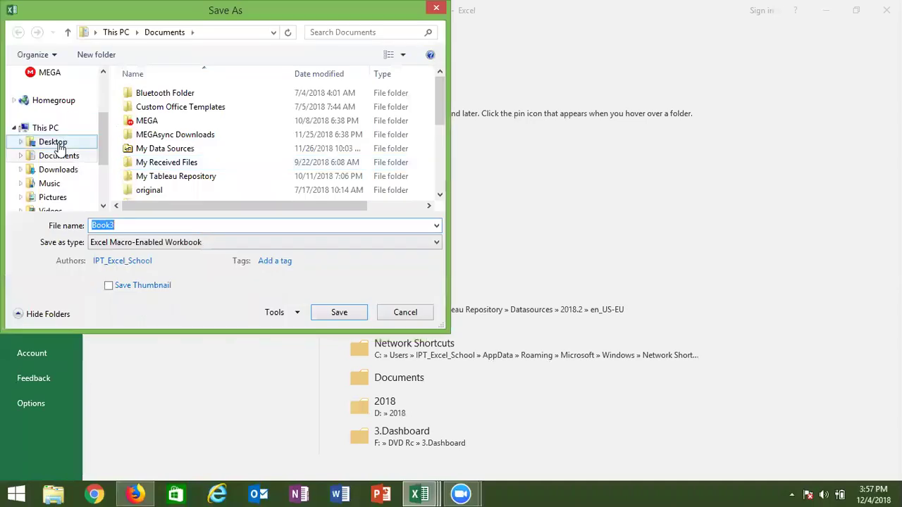
{"action": "left_click", "coordinate": [60, 146]}
{"action": "left_click", "coordinate": [120, 226]}
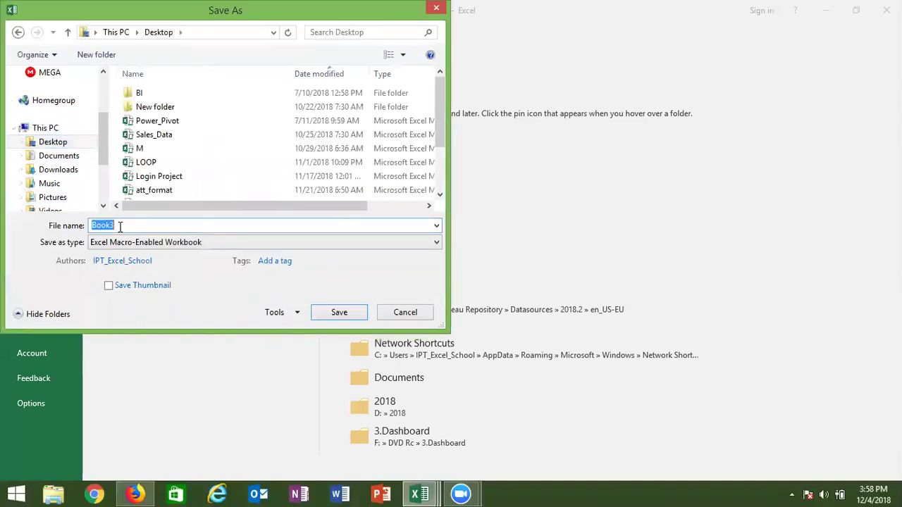
{"action": "type", "text": "ope"}
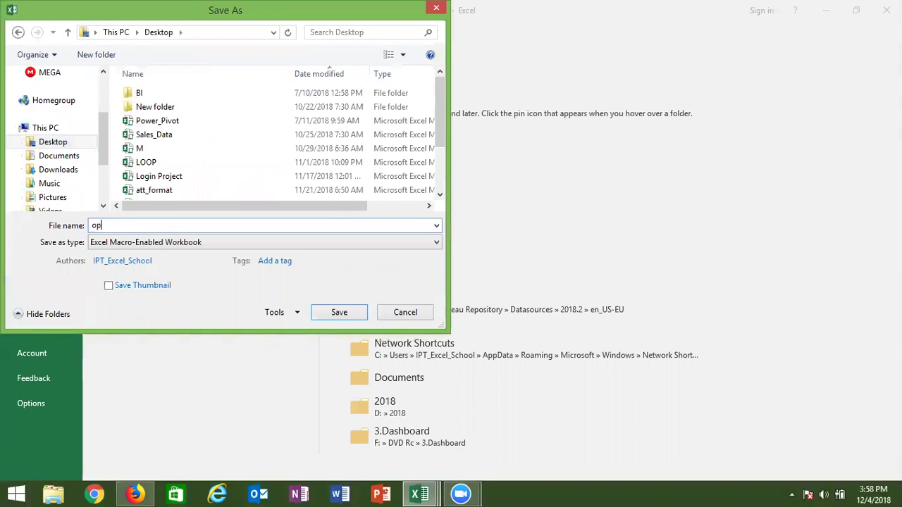
{"action": "type", "text": "n"}
{"action": "left_click", "coordinate": [351, 313]}
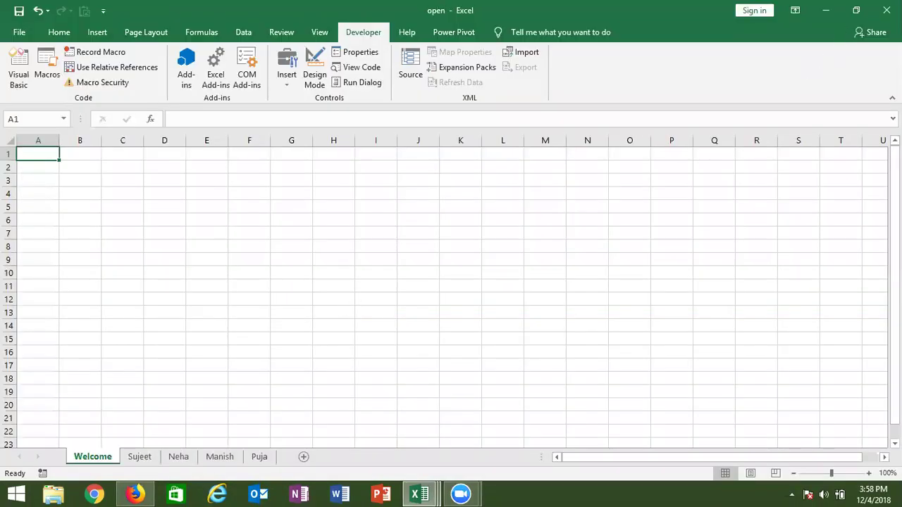
{"action": "left_click", "coordinate": [886, 10]}
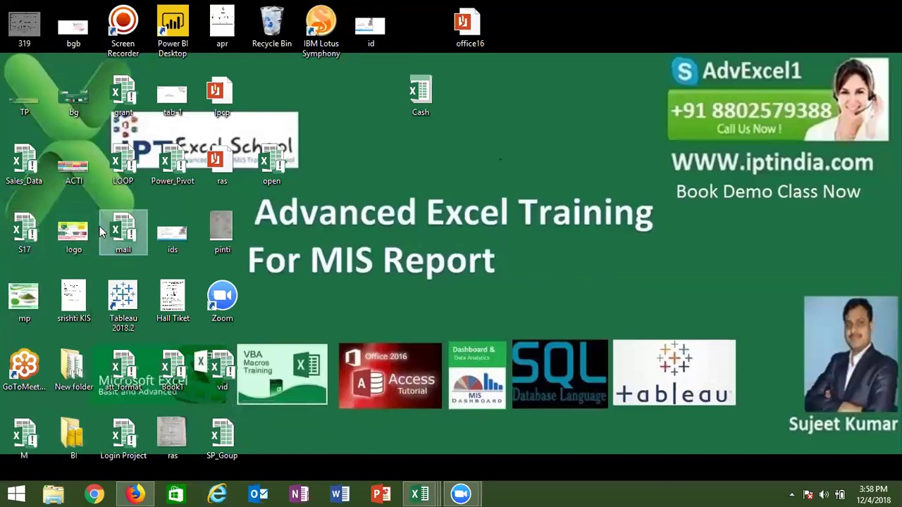
- Reopen 'open' from the Desktop and dismiss the compile error to reach the code
{"action": "left_click", "coordinate": [267, 166]}
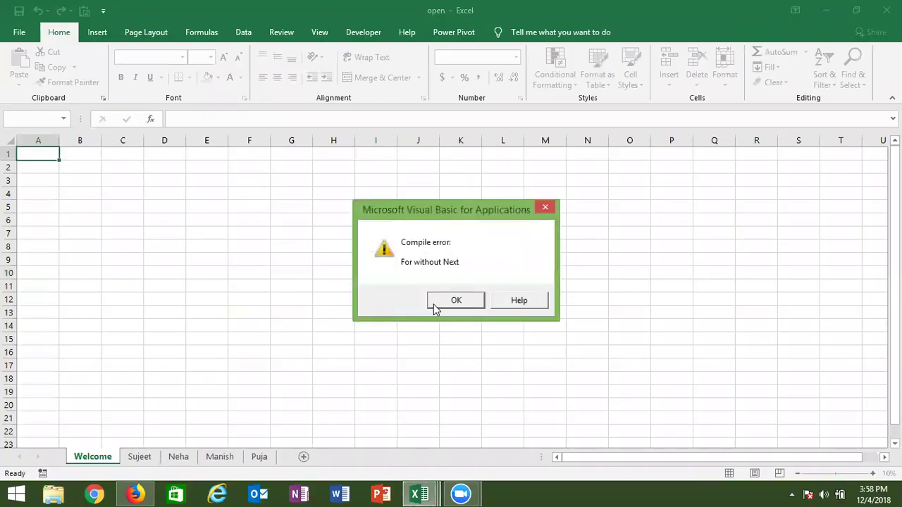
{"action": "left_click", "coordinate": [432, 301]}
{"action": "left_click", "coordinate": [176, 255]}
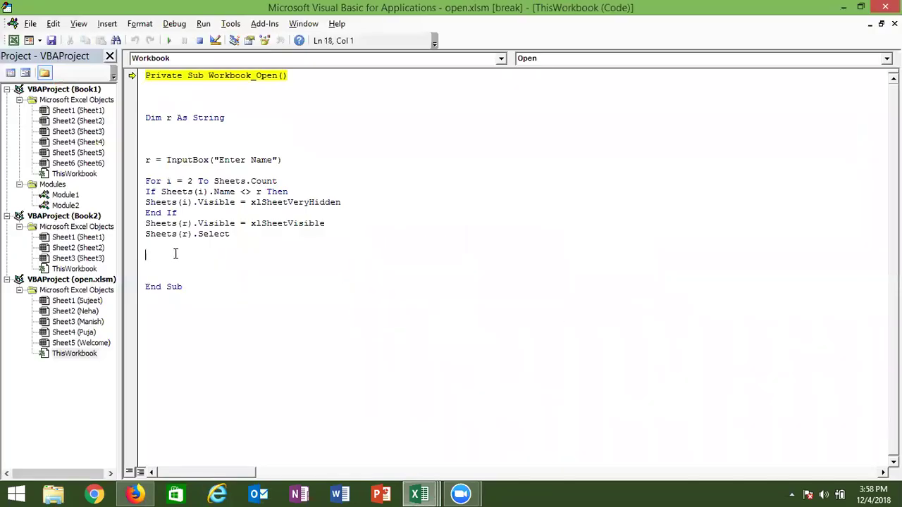
- Add a Next i line after End If to close the sheet-hiding loop
{"action": "left_click", "coordinate": [181, 213]}
{"action": "key", "text": "Return"}
{"action": "type", "text": "en"}
{"action": "key", "text": "BackSpace"}
{"action": "key", "text": "BackSpace"}
{"action": "type", "text": "next "}
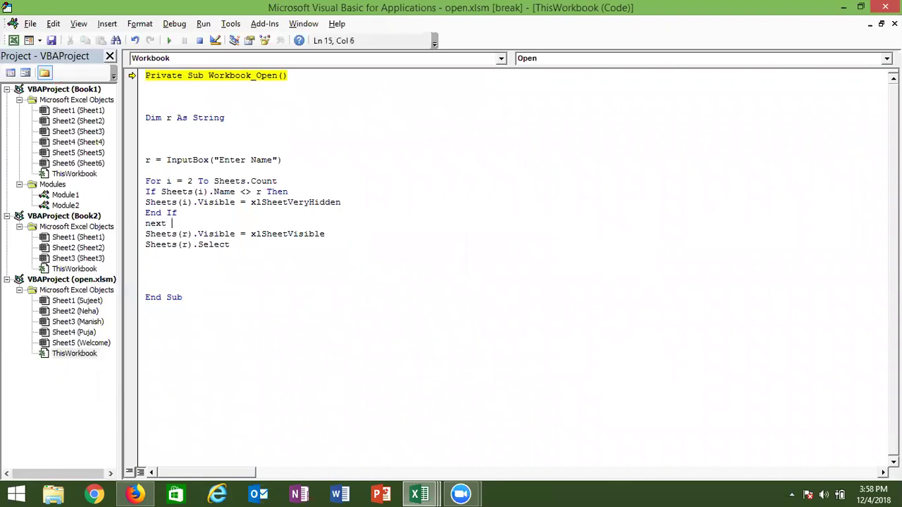
{"action": "type", "text": "i"}
{"action": "left_click", "coordinate": [167, 262]}
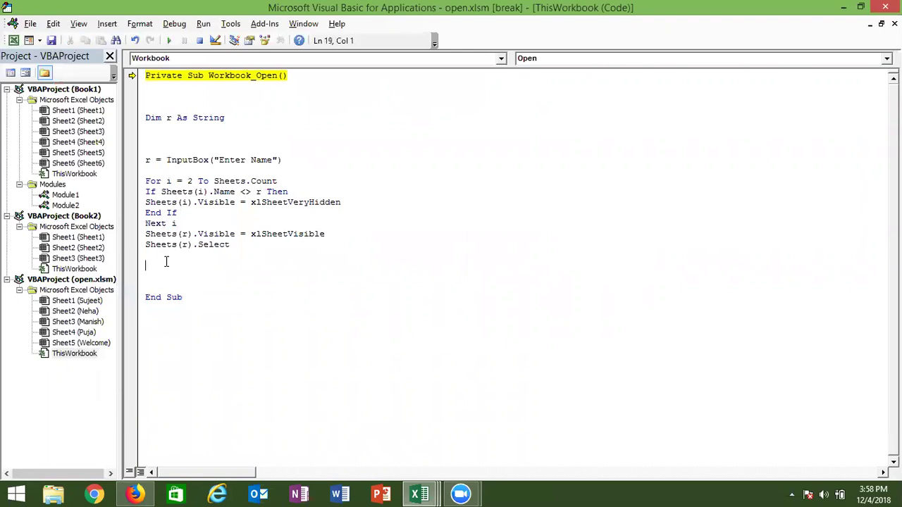
{"action": "left_click", "coordinate": [145, 224]}
- Run Workbook_Open, enter a person's sheet name at the prompt, and check the remaining tabs
{"action": "left_click", "coordinate": [168, 42]}
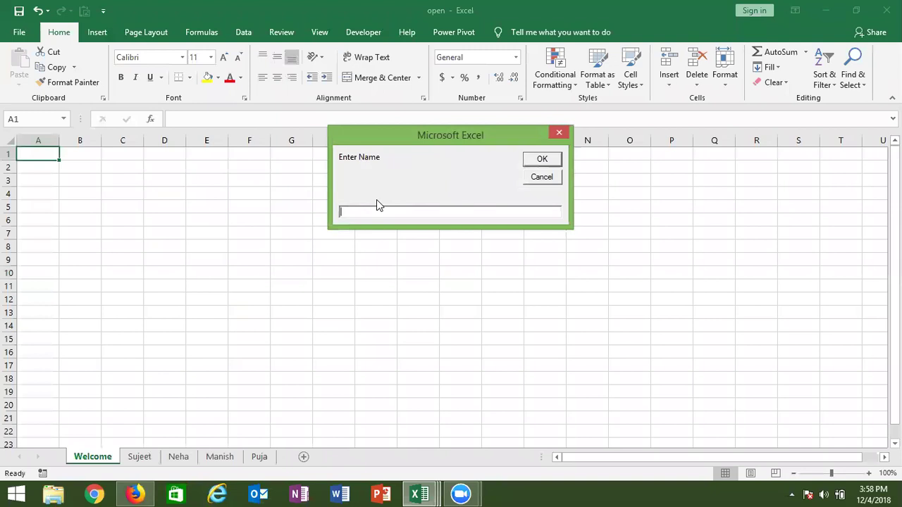
{"action": "type", "text": "Puja"}
{"action": "left_click", "coordinate": [543, 162]}
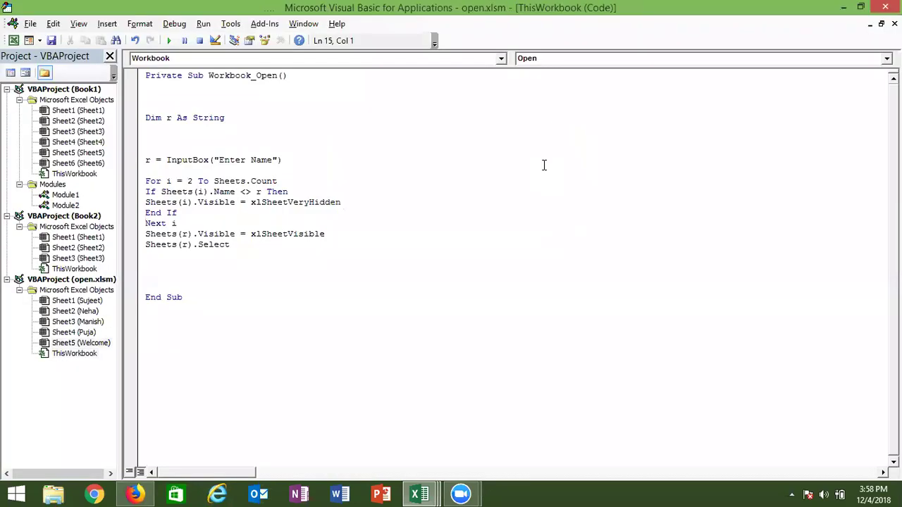
{"action": "key", "text": "alt+F11"}
{"action": "left_click", "coordinate": [116, 207]}
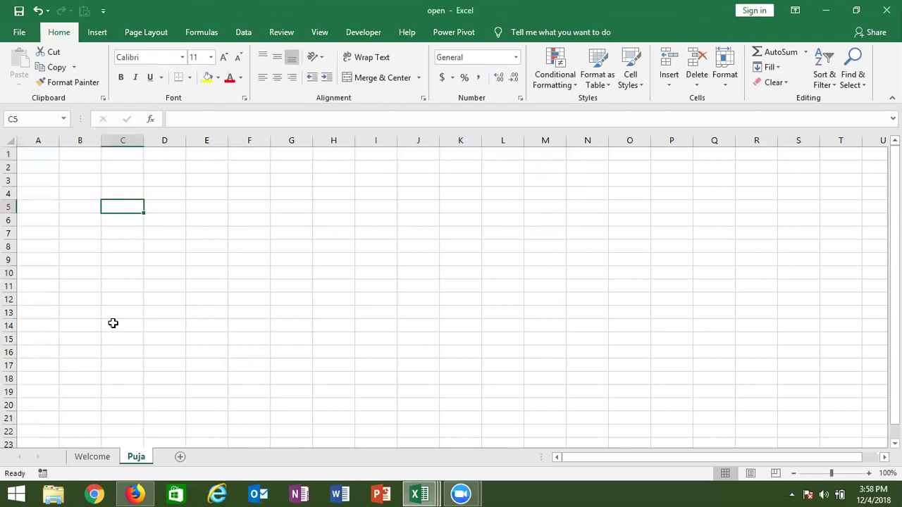
{"action": "key", "text": "alt+F11"}
{"action": "mouse_move", "coordinate": [250, 252]}
{"action": "left_mouse_down"}
{"action": "mouse_move", "coordinate": [177, 181]}
{"action": "mouse_move", "coordinate": [145, 118]}
{"action": "left_mouse_up"}
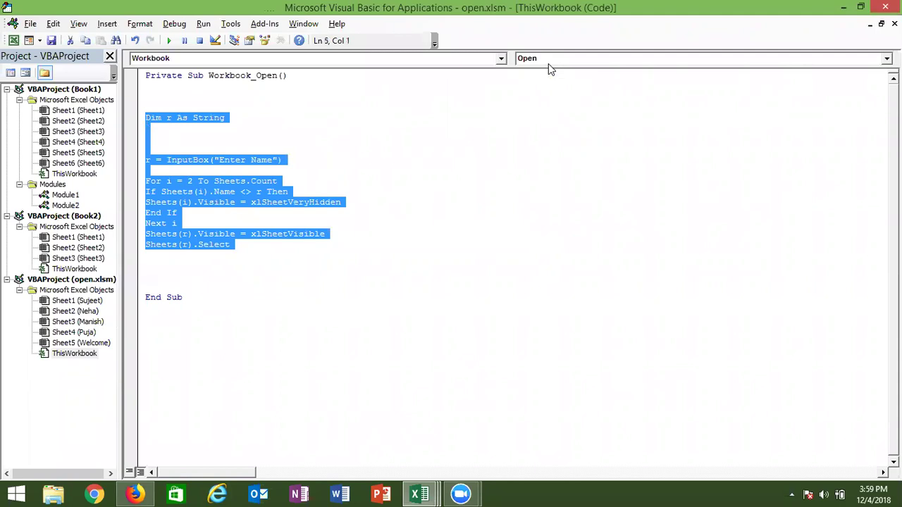
- Go over the InputBox and For loop lines of the code, then show the Welcome sheet in Excel
{"action": "key", "text": "alt+F11"}
{"action": "key", "text": "alt+F11"}
{"action": "left_click", "coordinate": [328, 120]}
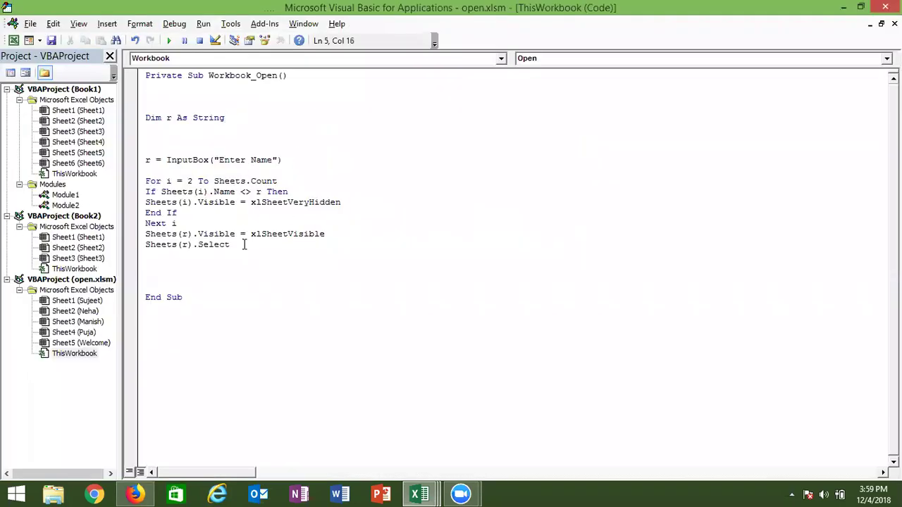
{"action": "mouse_move", "coordinate": [242, 291]}
{"action": "left_mouse_down"}
{"action": "mouse_move", "coordinate": [209, 234]}
{"action": "mouse_move", "coordinate": [156, 191]}
{"action": "mouse_move", "coordinate": [150, 118]}
{"action": "left_mouse_up"}
{"action": "left_click", "coordinate": [220, 266]}
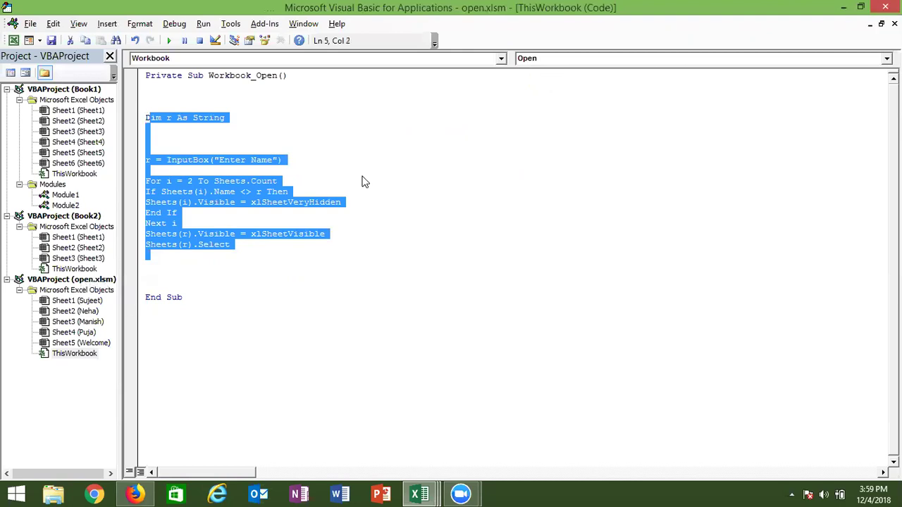
{"action": "left_click", "coordinate": [171, 139]}
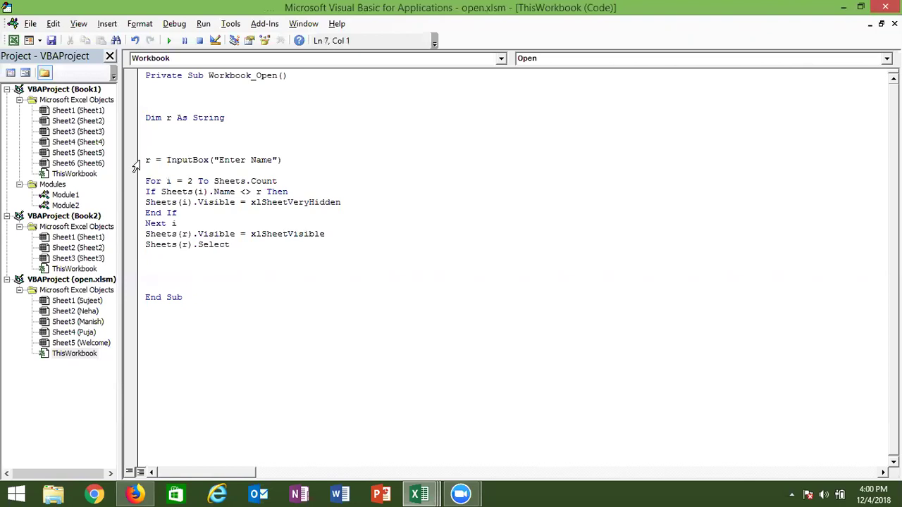
{"action": "left_click", "coordinate": [135, 164]}
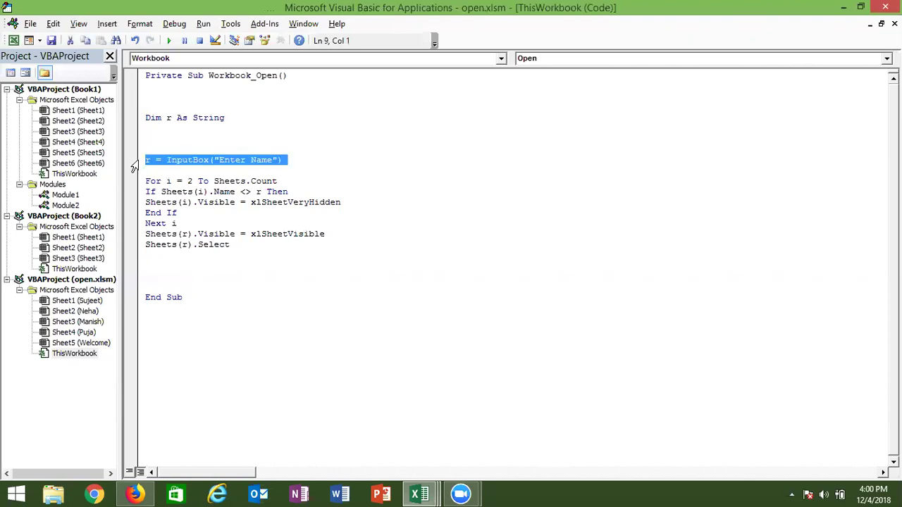
{"action": "left_click", "coordinate": [147, 179]}
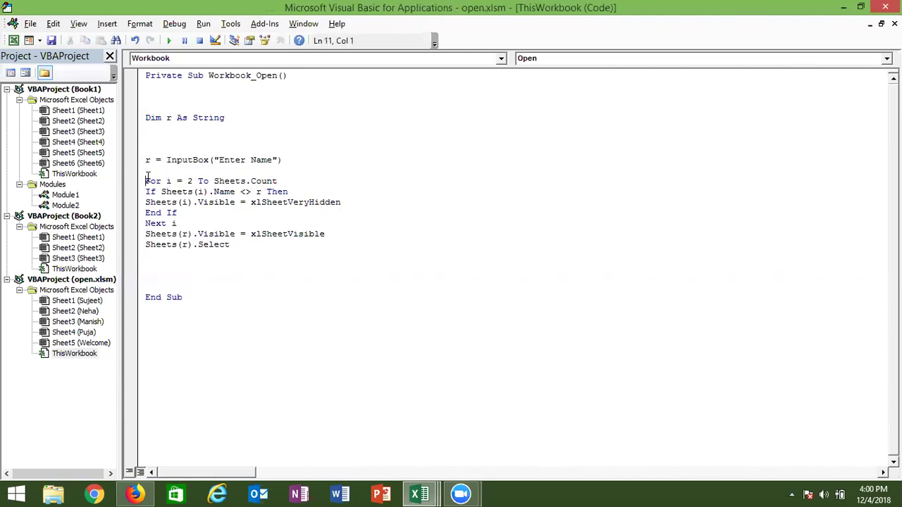
{"action": "key", "text": "alt+F11"}
{"action": "left_click", "coordinate": [96, 455]}
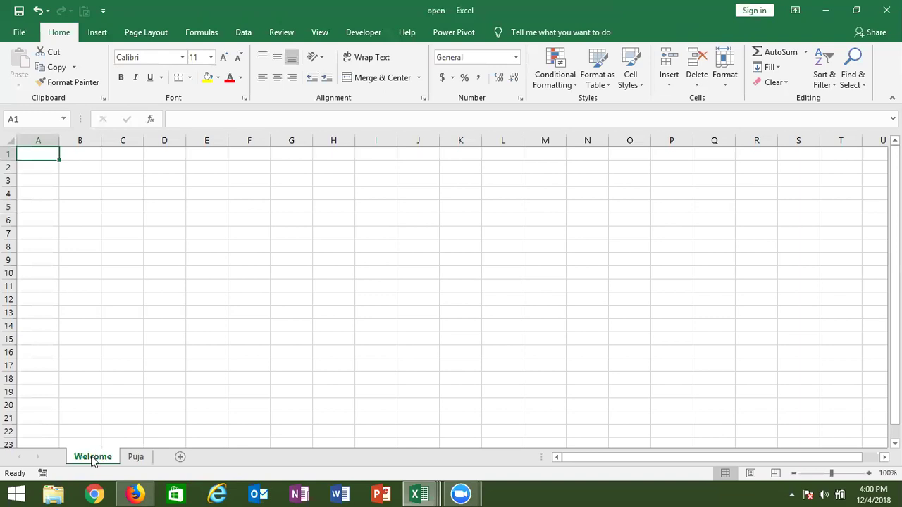
- Hide the person's sheet, then try hiding Welcome and dismiss the one-visible-worksheet warning
{"action": "left_click", "coordinate": [124, 385]}
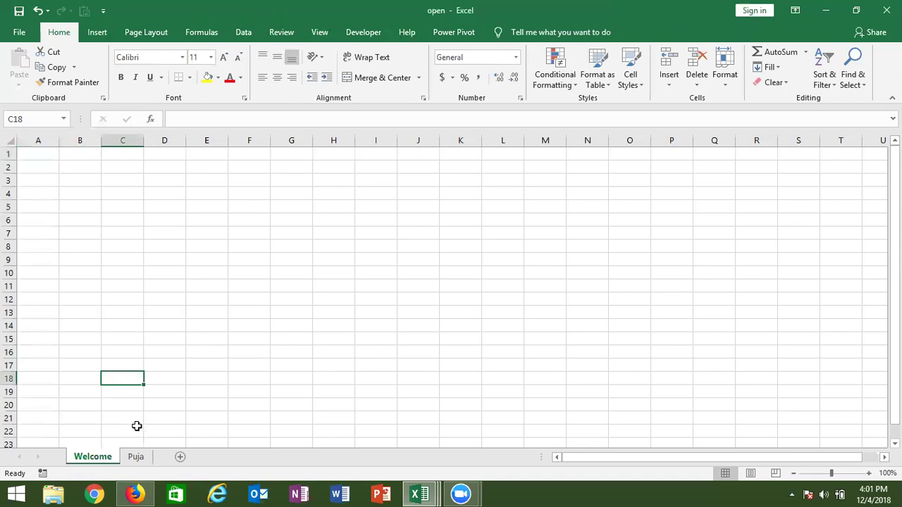
{"action": "left_click", "coordinate": [138, 455]}
{"action": "right_click", "coordinate": [139, 457]}
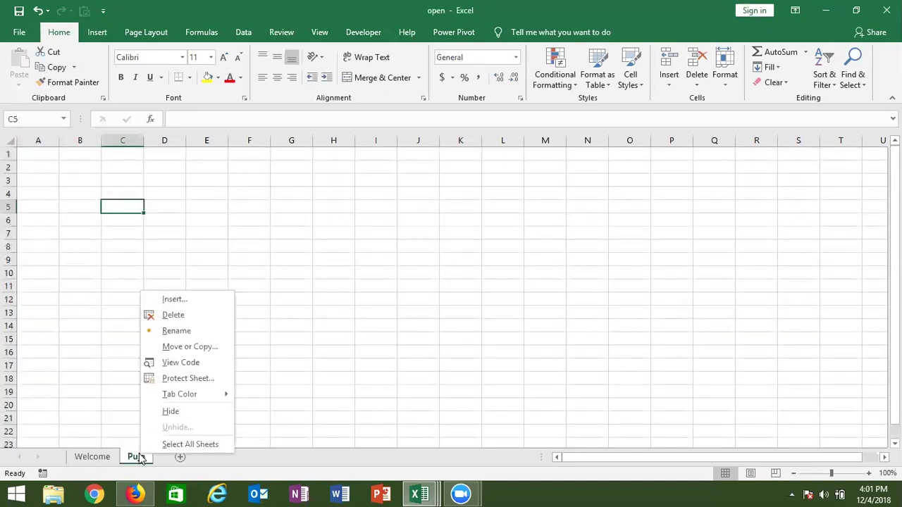
{"action": "left_click", "coordinate": [172, 410]}
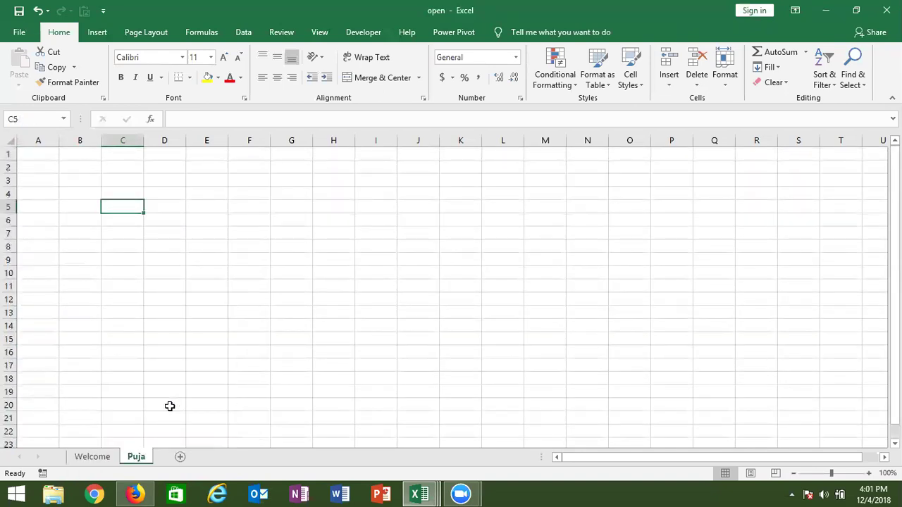
{"action": "right_click", "coordinate": [106, 458]}
{"action": "left_click", "coordinate": [130, 415]}
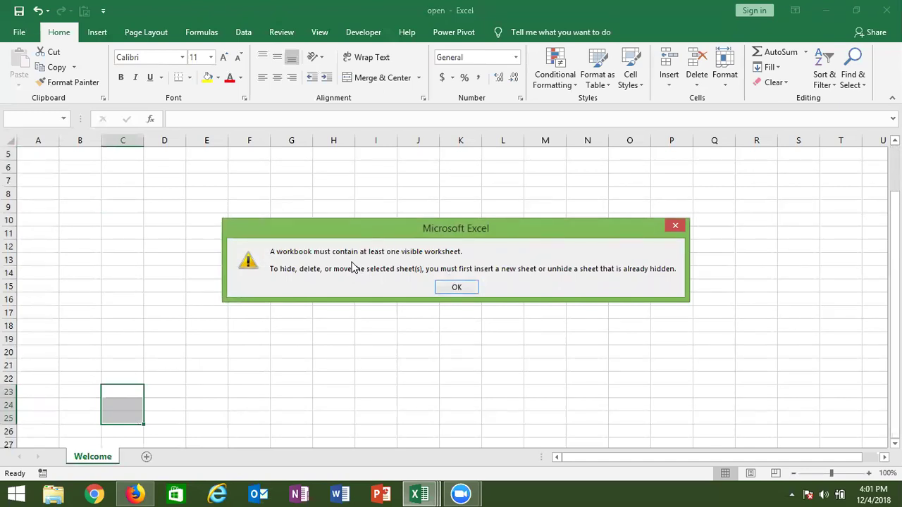
{"action": "key", "text": "Return"}
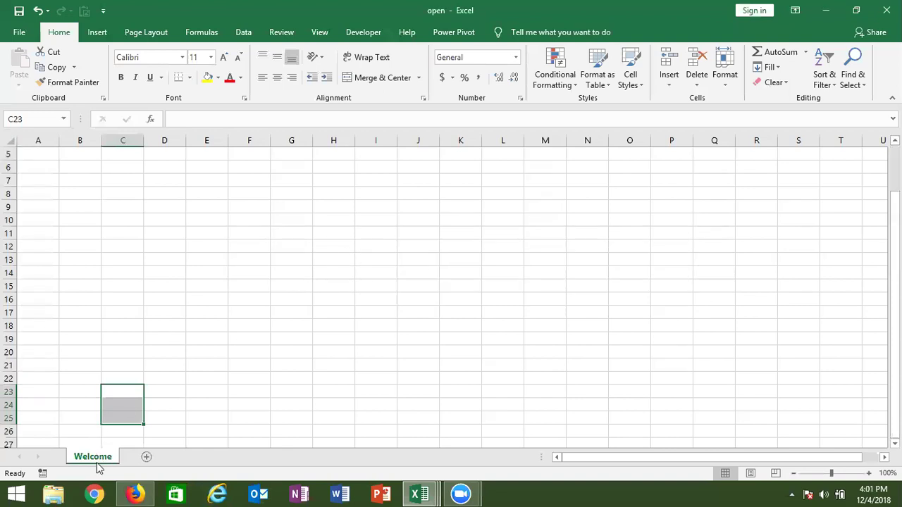
- Highlight the For loop's counter i, start value 2 and Sheets.Count end value
{"action": "key", "text": "alt+F11"}
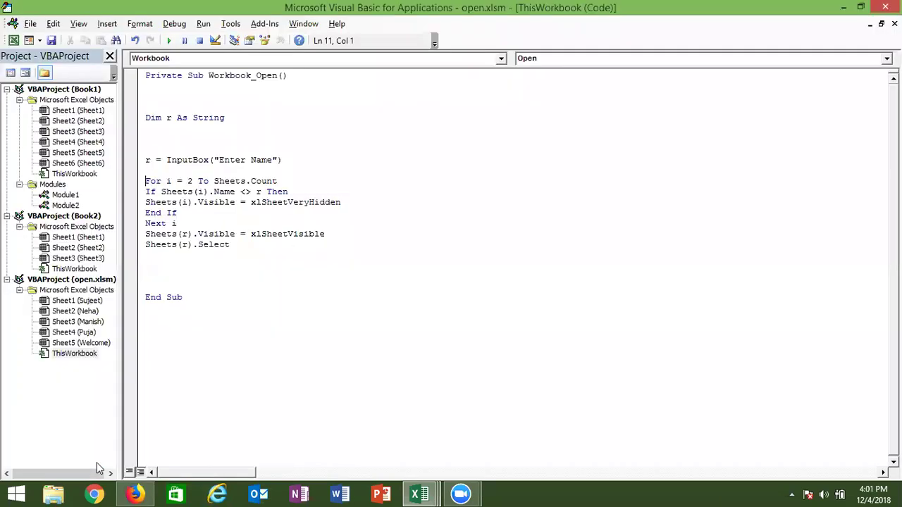
{"action": "left_click", "coordinate": [168, 182]}
{"action": "double_click", "coordinate": [169, 182]}
{"action": "double_click", "coordinate": [190, 181]}
{"action": "left_click_drag", "start_coordinate": [213, 181], "coordinate": [280, 181]}
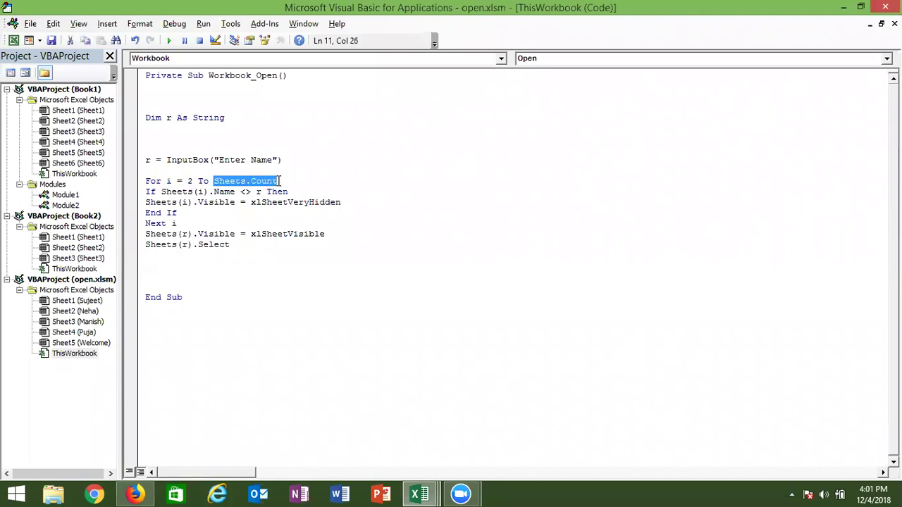
{"action": "key", "text": "alt+Tab"}
{"action": "key", "text": "alt+Tab"}
- Highlight Sheets(i), Name and r in the If test, plus InputBox on the assignment line
{"action": "left_click", "coordinate": [177, 192]}
{"action": "double_click", "coordinate": [176, 192]}
{"action": "double_click", "coordinate": [200, 192]}
{"action": "left_click", "coordinate": [221, 194]}
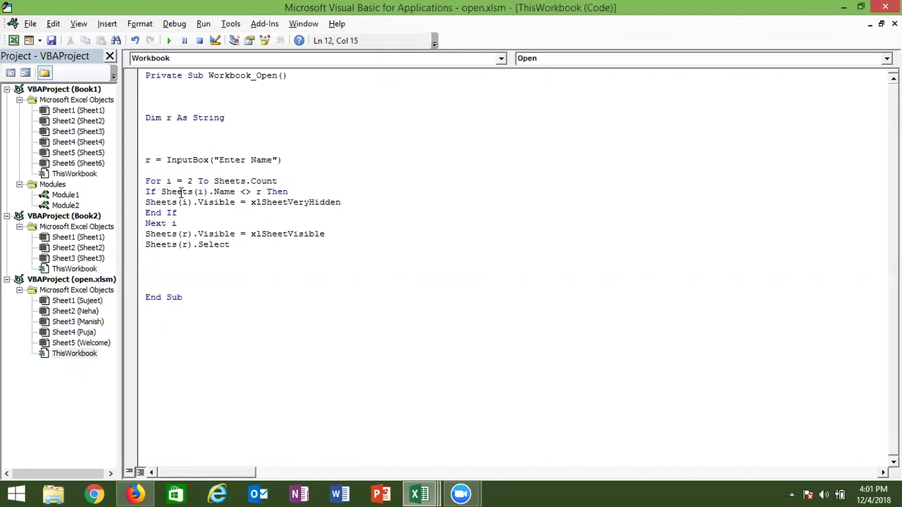
{"action": "double_click", "coordinate": [257, 191]}
{"action": "left_click", "coordinate": [169, 159]}
{"action": "double_click", "coordinate": [165, 204]}
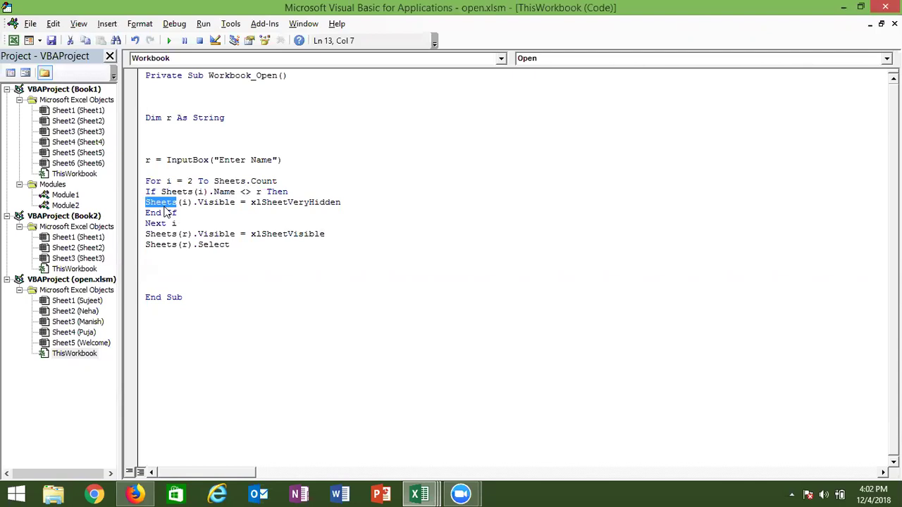
{"action": "double_click", "coordinate": [256, 192]}
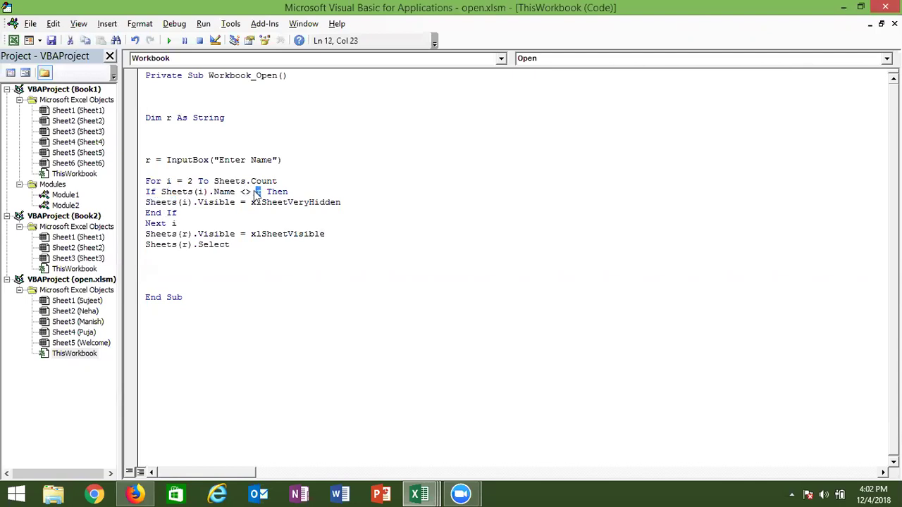
{"action": "double_click", "coordinate": [167, 161]}
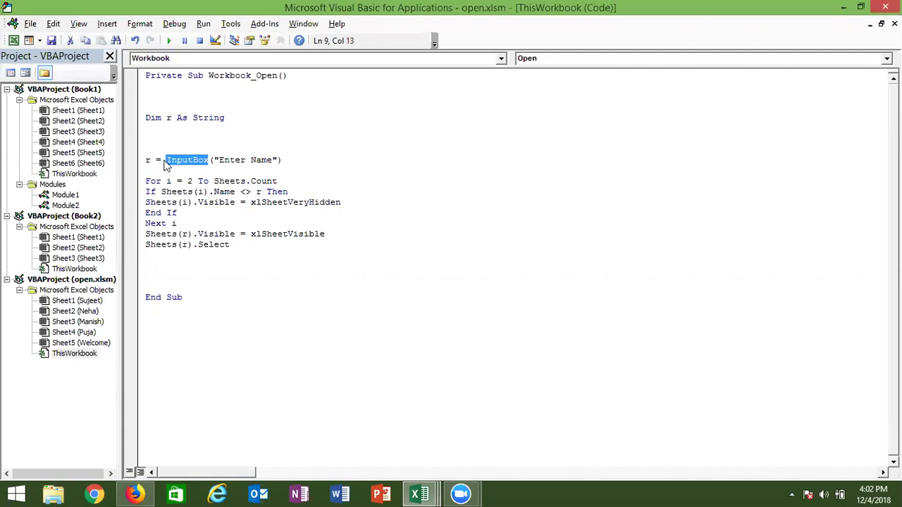
{"action": "double_click", "coordinate": [146, 235]}
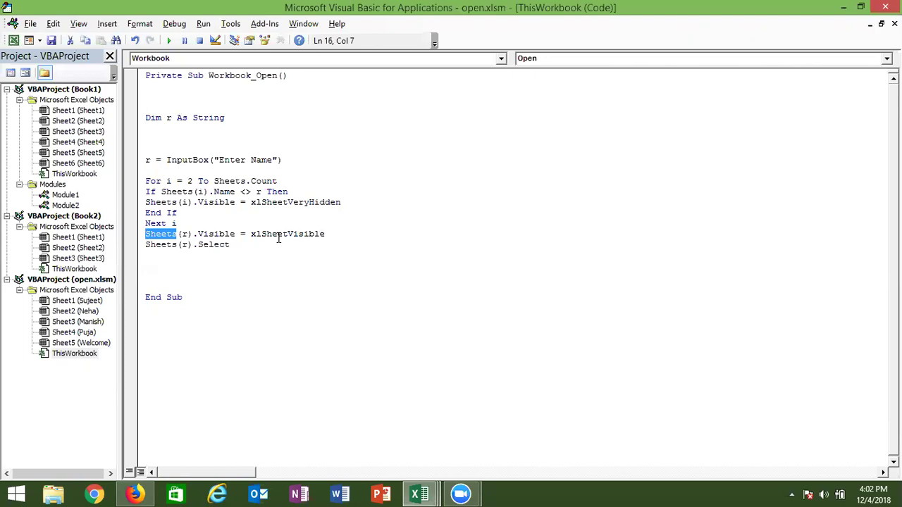
- Highlight xlSheetVeryHidden and xlSheetVisible to contrast hiding and showing sheets
{"action": "left_click", "coordinate": [255, 202]}
{"action": "double_click", "coordinate": [255, 202]}
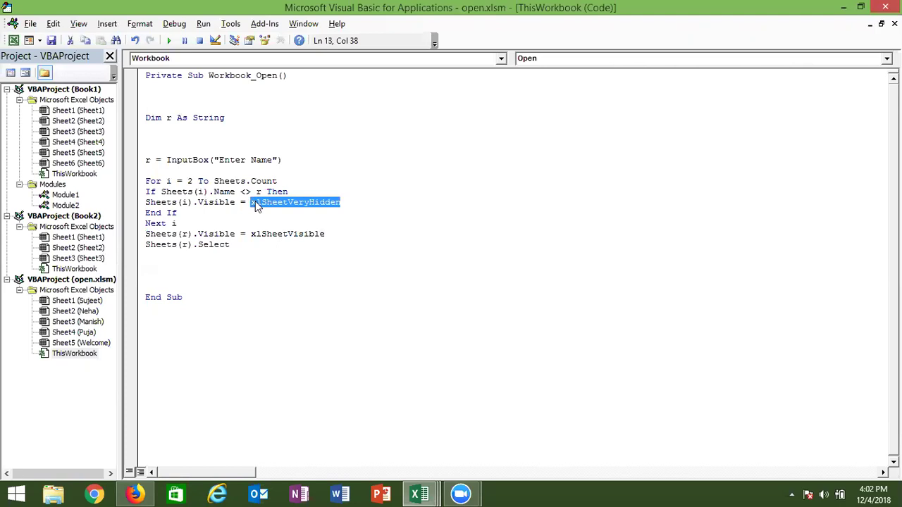
{"action": "left_click", "coordinate": [268, 203]}
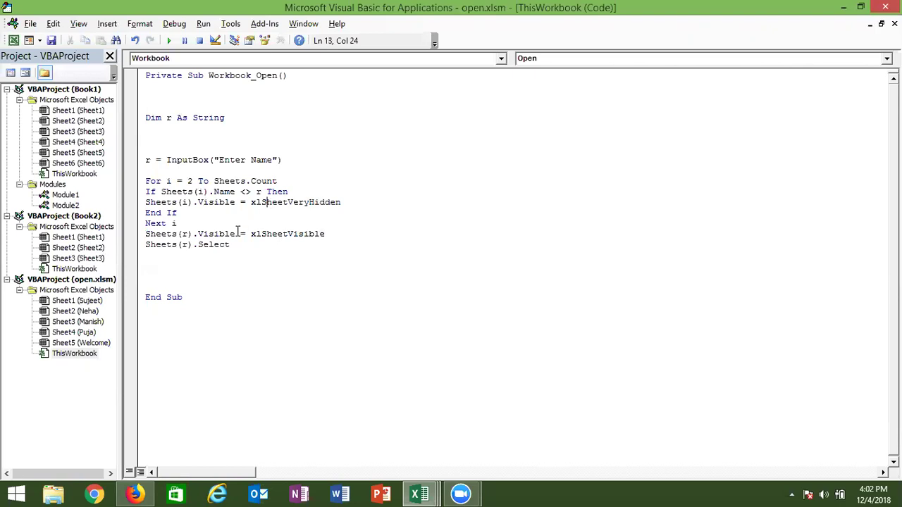
{"action": "left_click", "coordinate": [281, 211]}
{"action": "left_click", "coordinate": [183, 235]}
{"action": "double_click", "coordinate": [255, 237]}
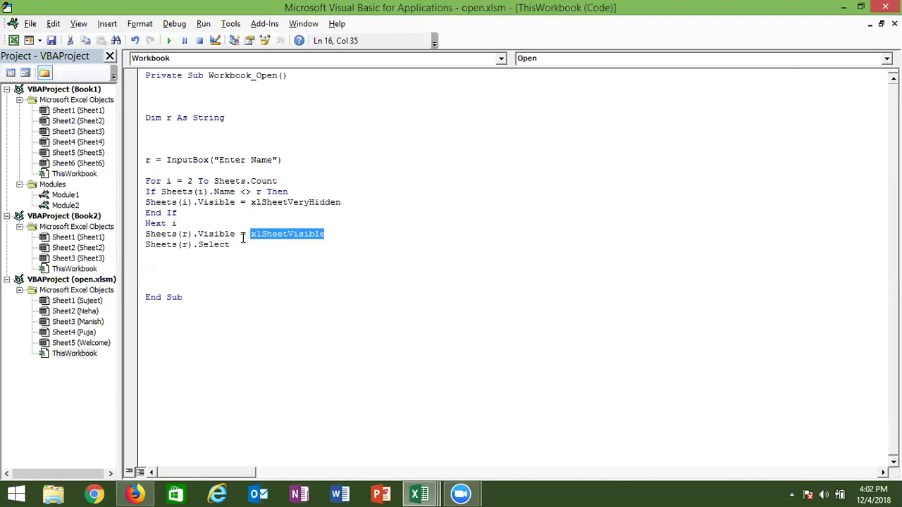
{"action": "left_click", "coordinate": [221, 237]}
- Walk again through InputBox, the loop, the hide and show lines and the final Select
{"action": "double_click", "coordinate": [211, 161]}
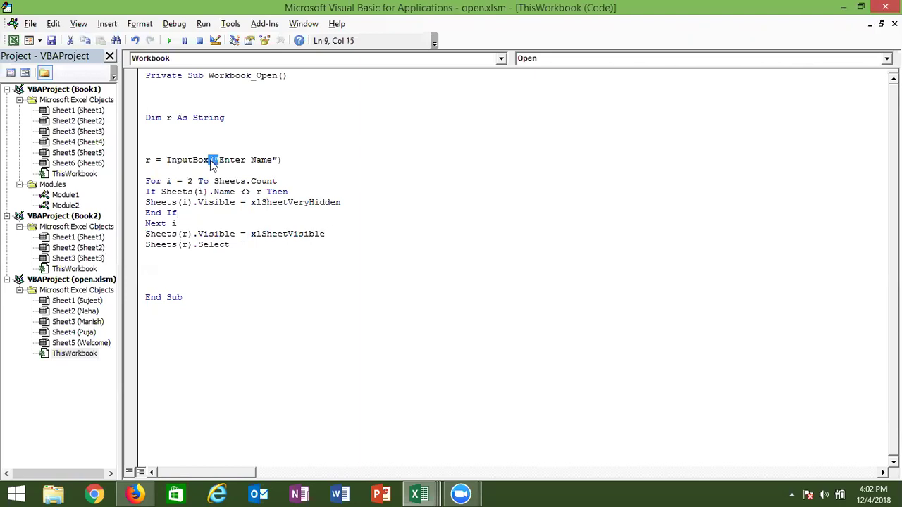
{"action": "double_click", "coordinate": [180, 162]}
{"action": "double_click", "coordinate": [148, 160]}
{"action": "left_click", "coordinate": [167, 182]}
{"action": "left_click", "coordinate": [168, 192]}
{"action": "double_click", "coordinate": [169, 202]}
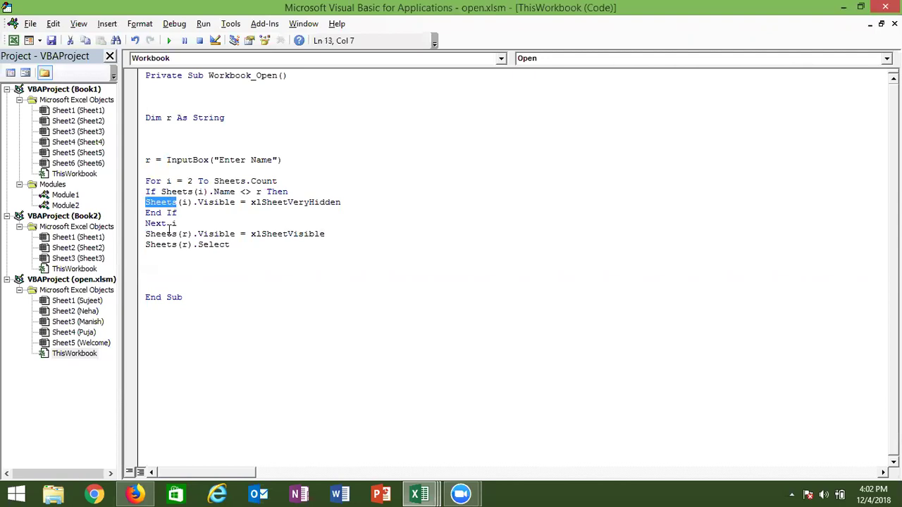
{"action": "double_click", "coordinate": [172, 234]}
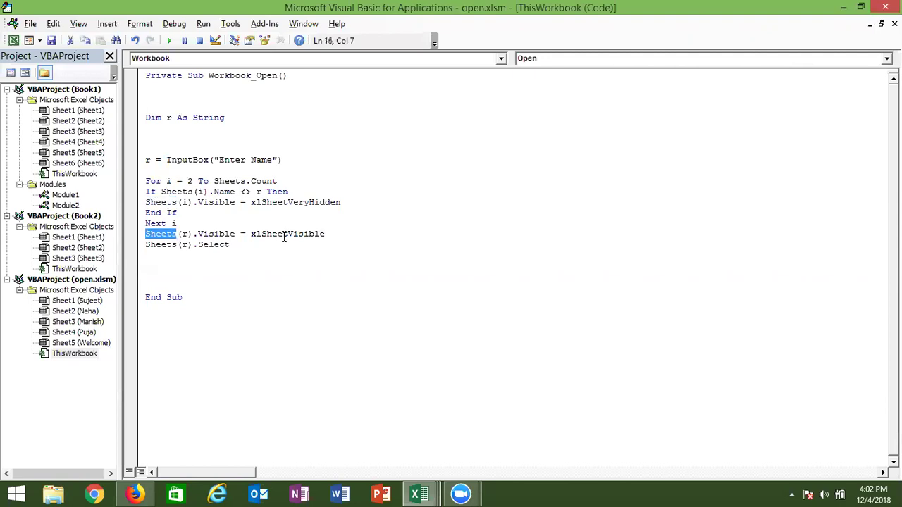
{"action": "double_click", "coordinate": [283, 234]}
{"action": "double_click", "coordinate": [245, 246]}
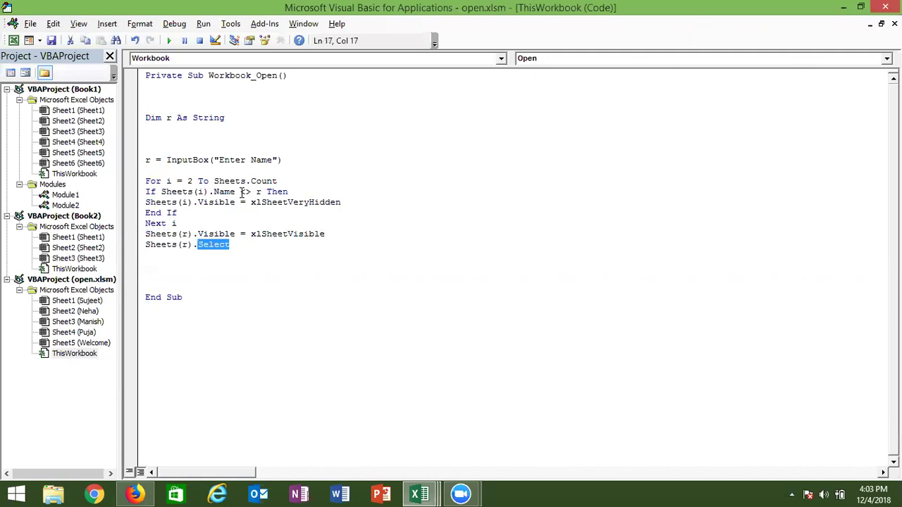
{"action": "key", "text": "alt+F11"}
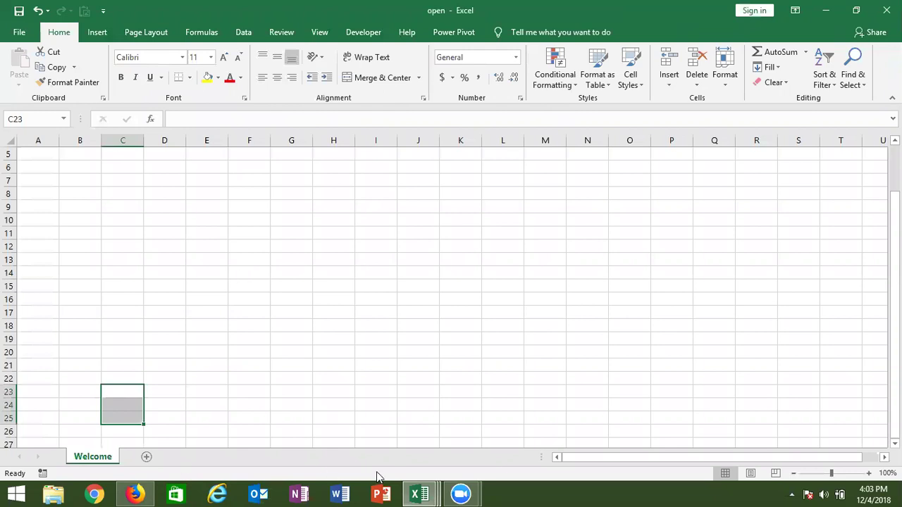
- Bring up Book2 and look through its Sheet2 and Sheet3
{"action": "mouse_move", "coordinate": [420, 493]}
{"action": "mouse_move", "coordinate": [345, 443]}
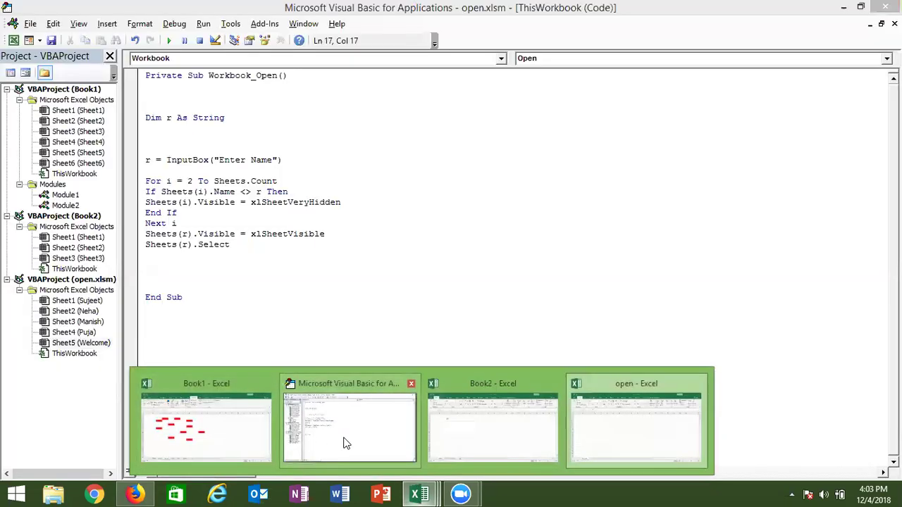
{"action": "mouse_move", "coordinate": [485, 436]}
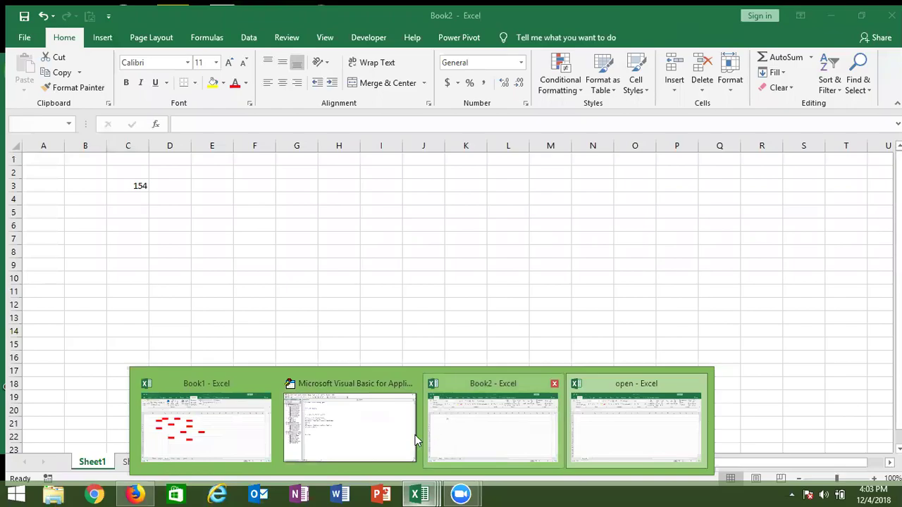
{"action": "mouse_move", "coordinate": [379, 409]}
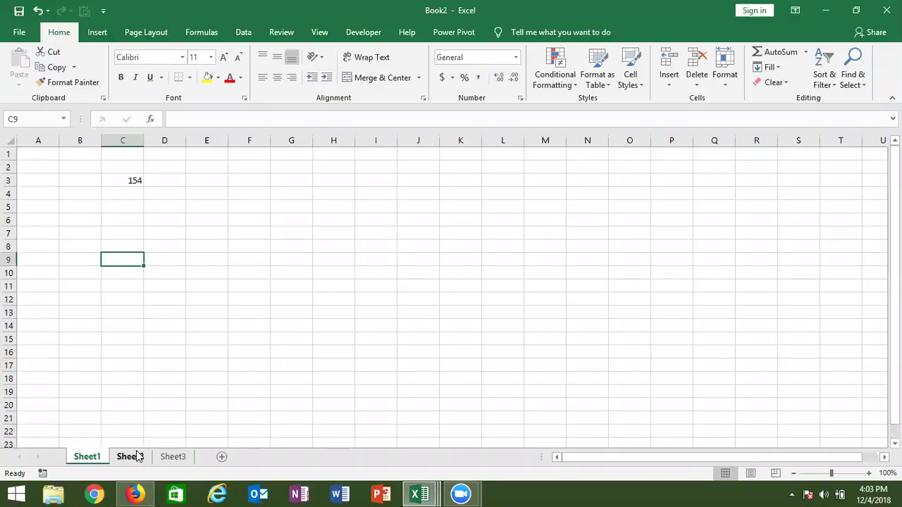
{"action": "left_click", "coordinate": [129, 457]}
{"action": "left_click", "coordinate": [171, 457]}
{"action": "left_click", "coordinate": [247, 243]}
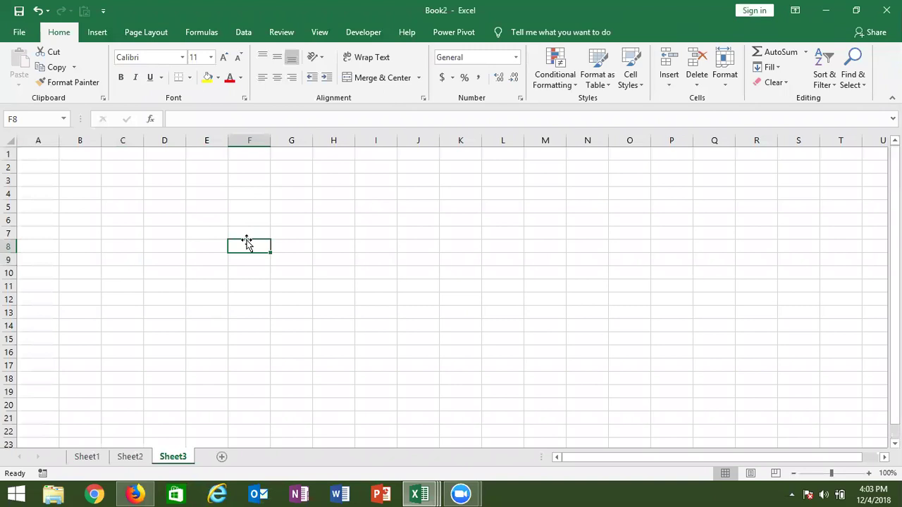
- Close Book2, open.xlsm and Book1, choosing Don't Save for each
{"action": "left_click", "coordinate": [886, 10]}
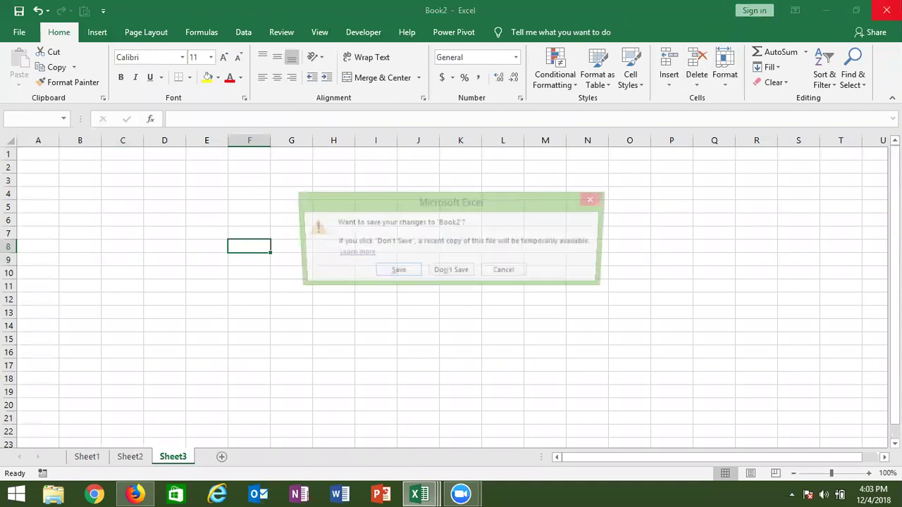
{"action": "left_click", "coordinate": [451, 272]}
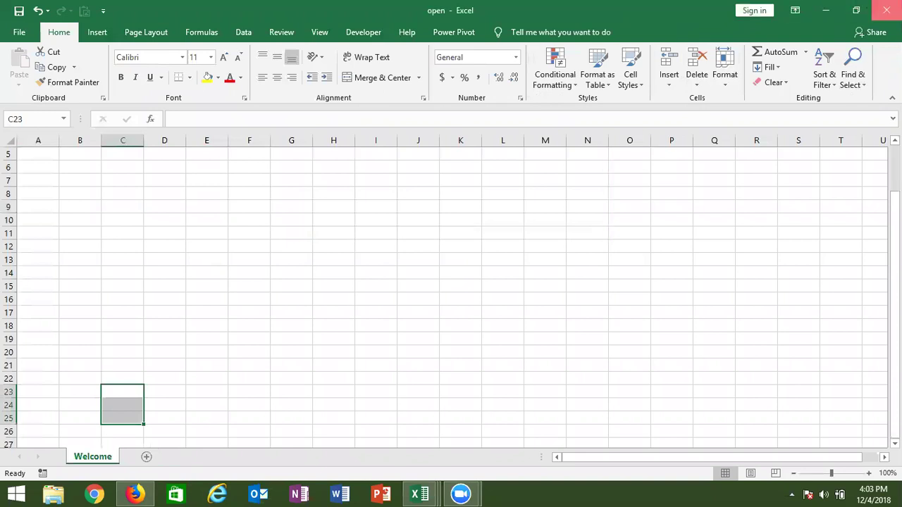
{"action": "left_click", "coordinate": [886, 10]}
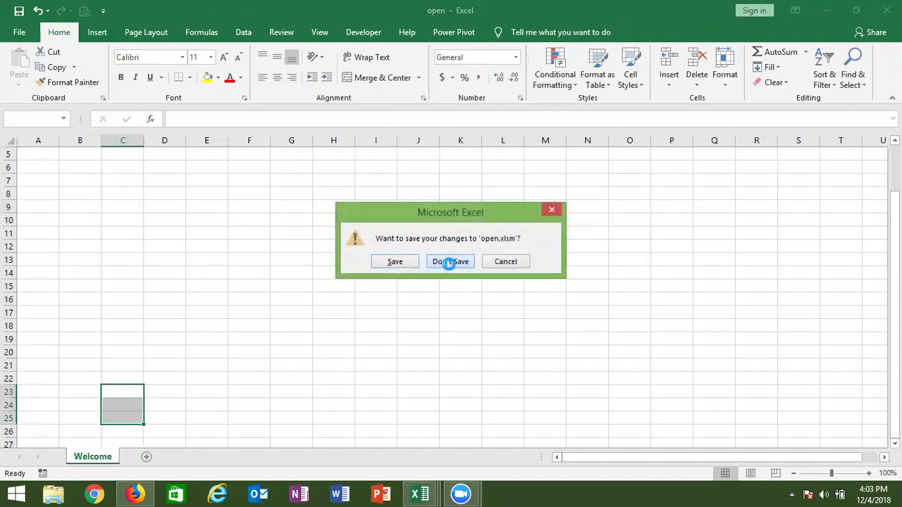
{"action": "left_click", "coordinate": [449, 262]}
{"action": "mouse_move", "coordinate": [420, 494]}
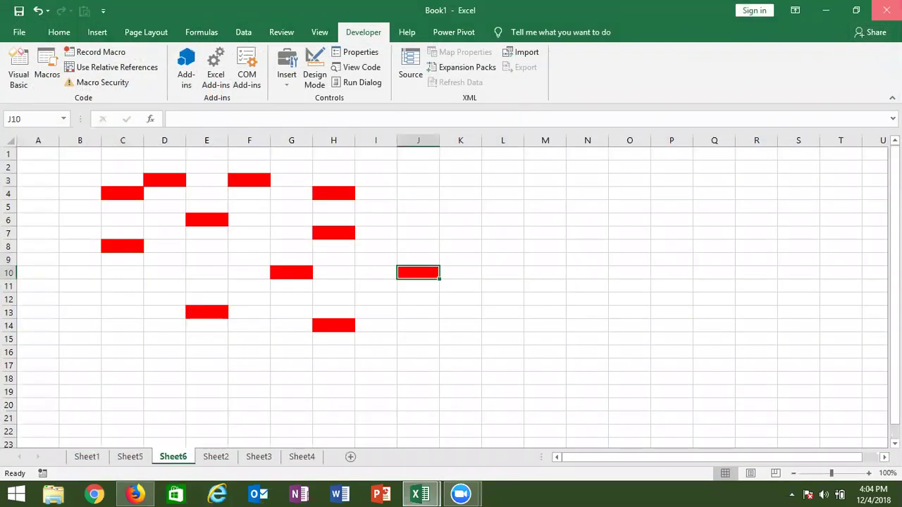
{"action": "left_click", "coordinate": [886, 10]}
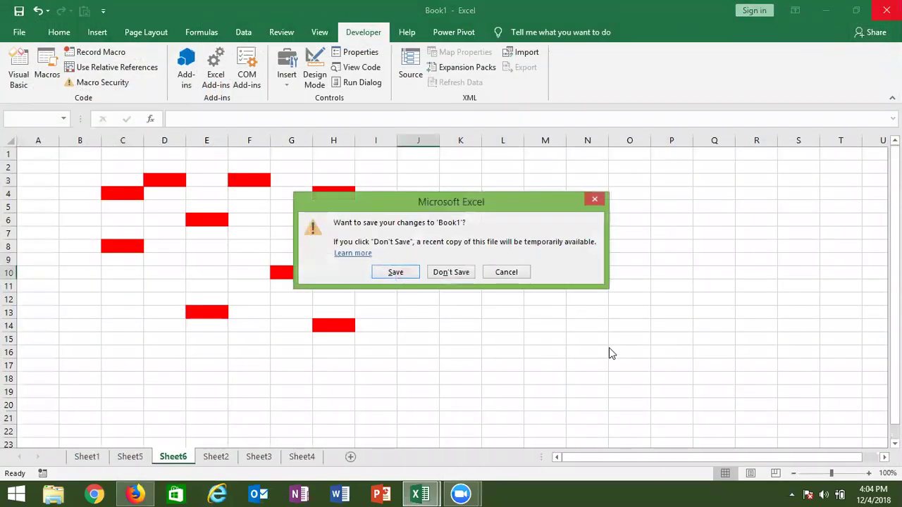
{"action": "left_click", "coordinate": [463, 274]}
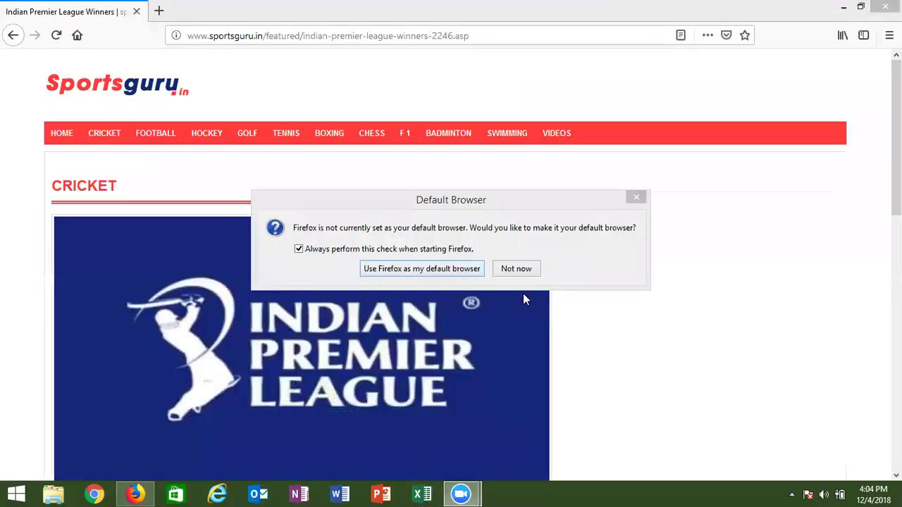
- Decline Firefox's default-browser prompt, minimize Firefox, and relaunch Excel from the taskbar
{"action": "left_click", "coordinate": [513, 269]}
{"action": "left_click", "coordinate": [843, 7]}
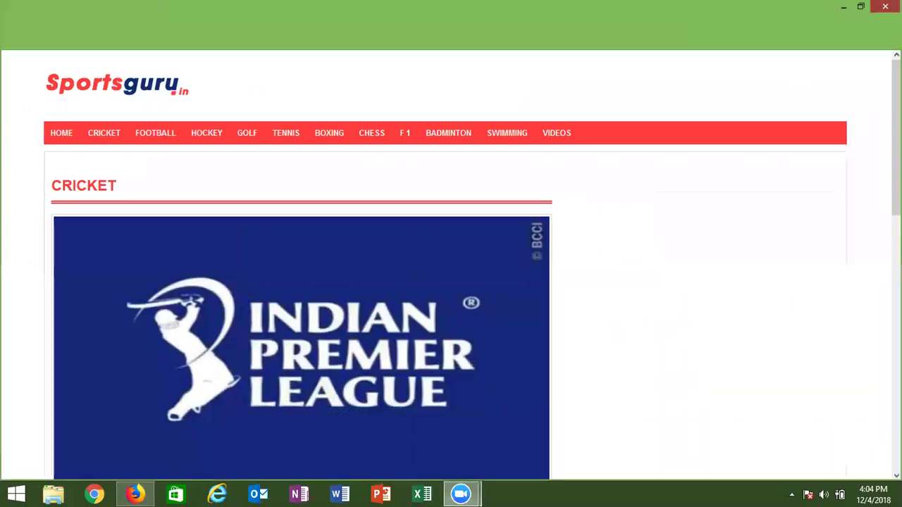
{"action": "left_click", "coordinate": [423, 493]}
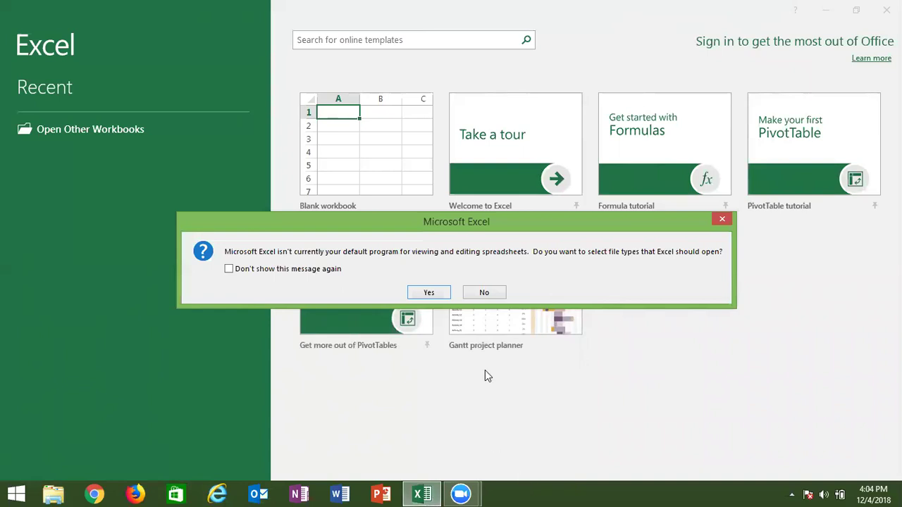
- Decline the default-program prompt and open the recent Class_file workbook
{"action": "left_click", "coordinate": [486, 295]}
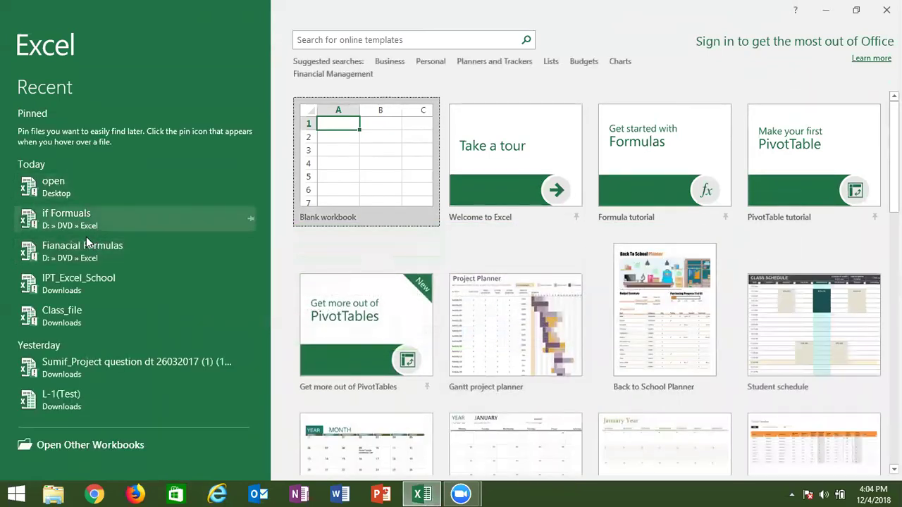
{"action": "left_click", "coordinate": [70, 317]}
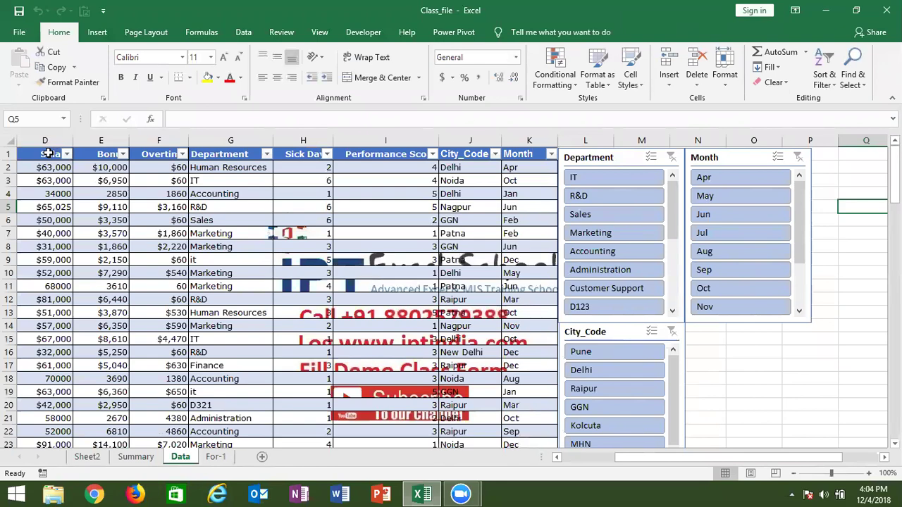
{"action": "key", "text": "ctrl+Left"}
{"action": "key", "text": "ctrl+Left"}
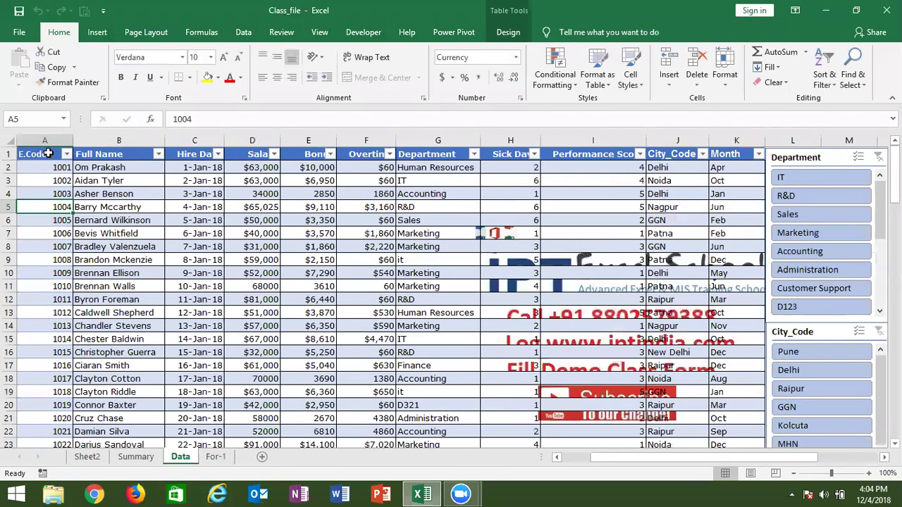
{"action": "key", "text": "Up"}
{"action": "key", "text": "Up"}
{"action": "key", "text": "Up"}
- Select the whole data table from the E.Code header and copy it
{"action": "left_click", "coordinate": [47, 153]}
{"action": "key", "text": "ctrl+shift+Right"}
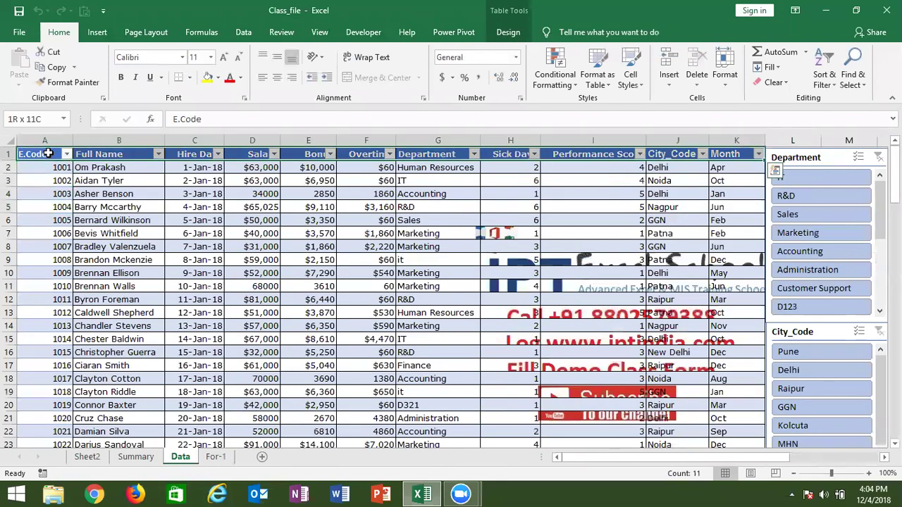
{"action": "key", "text": "ctrl+shift+Down"}
{"action": "key", "text": "ctrl+c"}
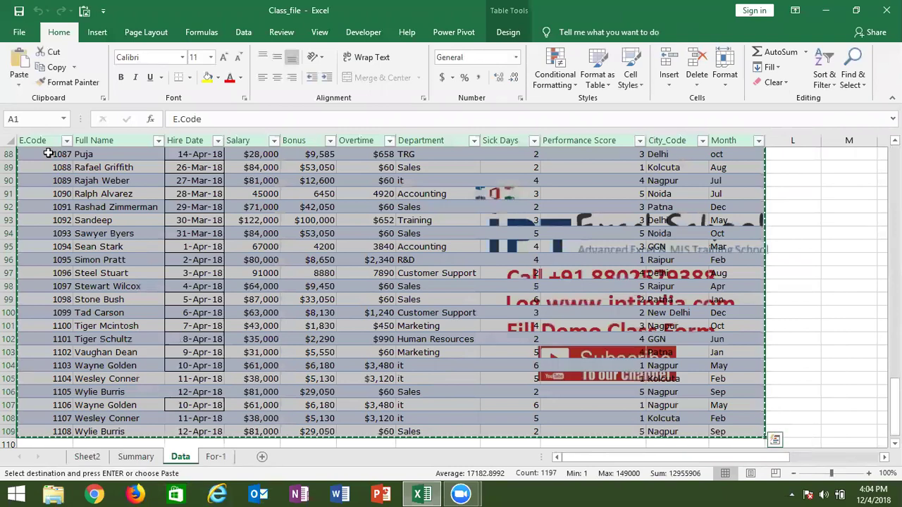
- Paste the table into a new blank workbook at A1 as plain values
{"action": "key", "text": "ctrl+n"}
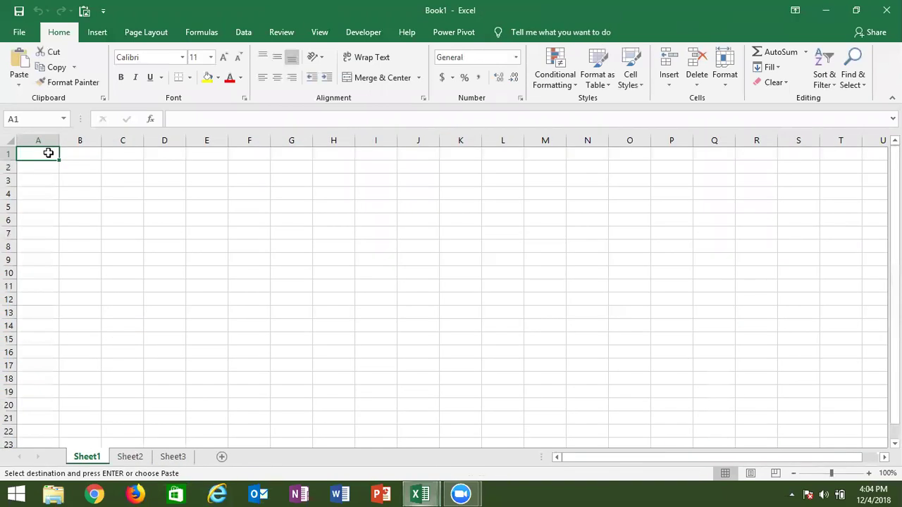
{"action": "key", "text": "ctrl+v"}
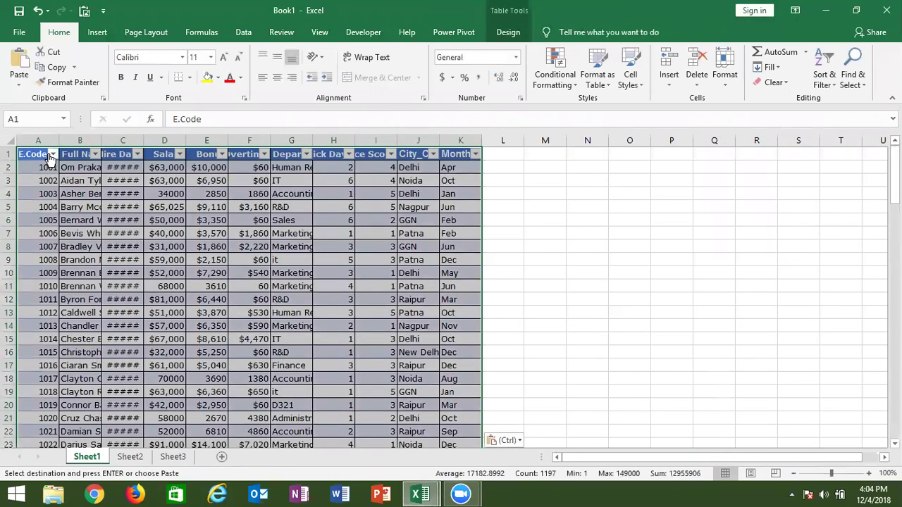
{"action": "key", "text": "ctrl+z"}
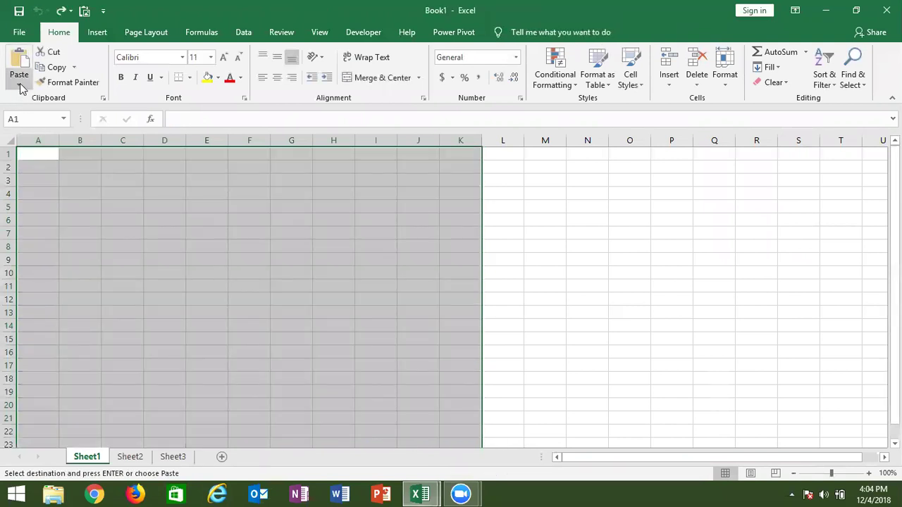
{"action": "left_click", "coordinate": [21, 87]}
{"action": "left_click", "coordinate": [17, 149]}
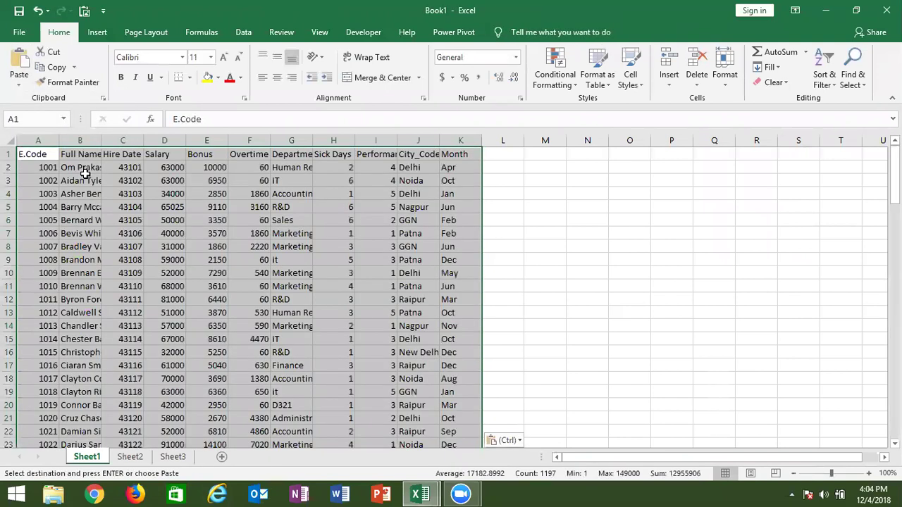
{"action": "left_click", "coordinate": [88, 181]}
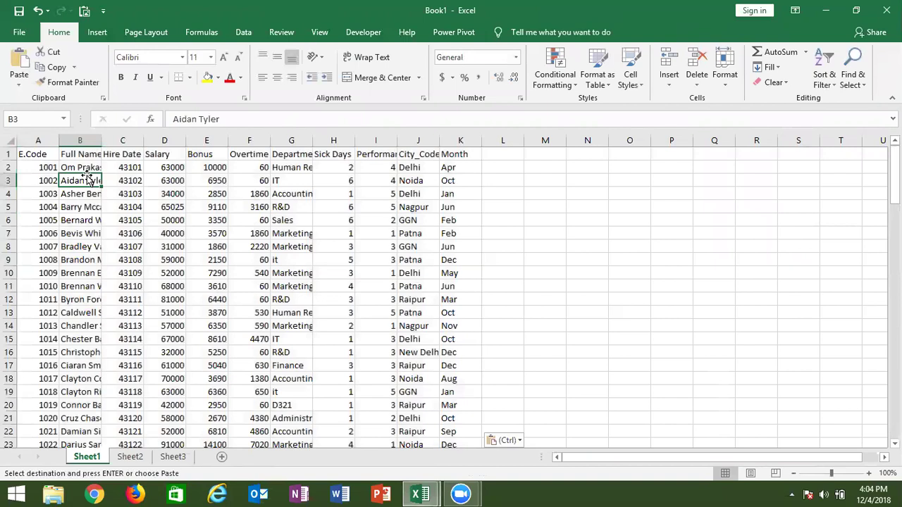
{"action": "left_click", "coordinate": [449, 138]}
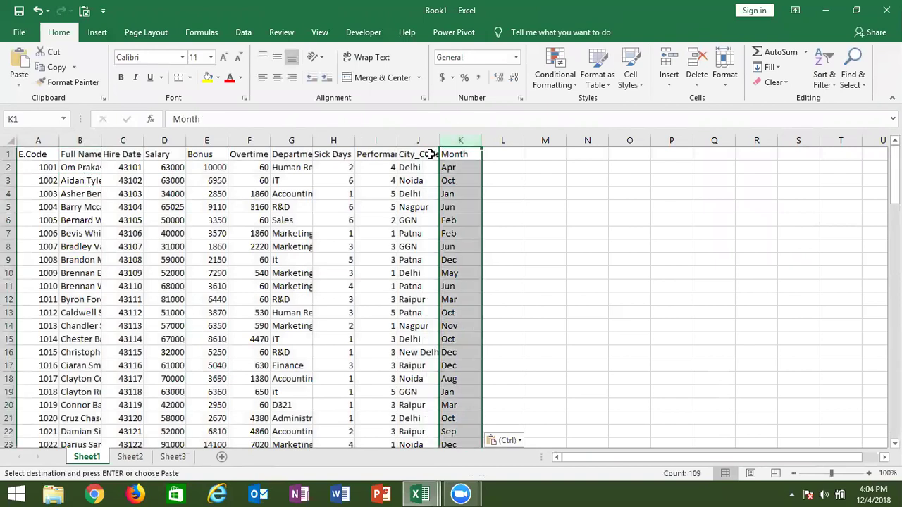
{"action": "left_click", "coordinate": [430, 154]}
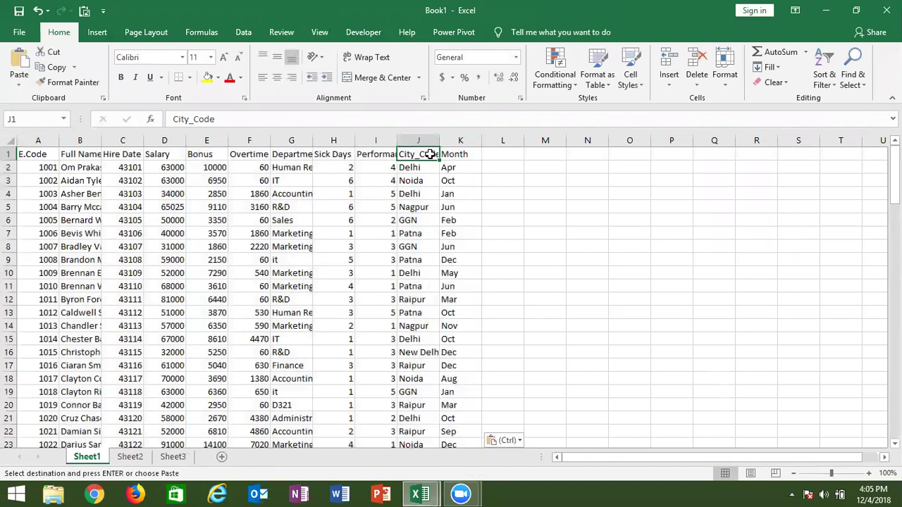
- Filter the table's Month column to show only Jan rows
{"action": "key", "text": "ctrl+shift+l"}
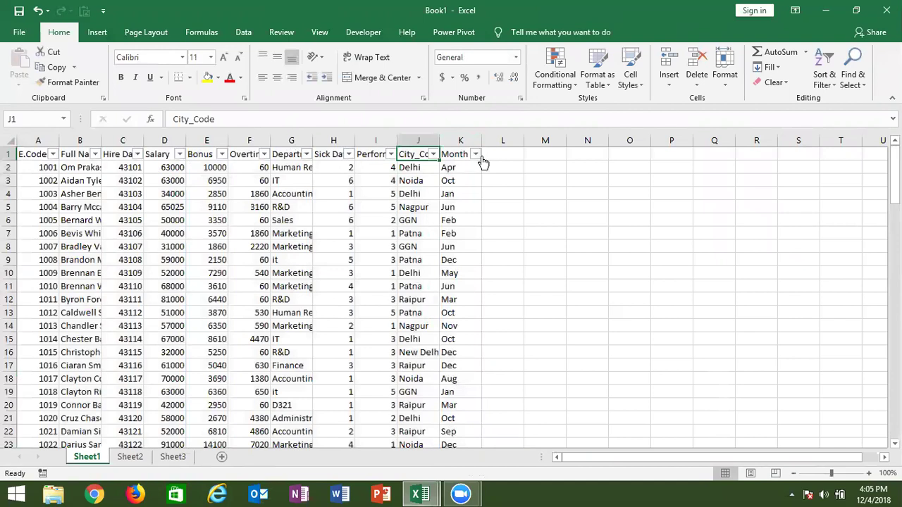
{"action": "left_click", "coordinate": [477, 154]}
{"action": "left_click", "coordinate": [343, 283]}
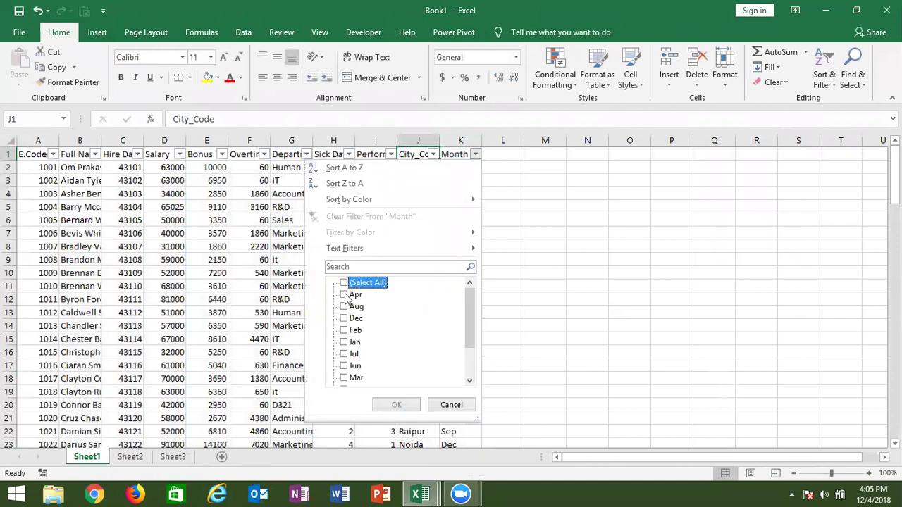
{"action": "left_click", "coordinate": [344, 342]}
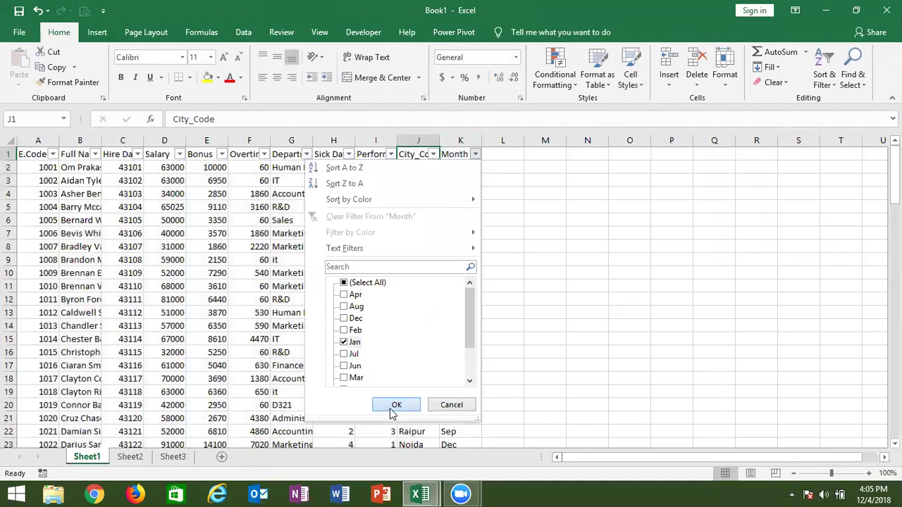
{"action": "left_click", "coordinate": [396, 405]}
- Copy the filtered Jan records onto a new worksheet named Jan
{"action": "left_click", "coordinate": [34, 156]}
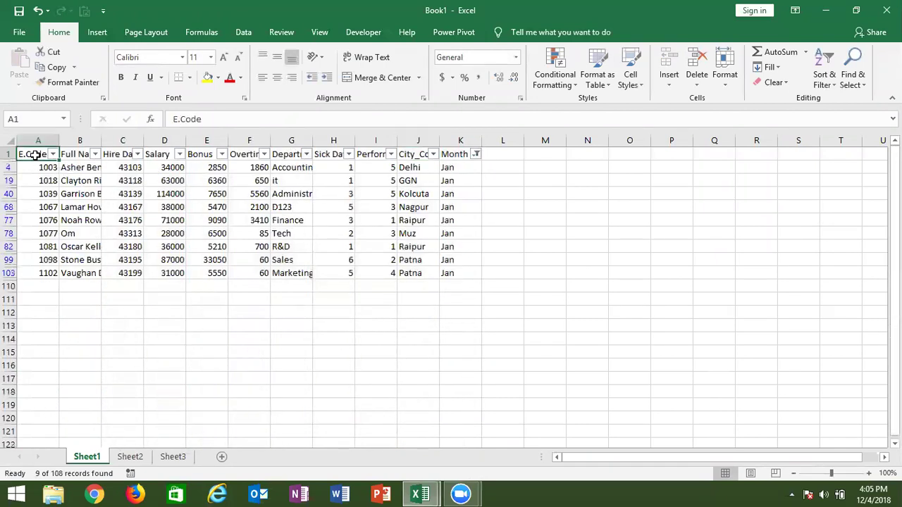
{"action": "key", "text": "ctrl+a"}
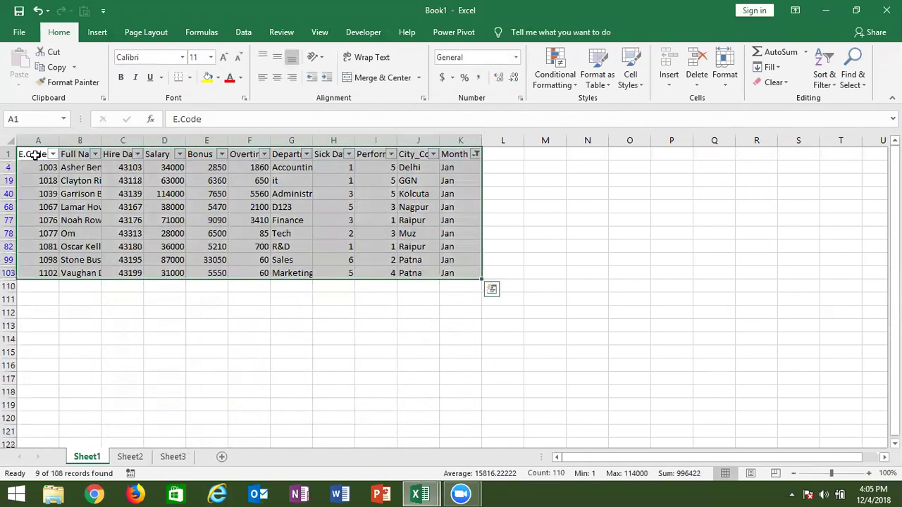
{"action": "key", "text": "ctrl+c"}
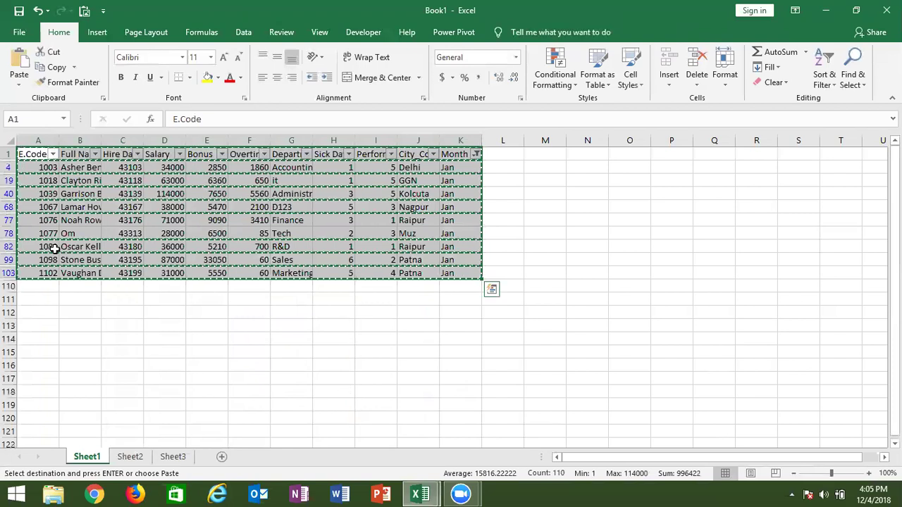
{"action": "left_click", "coordinate": [222, 457]}
{"action": "key", "text": "ctrl+v"}
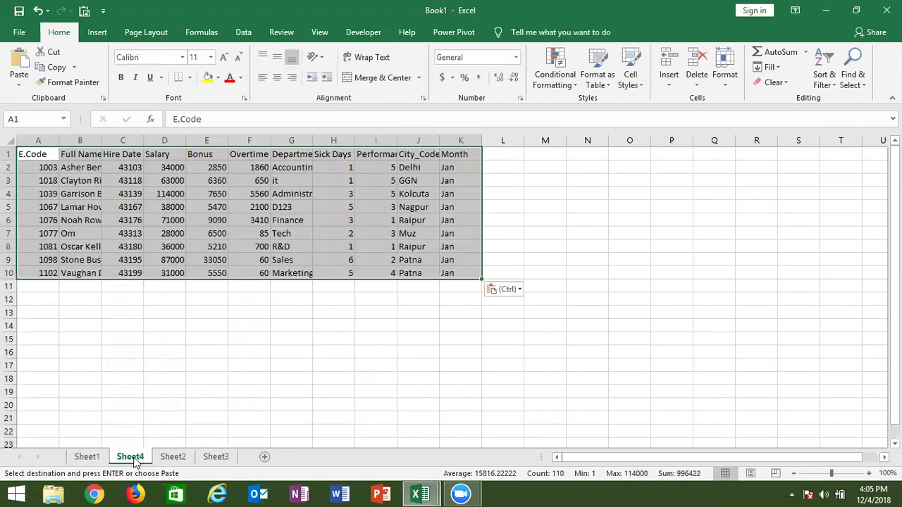
{"action": "double_click", "coordinate": [131, 457]}
{"action": "type", "text": "Ja"}
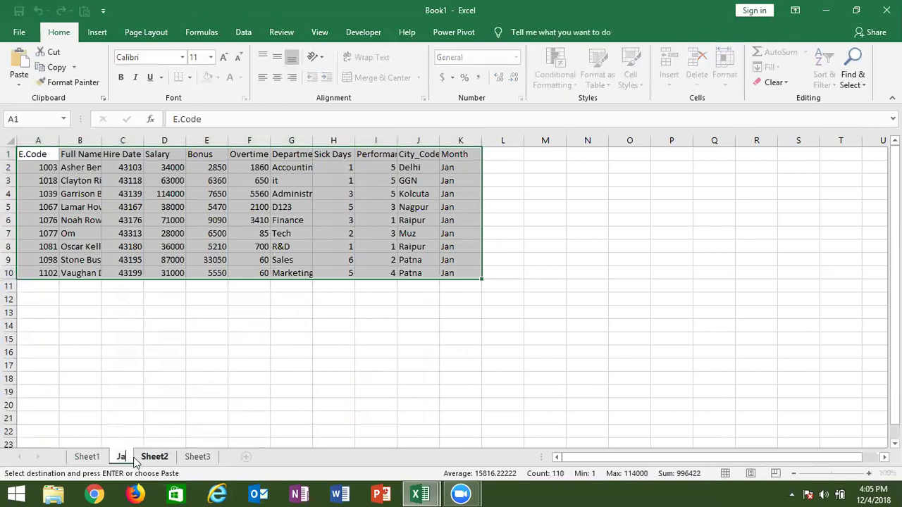
{"action": "type", "text": "n"}
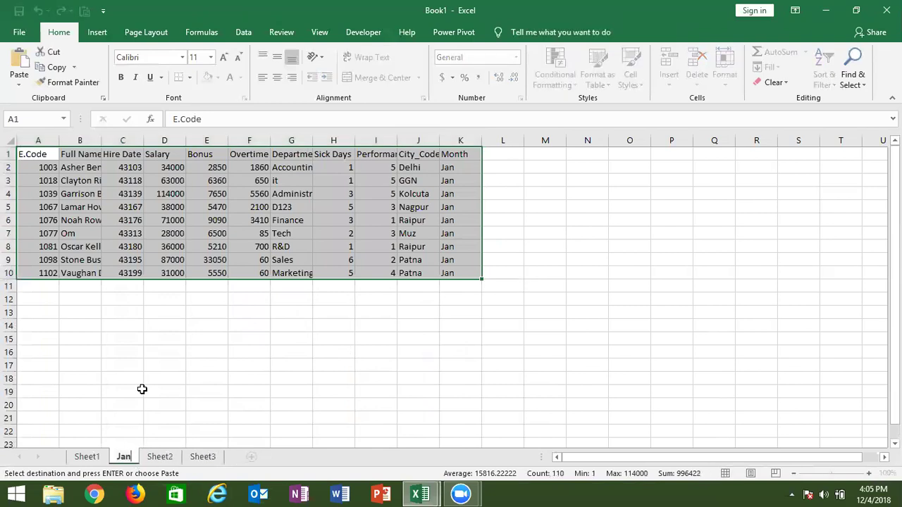
{"action": "left_click", "coordinate": [142, 392]}
- In Move or Copy for the Jan sheet, tick Create a copy and choose (new book)
{"action": "right_click", "coordinate": [123, 458]}
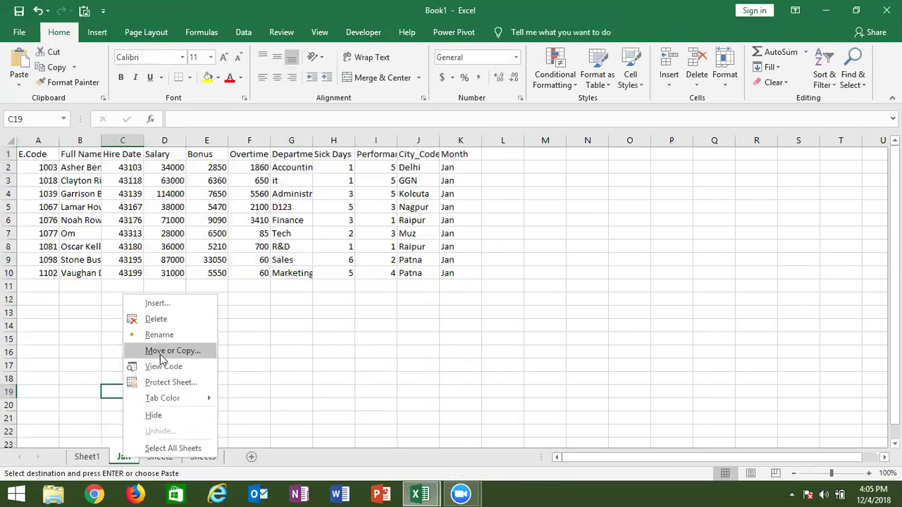
{"action": "left_click", "coordinate": [160, 352]}
{"action": "left_click", "coordinate": [106, 405]}
{"action": "left_click", "coordinate": [124, 305]}
{"action": "left_click", "coordinate": [120, 314]}
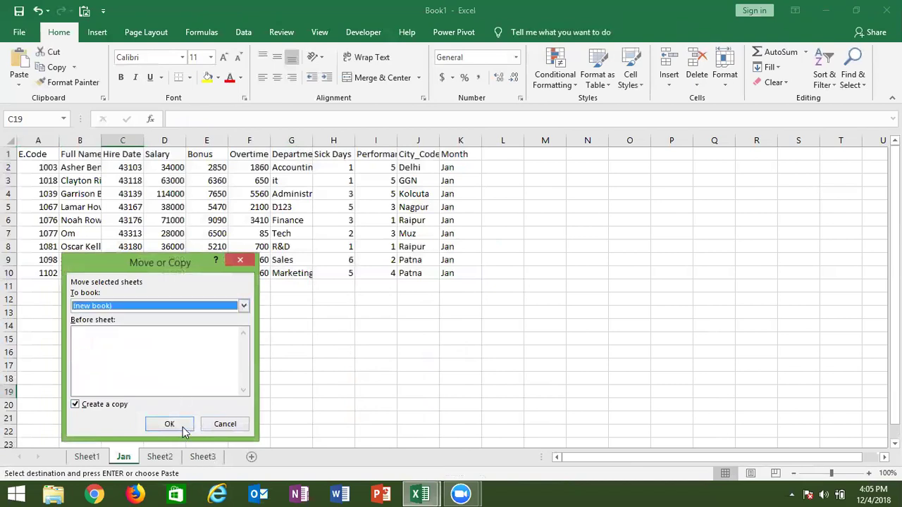
- Create the Jan copy, save it on the Desktop as macro-enabled workbook Jan, and close it
{"action": "left_click", "coordinate": [182, 429]}
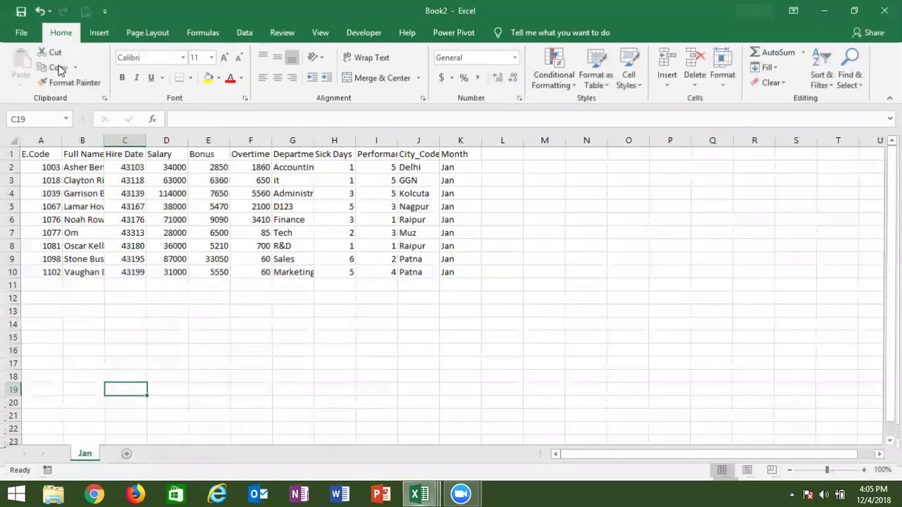
{"action": "left_click", "coordinate": [26, 37]}
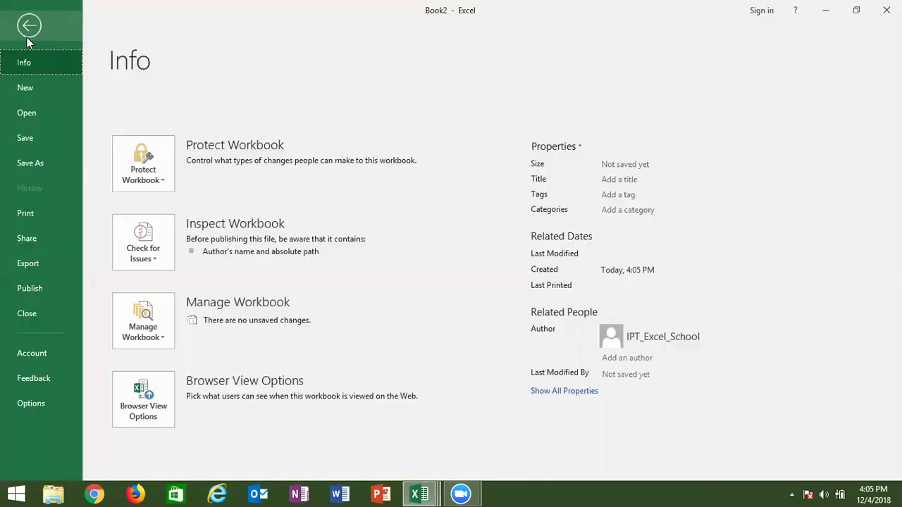
{"action": "left_click", "coordinate": [51, 167]}
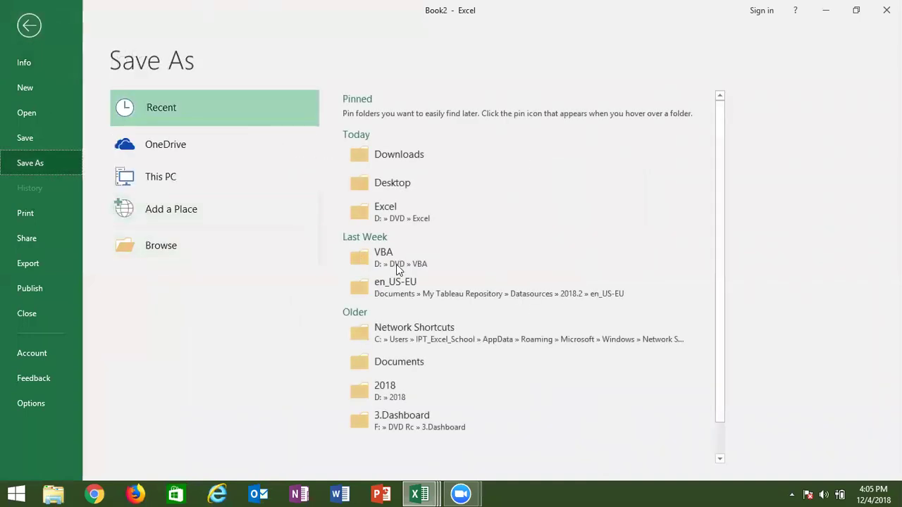
{"action": "left_click", "coordinate": [406, 186]}
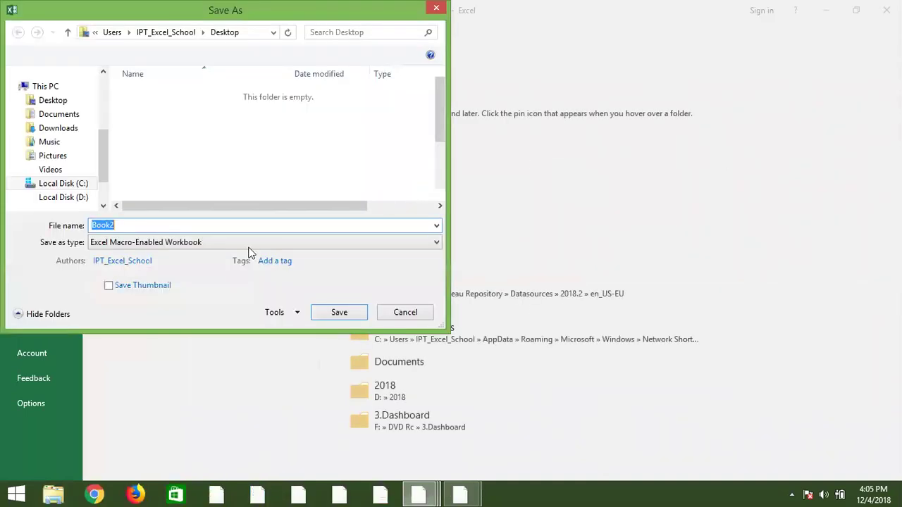
{"action": "type", "text": "an"}
{"action": "left_click", "coordinate": [345, 312]}
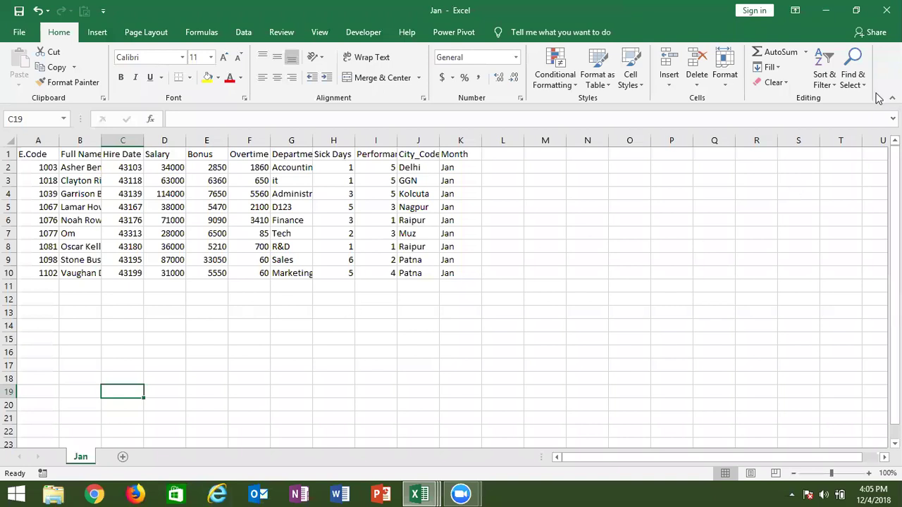
{"action": "key", "text": "ctrl+w"}
{"action": "left_click", "coordinate": [887, 10]}
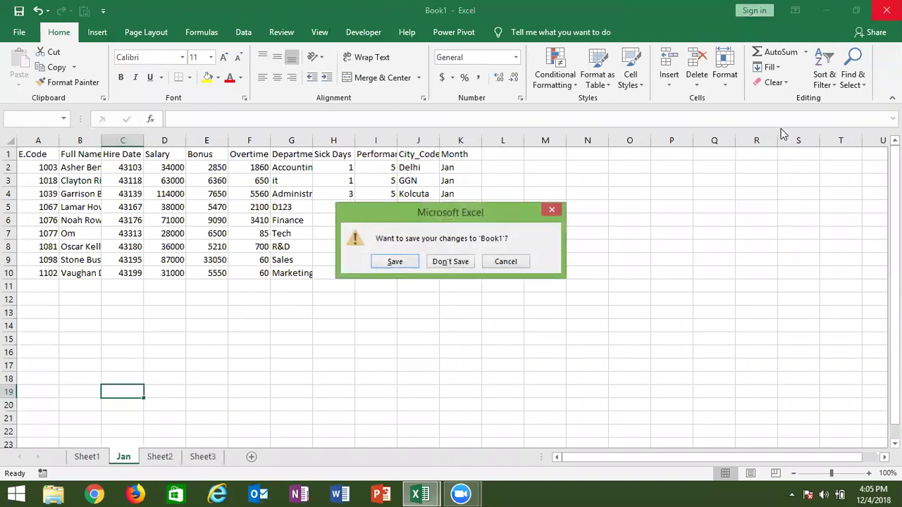
- Cancel closing Book1, delete its Jan sheet, and go back to Sheet1's unfiltered table
{"action": "key", "text": "Escape"}
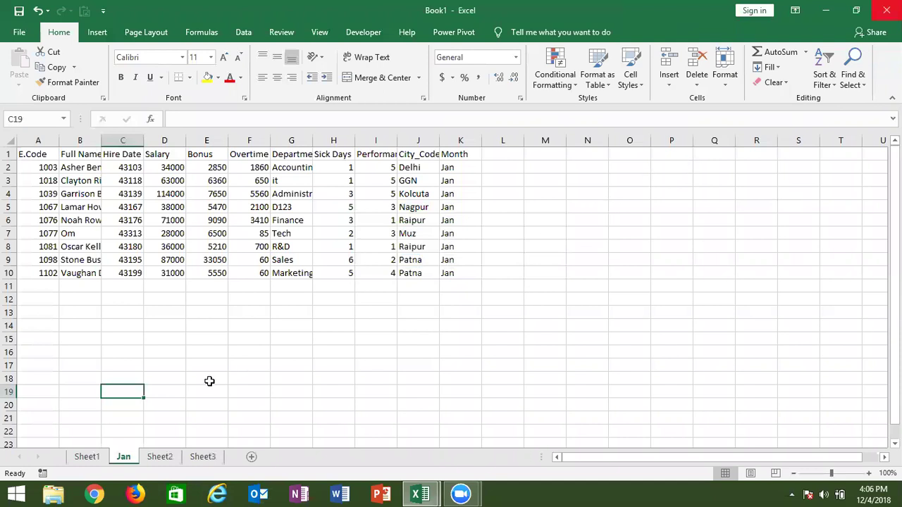
{"action": "right_click", "coordinate": [124, 461]}
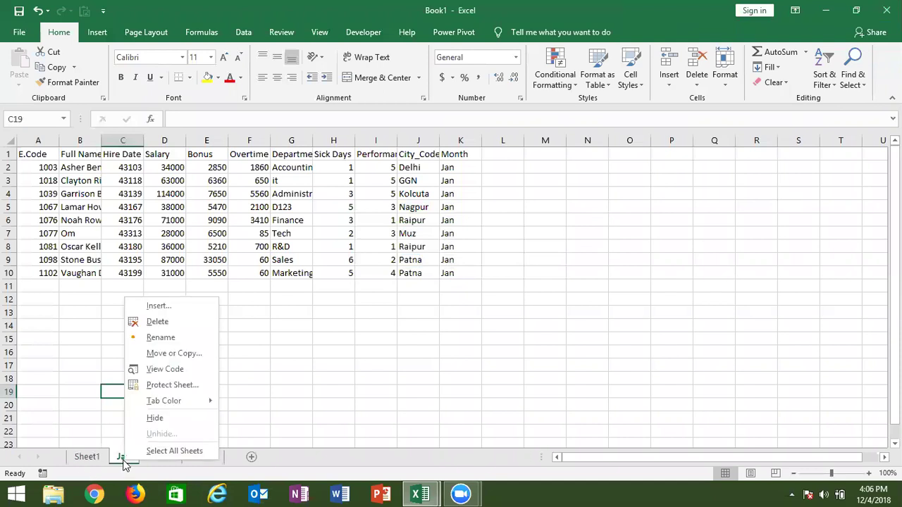
{"action": "left_click", "coordinate": [163, 324]}
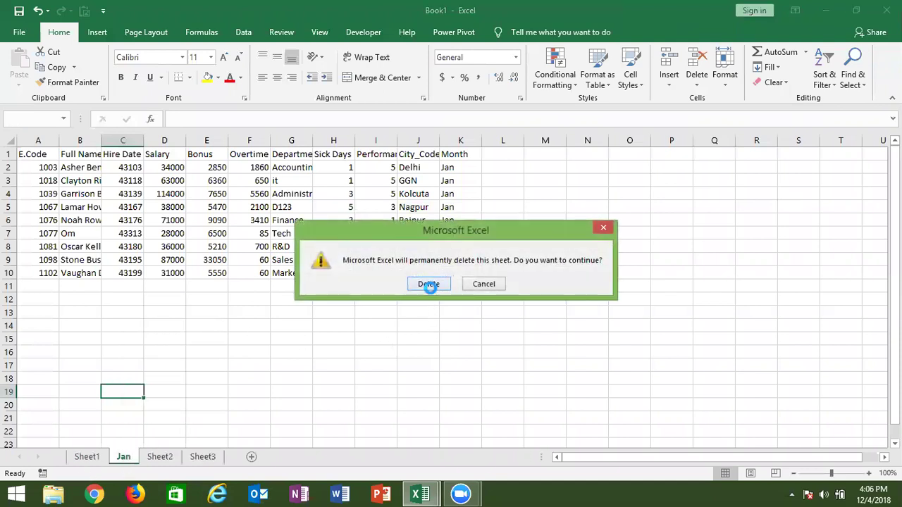
{"action": "left_click", "coordinate": [430, 284]}
{"action": "left_click", "coordinate": [97, 457]}
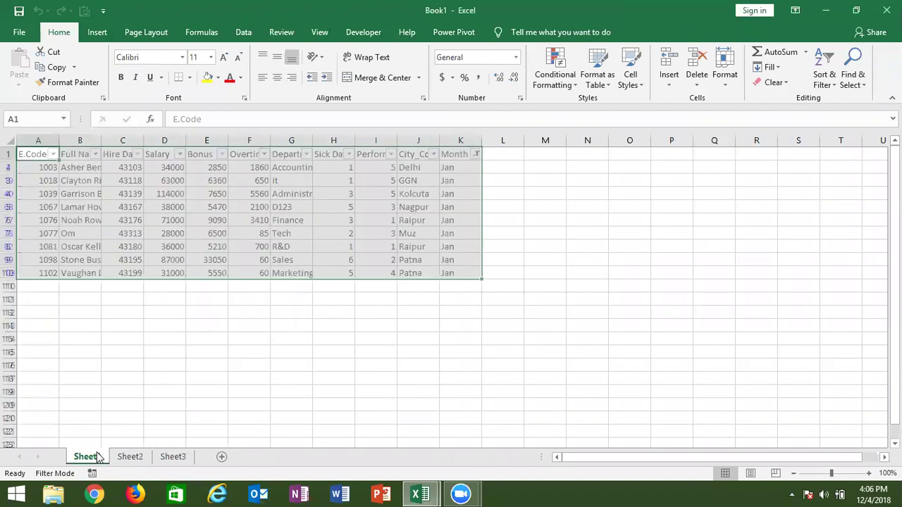
{"action": "left_click", "coordinate": [129, 281]}
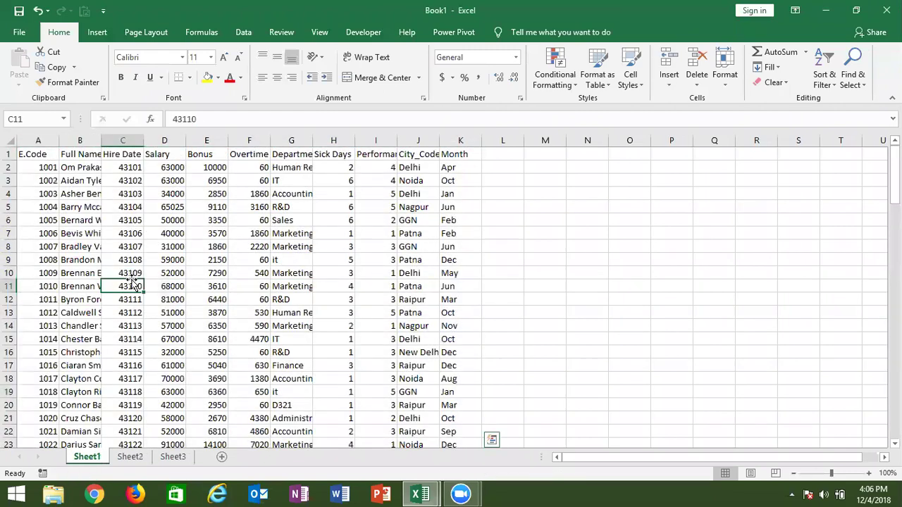
{"action": "left_click", "coordinate": [362, 31]}
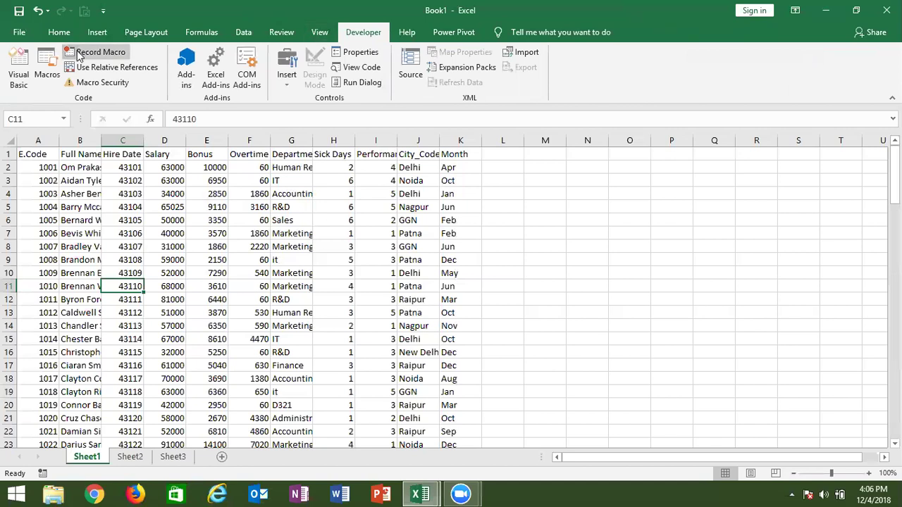
- Start recording a new macro and select cell A1
{"action": "left_click", "coordinate": [98, 52]}
{"action": "left_click", "coordinate": [393, 313]}
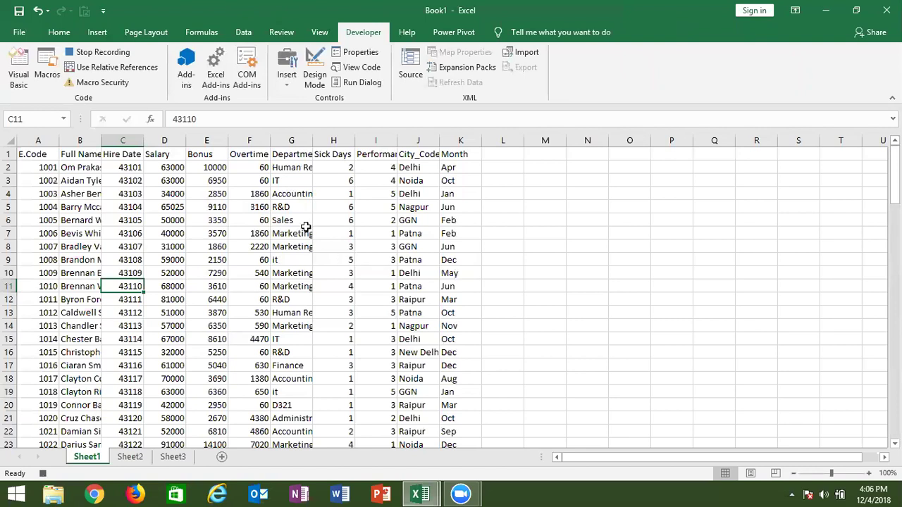
{"action": "left_click", "coordinate": [51, 158]}
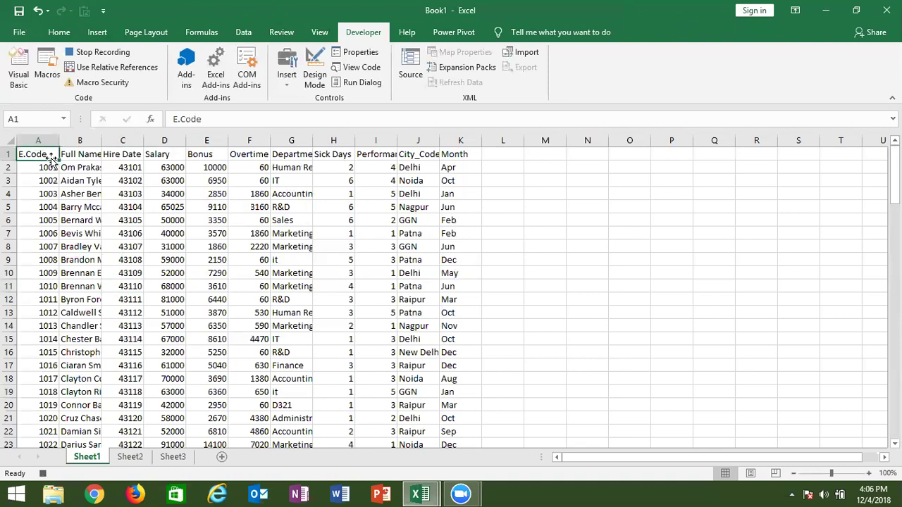
- Filter the Month column to Apr only, showing 9 of 108 records
{"action": "key", "text": "ctrl+shift+l"}
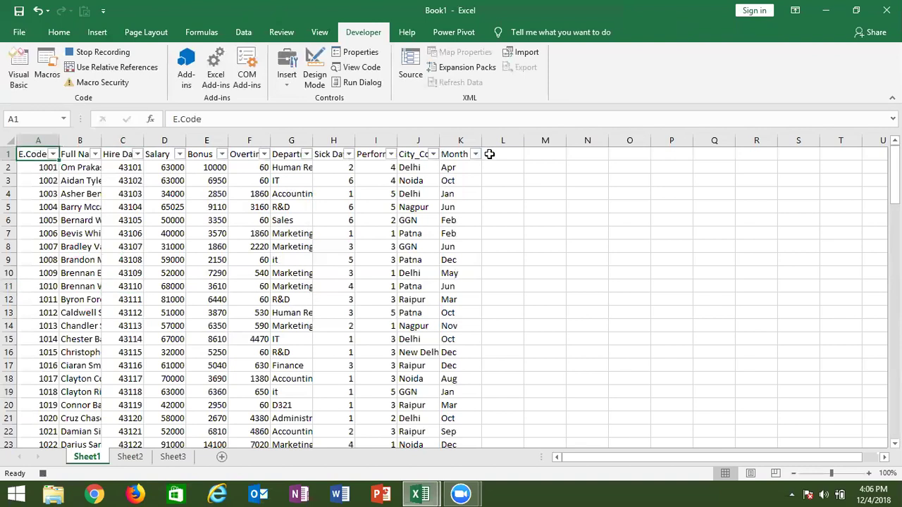
{"action": "left_click", "coordinate": [476, 155]}
{"action": "left_click", "coordinate": [343, 283]}
{"action": "left_click", "coordinate": [344, 295]}
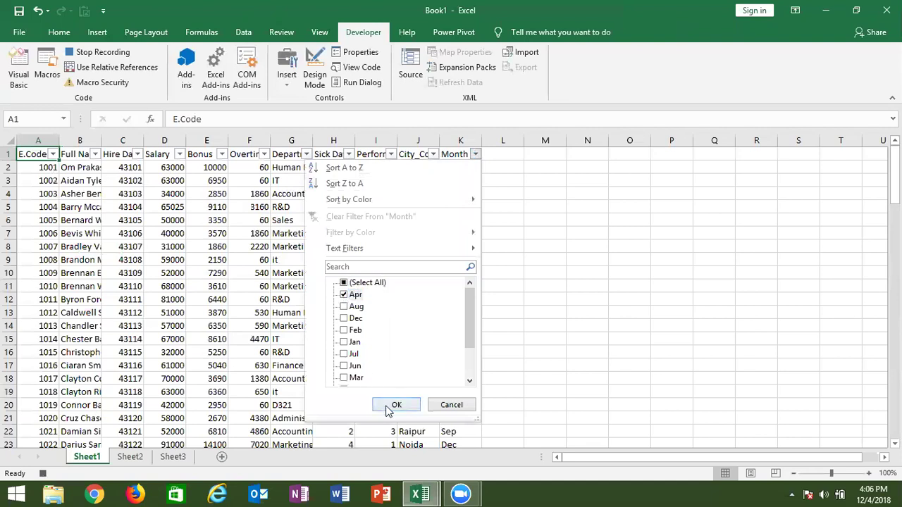
{"action": "left_click", "coordinate": [386, 407]}
{"action": "left_click", "coordinate": [79, 209]}
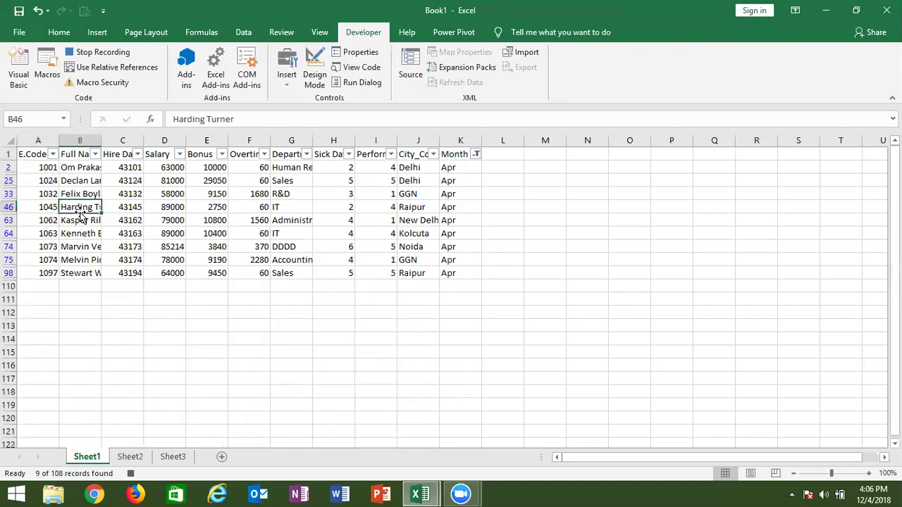
- Select the filtered table from A1 across and down with Ctrl+Shift+arrows
{"action": "left_click", "coordinate": [39, 154]}
{"action": "mouse_move", "coordinate": [151, 186]}
{"action": "left_mouse_down"}
{"action": "mouse_move", "coordinate": [293, 247]}
{"action": "mouse_move", "coordinate": [64, 155]}
{"action": "left_mouse_up"}
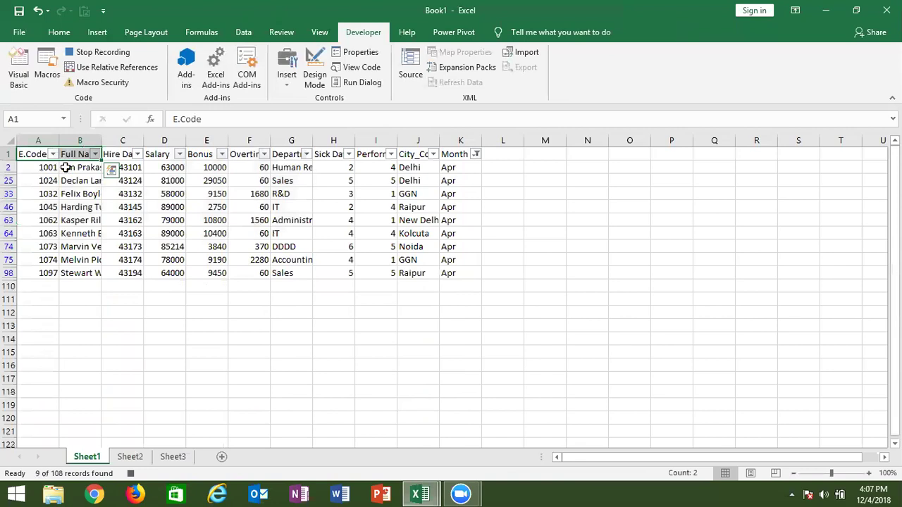
{"action": "left_click", "coordinate": [65, 167]}
{"action": "key", "text": "Up"}
{"action": "key", "text": "Left"}
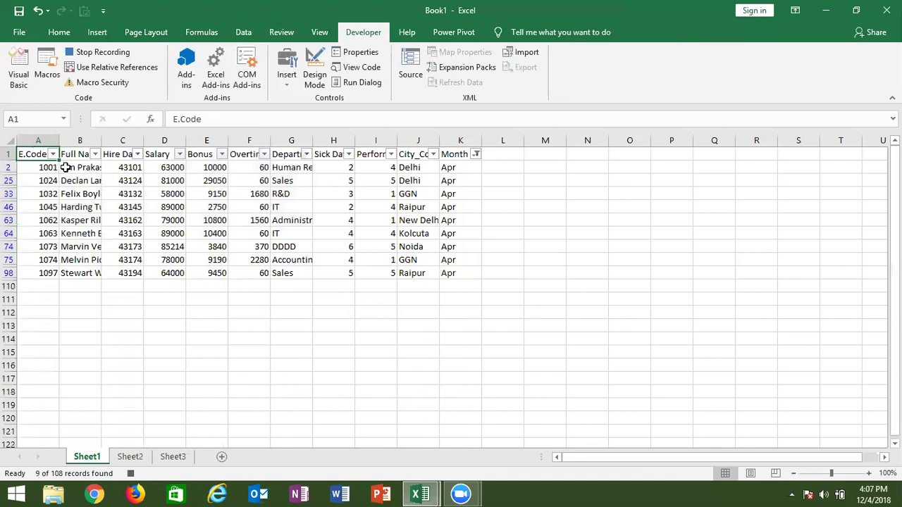
{"action": "key", "text": "ctrl+shift+Right"}
{"action": "key", "text": "ctrl+shift+Down"}
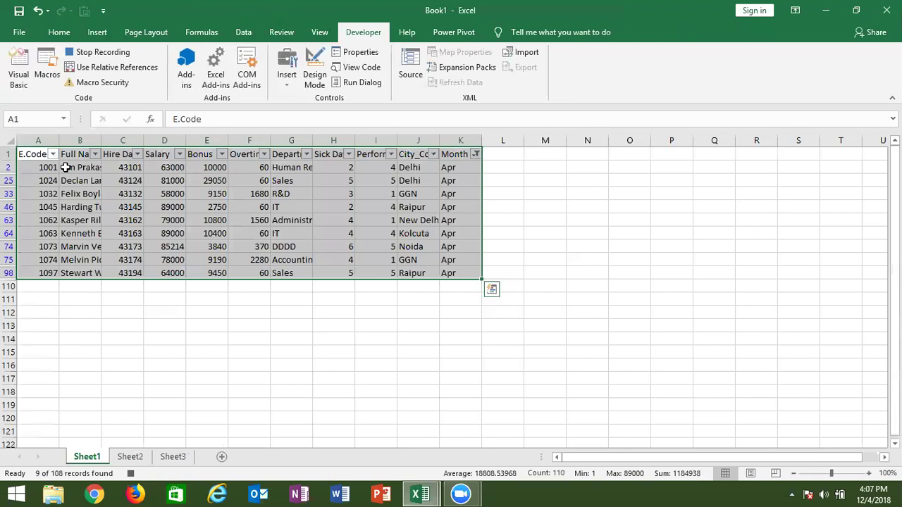
- Narrow the selection to visible cells only via Go To Special
{"action": "left_click", "coordinate": [58, 33]}
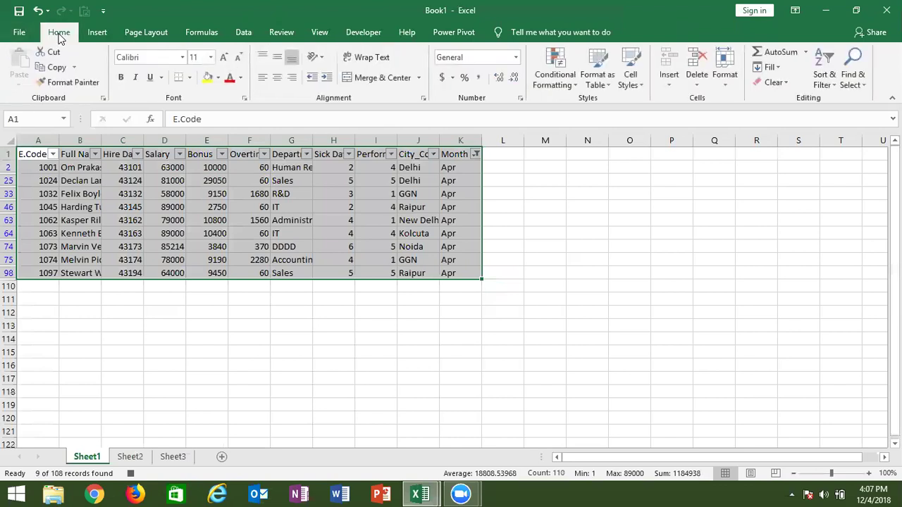
{"action": "left_click", "coordinate": [863, 79]}
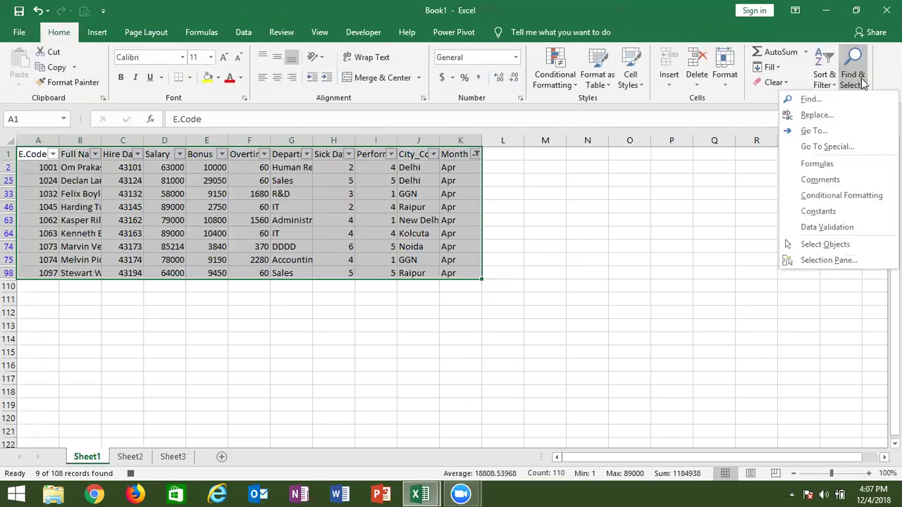
{"action": "left_click", "coordinate": [839, 147]}
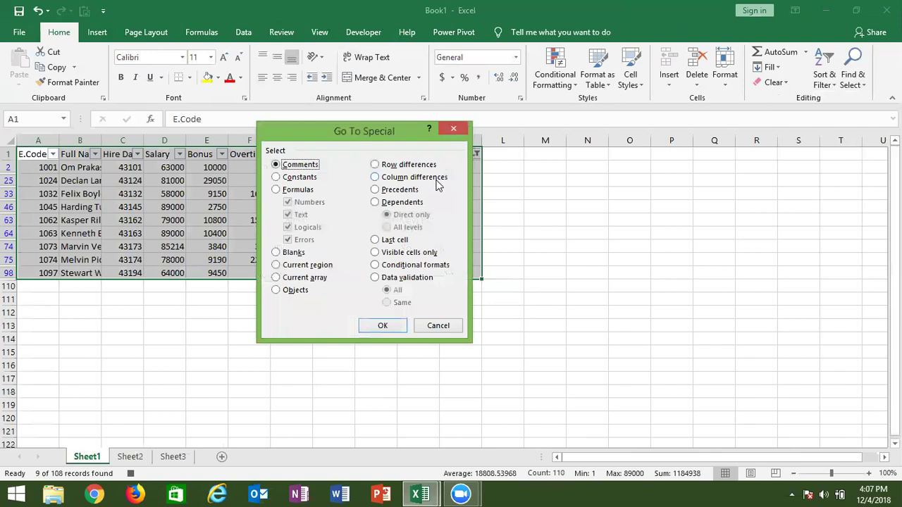
{"action": "left_click", "coordinate": [375, 252]}
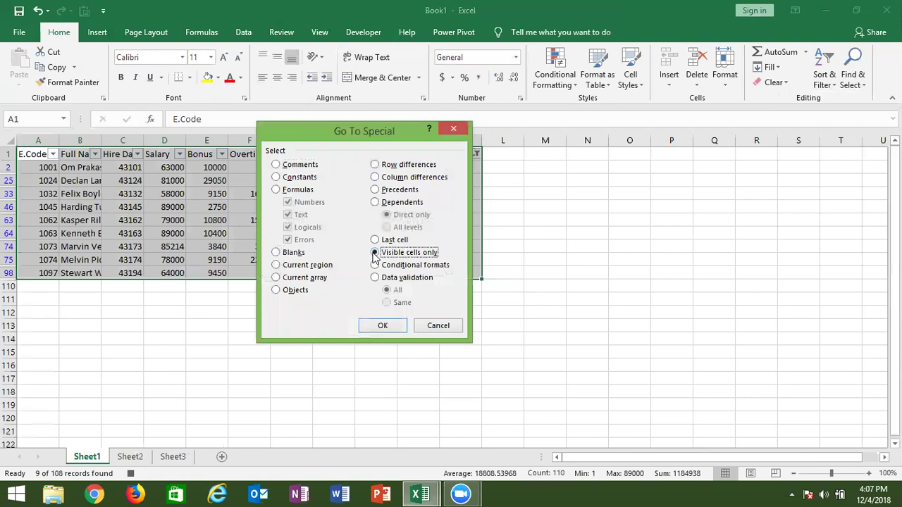
{"action": "left_click", "coordinate": [382, 326]}
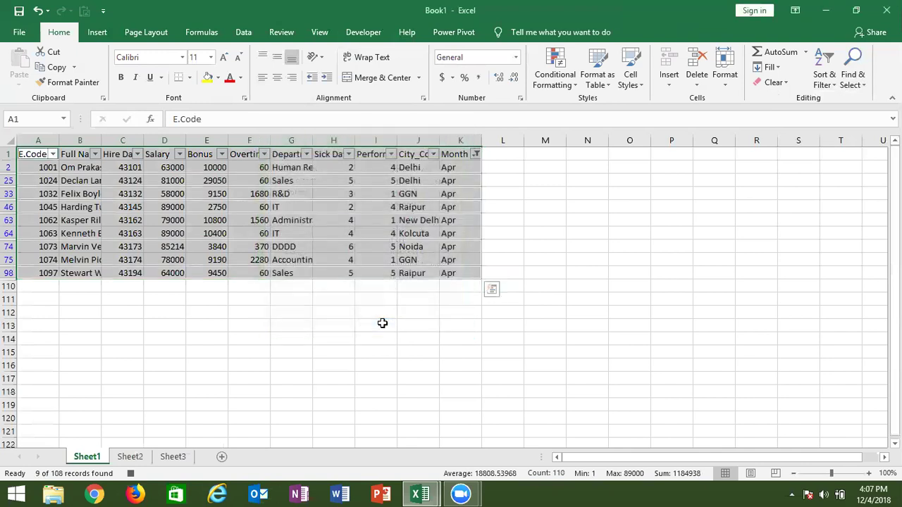
- Copy the visible Apr rows with headers and paste them onto new Sheet5
{"action": "key", "text": "ctrl+c"}
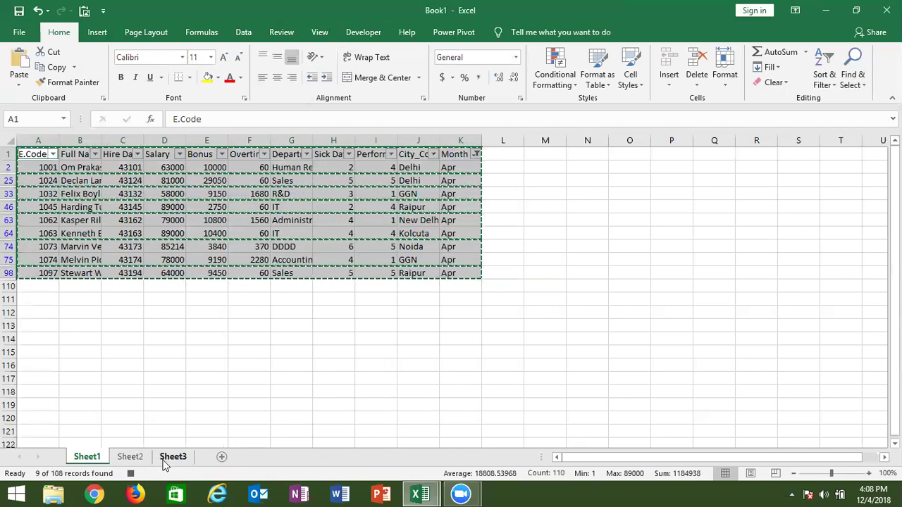
{"action": "left_click", "coordinate": [222, 458]}
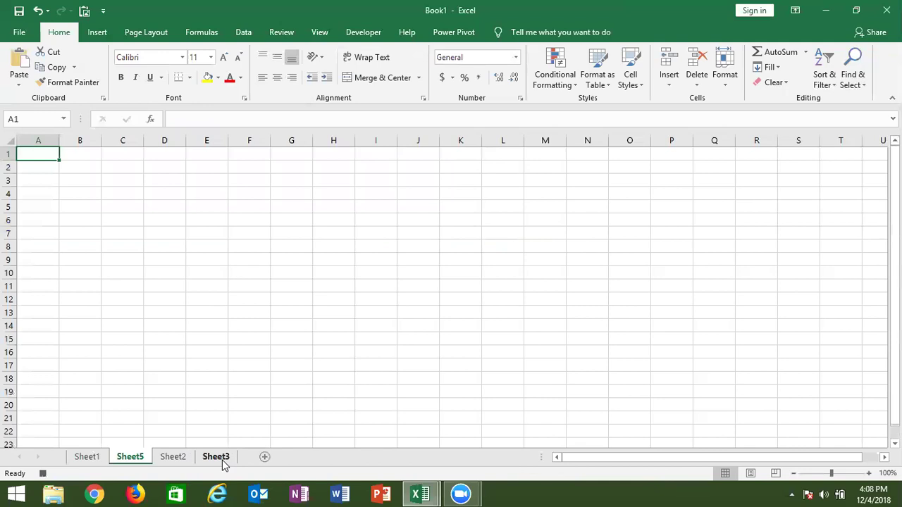
{"action": "key", "text": "ctrl+v"}
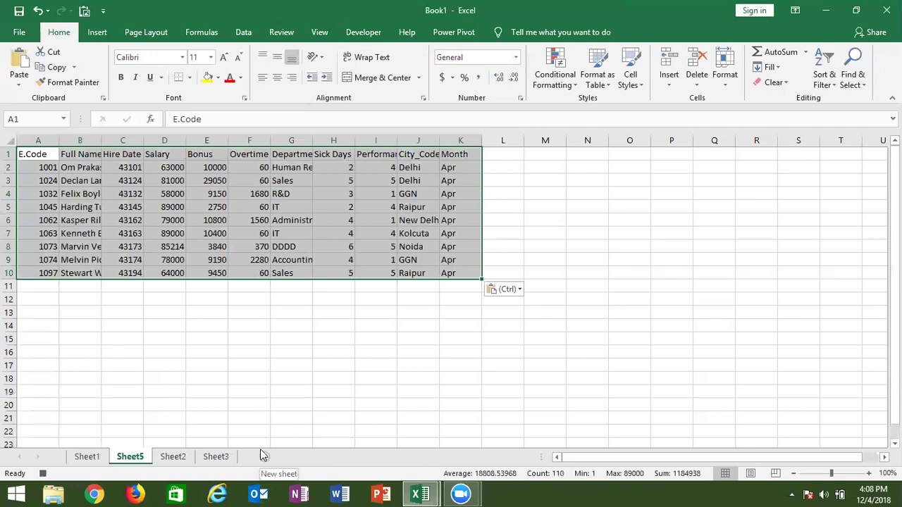
{"action": "left_click", "coordinate": [163, 246]}
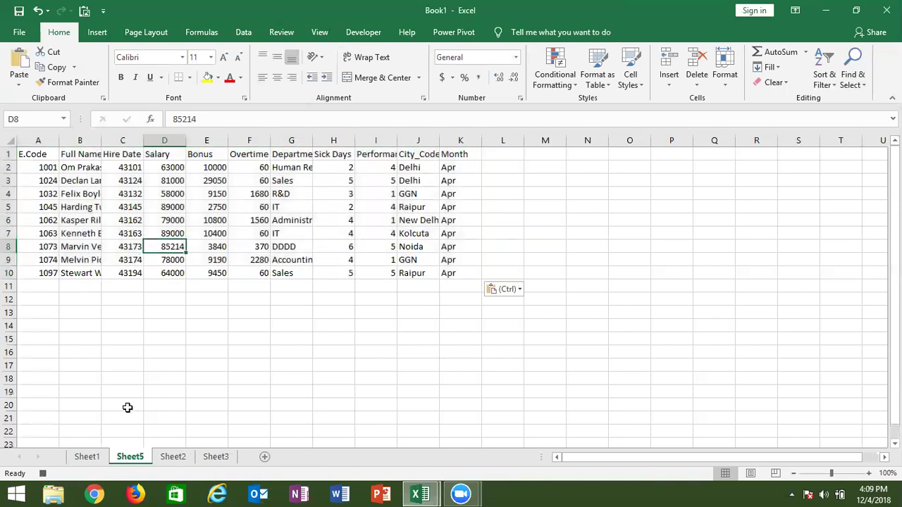
- Rename Sheet5 to Apr
{"action": "double_click", "coordinate": [129, 458]}
{"action": "type", "text": "Apr"}
{"action": "left_click", "coordinate": [148, 354]}
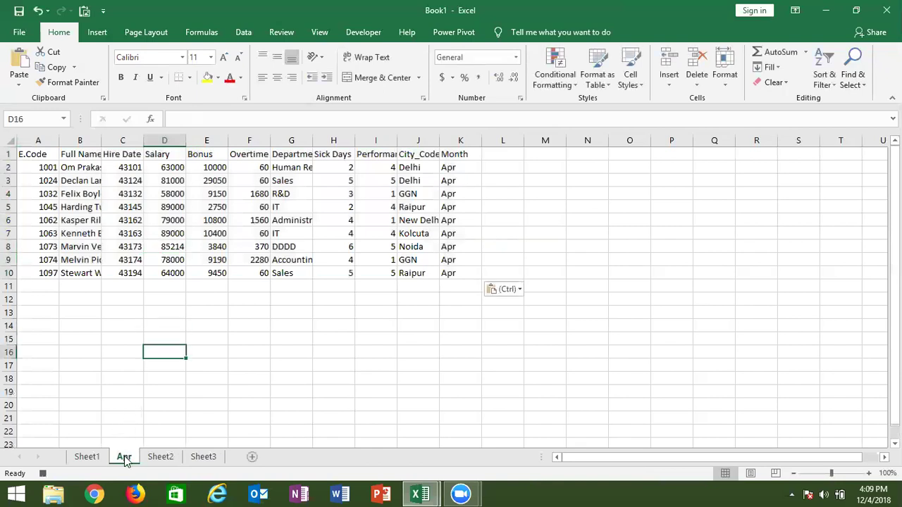
- Move the Apr sheet, without keeping a copy, into a new workbook
{"action": "right_click", "coordinate": [124, 456]}
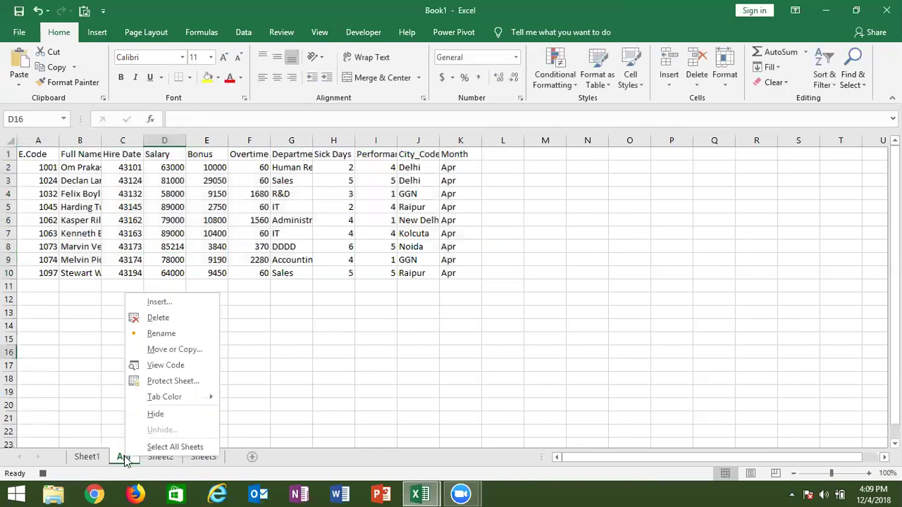
{"action": "left_click", "coordinate": [183, 350]}
{"action": "left_click", "coordinate": [124, 402]}
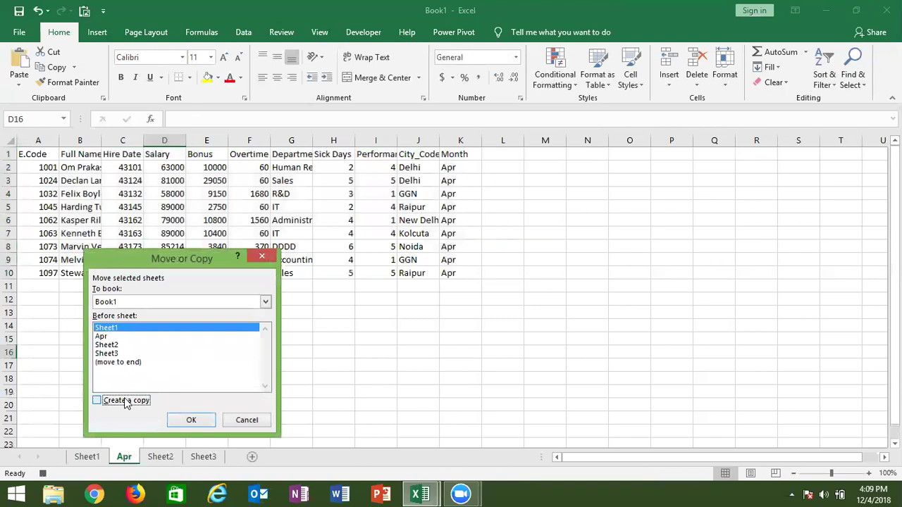
{"action": "left_click", "coordinate": [146, 303]}
{"action": "left_click", "coordinate": [150, 313]}
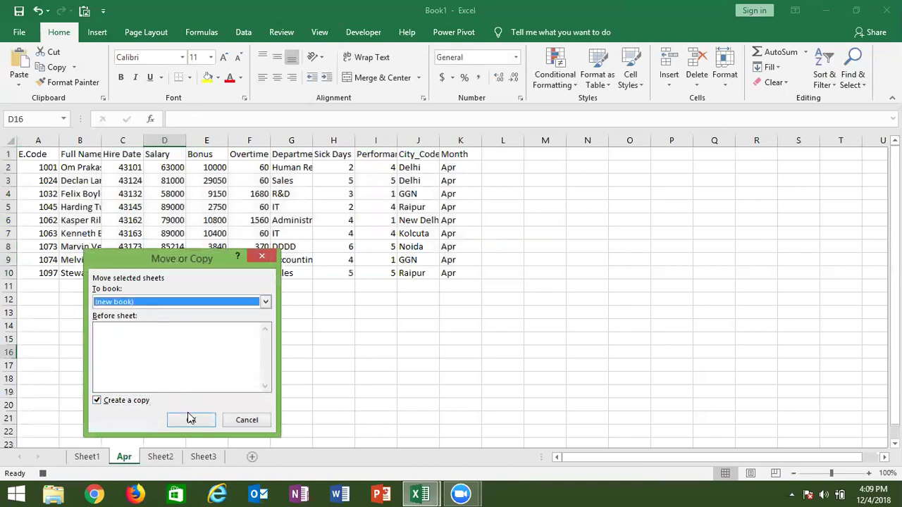
{"action": "left_click", "coordinate": [141, 401]}
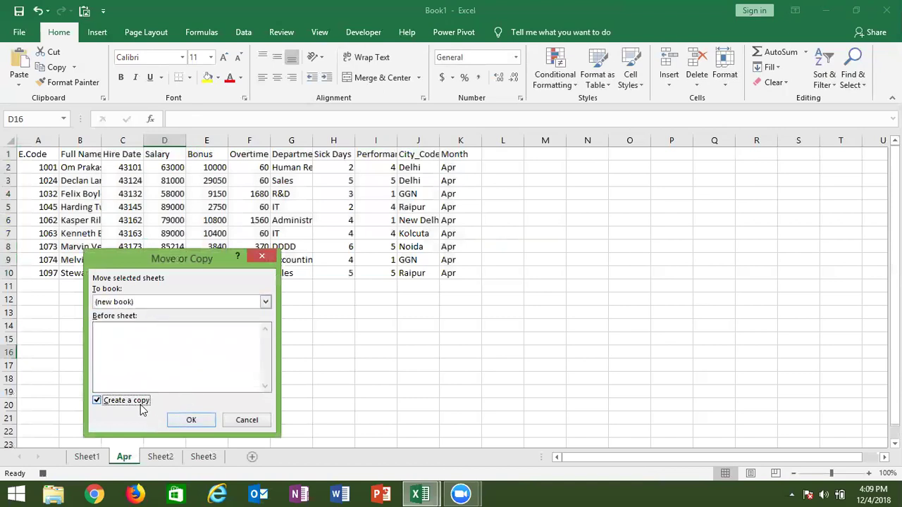
{"action": "left_click", "coordinate": [190, 421]}
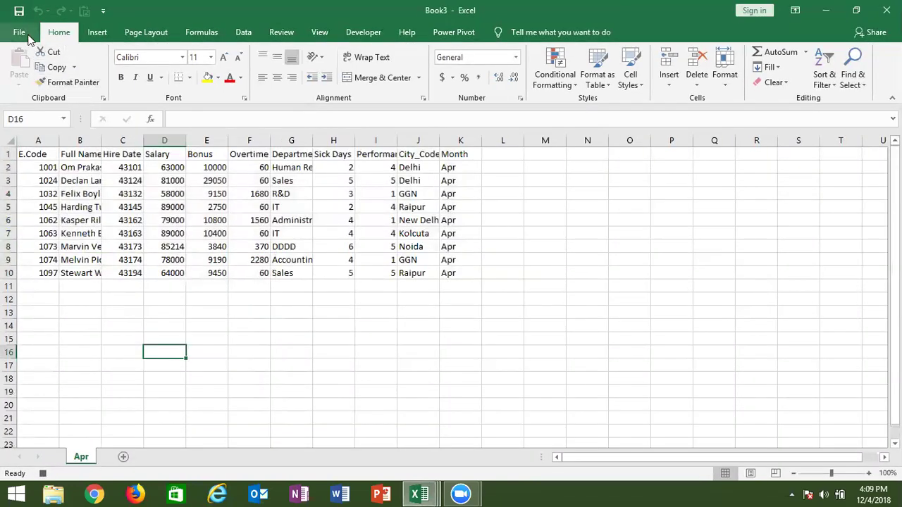
- Save the new workbook to the Desktop as Apr
{"action": "key", "text": "ctrl+s"}
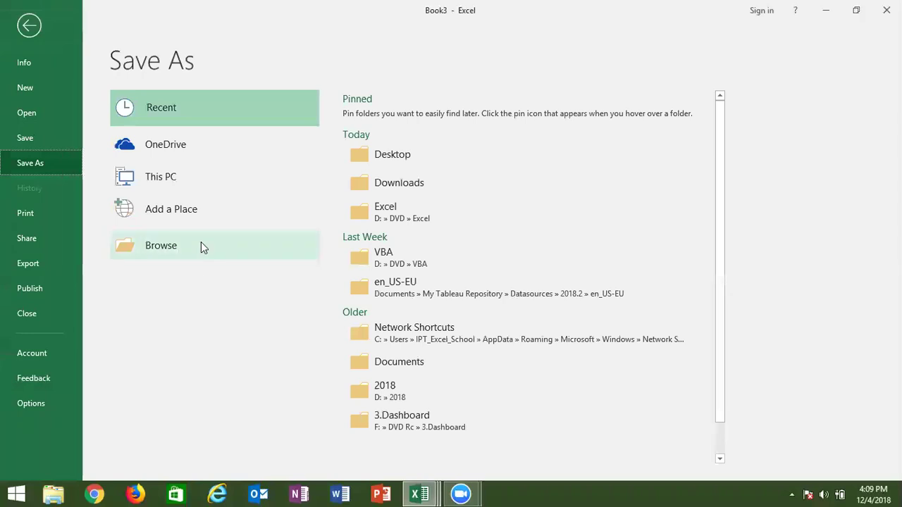
{"action": "left_click", "coordinate": [405, 154]}
{"action": "type", "text": "Apr"}
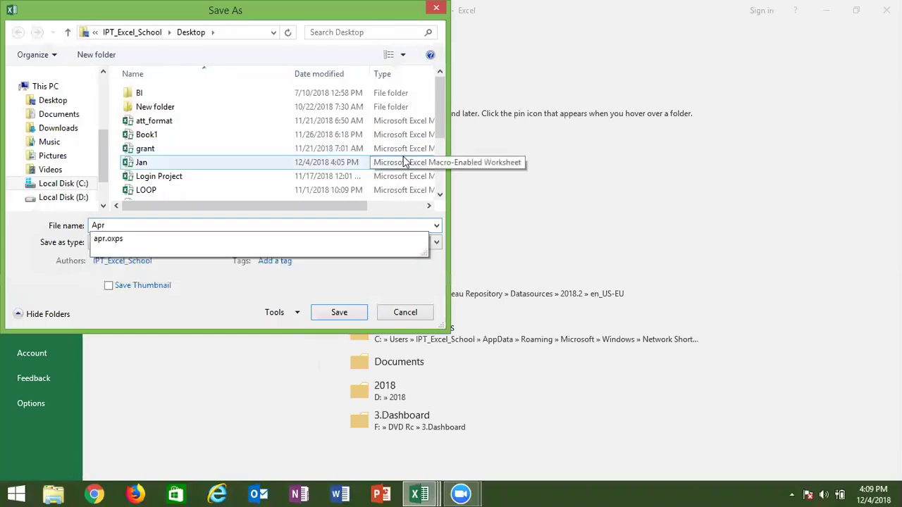
{"action": "left_click", "coordinate": [220, 309]}
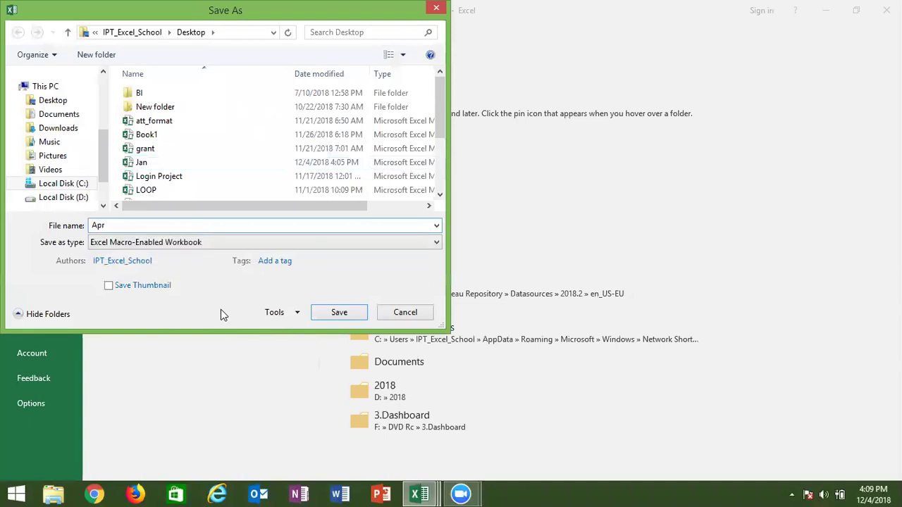
{"action": "left_click", "coordinate": [349, 318]}
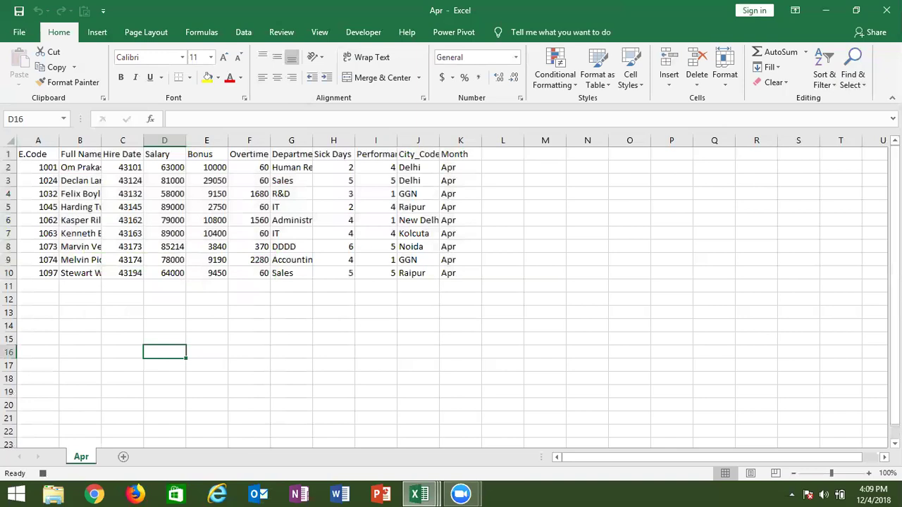
{"action": "mouse_move", "coordinate": [901, 1]}
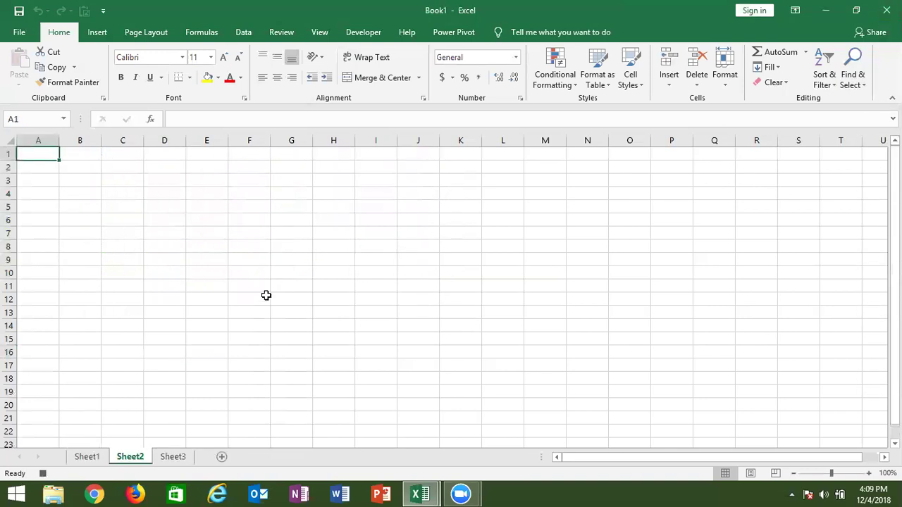
- Stop recording and open Macro1 for editing from the Macros list
{"action": "left_click", "coordinate": [43, 474]}
{"action": "left_click", "coordinate": [351, 34]}
{"action": "left_click", "coordinate": [46, 70]}
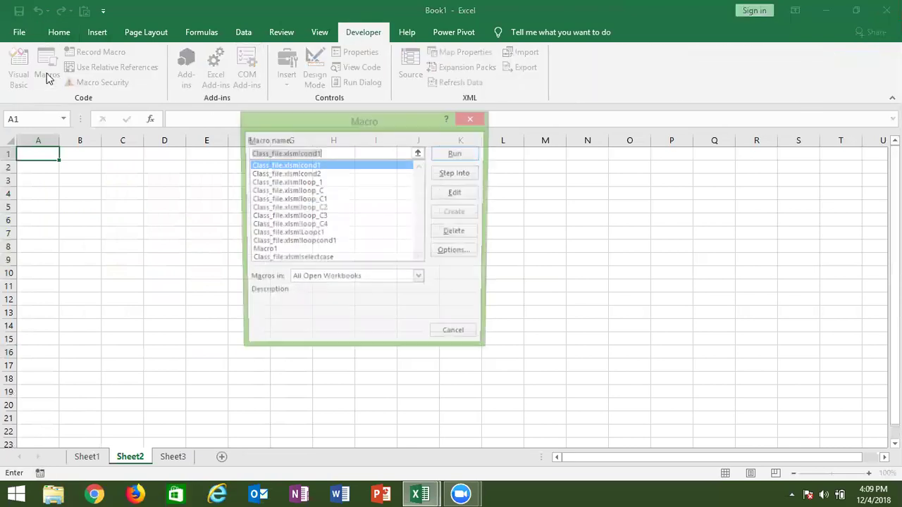
{"action": "left_click", "coordinate": [282, 251]}
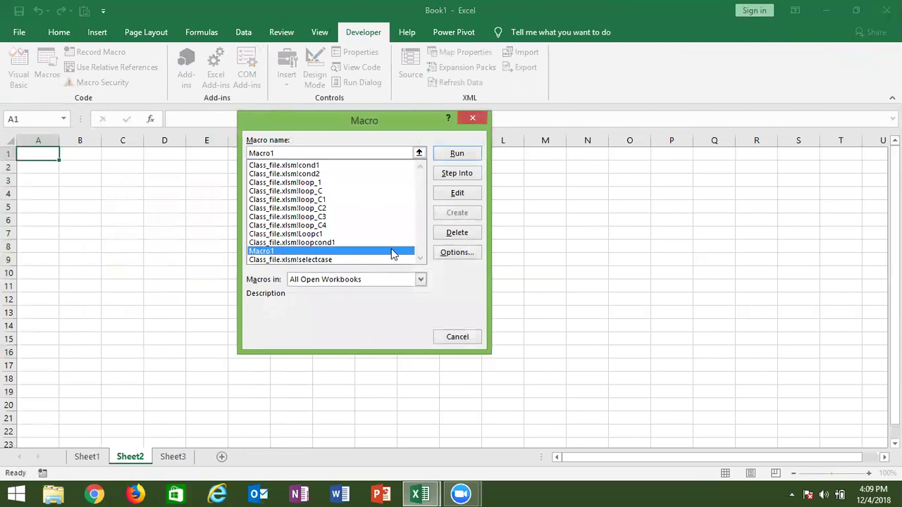
{"action": "left_click", "coordinate": [469, 197]}
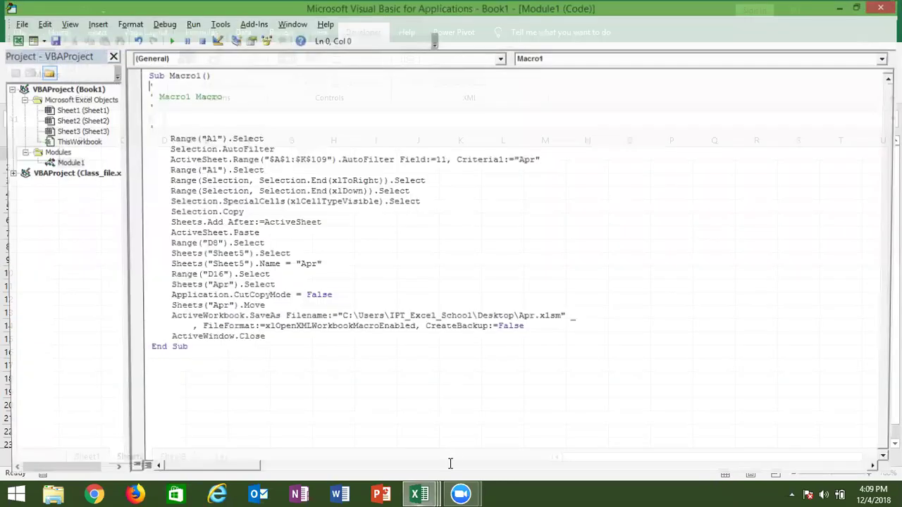
- Close Class_file with Don't Save and return to the VBA editor
{"action": "mouse_move", "coordinate": [423, 494]}
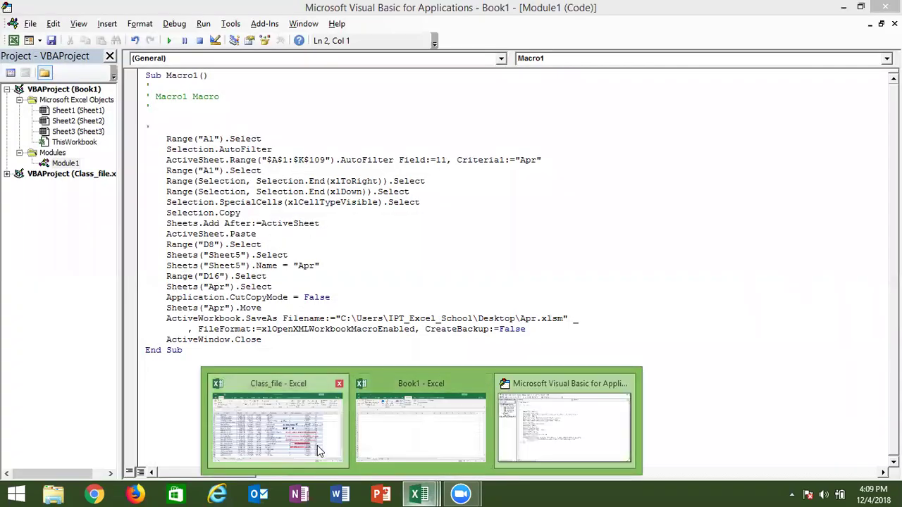
{"action": "left_click", "coordinate": [318, 449]}
{"action": "left_click", "coordinate": [887, 10]}
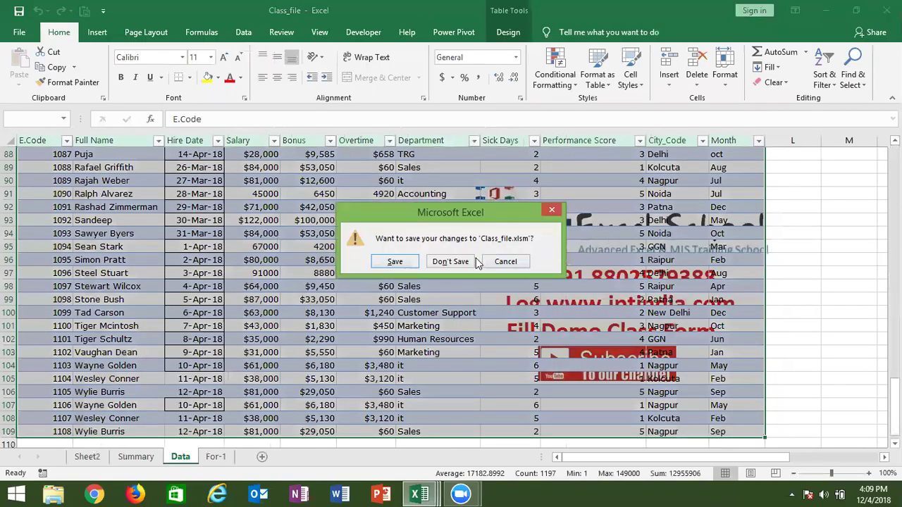
{"action": "left_click", "coordinate": [466, 261]}
{"action": "mouse_move", "coordinate": [421, 495]}
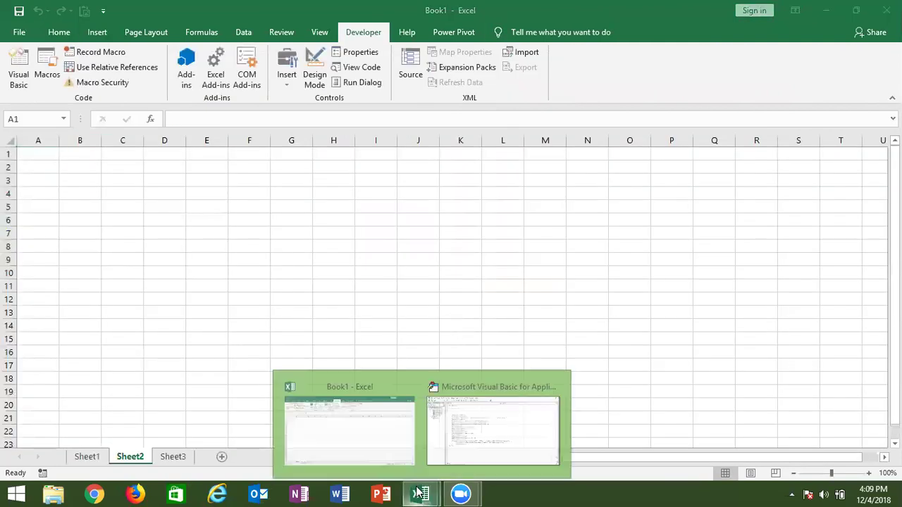
{"action": "left_click", "coordinate": [467, 439]}
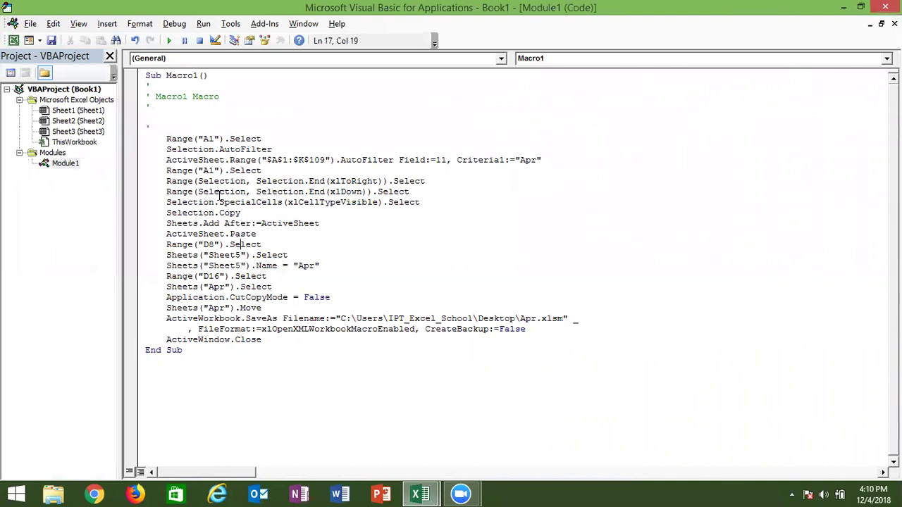
- Delete Macro1's Selection.AutoFilter line and select the $A$1:$K$109 range address
{"action": "left_click", "coordinate": [162, 150]}
{"action": "key", "text": "shift+Down"}
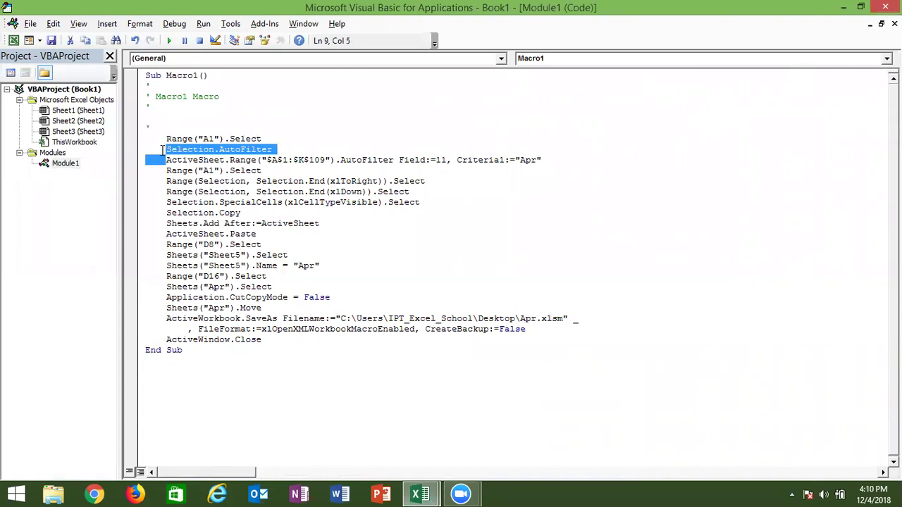
{"action": "key", "text": "shift+Left"}
{"action": "key", "text": "shift+Left"}
{"action": "key", "text": "Delete"}
{"action": "key", "text": "Delete"}
{"action": "key", "text": "Delete"}
{"action": "key", "text": "Delete"}
{"action": "key", "text": "Delete"}
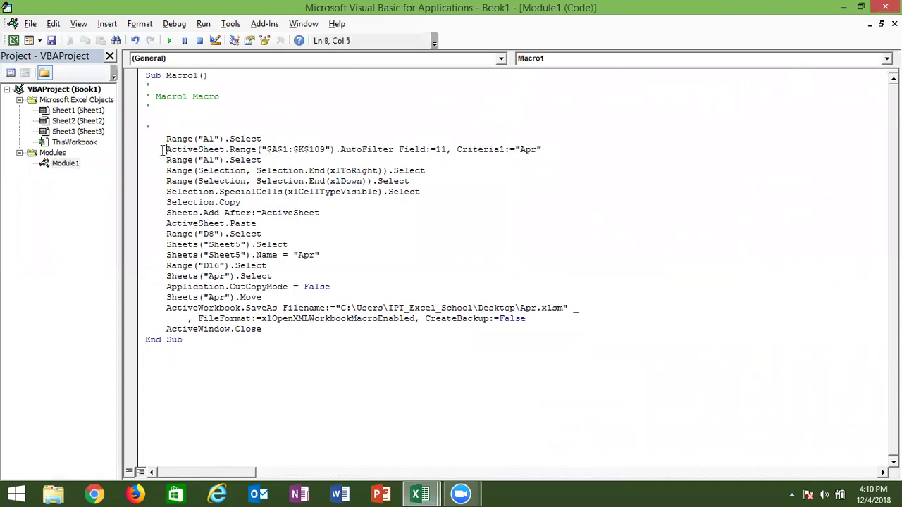
{"action": "left_click", "coordinate": [284, 150]}
{"action": "left_click_drag", "start_coordinate": [325, 150], "coordinate": [270, 152]}
- Clear and reapply the Sheet1 filter from E.Code so all employee rows show, then return to the code
{"action": "key", "text": "alt+F11"}
{"action": "left_click", "coordinate": [97, 457]}
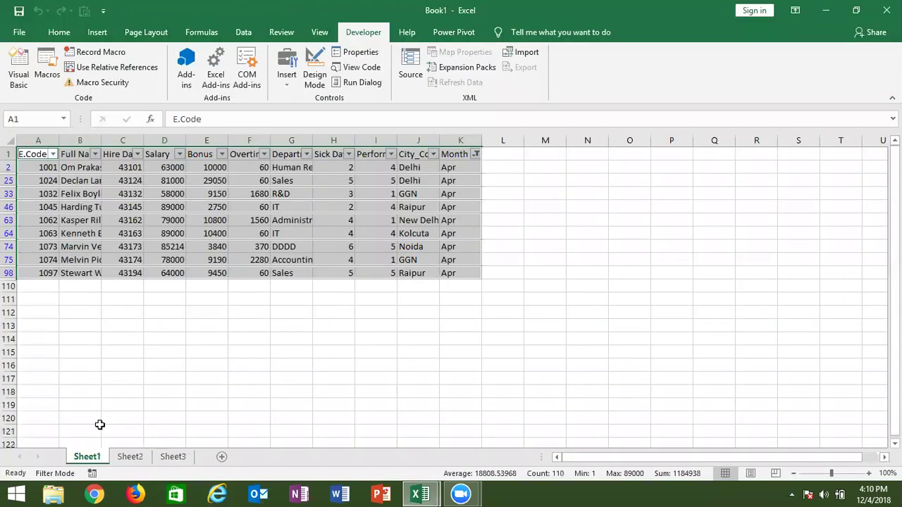
{"action": "key", "text": "ctrl+shift+l"}
{"action": "left_click", "coordinate": [127, 209]}
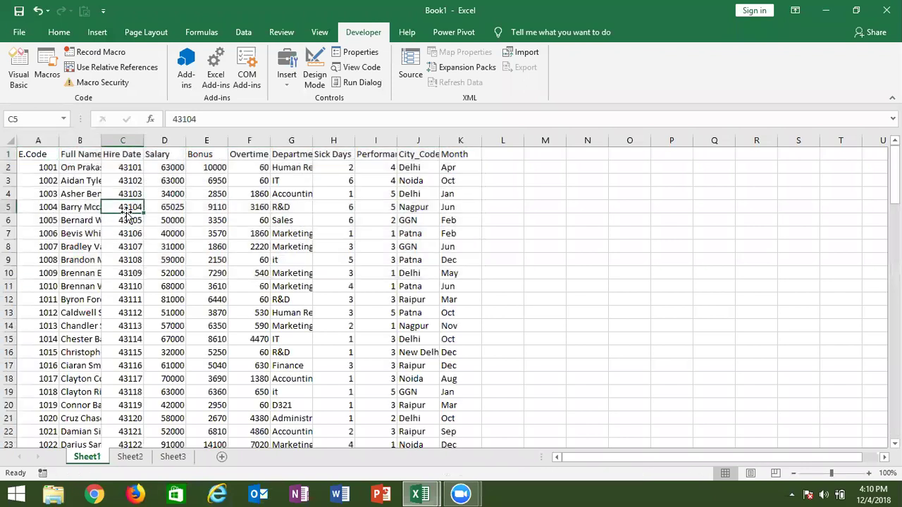
{"action": "left_click", "coordinate": [43, 155]}
{"action": "key", "text": "ctrl+shift+l"}
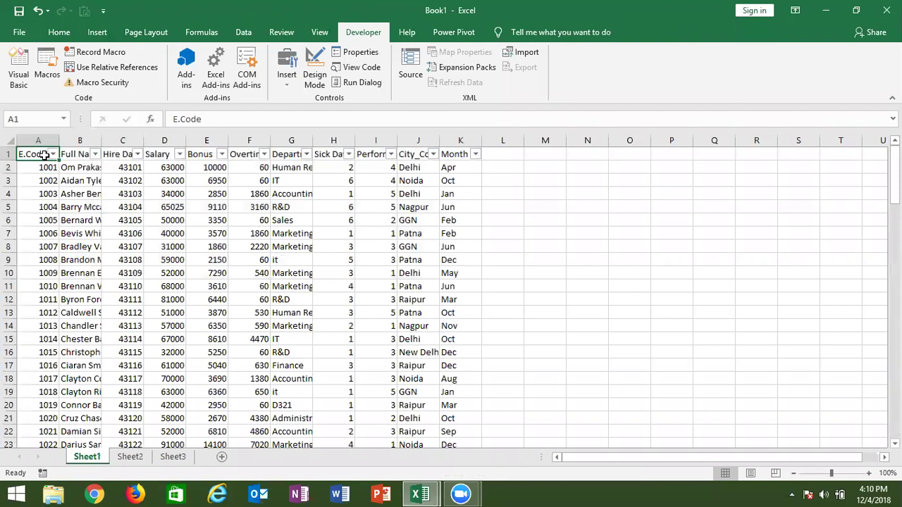
{"action": "key", "text": "alt+F11"}
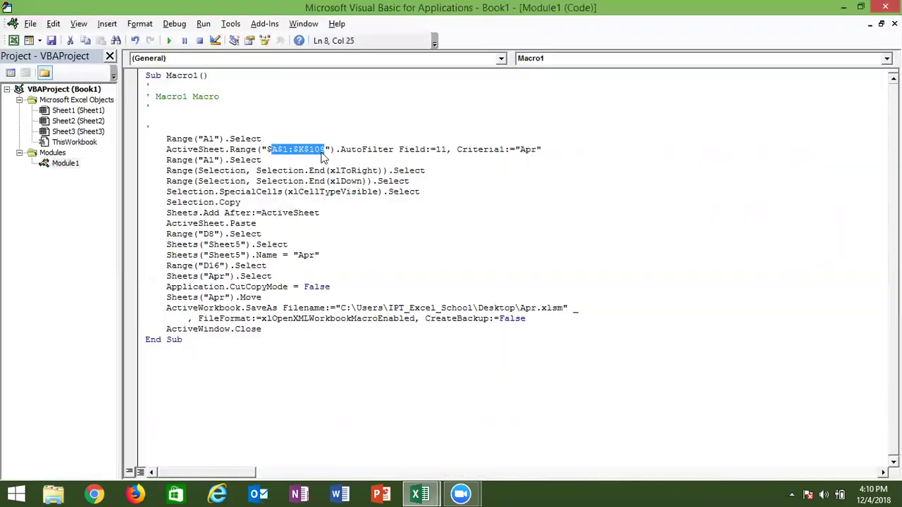
- Trim the AutoFilter range to $A$1 and review the range-extending and visible-cells lines
{"action": "left_click", "coordinate": [327, 149]}
{"action": "key", "text": "BackSpace"}
{"action": "key", "text": "BackSpace"}
{"action": "key", "text": "BackSpace"}
{"action": "key", "text": "BackSpace"}
{"action": "key", "text": "BackSpace"}
{"action": "key", "text": "BackSpace"}
{"action": "key", "text": "BackSpace"}
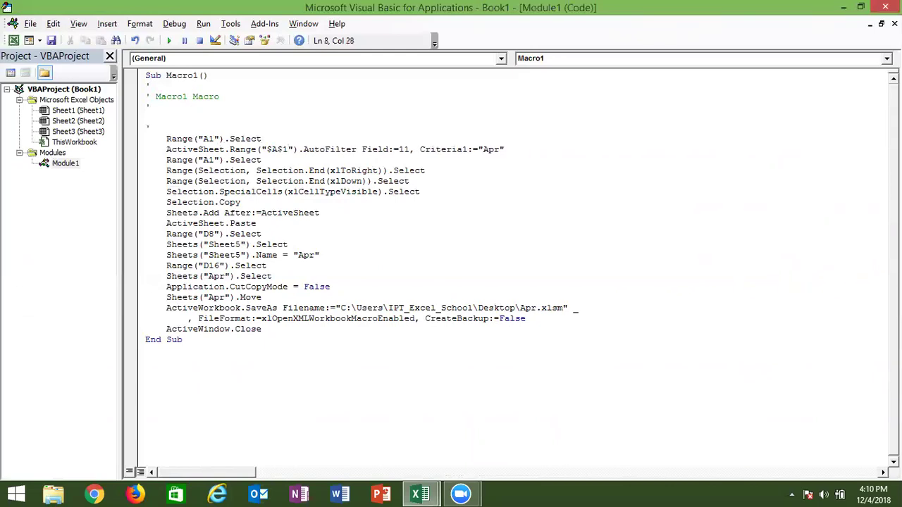
{"action": "left_click", "coordinate": [363, 161]}
{"action": "left_click", "coordinate": [482, 150]}
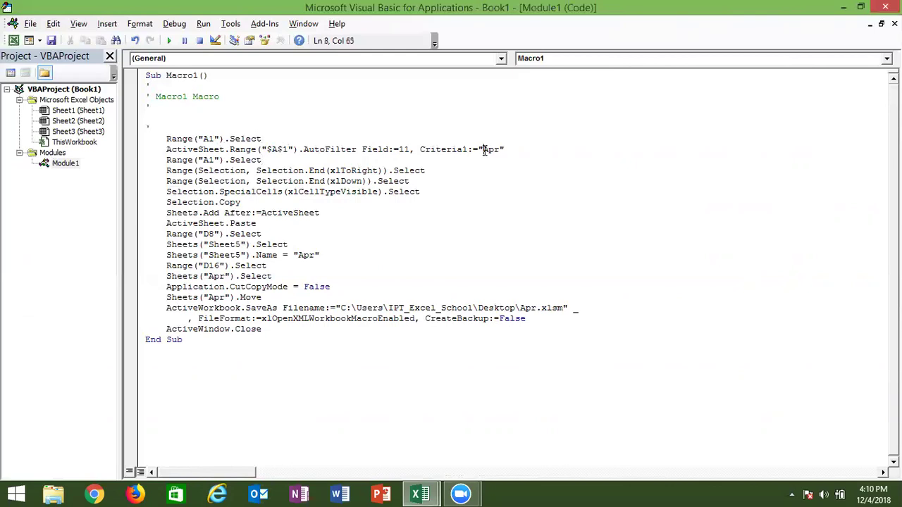
{"action": "left_click", "coordinate": [167, 170]}
{"action": "left_click_drag", "start_coordinate": [167, 171], "coordinate": [415, 183]}
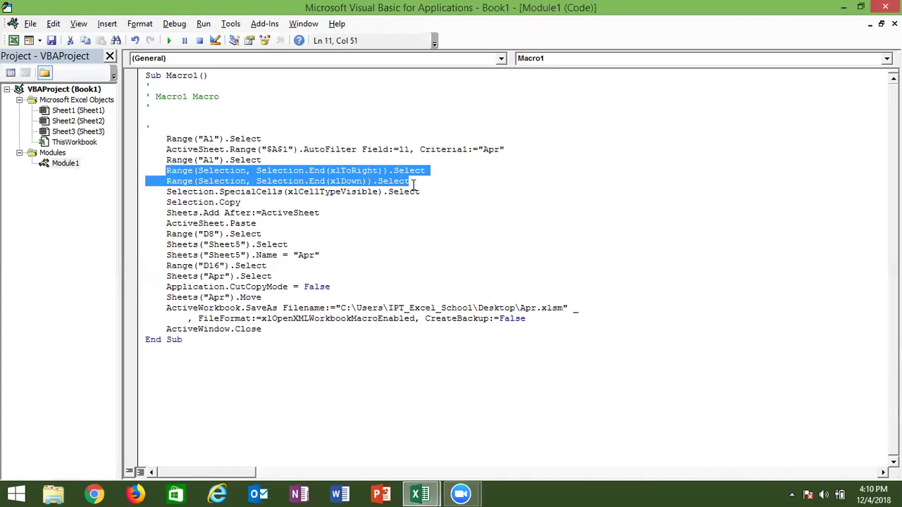
{"action": "left_click_drag", "start_coordinate": [420, 191], "coordinate": [166, 192]}
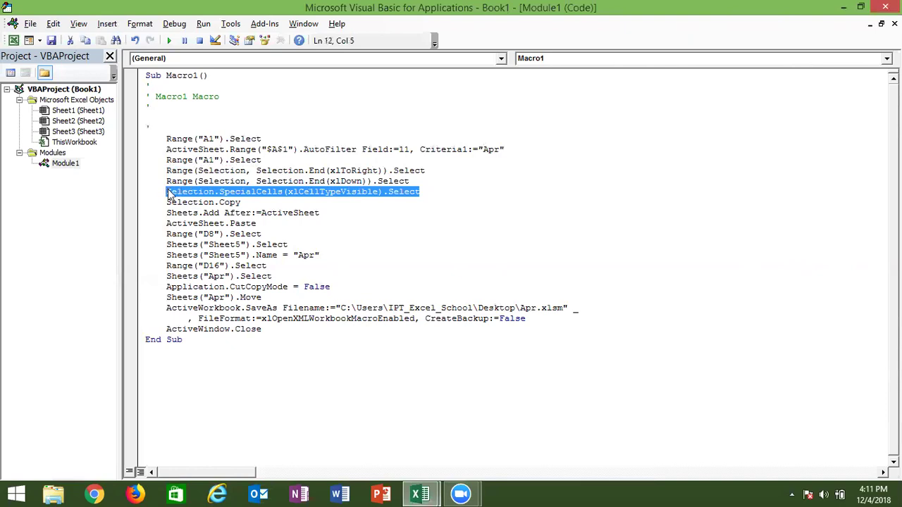
{"action": "left_click", "coordinate": [182, 203]}
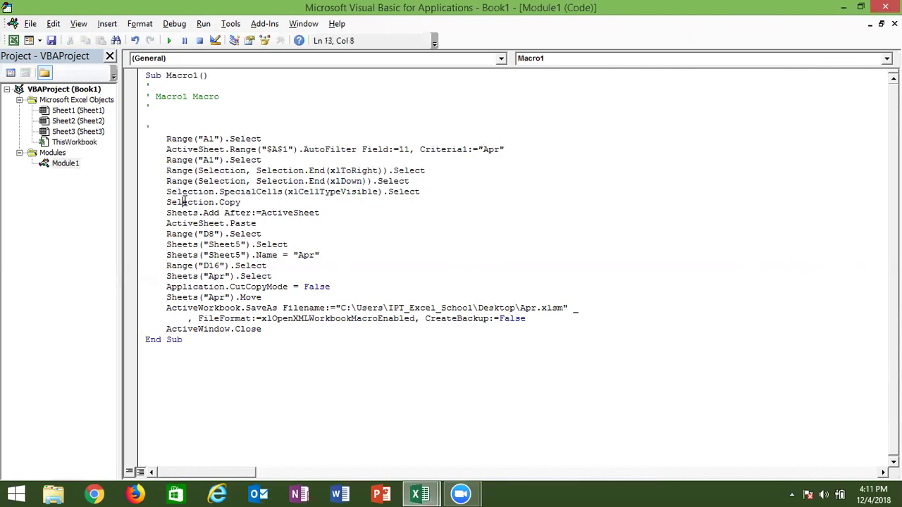
- Delete the Sheets("Sheet5").Select line and make the rename line use ActiveSheet.Name = "Apr"
{"action": "left_click", "coordinate": [193, 234]}
{"action": "left_click_drag", "start_coordinate": [289, 244], "coordinate": [166, 248]}
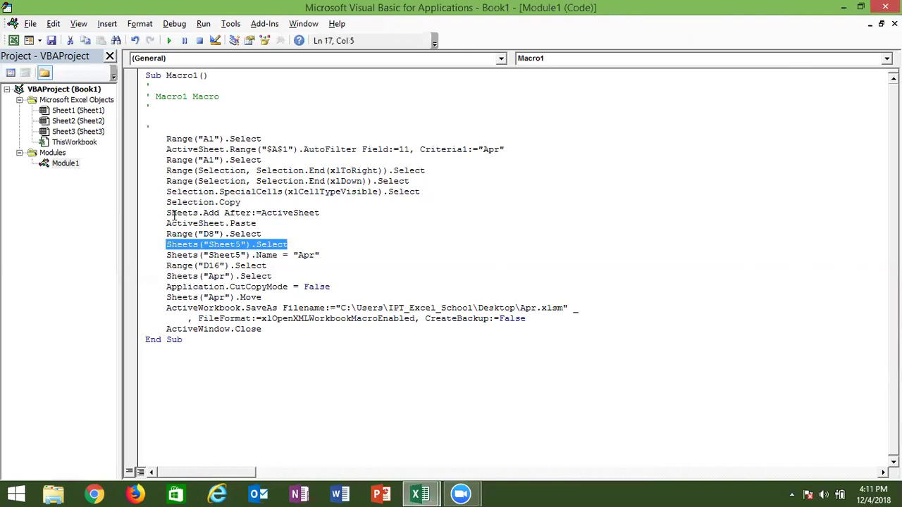
{"action": "key", "text": "Delete"}
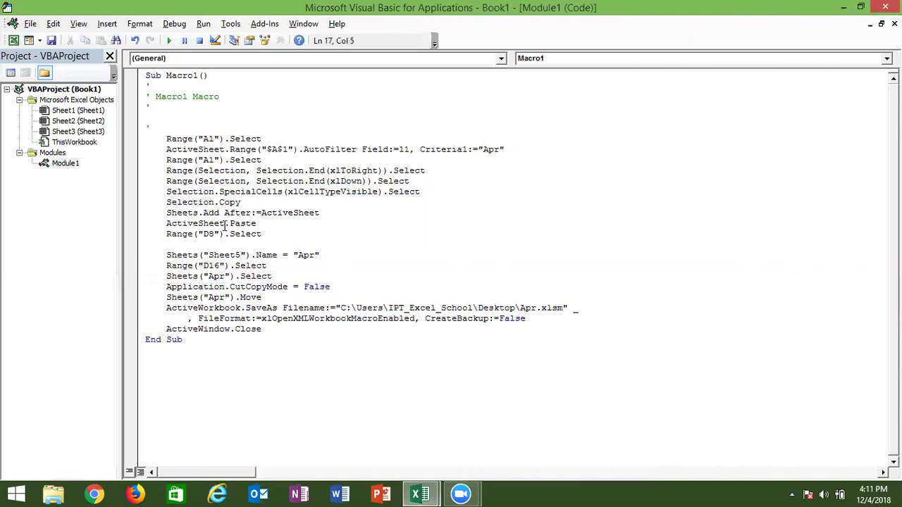
{"action": "left_click_drag", "start_coordinate": [224, 224], "coordinate": [166, 224]}
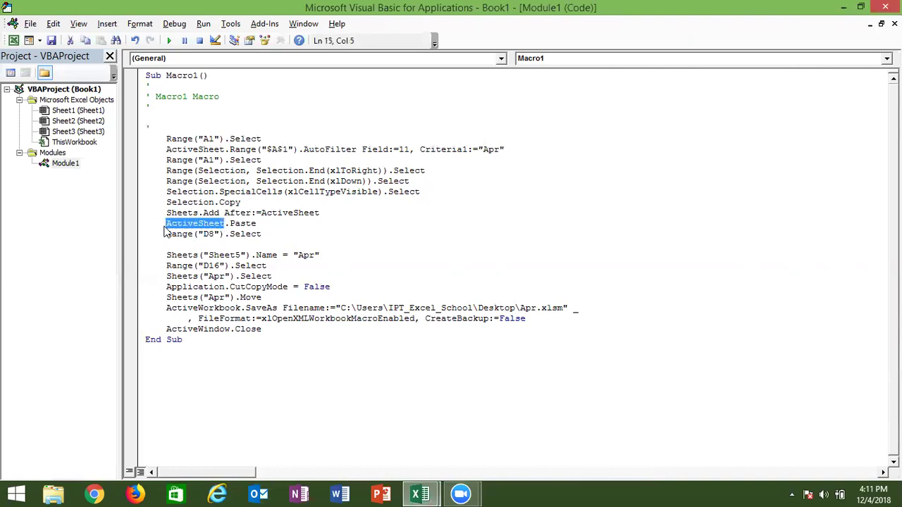
{"action": "left_click_drag", "start_coordinate": [250, 255], "coordinate": [167, 258]}
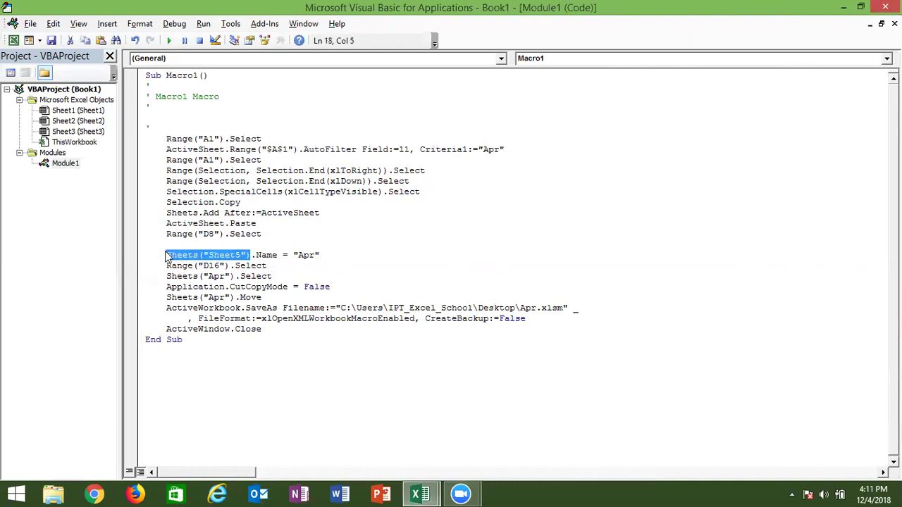
{"action": "key", "text": "ctrl+v"}
{"action": "left_click", "coordinate": [204, 244]}
{"action": "key", "text": "alt+F11"}
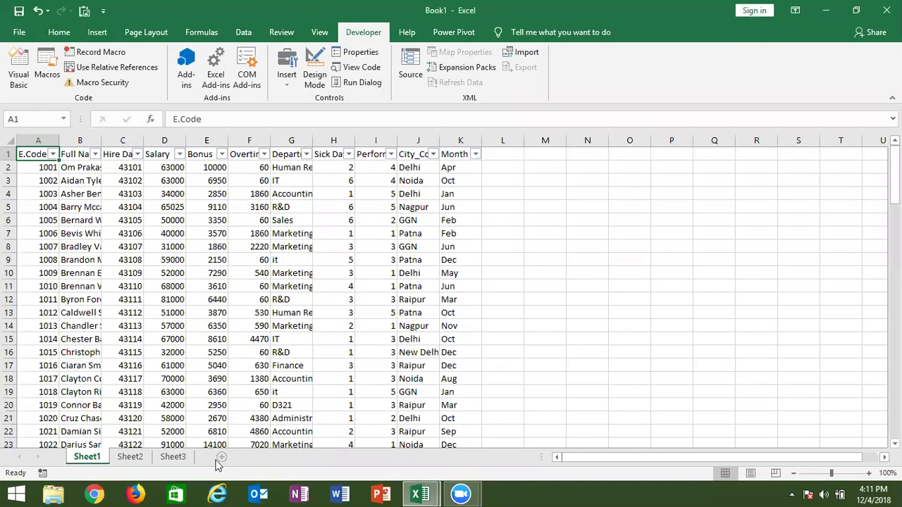
{"action": "left_click", "coordinate": [221, 457]}
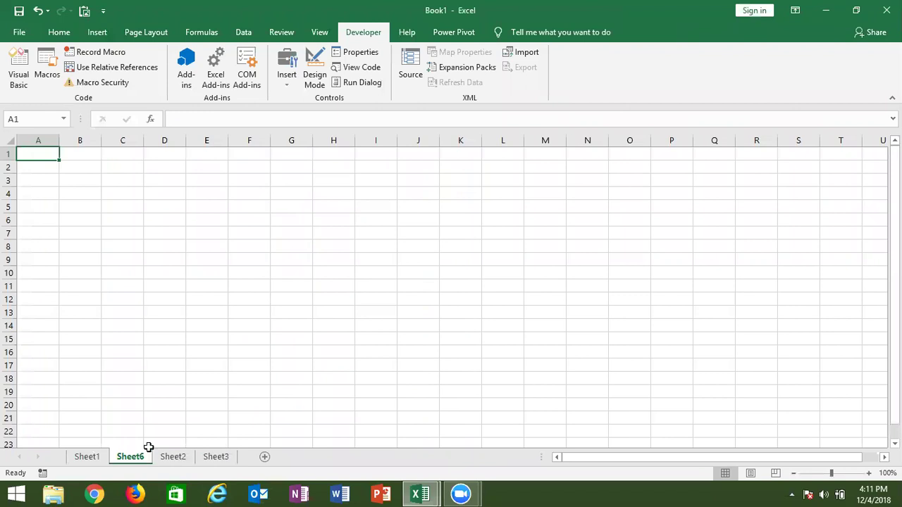
{"action": "right_click", "coordinate": [127, 463]}
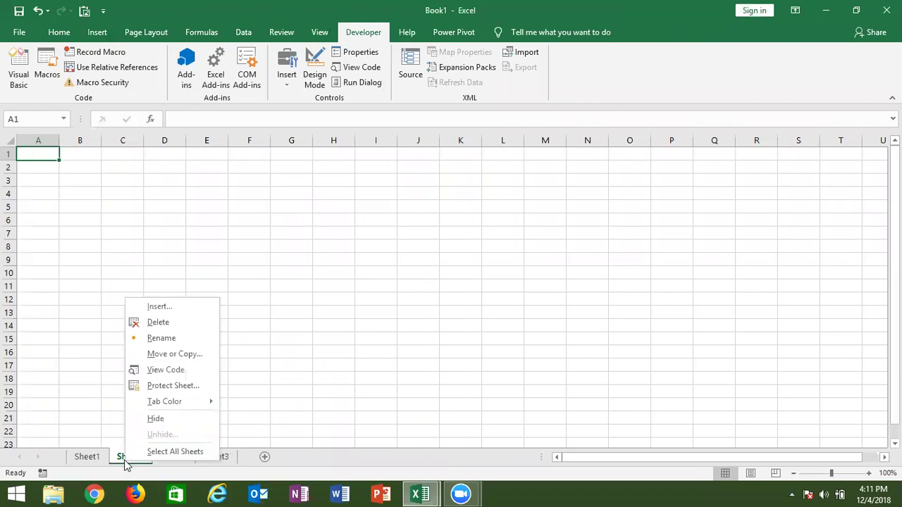
{"action": "left_click", "coordinate": [157, 322]}
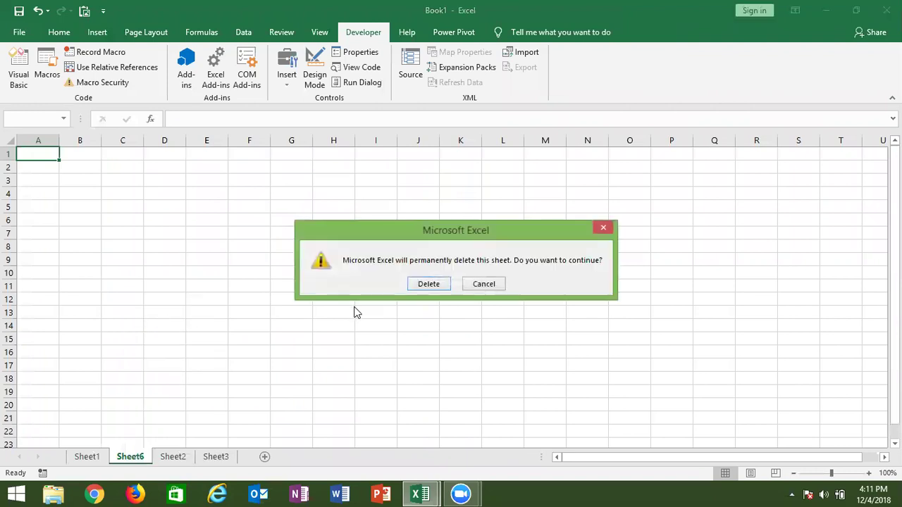
{"action": "left_click", "coordinate": [411, 283]}
- Walk through the remaining code, highlighting the Name property, SaveAs and its Filename argument
{"action": "key", "text": "alt+F11"}
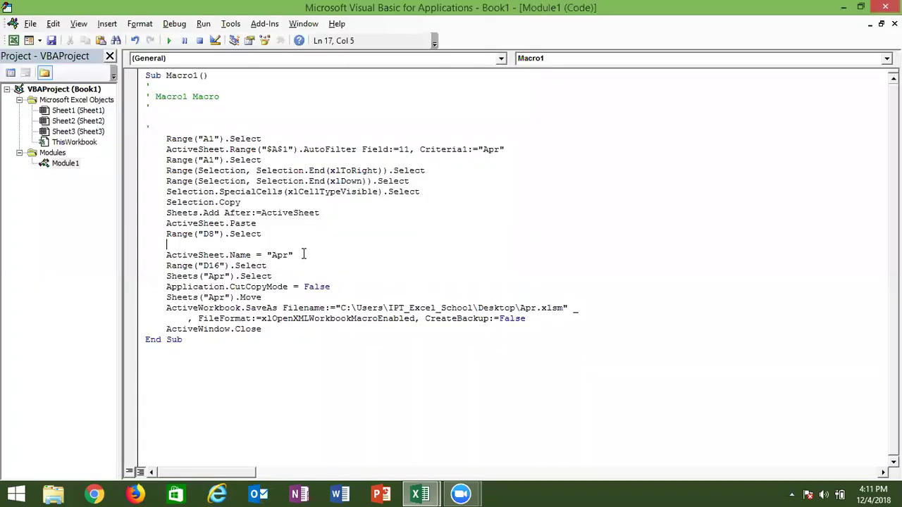
{"action": "double_click", "coordinate": [248, 254]}
{"action": "left_click", "coordinate": [248, 265]}
{"action": "left_click", "coordinate": [251, 275]}
{"action": "left_click", "coordinate": [251, 287]}
{"action": "left_click", "coordinate": [270, 296]}
{"action": "left_click", "coordinate": [262, 309]}
{"action": "double_click", "coordinate": [276, 308]}
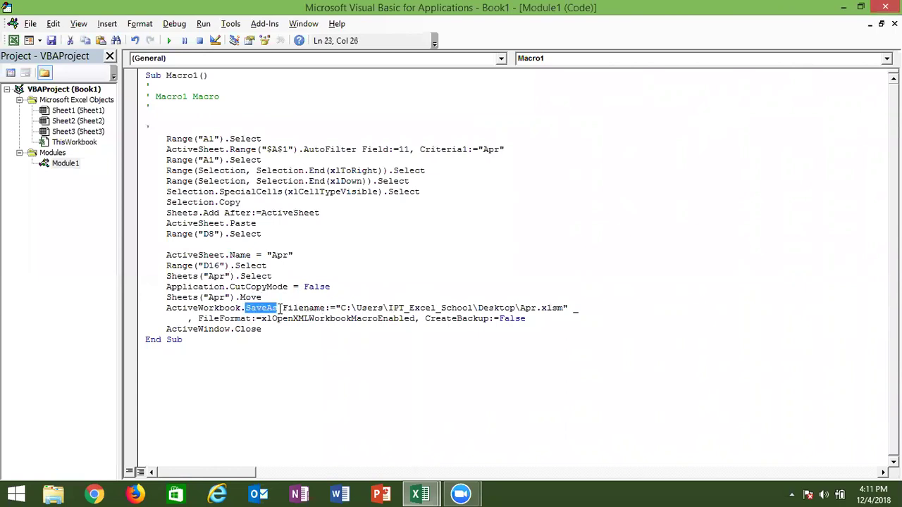
{"action": "double_click", "coordinate": [304, 308]}
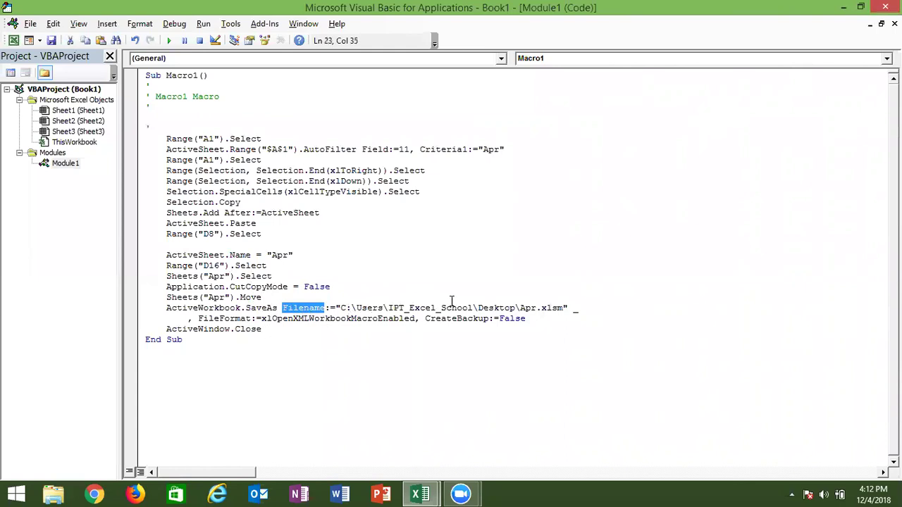
{"action": "left_click", "coordinate": [528, 308]}
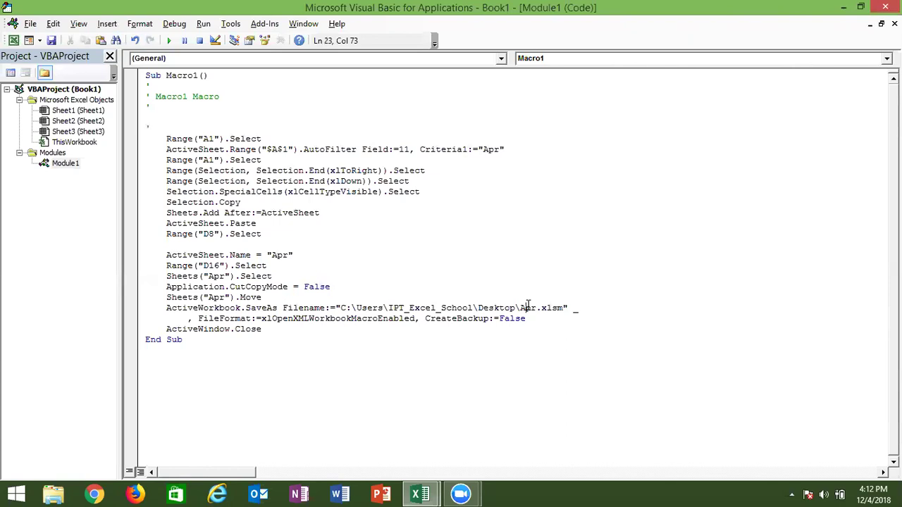
- Point out the hard-coded Apr criterion, then delete the empty line above ActiveSheet.Name
{"action": "double_click", "coordinate": [498, 159]}
{"action": "double_click", "coordinate": [491, 150]}
{"action": "double_click", "coordinate": [222, 256]}
{"action": "left_click", "coordinate": [202, 242]}
{"action": "key", "text": "Delete"}
{"action": "key", "text": "Delete"}
{"action": "key", "text": "Delete"}
{"action": "key", "text": "Delete"}
{"action": "key", "text": "Delete"}
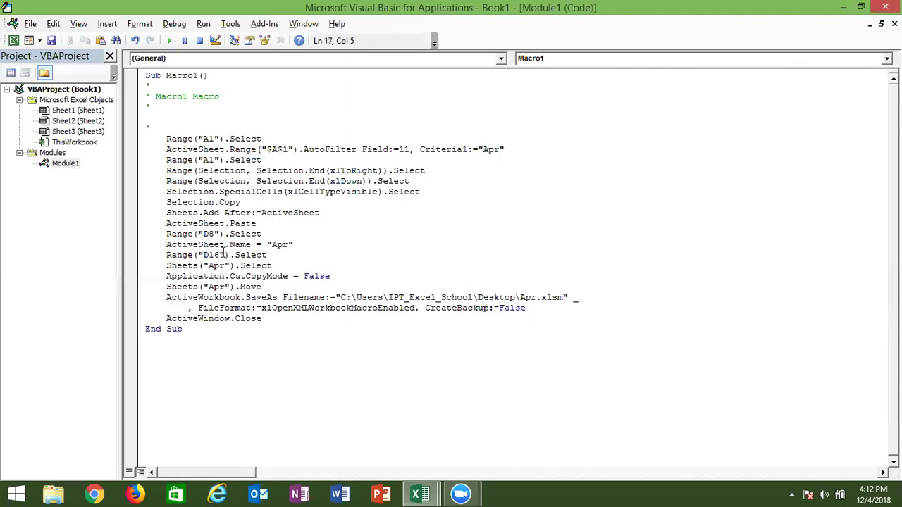
- Insert blank lines above the first Range("A1") statement
{"action": "left_click", "coordinate": [167, 138]}
{"action": "key", "text": "Return"}
{"action": "key", "text": "Return"}
{"action": "key", "text": "Return"}
{"action": "key", "text": "Up"}
{"action": "key", "text": "Up"}
{"action": "key", "text": "Up"}
- Add Dim r As String and r = InputBox("Enter Month Name") at the top of Macro1
{"action": "type", "text": "dim"}
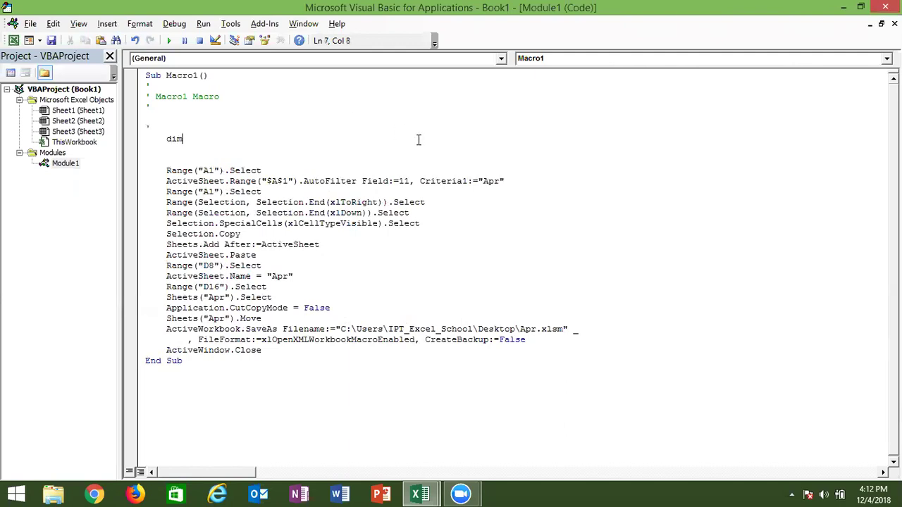
{"action": "type", "text": " r as str"}
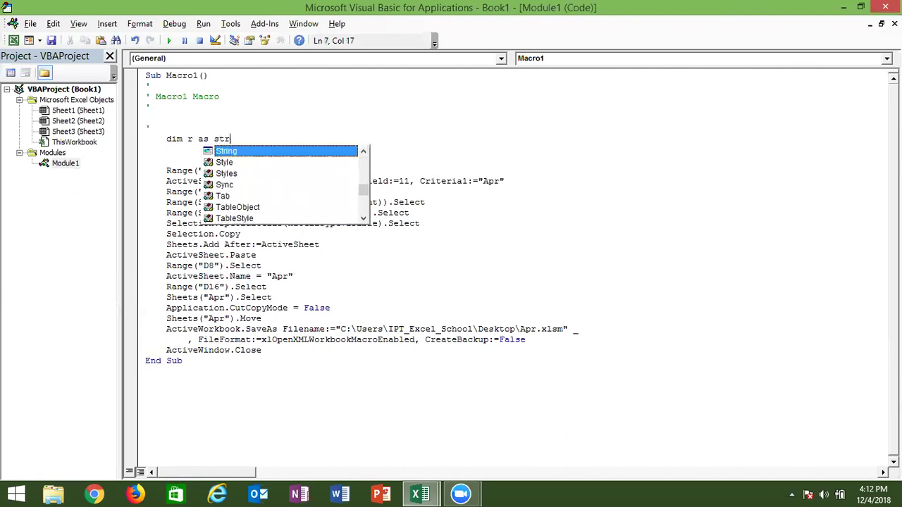
{"action": "key", "text": "Return"}
{"action": "key", "text": "Return"}
{"action": "type", "text": "r="}
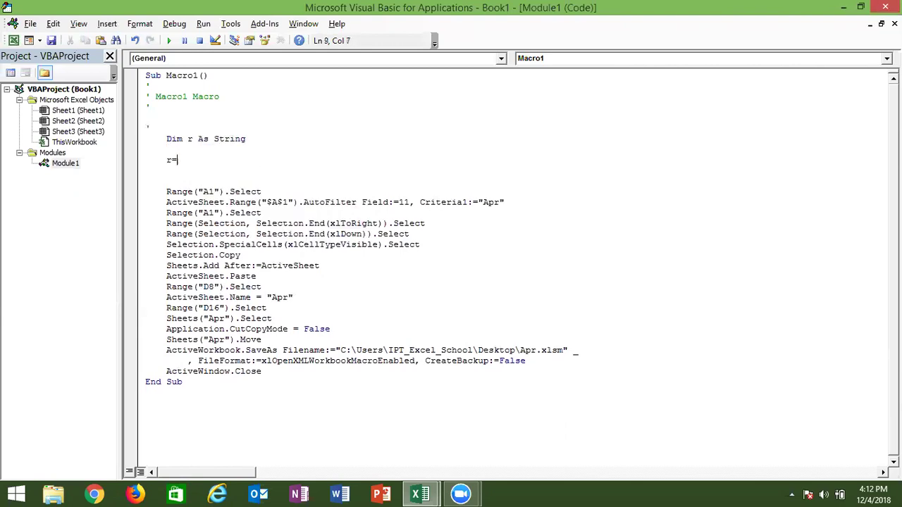
{"action": "type", "text": "inpu"}
{"action": "type", "text": "t"}
{"action": "type", "text": "b"}
{"action": "type", "text": "(\"Enter Month Name\""}
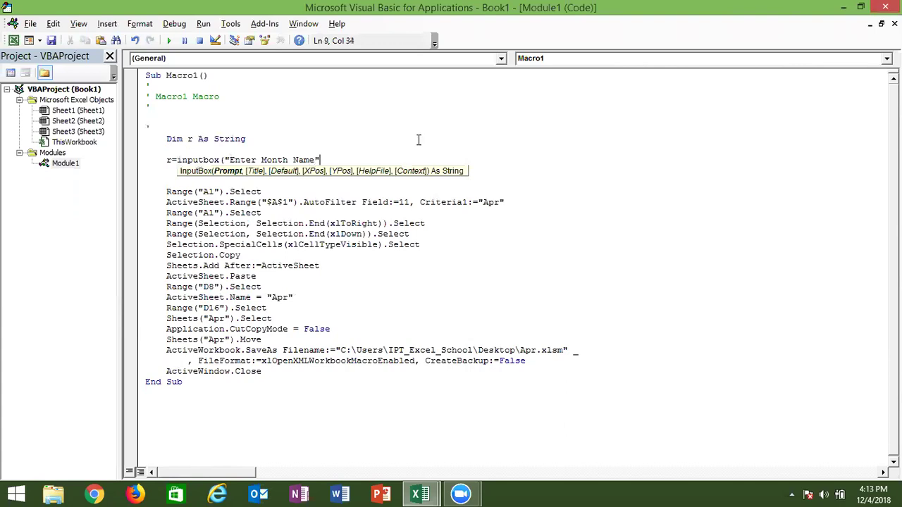
{"action": "type", "text": ")"}
{"action": "key", "text": "Down"}
{"action": "key", "text": "Down"}
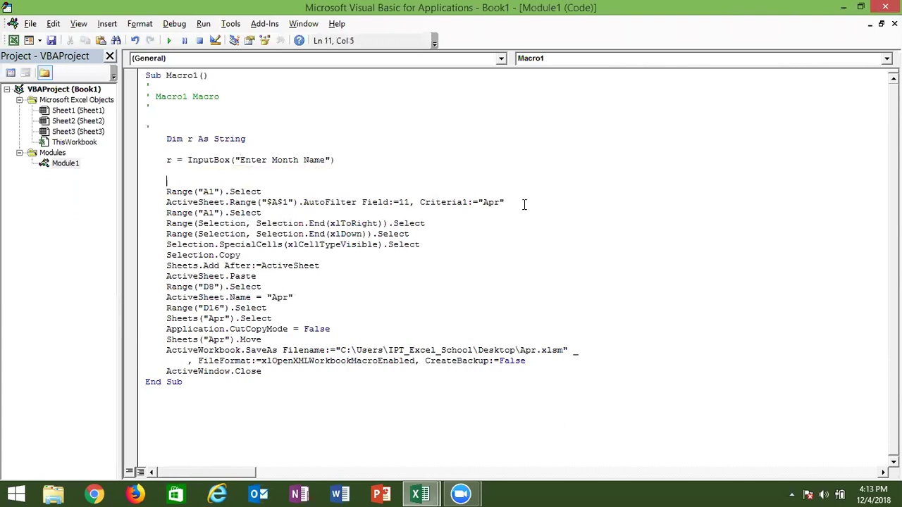
- Replace the hard-coded "Apr" with r in the Criteria1 filter and ActiveSheet.Name lines
{"action": "left_click_drag", "start_coordinate": [505, 202], "coordinate": [480, 202]}
{"action": "key", "text": "Delete"}
{"action": "type", "text": "r"}
{"action": "left_click", "coordinate": [470, 242]}
{"action": "left_click", "coordinate": [320, 300]}
{"action": "left_click_drag", "start_coordinate": [321, 300], "coordinate": [266, 298]}
{"action": "type", "text": "r"}
{"action": "left_click_drag", "start_coordinate": [538, 356], "coordinate": [538, 361]}
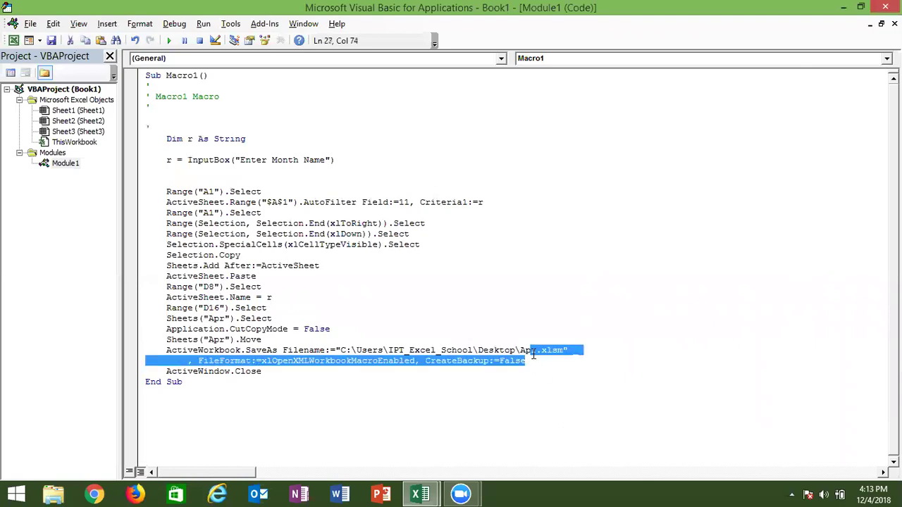
- Replace Apr in the SaveAs file name with "&r&" so the name comes from r
{"action": "left_click", "coordinate": [536, 350]}
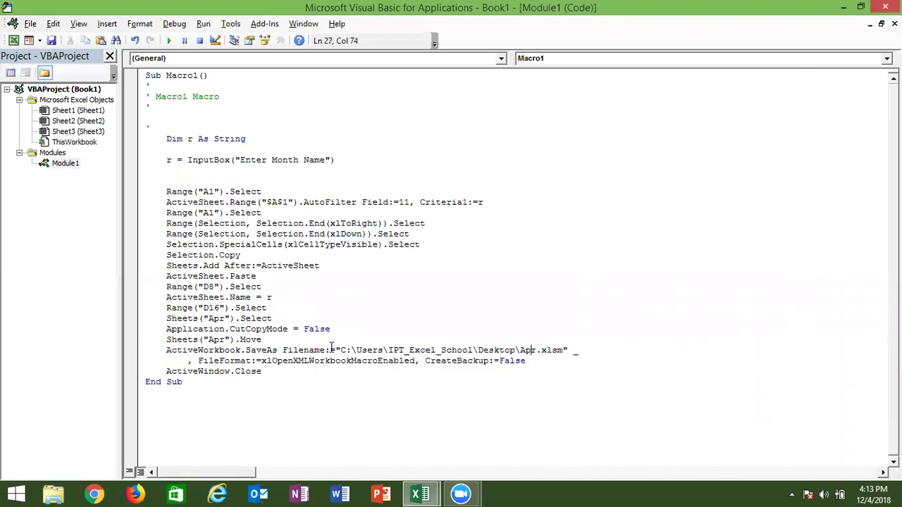
{"action": "left_click_drag", "start_coordinate": [335, 350], "coordinate": [572, 350]}
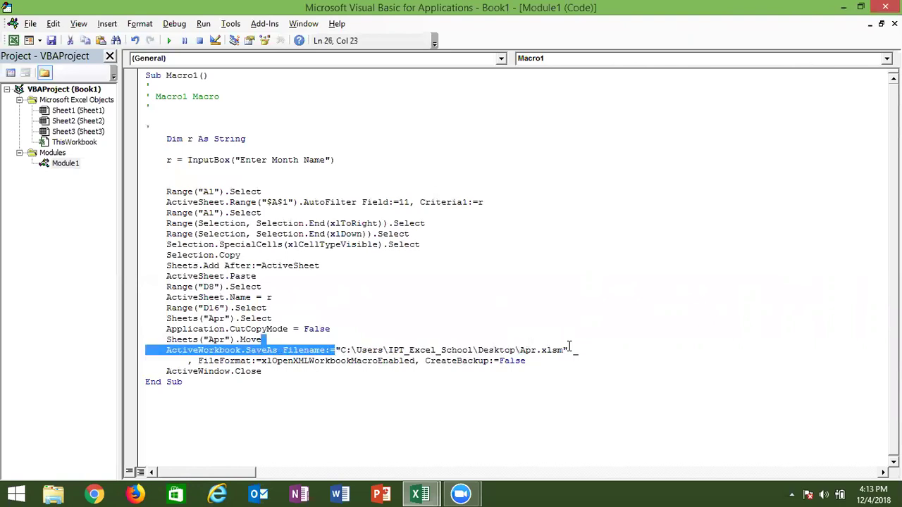
{"action": "left_click", "coordinate": [527, 350]}
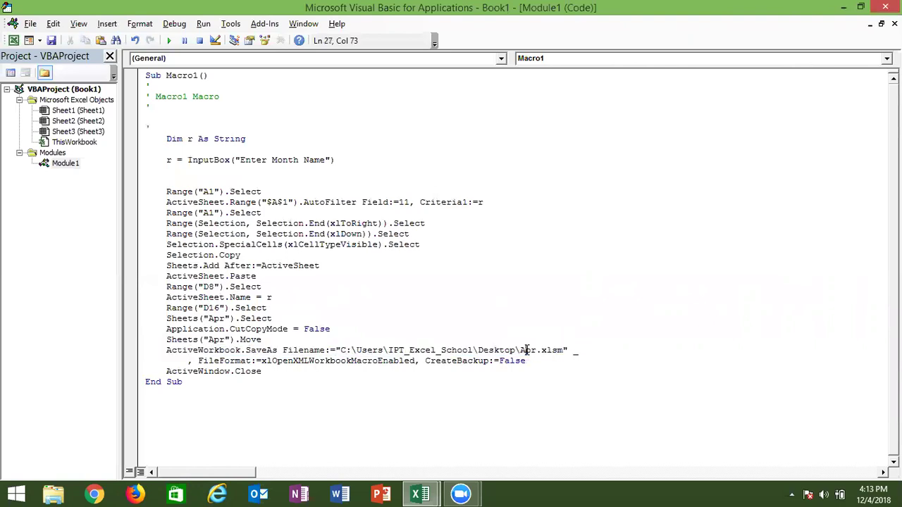
{"action": "key", "text": "Delete"}
{"action": "key", "text": "BackSpace"}
{"action": "key", "text": "Delete"}
{"action": "type", "text": "r"}
{"action": "left_click", "coordinate": [540, 366]}
{"action": "left_click", "coordinate": [526, 351]}
{"action": "double_click", "coordinate": [269, 298]}
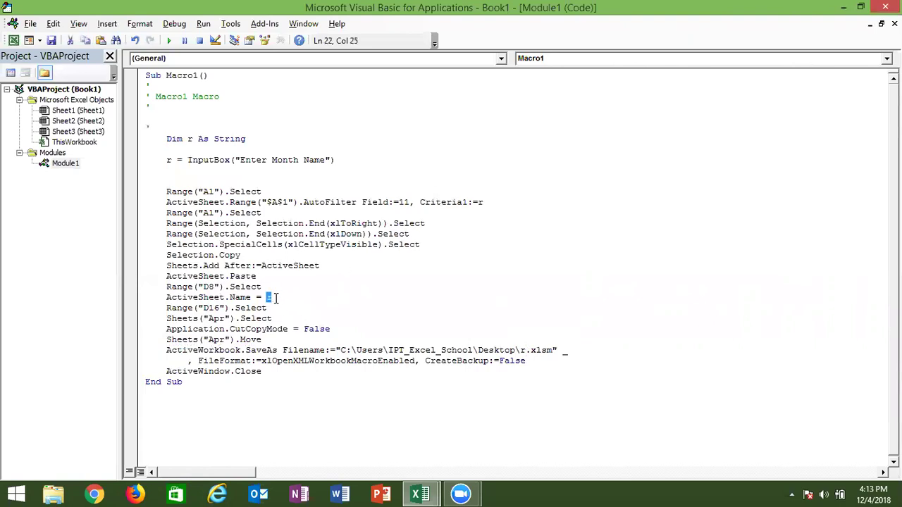
{"action": "left_click", "coordinate": [521, 351]}
{"action": "type", "text": "\"&r"}
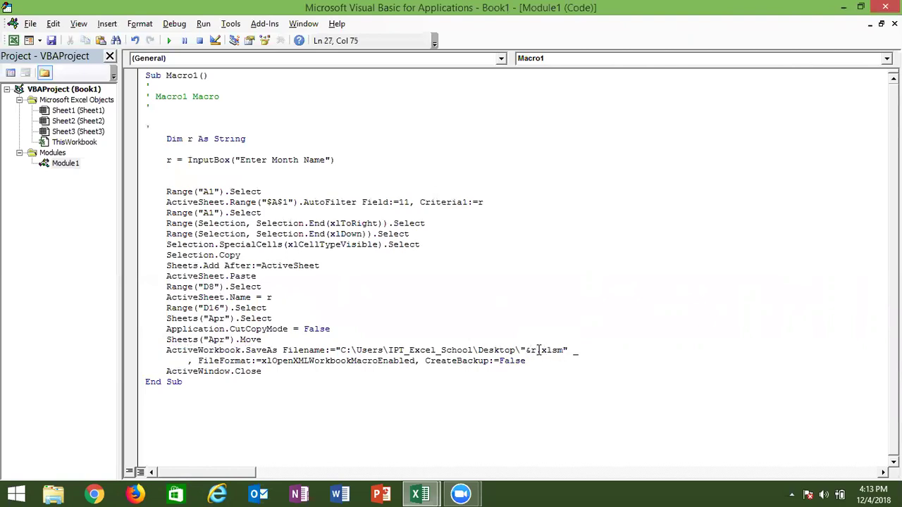
{"action": "type", "text": "&\""}
{"action": "left_click", "coordinate": [561, 378]}
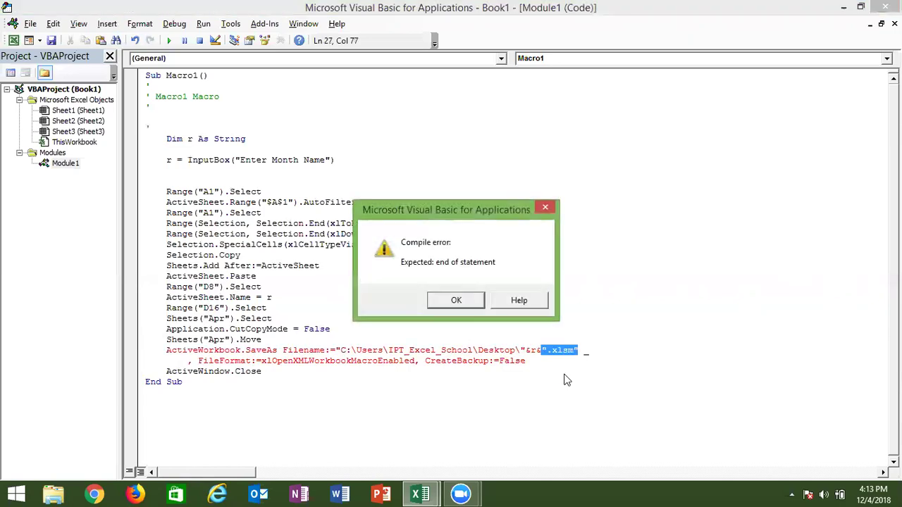
- Fix the compile error by correcting the quotes so Filename reads path & r & ".xlsm"
{"action": "left_click", "coordinate": [472, 299]}
{"action": "left_click", "coordinate": [544, 350]}
{"action": "key", "text": "BackSpace"}
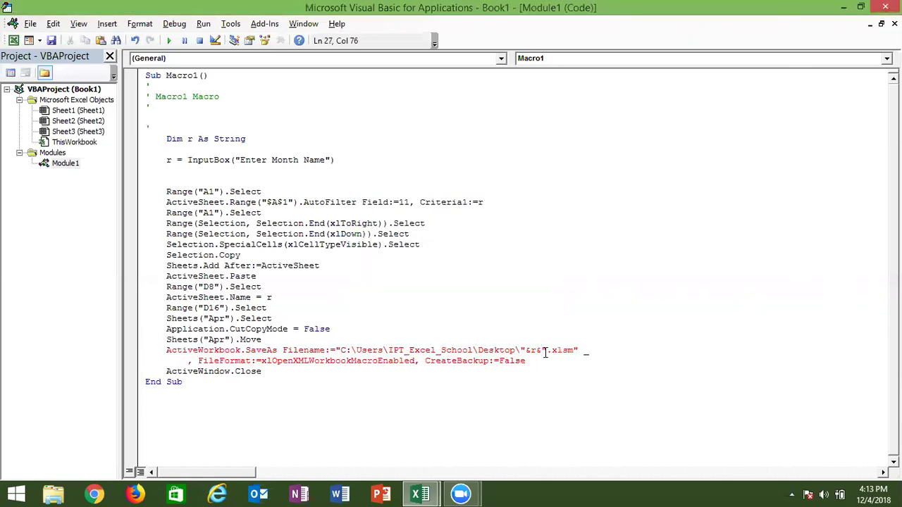
{"action": "type", "text": "\""}
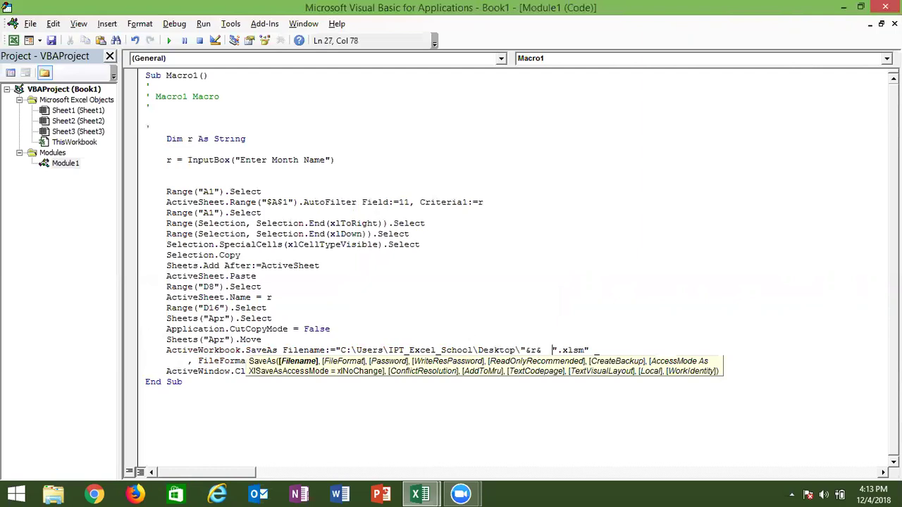
{"action": "left_click", "coordinate": [537, 351]}
{"action": "left_click", "coordinate": [532, 350]}
{"action": "left_click", "coordinate": [535, 310]}
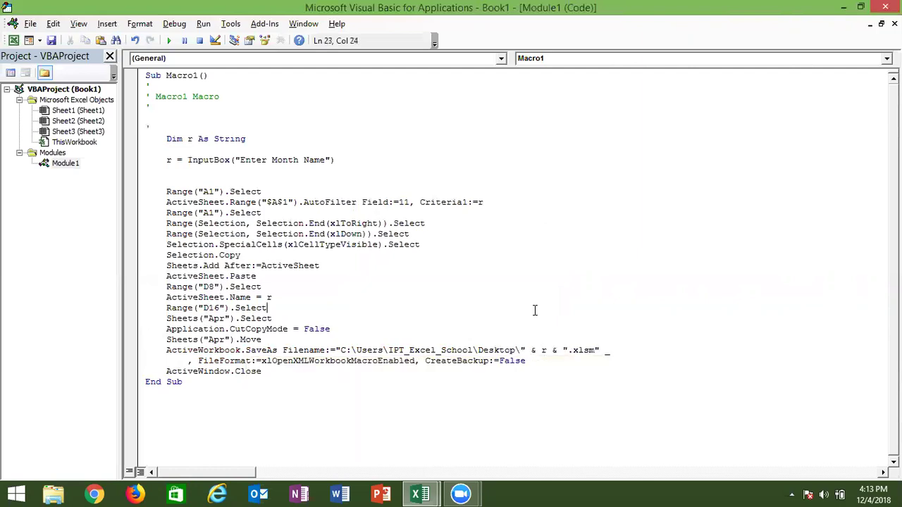
{"action": "left_click", "coordinate": [509, 429]}
{"action": "key", "text": "alt+Tab"}
- Run Macro1 on the Sheet1 data, entering Oct as the month name
{"action": "left_click", "coordinate": [85, 457]}
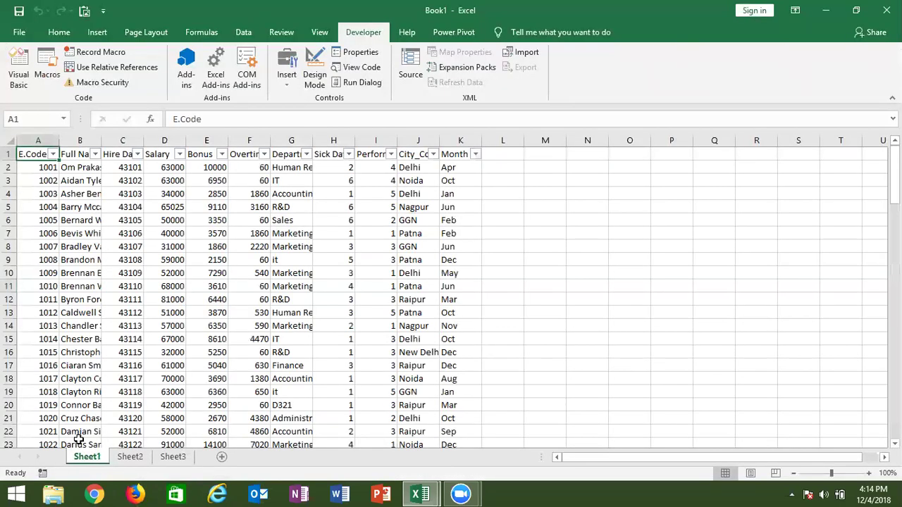
{"action": "left_click", "coordinate": [46, 74]}
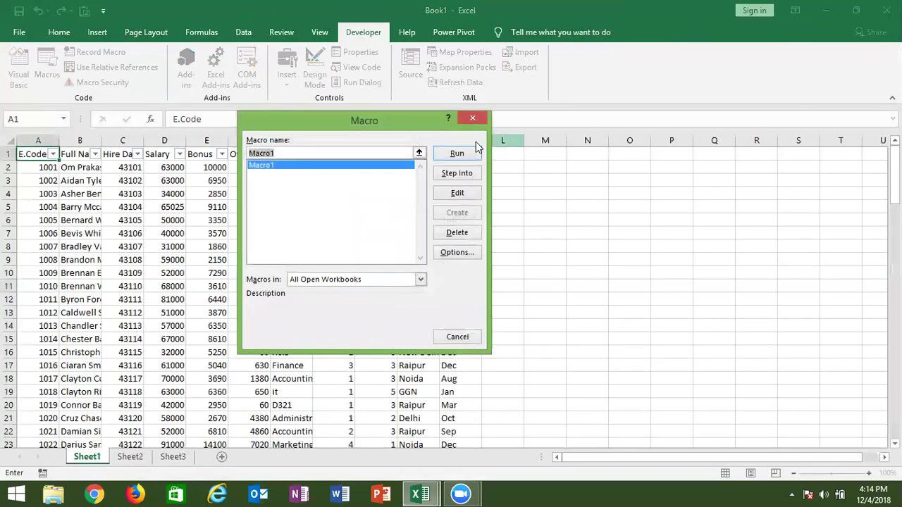
{"action": "left_click", "coordinate": [458, 153]}
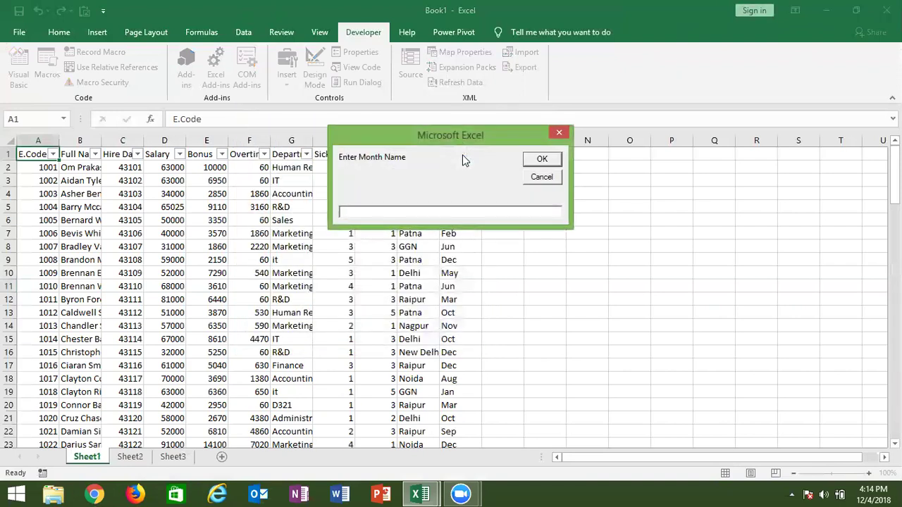
{"action": "type", "text": "O"}
{"action": "type", "text": "ct"}
{"action": "left_click", "coordinate": [556, 159]}
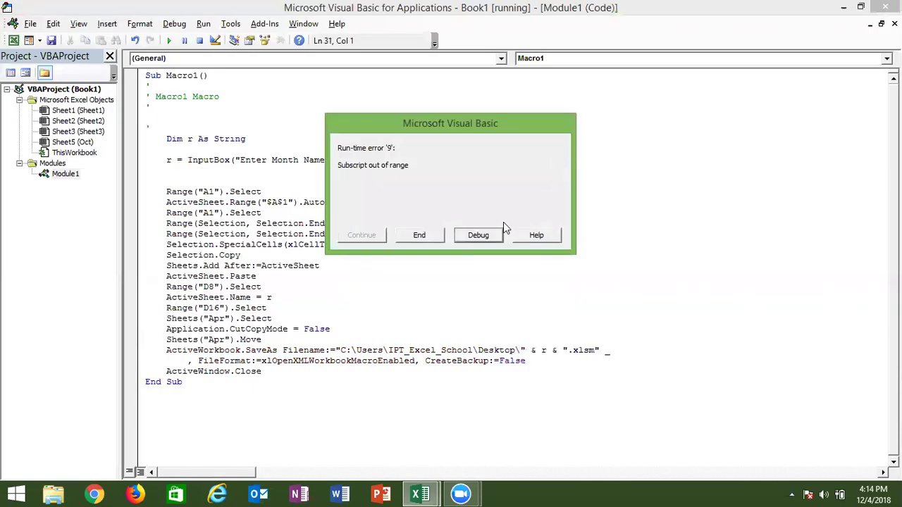
- Debug the error, delete Sheets("Apr").Select, set the next statement and resume the macro
{"action": "left_click", "coordinate": [487, 238]}
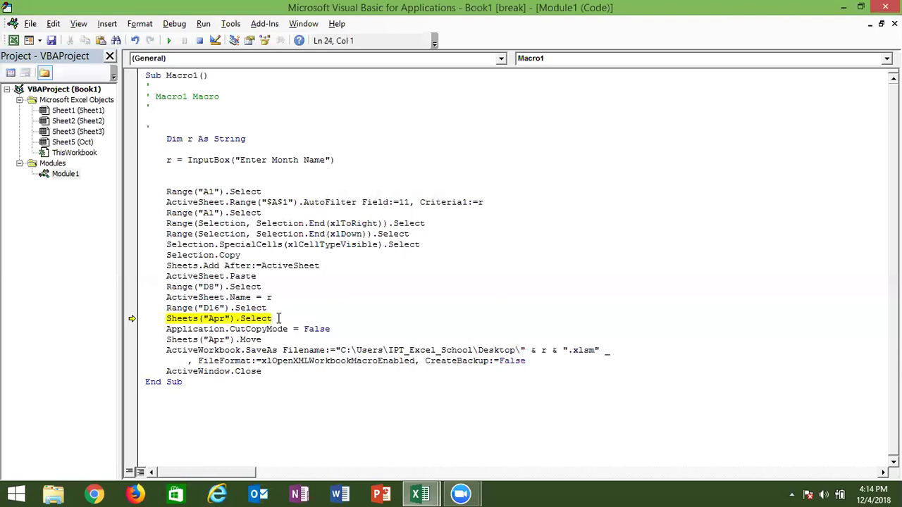
{"action": "left_click_drag", "start_coordinate": [272, 319], "coordinate": [167, 323]}
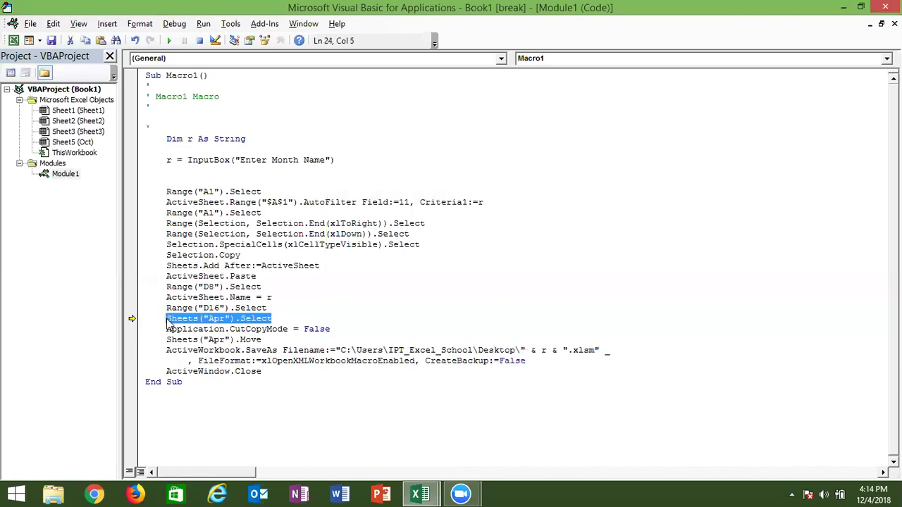
{"action": "key", "text": "Delete"}
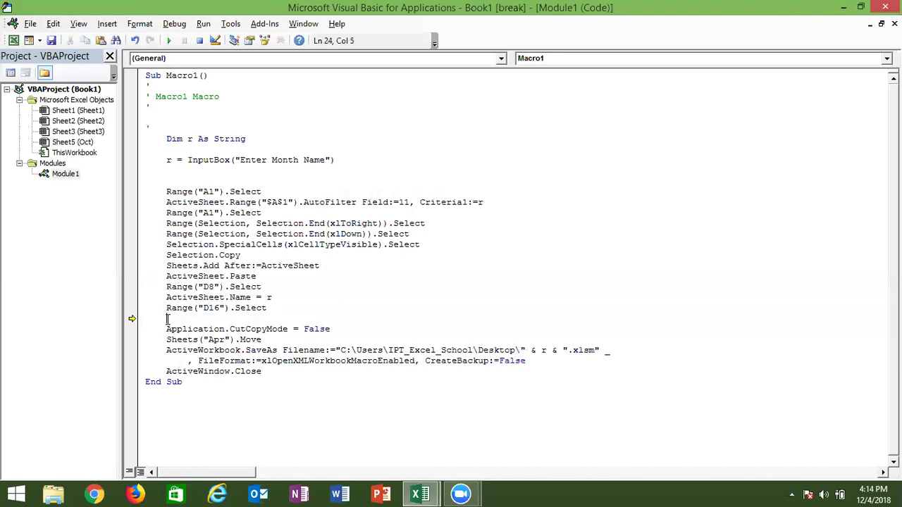
{"action": "left_click", "coordinate": [155, 329]}
{"action": "key", "text": "F8"}
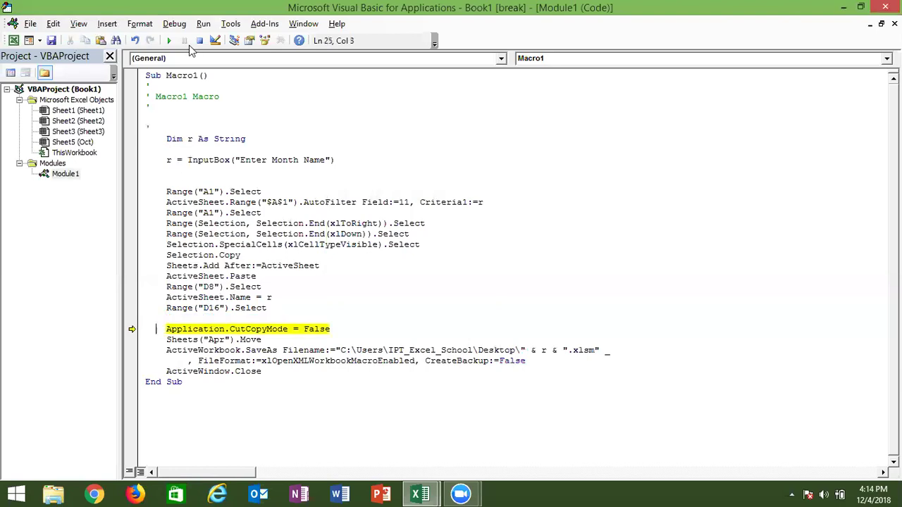
{"action": "left_click", "coordinate": [169, 41]}
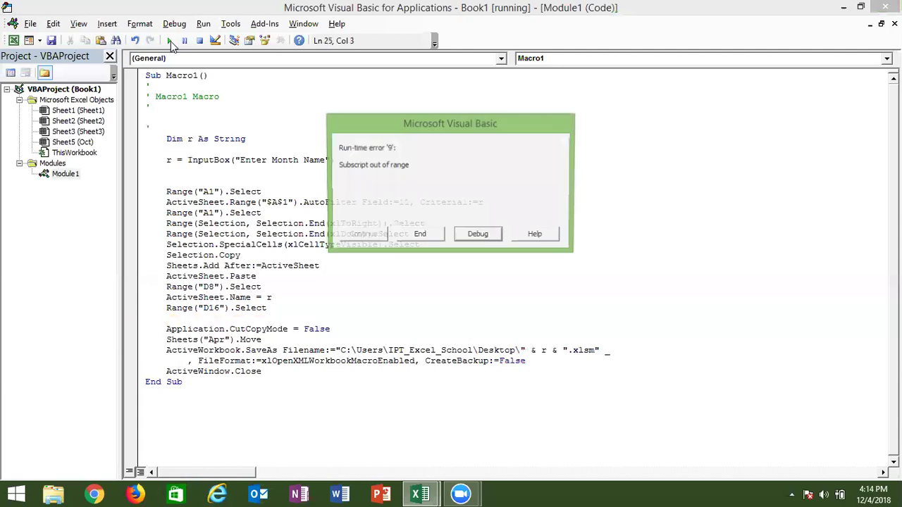
- Replace Sheets("Apr") in the Move line with ActiveSheet and continue until the macro finishes
{"action": "left_click", "coordinate": [477, 236]}
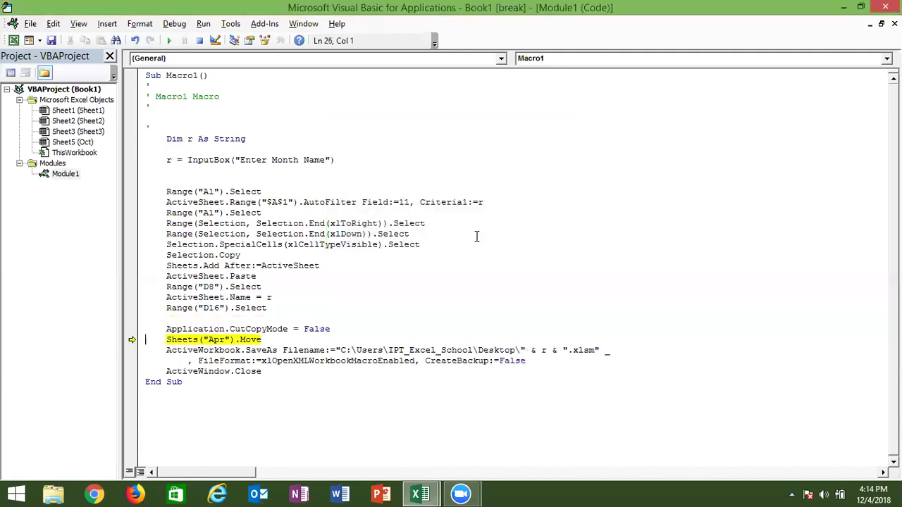
{"action": "left_click", "coordinate": [234, 339]}
{"action": "mouse_move", "coordinate": [226, 297]}
{"action": "left_mouse_down"}
{"action": "mouse_move", "coordinate": [157, 276]}
{"action": "mouse_move", "coordinate": [166, 297]}
{"action": "left_mouse_up"}
{"action": "key", "text": "ctrl+c"}
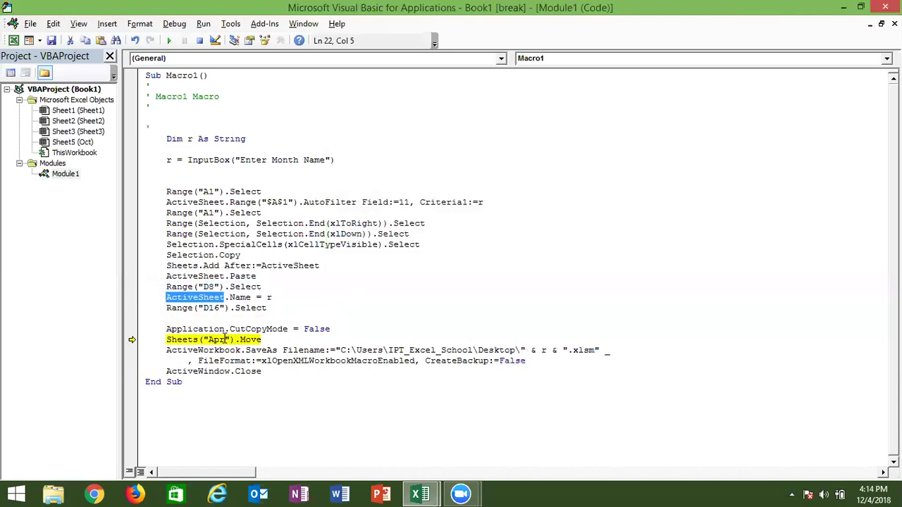
{"action": "left_click_drag", "start_coordinate": [234, 339], "coordinate": [166, 338]}
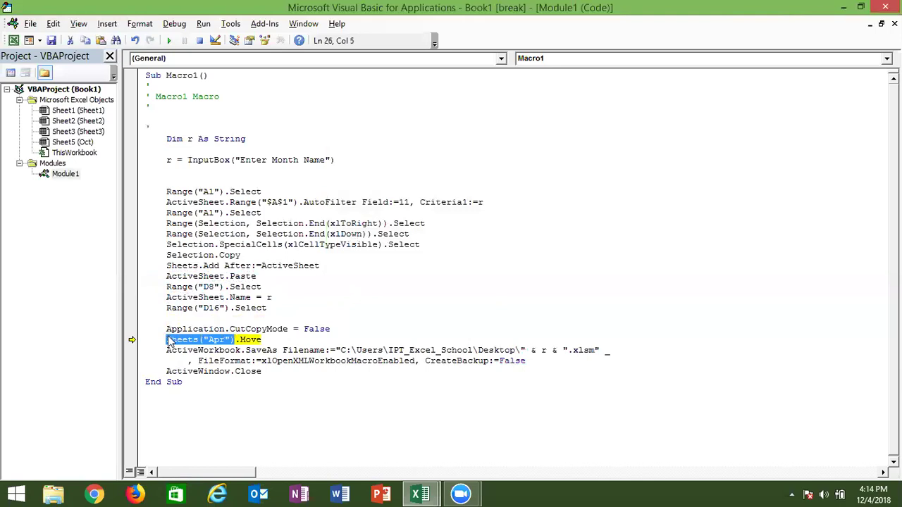
{"action": "key", "text": "ctrl+v"}
{"action": "left_click", "coordinate": [205, 372]}
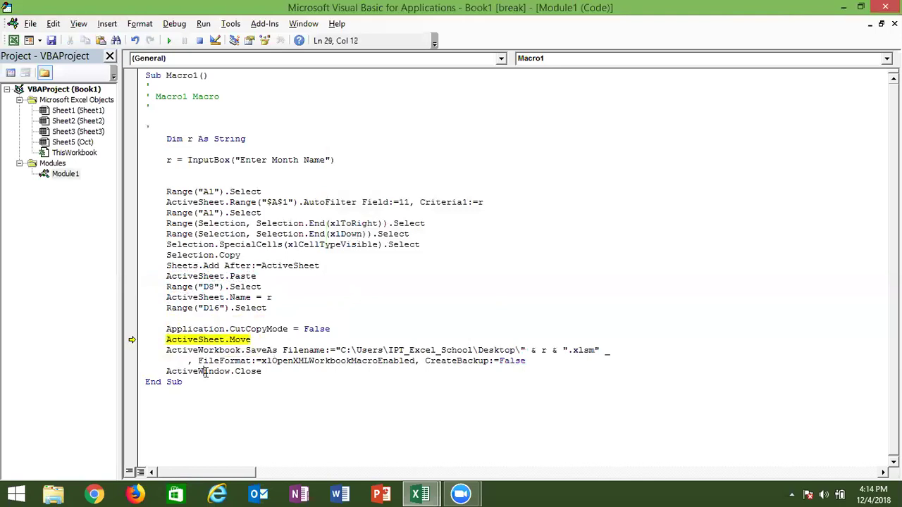
{"action": "left_click", "coordinate": [169, 40]}
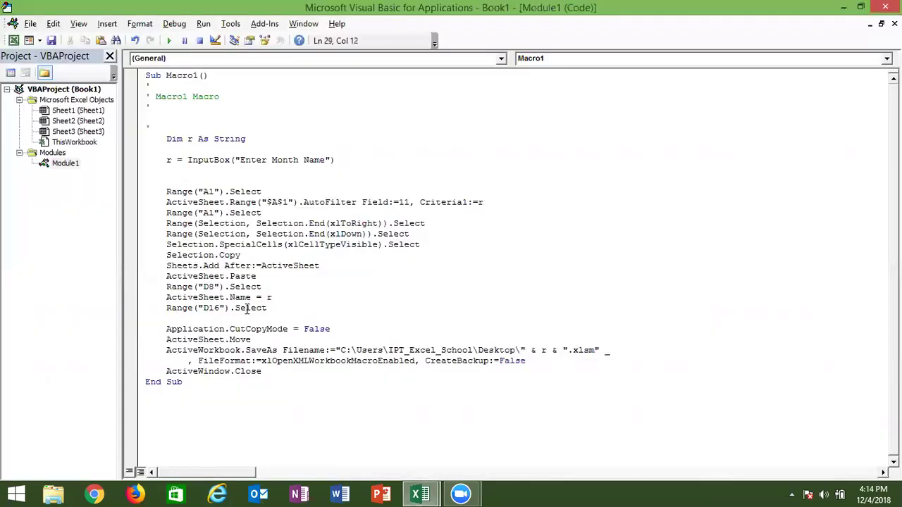
- Delete the leftover blank line and highlight the statements from the Name line onward
{"action": "left_click", "coordinate": [187, 321]}
{"action": "key", "text": "Delete"}
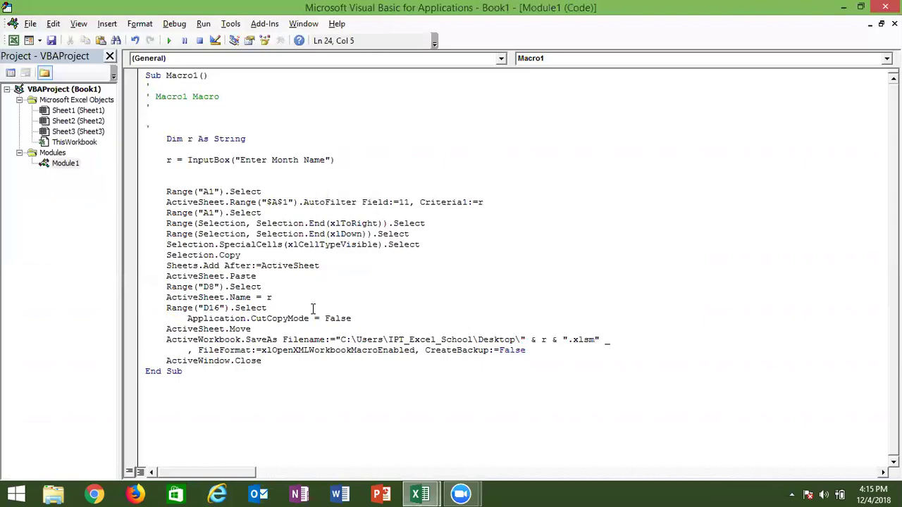
{"action": "left_click_drag", "start_coordinate": [261, 361], "coordinate": [167, 190]}
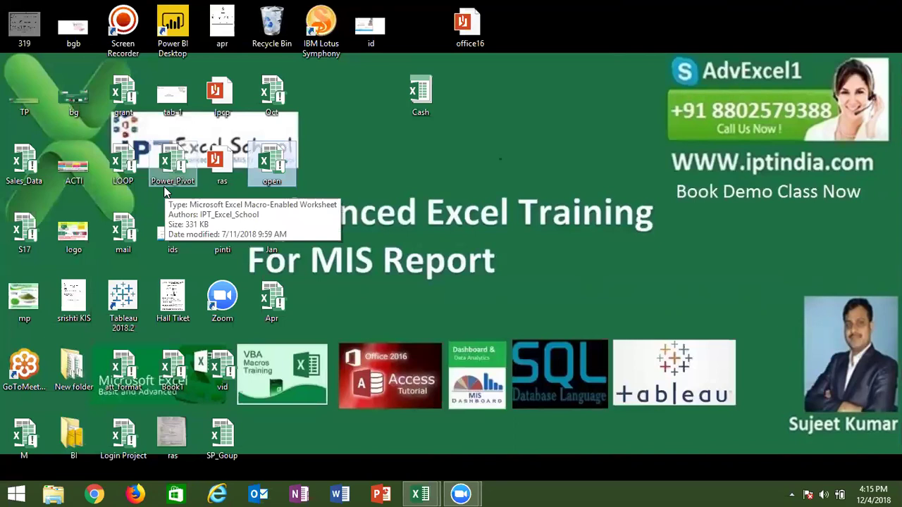
- Delete the saved Oct, Jan and Apr workbooks from the desktop and return to Macro1's code
{"action": "key", "text": "alt+Tab"}
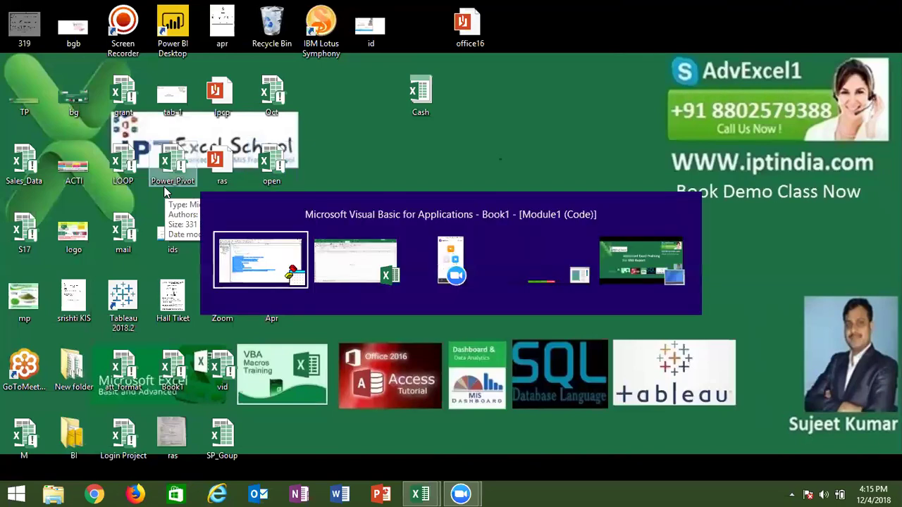
{"action": "left_click", "coordinate": [193, 213]}
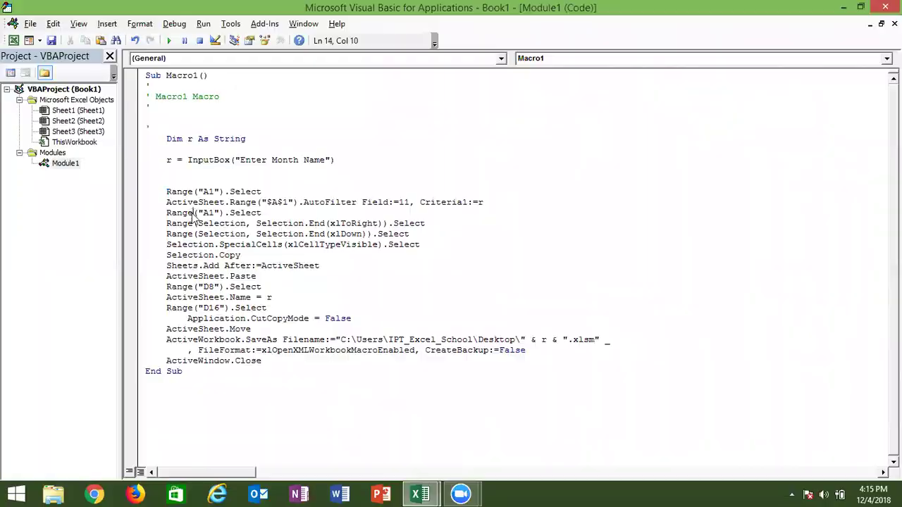
{"action": "key", "text": "super"}
{"action": "key", "text": "super"}
{"action": "key", "text": "super+d"}
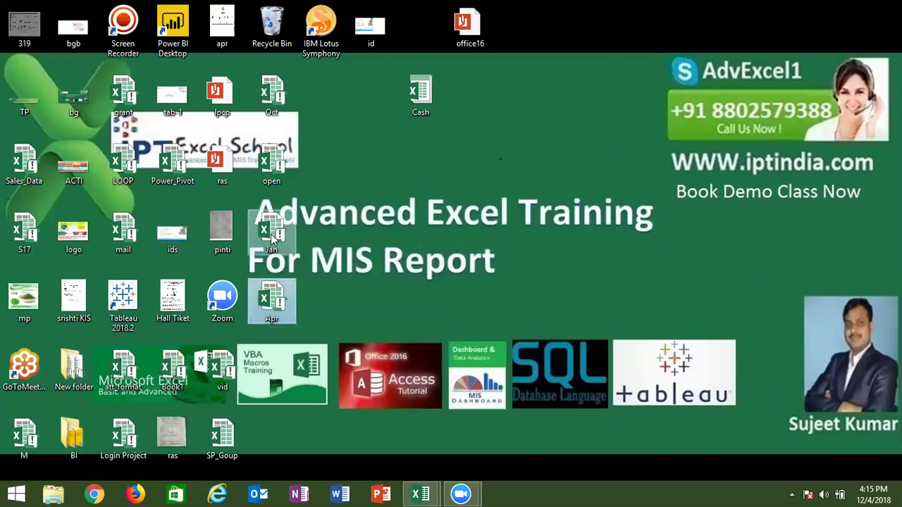
{"action": "left_click", "coordinate": [273, 299]}
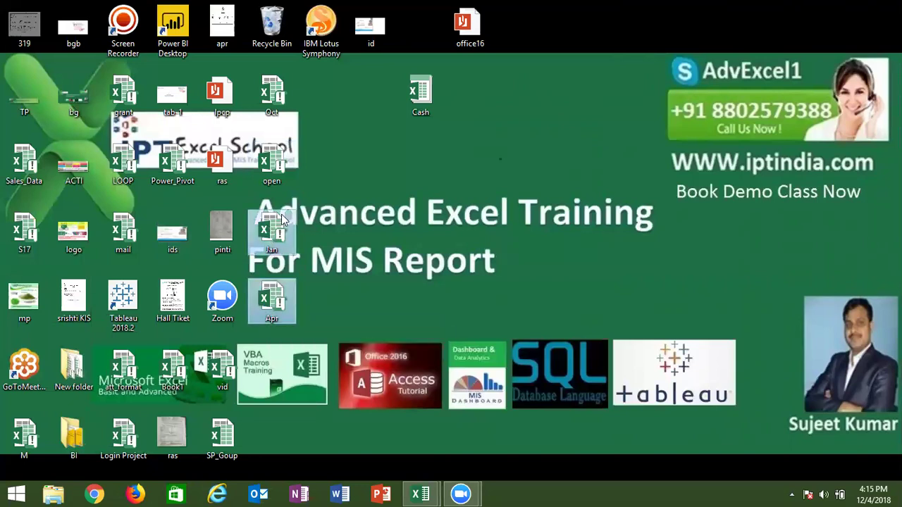
{"action": "key", "text": "Delete"}
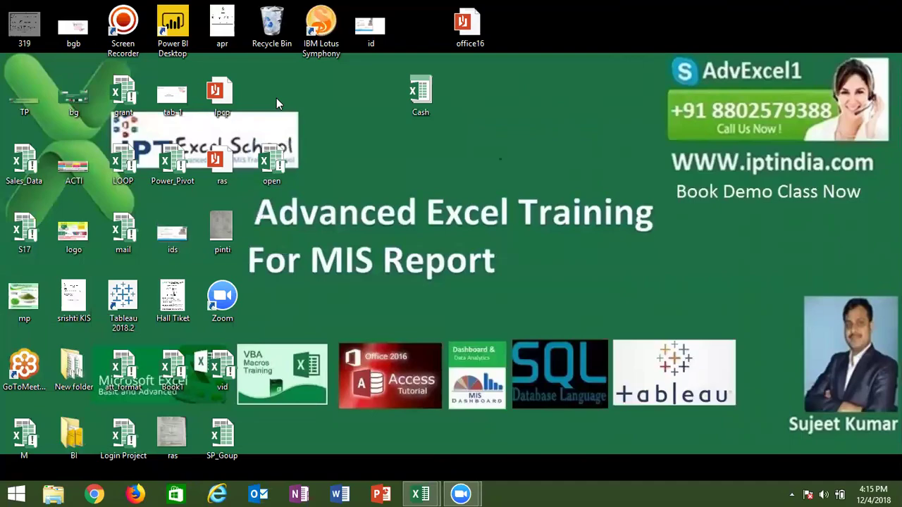
{"action": "key", "text": "alt+Tab"}
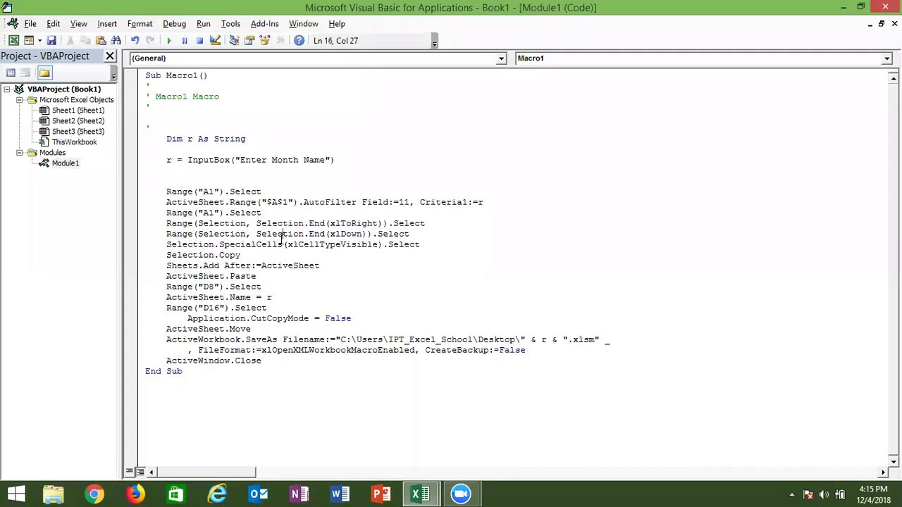
{"action": "left_click", "coordinate": [283, 245]}
- Run the macro again with F5, then insert a new Module2 in the VBA editor
{"action": "key", "text": "F5"}
{"action": "key", "text": "Return"}
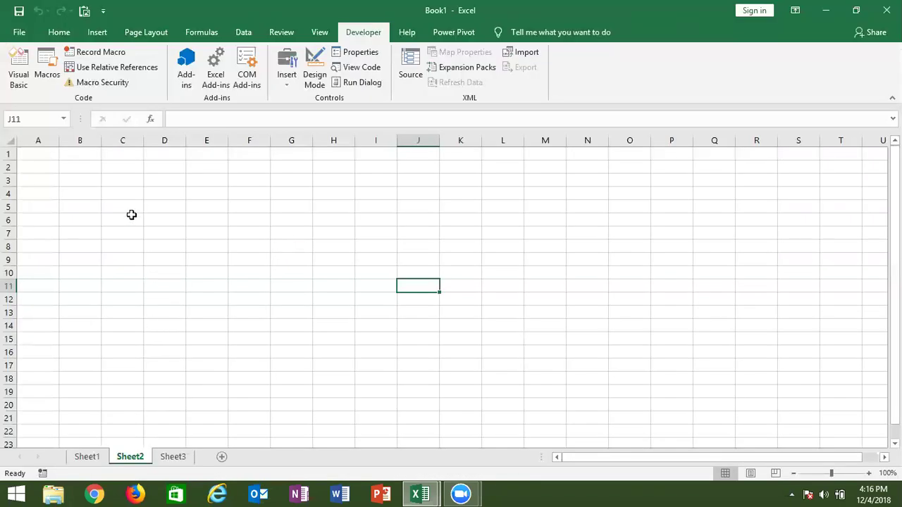
{"action": "left_click", "coordinate": [131, 215]}
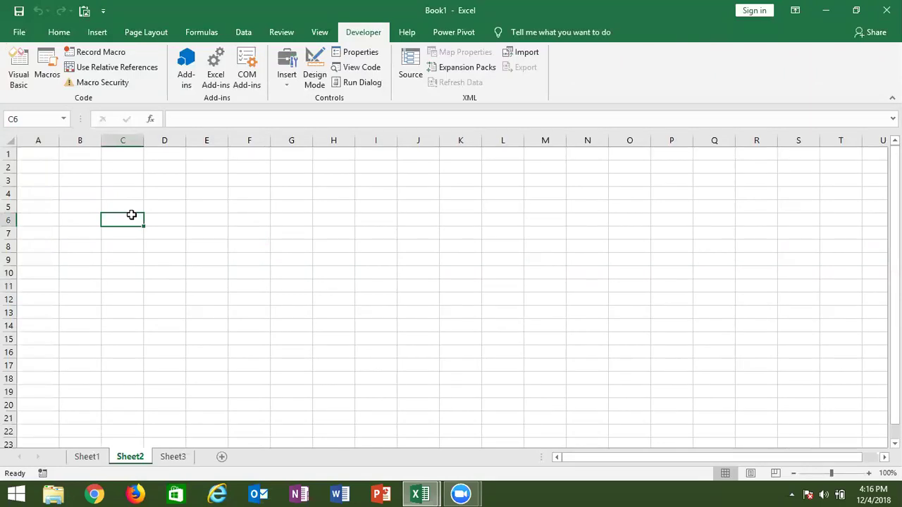
{"action": "left_click", "coordinate": [26, 62]}
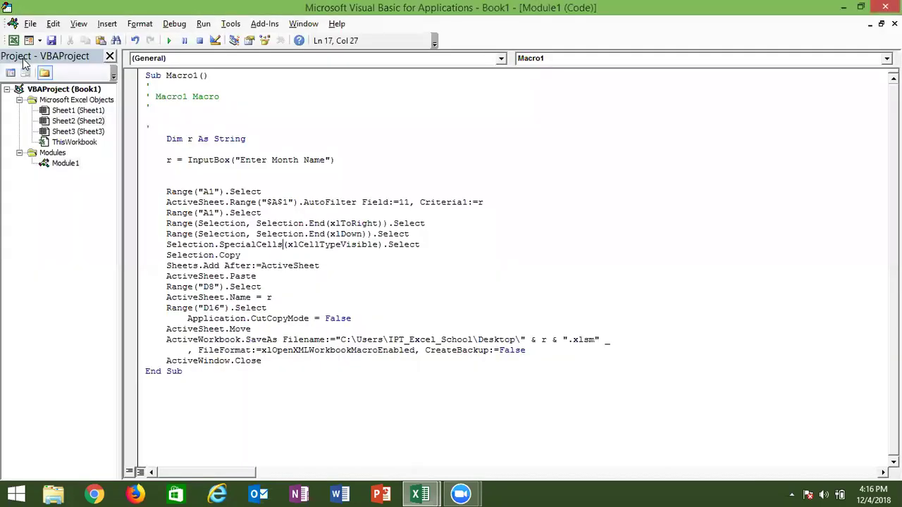
{"action": "left_click", "coordinate": [107, 25]}
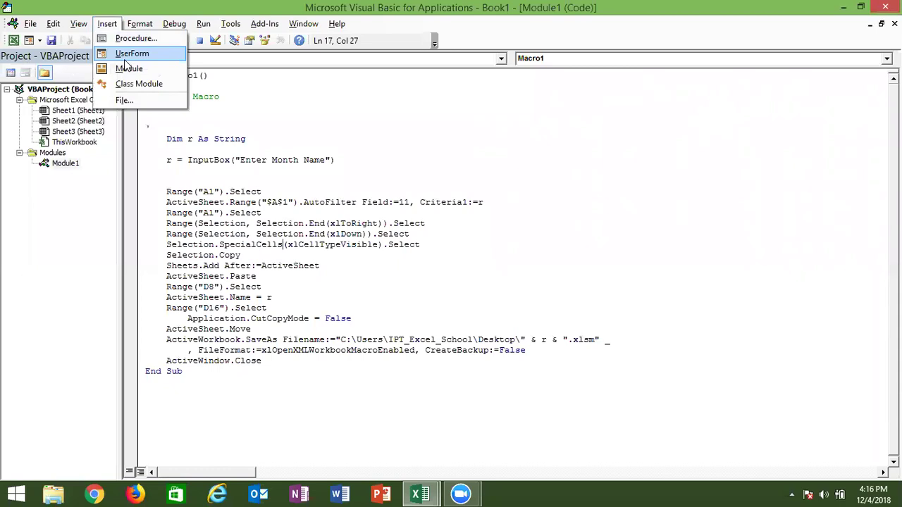
{"action": "left_click", "coordinate": [127, 69]}
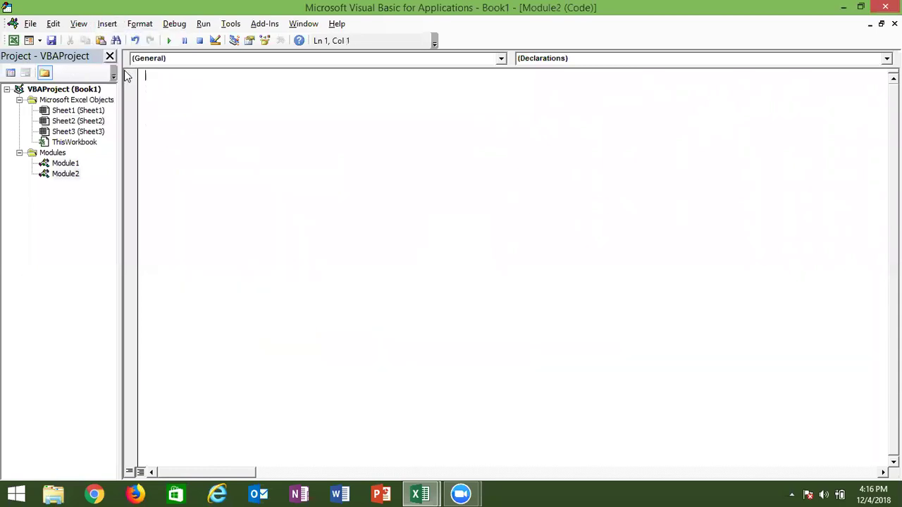
- Type Application, Workbooks, Sheets and Range on separate lines in Module2
{"action": "type", "text": "sub"}
{"action": "key", "text": "BackSpace"}
{"action": "key", "text": "BackSpace"}
{"action": "key", "text": "BackSpace"}
{"action": "key", "text": "BackSpace"}
{"action": "type", "text": "application"}
{"action": "key", "text": "Return"}
{"action": "type", "text": "workbooks"}
{"action": "key", "text": "Return"}
{"action": "type", "text": "s"}
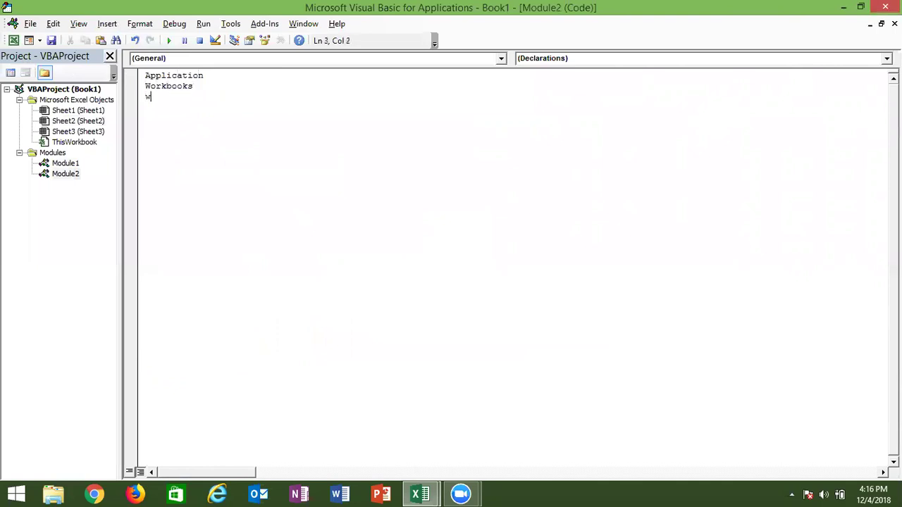
{"action": "key", "text": "BackSpace"}
{"action": "type", "text": "sheets"}
{"action": "key", "text": "Return"}
{"action": "type", "text": "range"}
{"action": "key", "text": "Return"}
{"action": "key", "text": "Up"}
{"action": "key", "text": "shift+Down"}
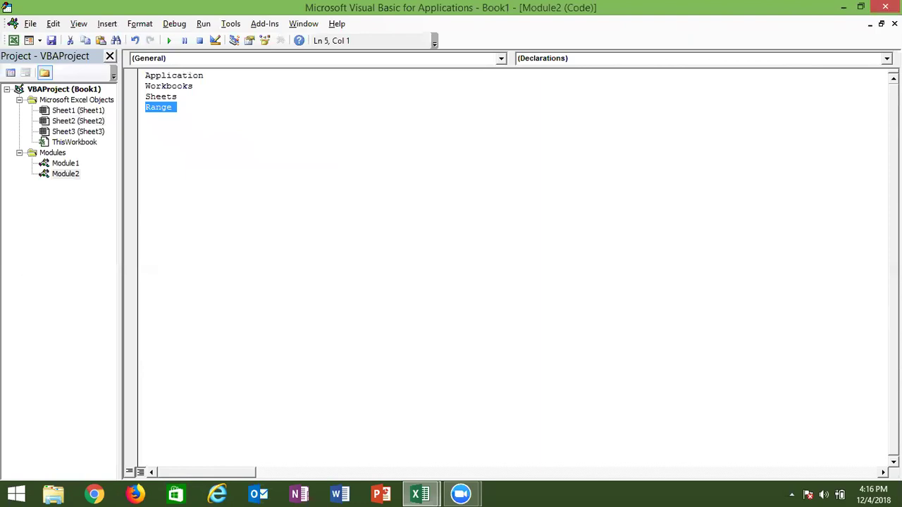
- Step through the Workbooks, Sheets and Range lines with line selections, then return to Excel's Sheet2
{"action": "left_click", "coordinate": [144, 75]}
{"action": "mouse_move", "coordinate": [177, 108]}
{"action": "left_mouse_down"}
{"action": "mouse_move", "coordinate": [155, 97]}
{"action": "mouse_move", "coordinate": [143, 70]}
{"action": "left_mouse_up"}
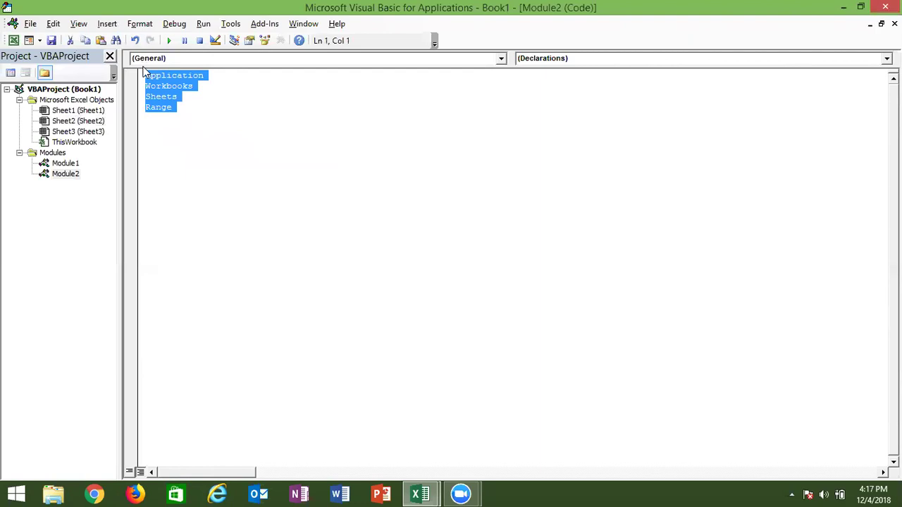
{"action": "left_click", "coordinate": [143, 107]}
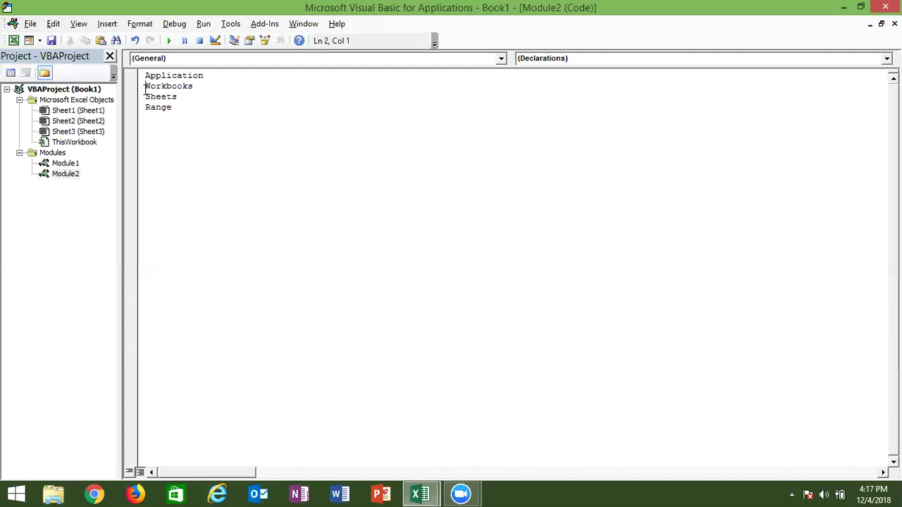
{"action": "double_click", "coordinate": [145, 87]}
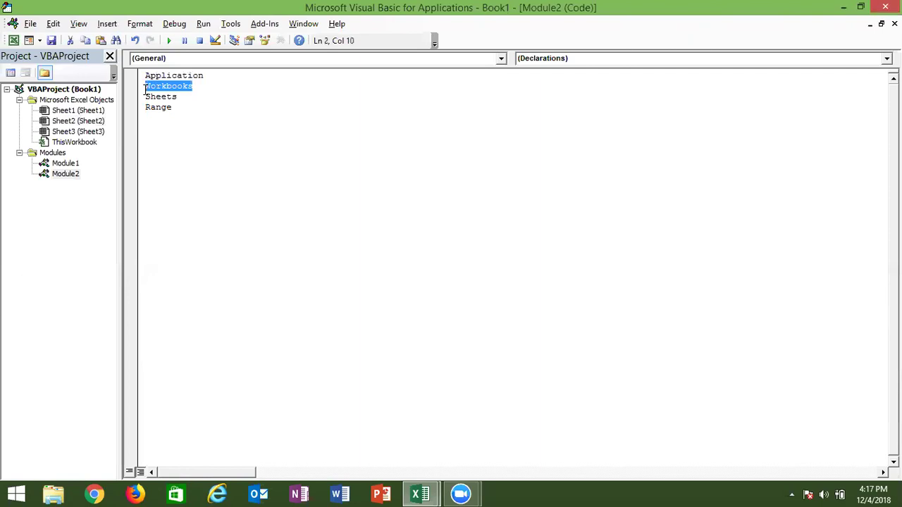
{"action": "left_click", "coordinate": [145, 85]}
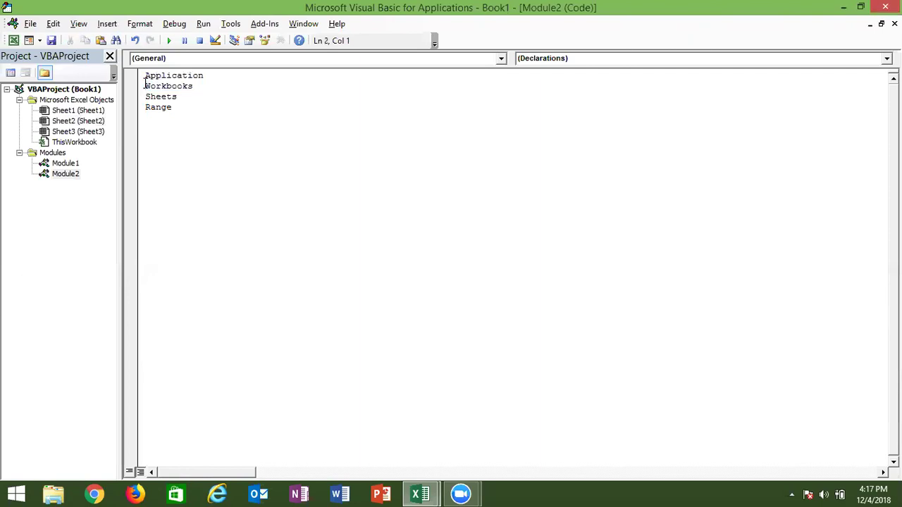
{"action": "key", "text": "shift+Down"}
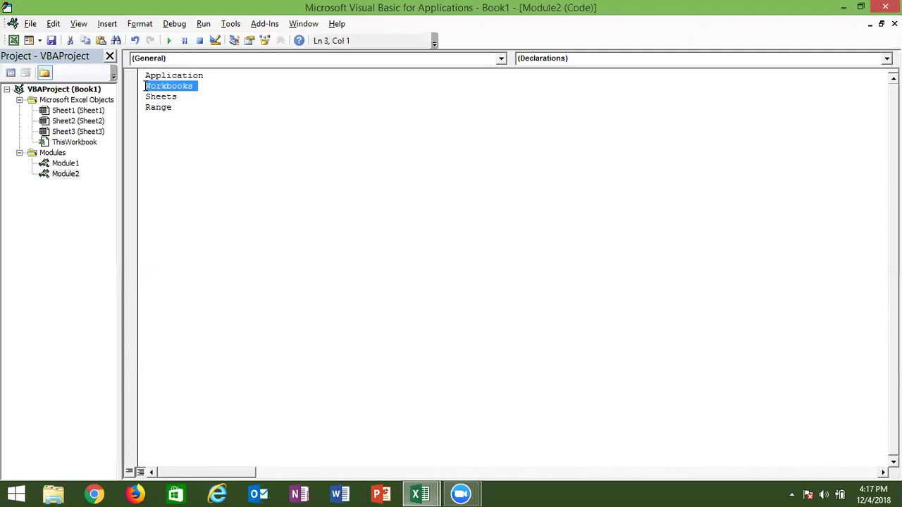
{"action": "key", "text": "Right"}
{"action": "key", "text": "shift+Down"}
{"action": "key", "text": "Right"}
{"action": "key", "text": "shift+Down"}
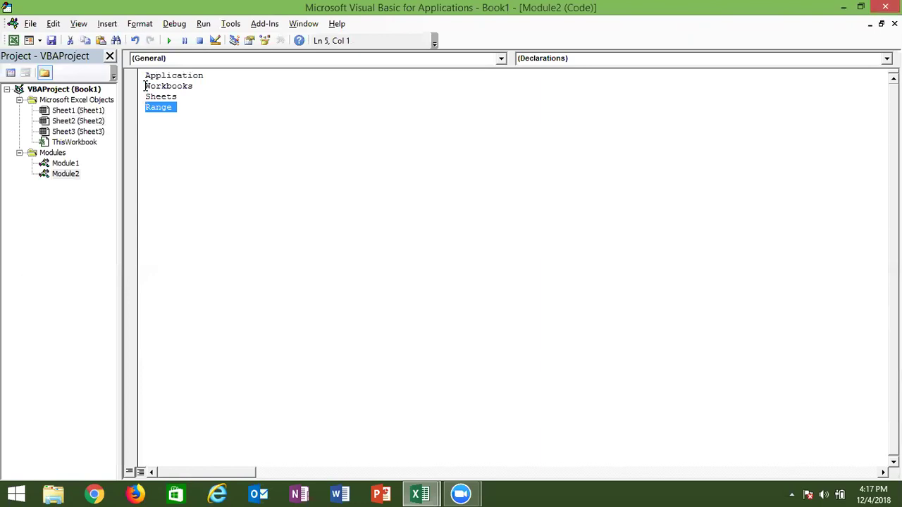
{"action": "key", "text": "alt+F11"}
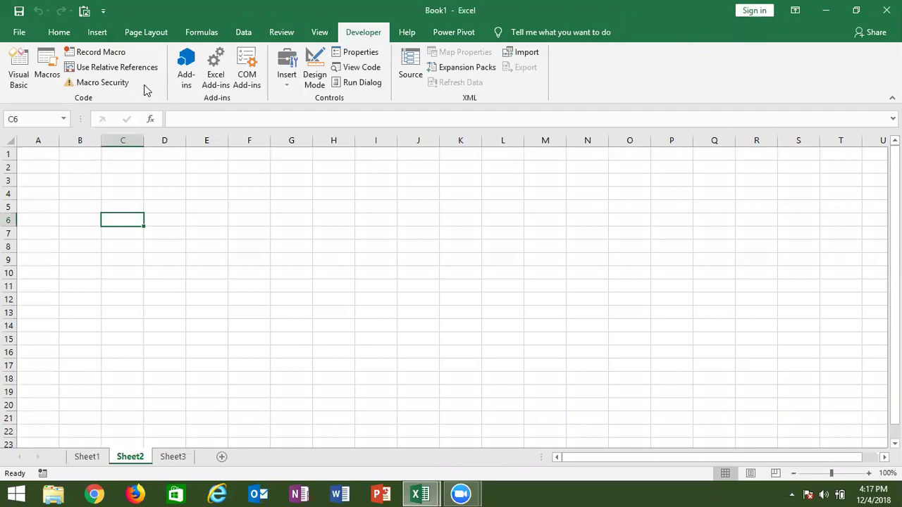
- Enter 'Analysis' in F2 and dismiss the 'Invalid outside procedure' compile error
{"action": "double_click", "coordinate": [249, 166]}
{"action": "type", "text": "Analysis"}
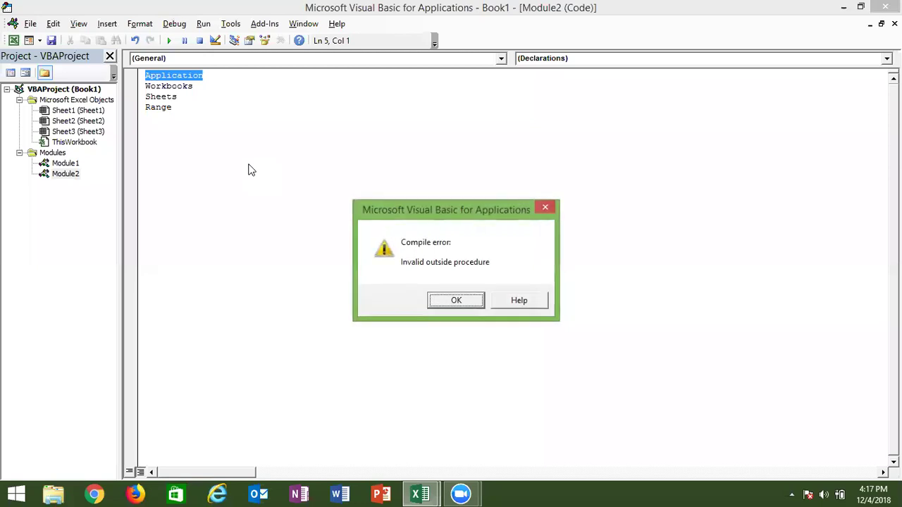
{"action": "key", "text": "Return"}
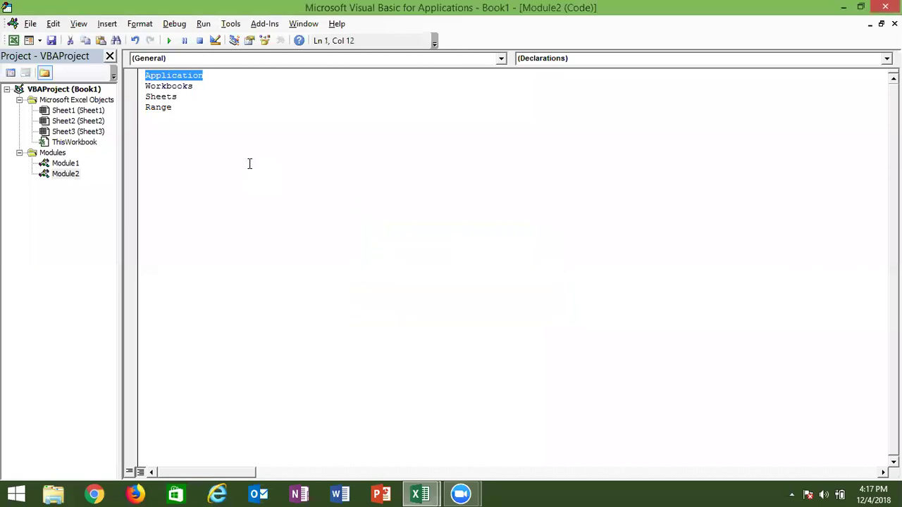
{"action": "key", "text": "alt+F11"}
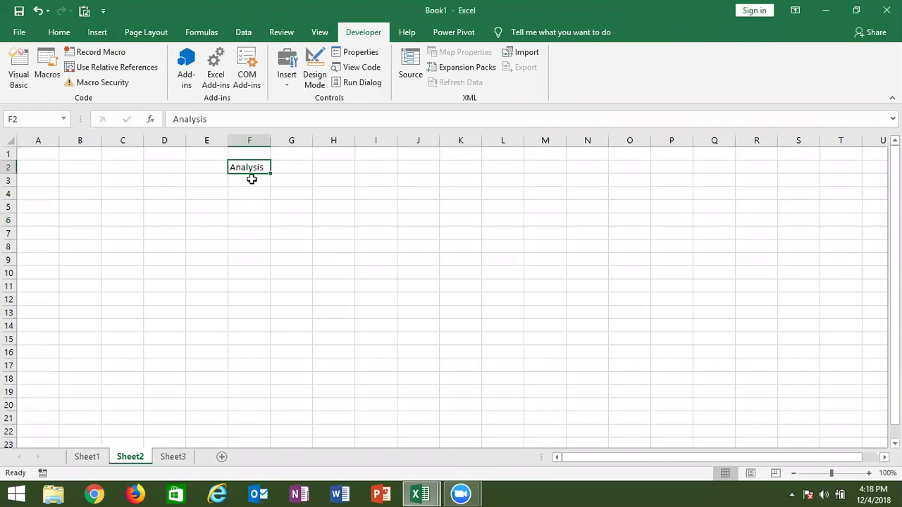
- Type 'Algorithm' into cell F3 below Analysis
{"action": "left_click", "coordinate": [250, 181]}
{"action": "double_click", "coordinate": [248, 182]}
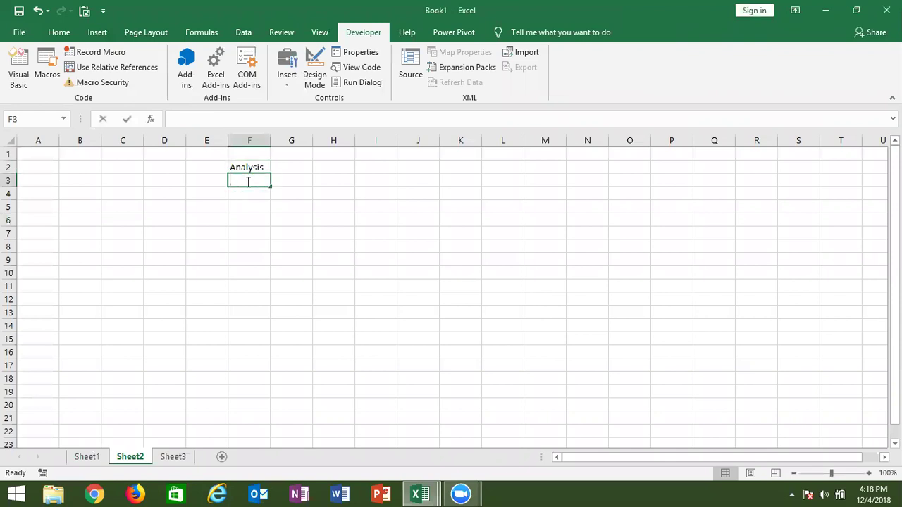
{"action": "type", "text": "Ali"}
{"action": "key", "text": "BackSpace"}
{"action": "key", "text": "BackSpace"}
{"action": "type", "text": "lgorim"}
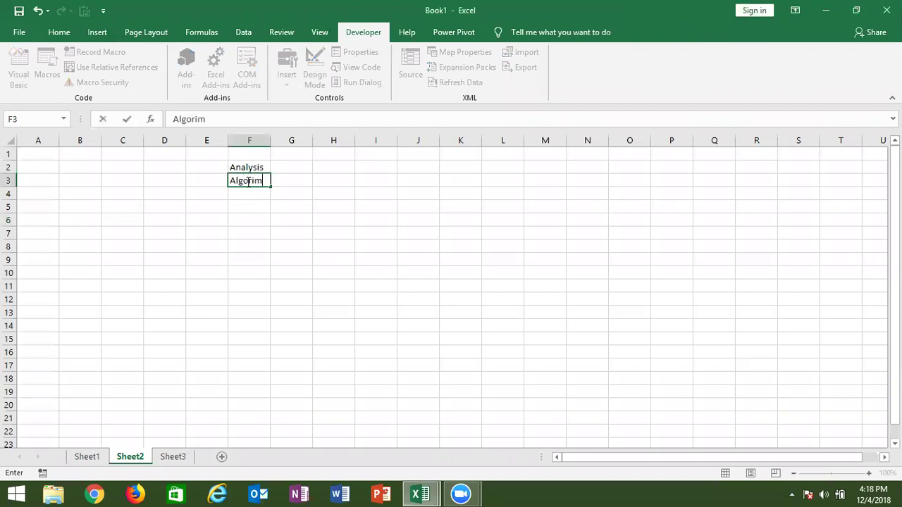
{"action": "key", "text": "BackSpace"}
{"action": "type", "text": "th"}
{"action": "type", "text": "m"}
{"action": "key", "text": "alt+F11"}
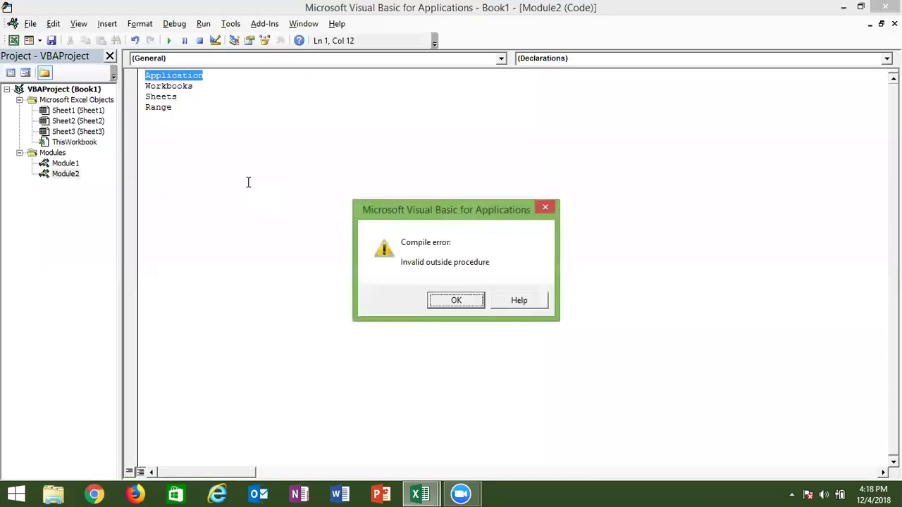
- Dismiss the compile error and clear all code from the module
{"action": "key", "text": "Return"}
{"action": "key", "text": "ctrl+a"}
{"action": "key", "text": "Delete"}
{"action": "key", "text": "alt+Tab"}
- Enter 'Code' in F4 and 'Test' in F5
{"action": "left_click", "coordinate": [244, 193]}
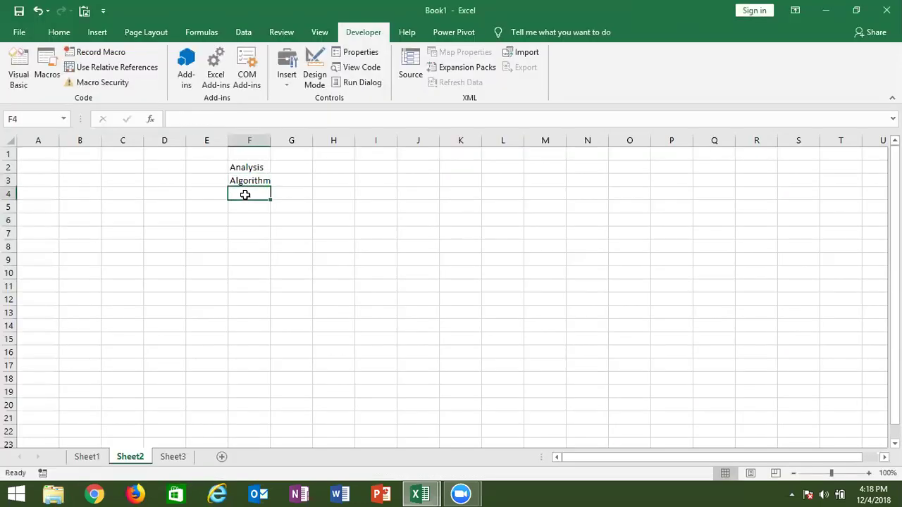
{"action": "type", "text": "Code"}
{"action": "key", "text": "Return"}
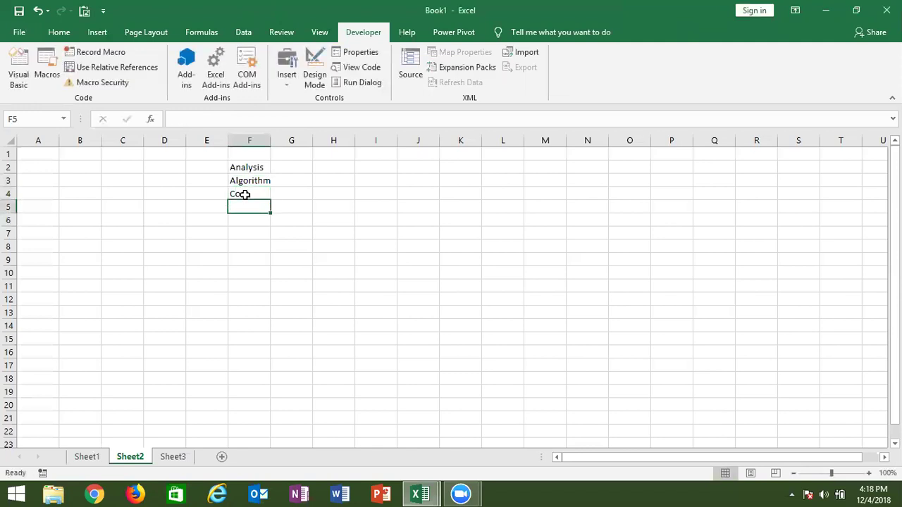
{"action": "type", "text": "Test"}
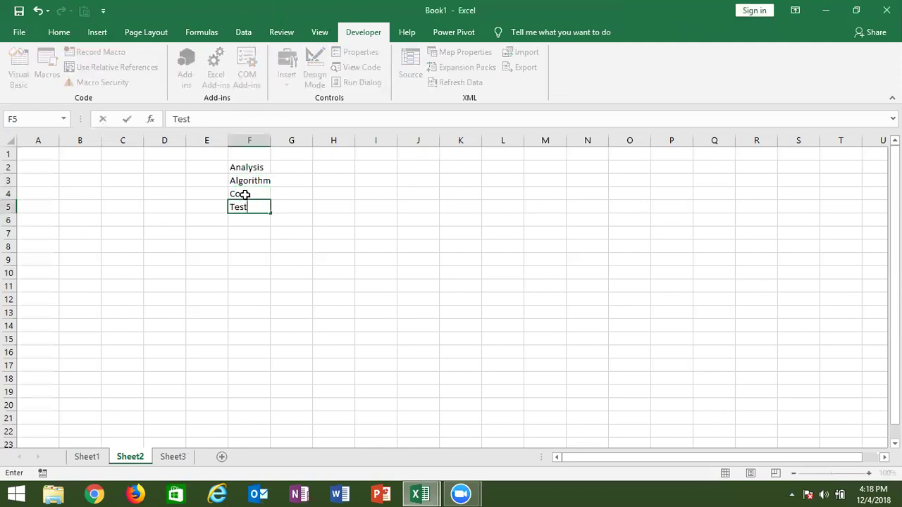
{"action": "key", "text": "Tab"}
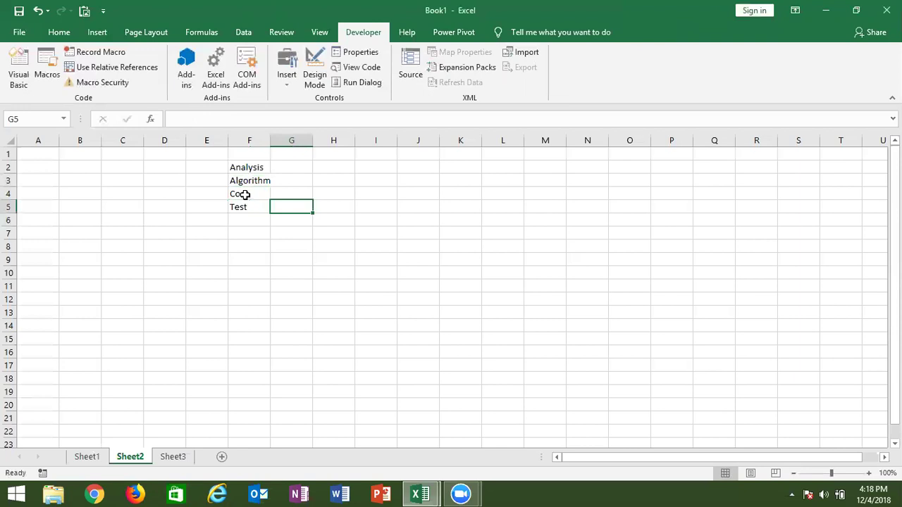
- Add 'Recode' in G5, 'Re-Test' in H5, and 'Apply' in F6
{"action": "type", "text": "Recose"}
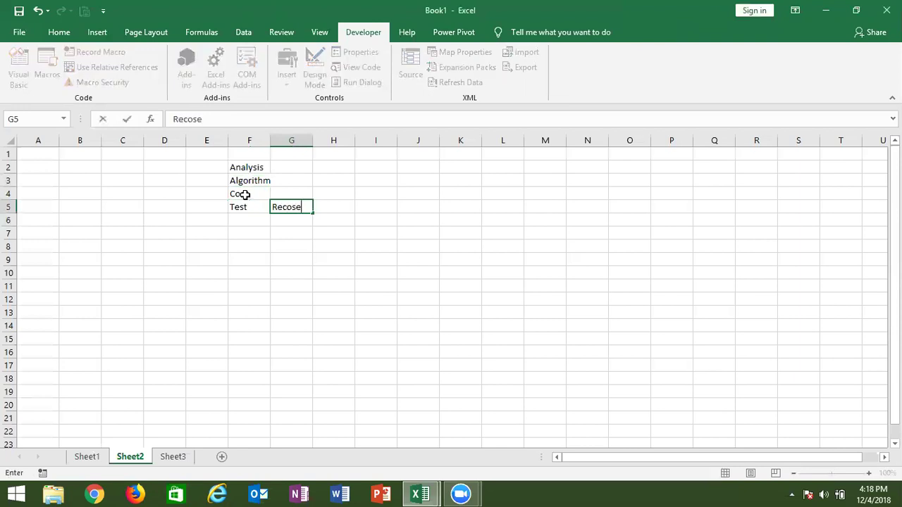
{"action": "key", "text": "BackSpace"}
{"action": "key", "text": "BackSpace"}
{"action": "type", "text": "de"}
{"action": "key", "text": "Tab"}
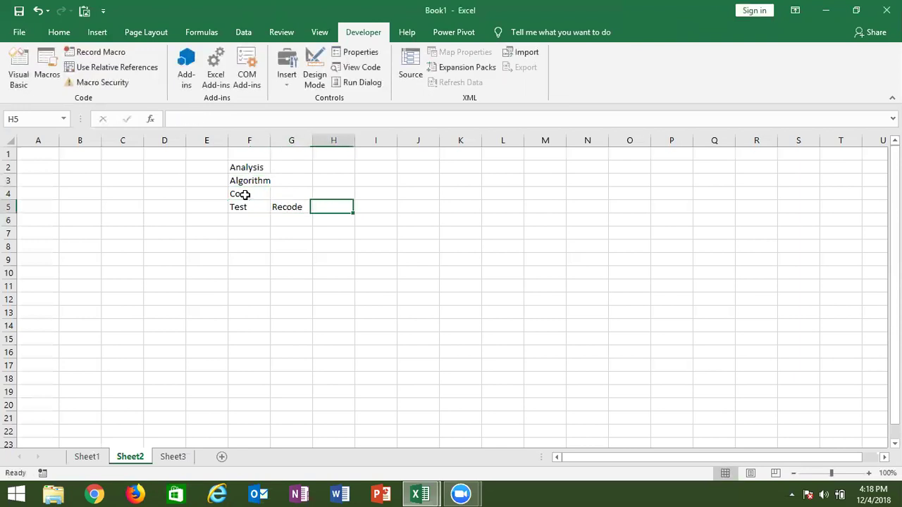
{"action": "type", "text": "T"}
{"action": "key", "text": "BackSpace"}
{"action": "type", "text": "Re-Test"}
{"action": "key", "text": "Return"}
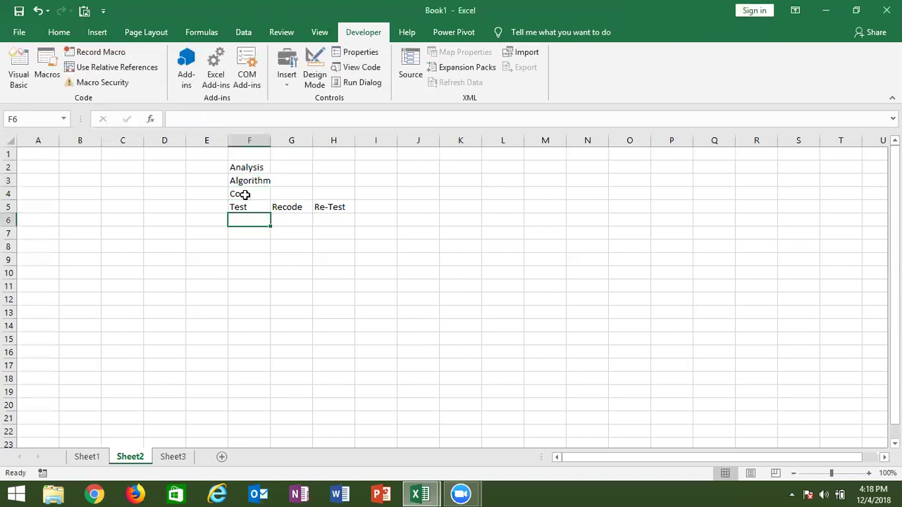
{"action": "type", "text": "Apply"}
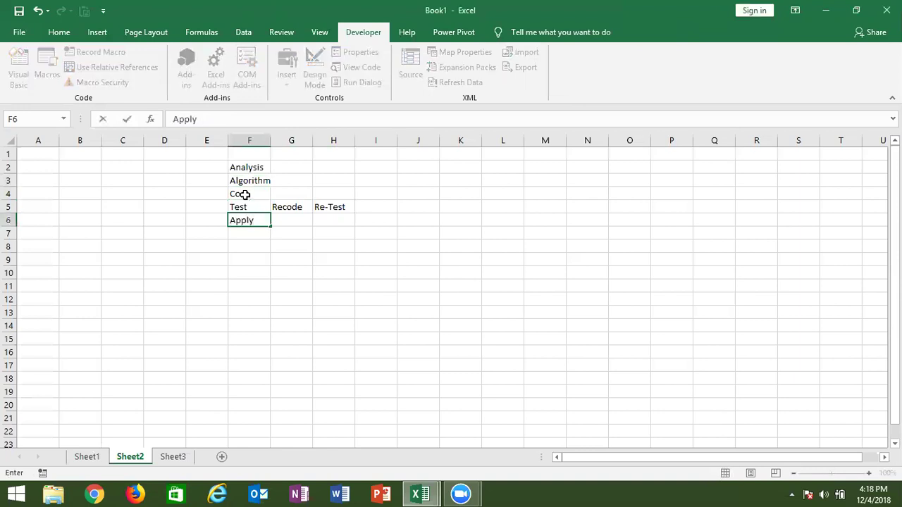
{"action": "key", "text": "Return"}
- Correct the misspelt 'Cose' in F4 to 'Code'
{"action": "left_click", "coordinate": [253, 167]}
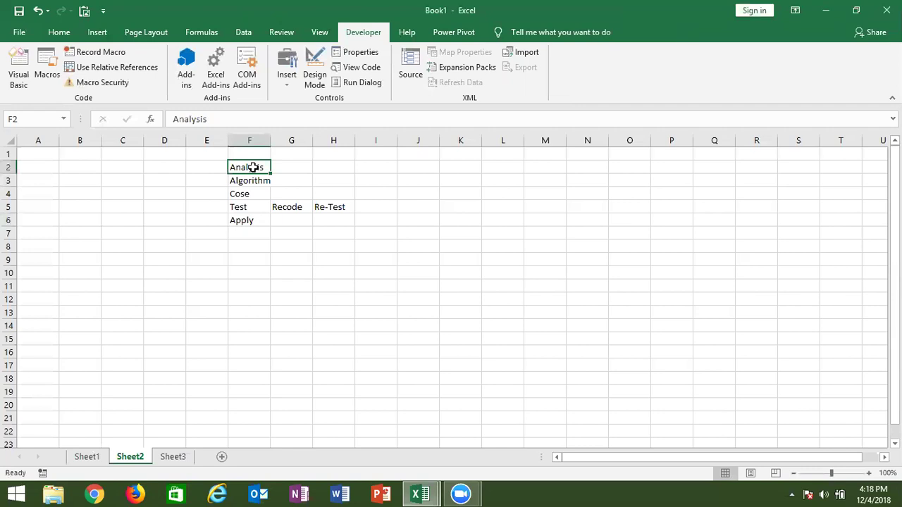
{"action": "key", "text": "Down"}
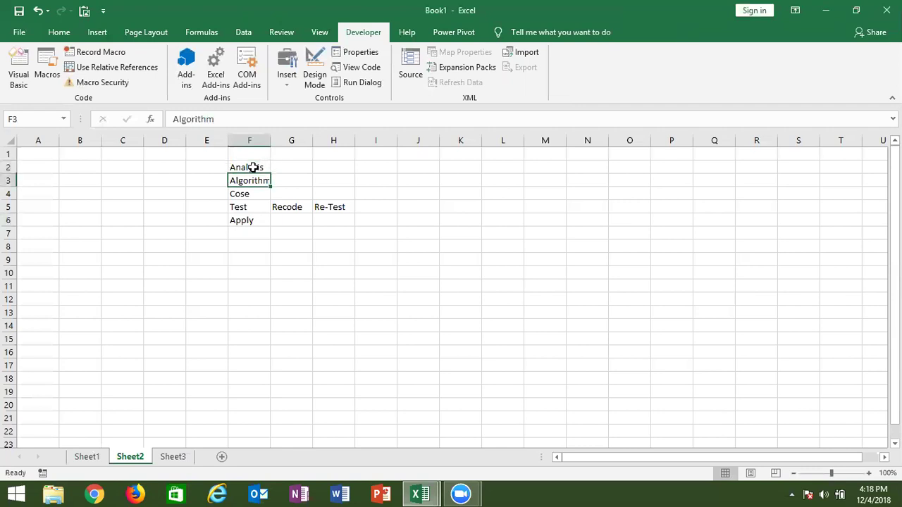
{"action": "key", "text": "Down"}
{"action": "left_click", "coordinate": [189, 119]}
{"action": "key", "text": "BackSpace"}
{"action": "type", "text": "d"}
{"action": "key", "text": "Return"}
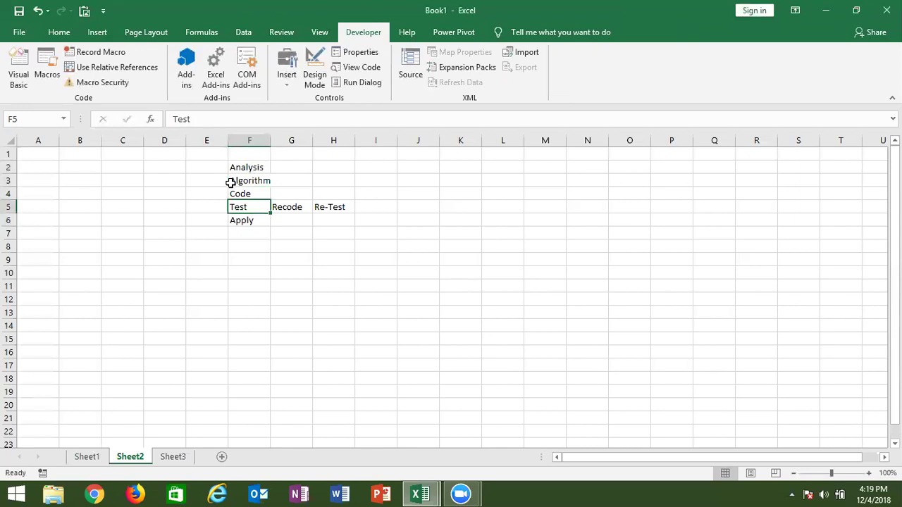
- AutoFit column F to its longest entry and review the Analysis-to-Apply list
{"action": "left_click", "coordinate": [278, 207]}
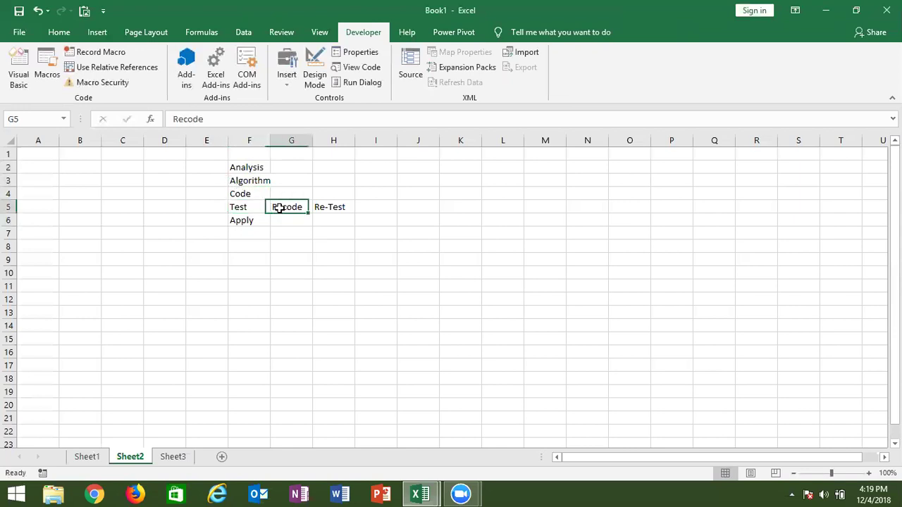
{"action": "left_click", "coordinate": [320, 218]}
{"action": "left_click", "coordinate": [238, 242]}
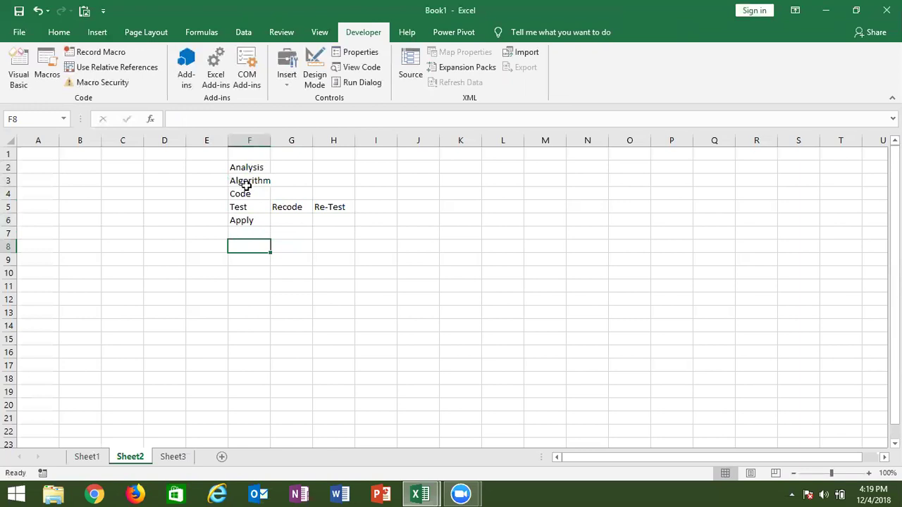
{"action": "double_click", "coordinate": [271, 146]}
{"action": "left_click_drag", "start_coordinate": [253, 168], "coordinate": [254, 221]}
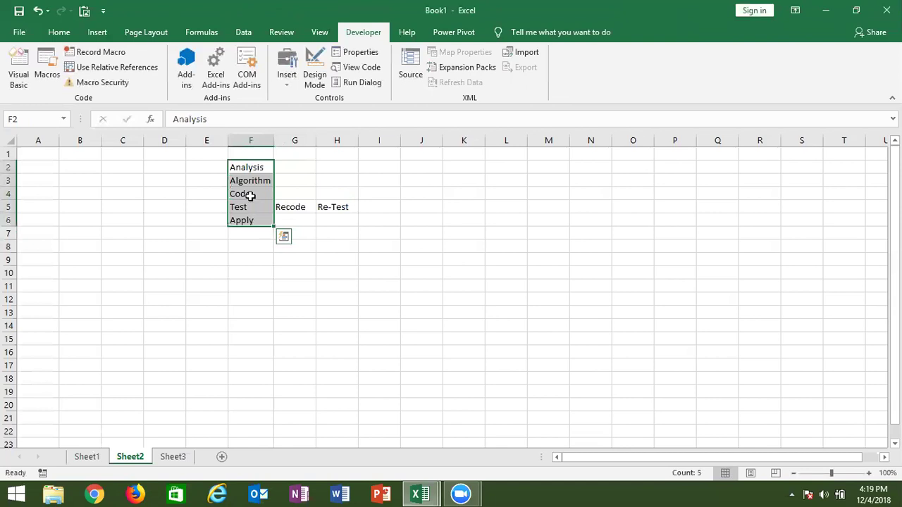
{"action": "left_click", "coordinate": [250, 196]}
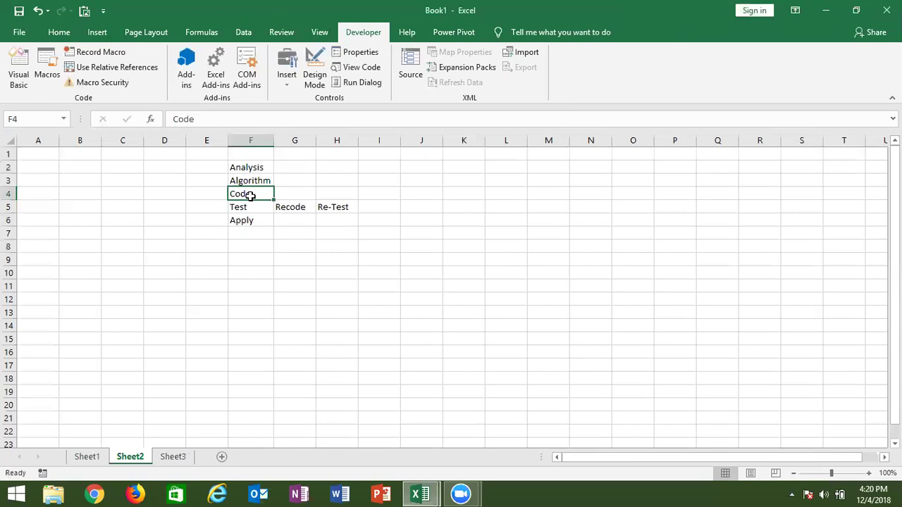
- Select cells F2:F6 on Sheet2, then switch to the VBA editor's empty Module2 code window
{"action": "left_click_drag", "start_coordinate": [250, 167], "coordinate": [248, 220]}
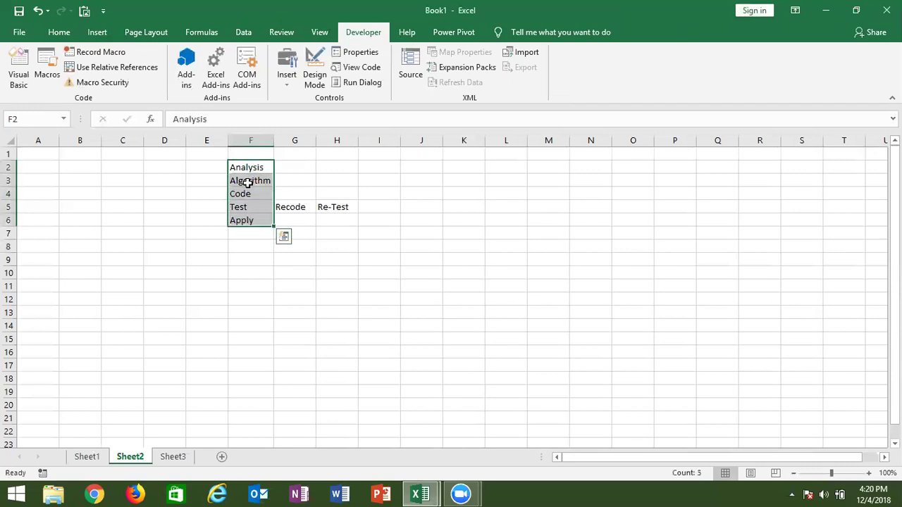
{"action": "left_click", "coordinate": [248, 183]}
{"action": "key", "text": "alt+Tab"}
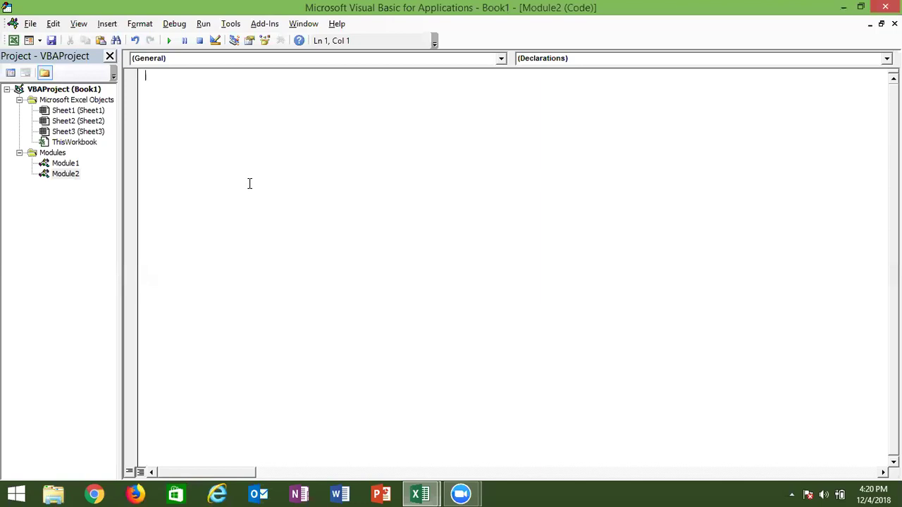
- Start Sub rr() in Module2 and enter Workbooks.Add as its first statement
{"action": "type", "text": "sub"}
{"action": "type", "text": " rr()"}
{"action": "key", "text": "Return"}
{"action": "key", "text": "Return"}
{"action": "key", "text": "Return"}
{"action": "key", "text": "Return"}
{"action": "left_click", "coordinate": [146, 86]}
{"action": "left_click", "coordinate": [145, 96]}
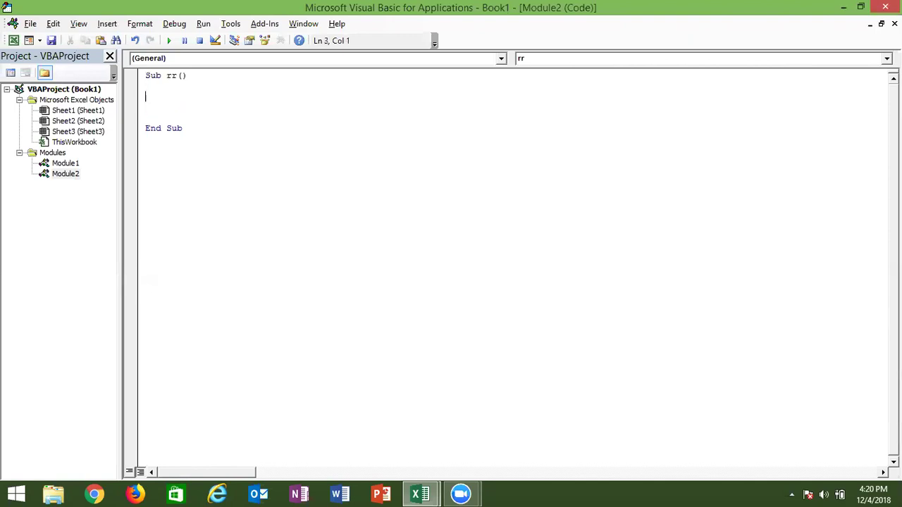
{"action": "type", "text": "workboo"}
{"action": "type", "text": "k"}
{"action": "type", "text": "s."}
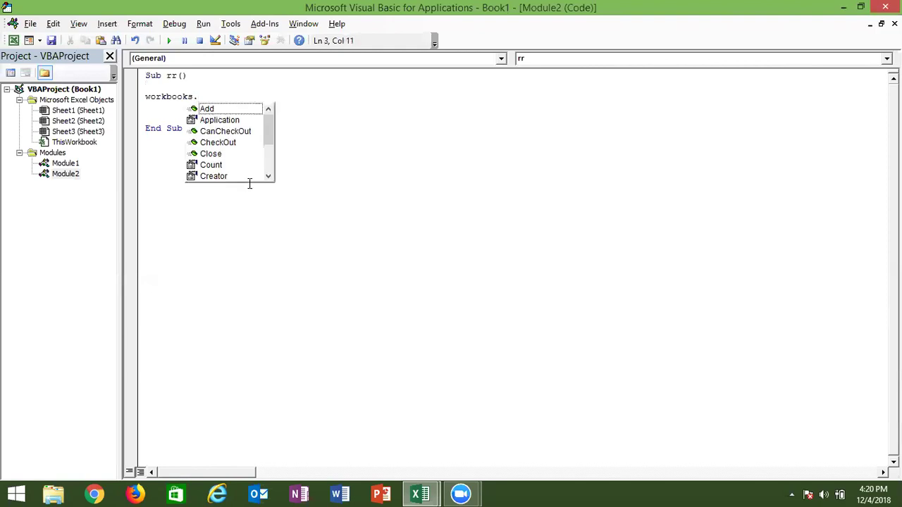
{"action": "key", "text": "Down"}
{"action": "key", "text": "Tab"}
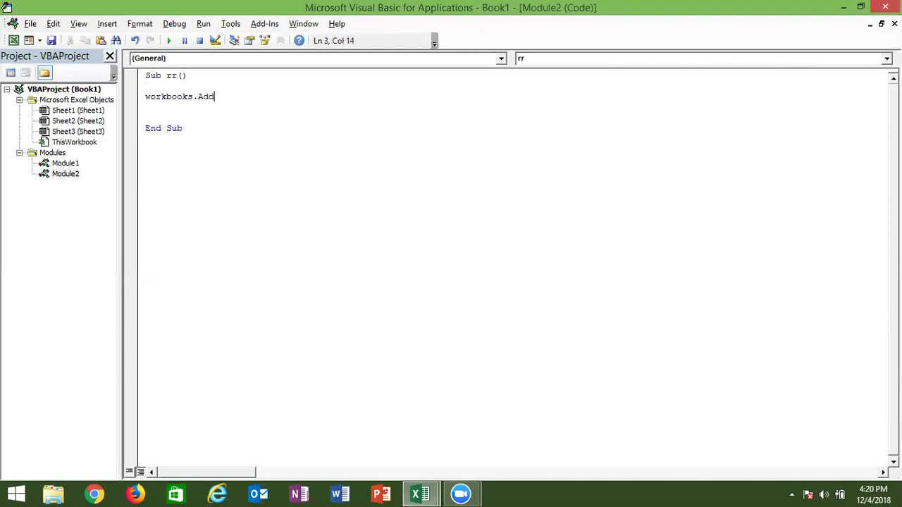
{"action": "key", "text": "Return"}
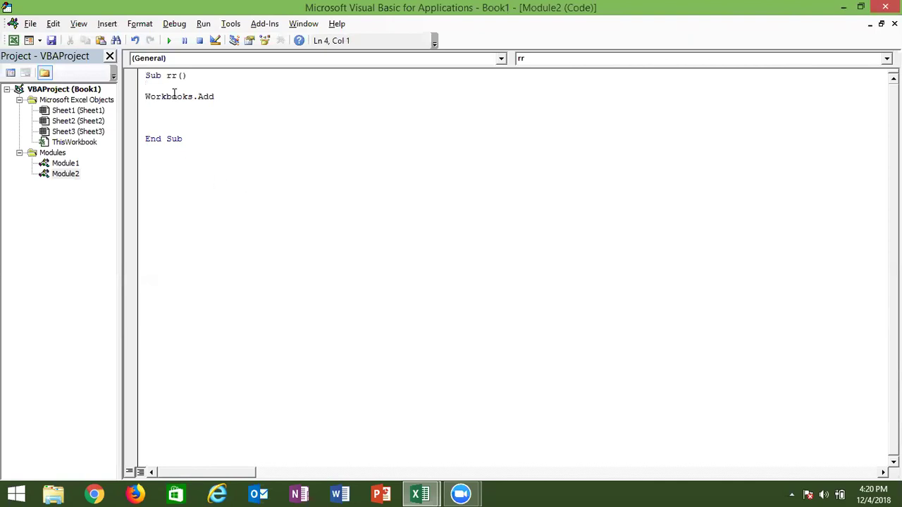
- Look over the Workbooks.Add line, then add blank lines below it
{"action": "double_click", "coordinate": [172, 96]}
{"action": "double_click", "coordinate": [205, 97]}
{"action": "left_click", "coordinate": [187, 98]}
{"action": "double_click", "coordinate": [186, 99]}
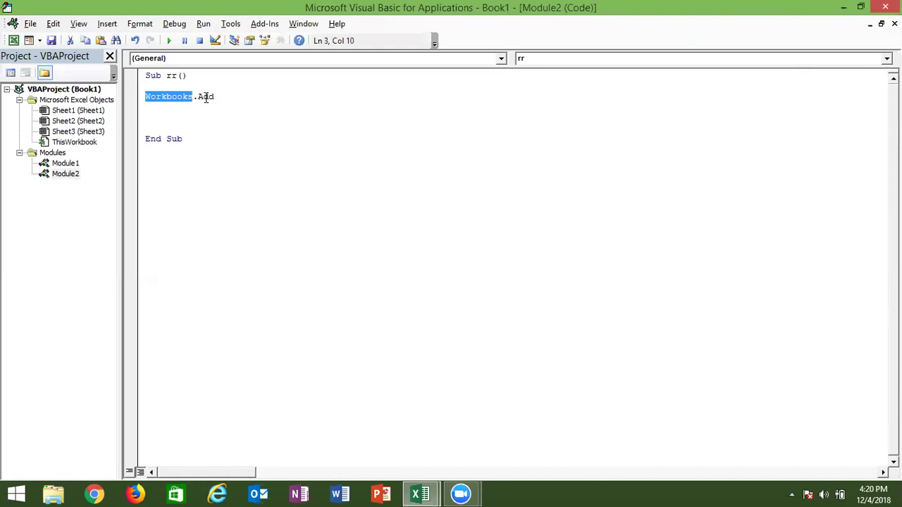
{"action": "double_click", "coordinate": [205, 98]}
{"action": "double_click", "coordinate": [179, 100]}
{"action": "double_click", "coordinate": [205, 98]}
{"action": "left_click", "coordinate": [219, 98]}
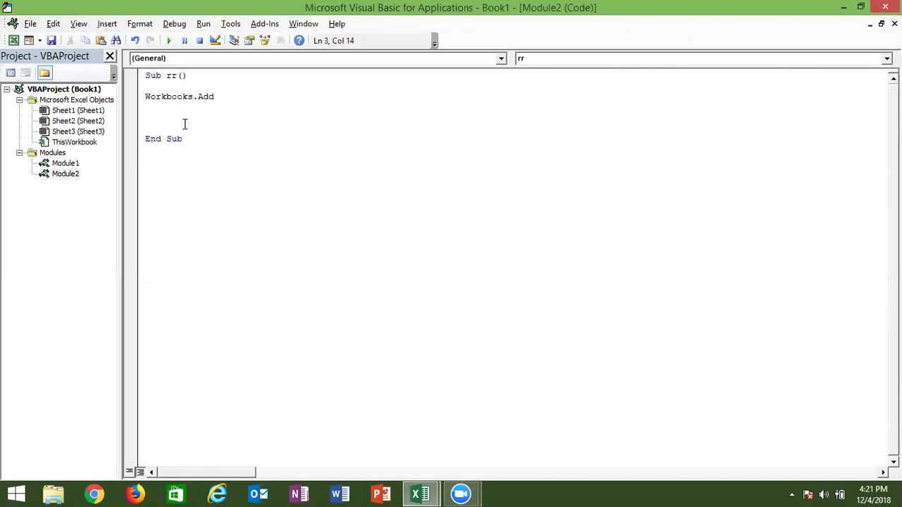
{"action": "key", "text": "Down"}
{"action": "key", "text": "Return"}
{"action": "key", "text": "Return"}
- Add the statement Workbooks("Book1.xlsx").SaveAs "path" to Sub rr
{"action": "type", "text": "workss"}
{"action": "key", "text": "BackSpace"}
{"action": "key", "text": "BackSpace"}
{"action": "type", "text": "books("}
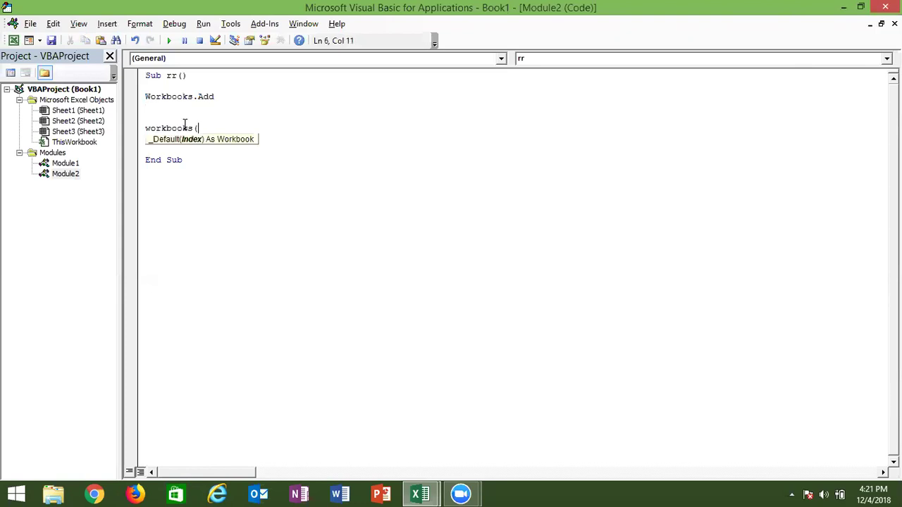
{"action": "type", "text": "\"Book1.xlsx\""}
{"action": "type", "text": ").a"}
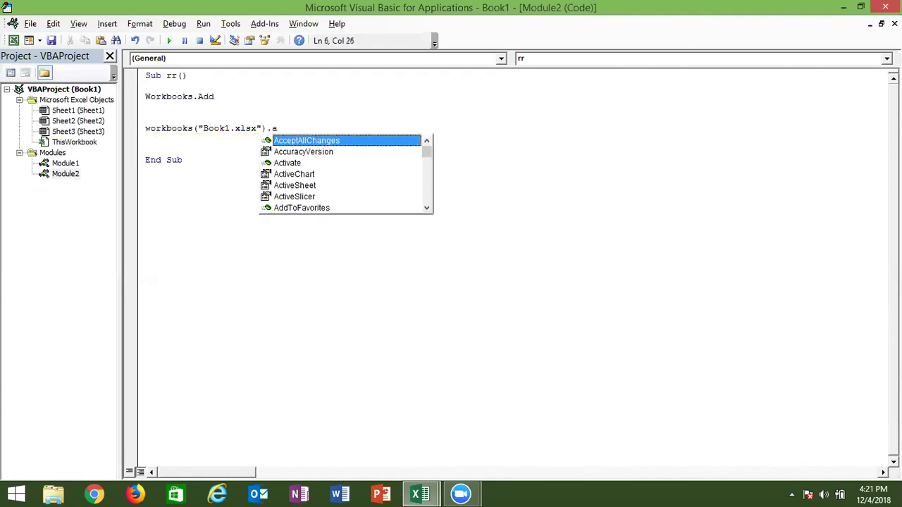
{"action": "key", "text": "BackSpace"}
{"action": "type", "text": "sa"}
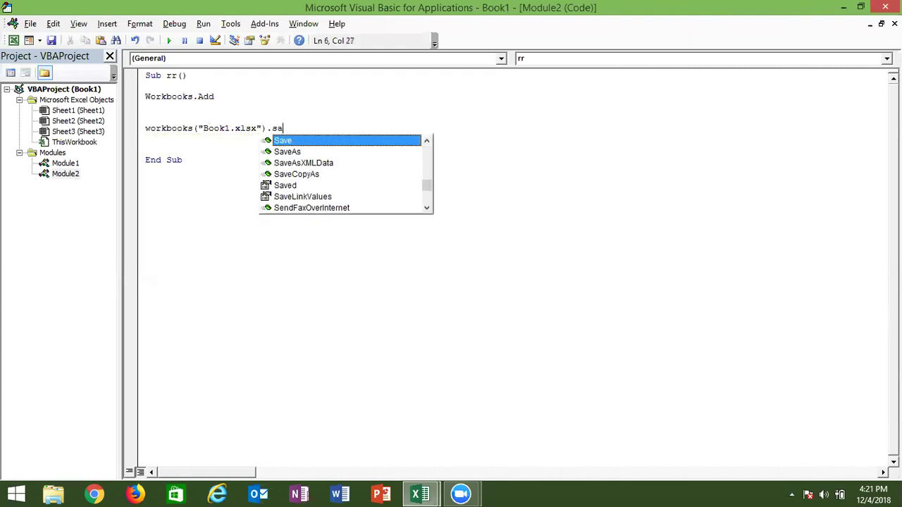
{"action": "type", "text": "veas"}
{"action": "key", "text": "Tab"}
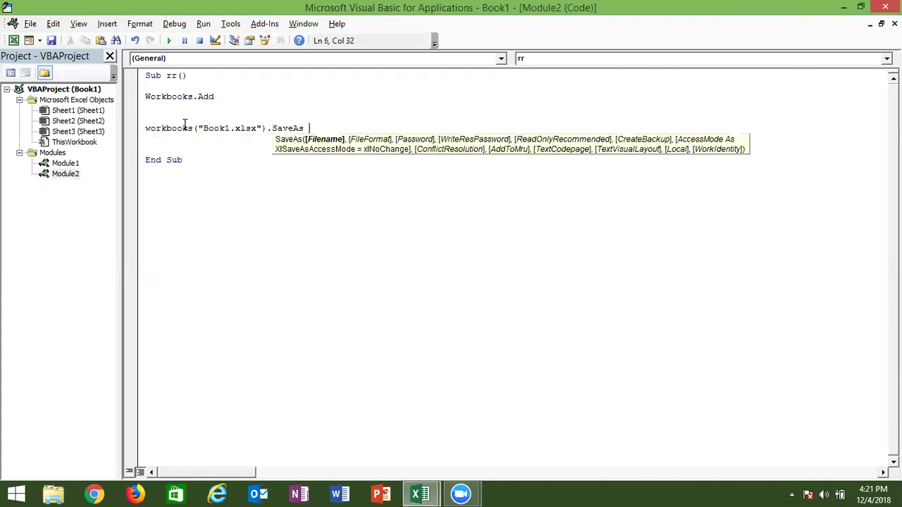
{"action": "type", "text": "\"path\""}
{"action": "left_click", "coordinate": [179, 146]}
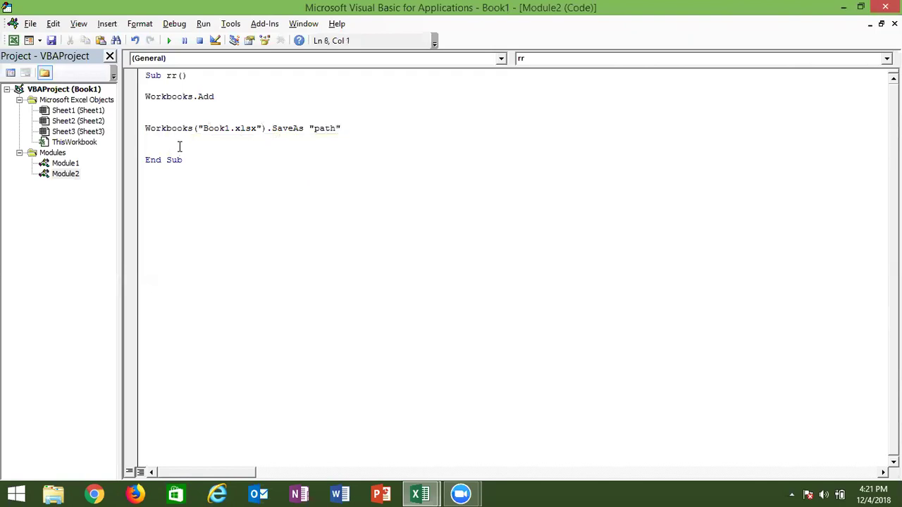
- Review the Book1.xlsx SaveAs line, then return to the empty line under Workbooks.Add
{"action": "double_click", "coordinate": [220, 131]}
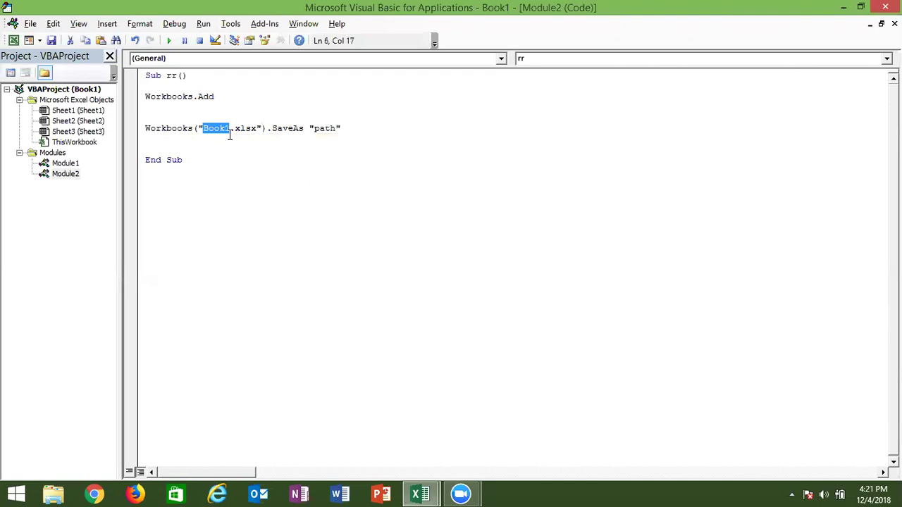
{"action": "left_click", "coordinate": [207, 108]}
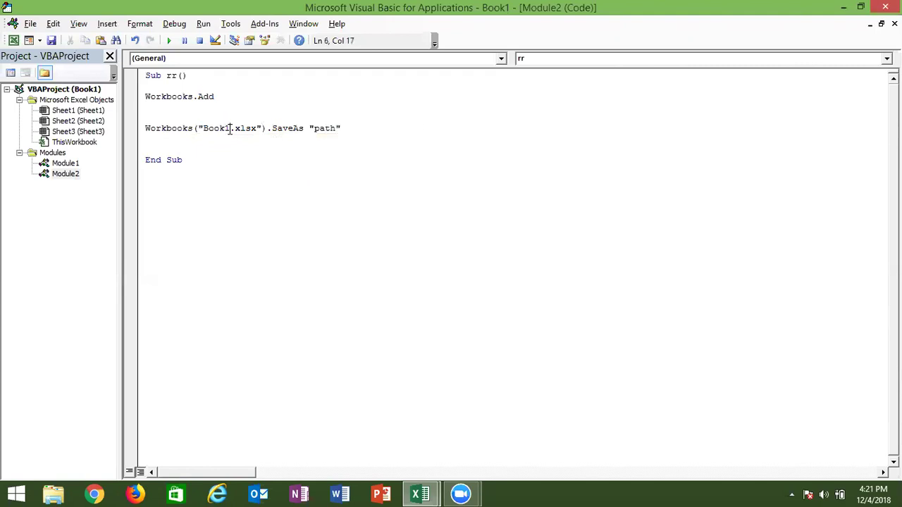
{"action": "double_click", "coordinate": [229, 128]}
{"action": "left_click", "coordinate": [134, 136]}
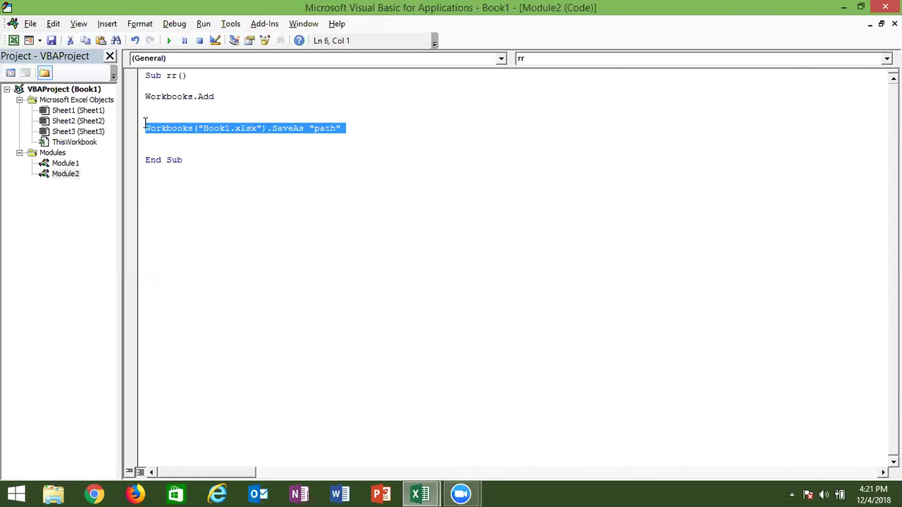
{"action": "left_click", "coordinate": [218, 130]}
{"action": "double_click", "coordinate": [218, 130]}
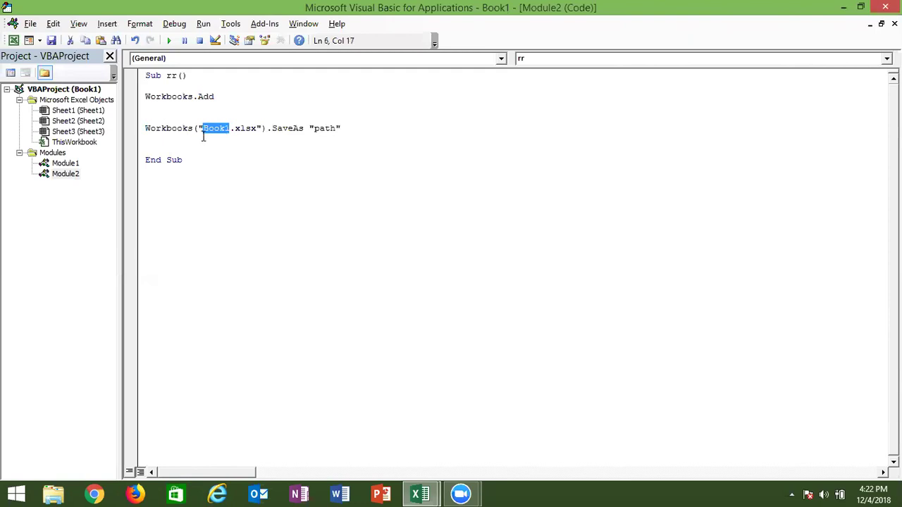
{"action": "double_click", "coordinate": [155, 97]}
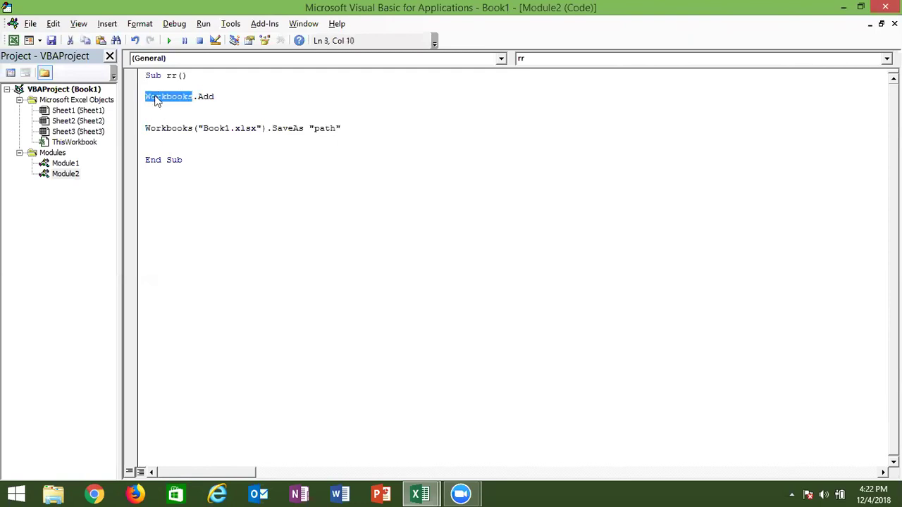
{"action": "left_click", "coordinate": [214, 131]}
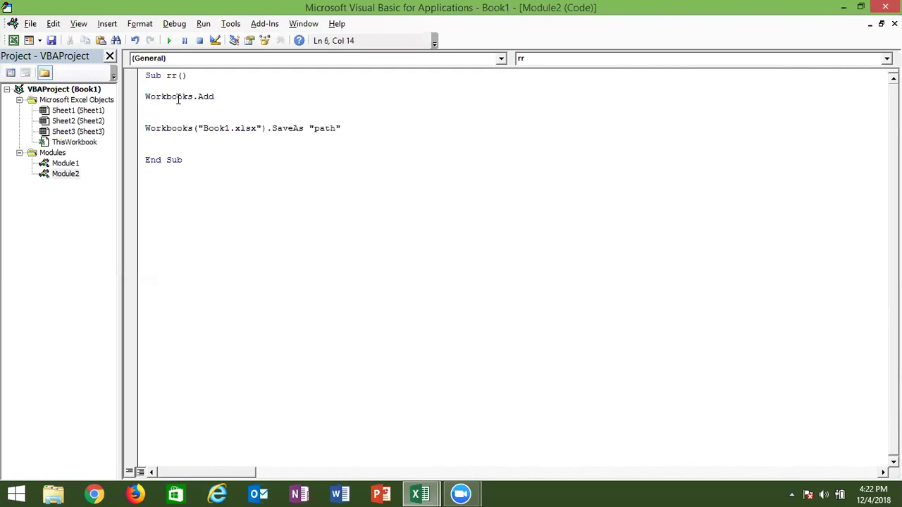
{"action": "left_click", "coordinate": [166, 108]}
- Add ActiveWorkbook.SaveAs "D:\2018\123.xslx" directly below Workbooks.Add
{"action": "type", "text": "activeworkbook"}
{"action": "type", "text": ".sa"}
{"action": "key", "text": "Down"}
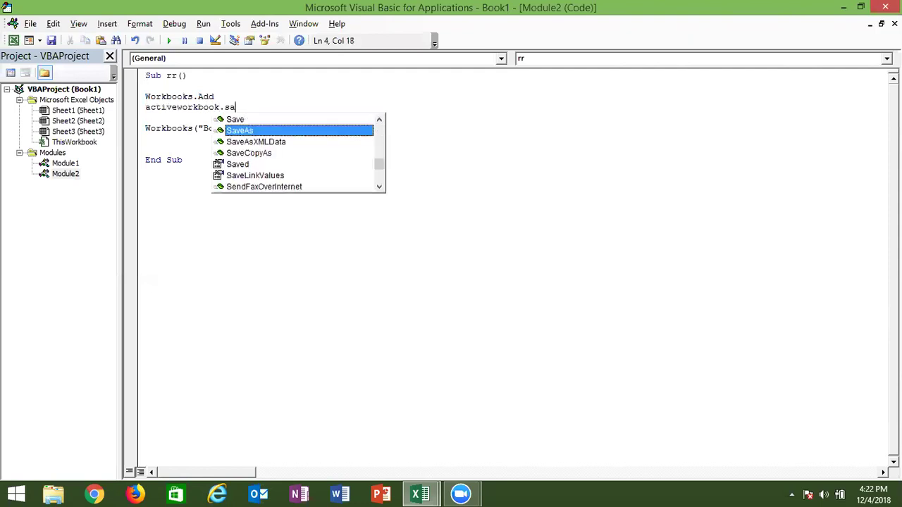
{"action": "key", "text": "Tab"}
{"action": "type", "text": "\"Path"}
{"action": "key", "text": "BackSpace"}
{"action": "key", "text": "BackSpace"}
{"action": "key", "text": "BackSpace"}
{"action": "key", "text": "BackSpace"}
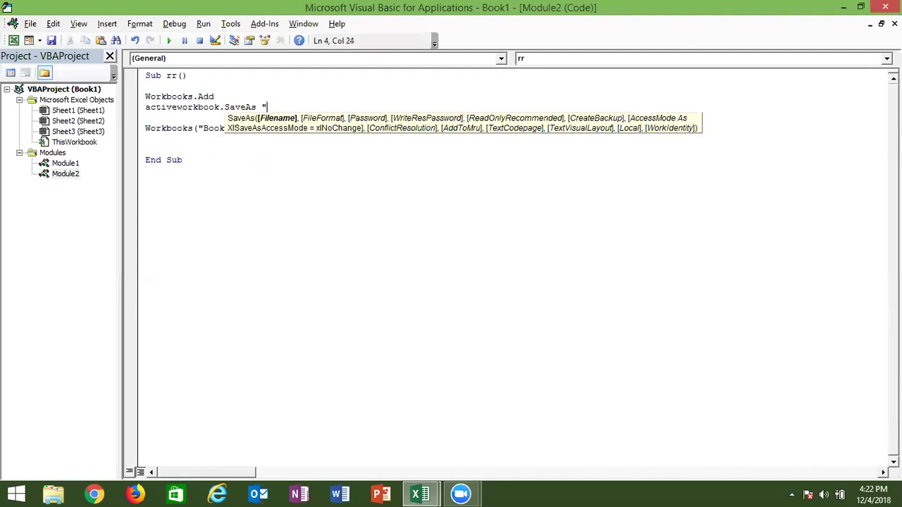
{"action": "type", "text": "D:\\12"}
{"action": "key", "text": "BackSpace"}
{"action": "key", "text": "BackSpace"}
{"action": "type", "text": "1"}
{"action": "key", "text": "BackSpace"}
{"action": "type", "text": "2018\\123.xslx\""}
{"action": "left_click", "coordinate": [185, 144]}
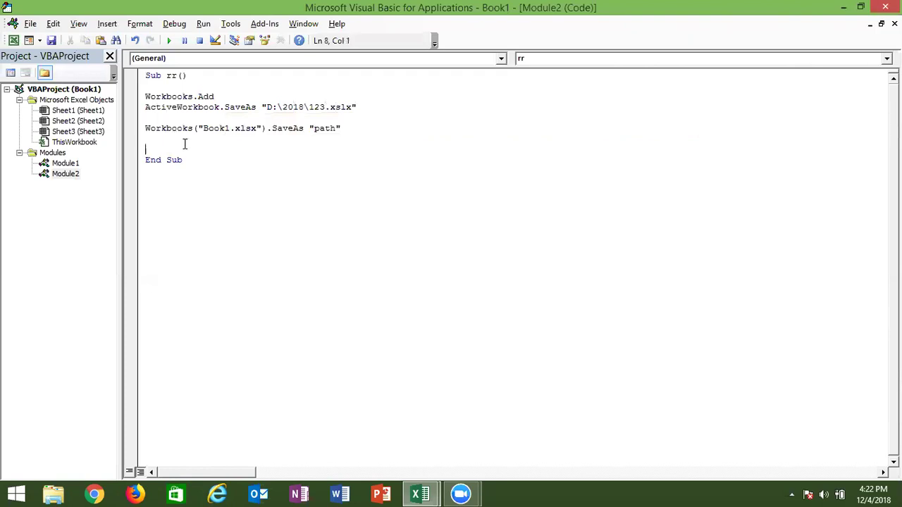
- Correct the misspelled file extension in the D:\2018\123 path to xlsx
{"action": "double_click", "coordinate": [181, 98]}
{"action": "double_click", "coordinate": [182, 107]}
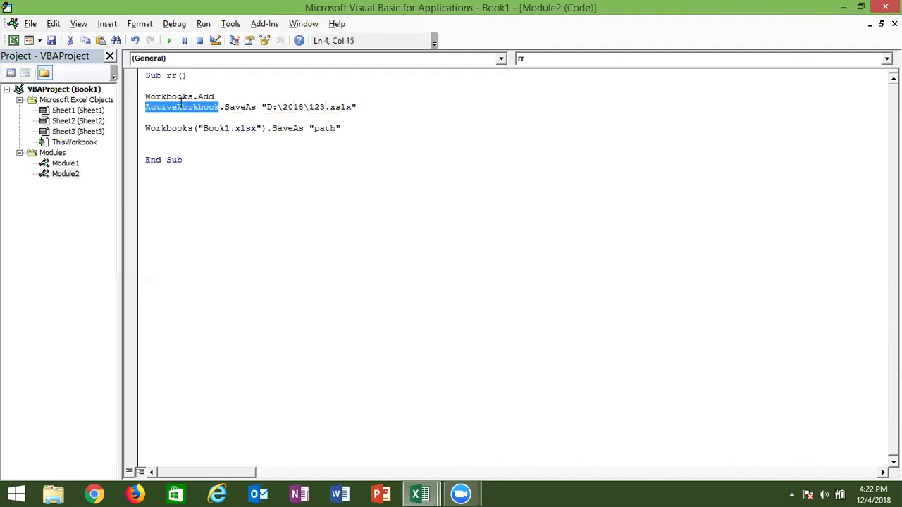
{"action": "double_click", "coordinate": [271, 109]}
{"action": "double_click", "coordinate": [331, 108]}
{"action": "type", "text": "xlsx"}
{"action": "left_click", "coordinate": [337, 107]}
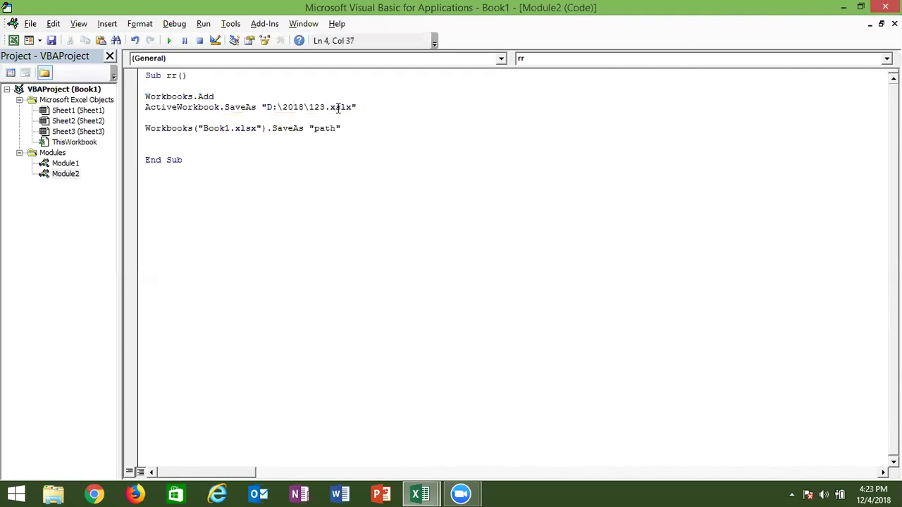
{"action": "left_click", "coordinate": [192, 141]}
- Add a Workbooks.Add.SaveAs line before End Sub, pasting in the "D:\2018\123.xslx" path
{"action": "key", "text": "Return"}
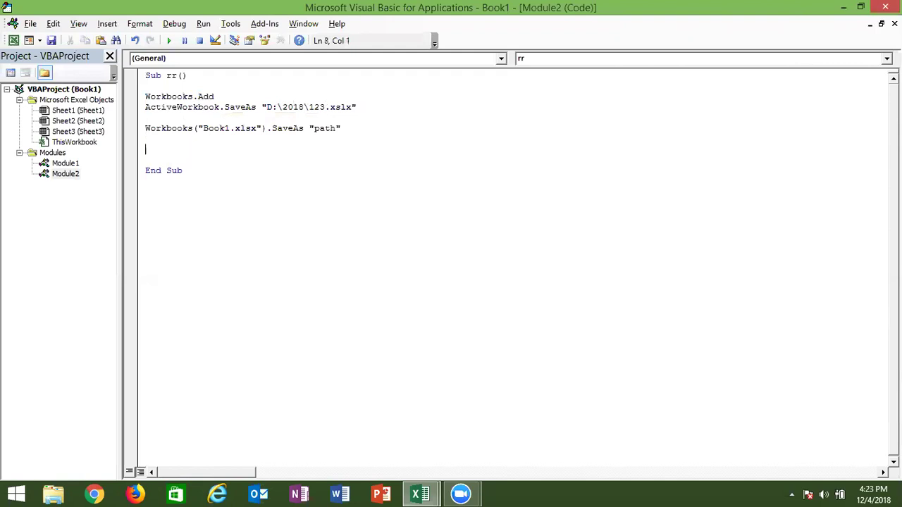
{"action": "type", "text": "workbooks.a"}
{"action": "key", "text": "Tab"}
{"action": "type", "text": ".na"}
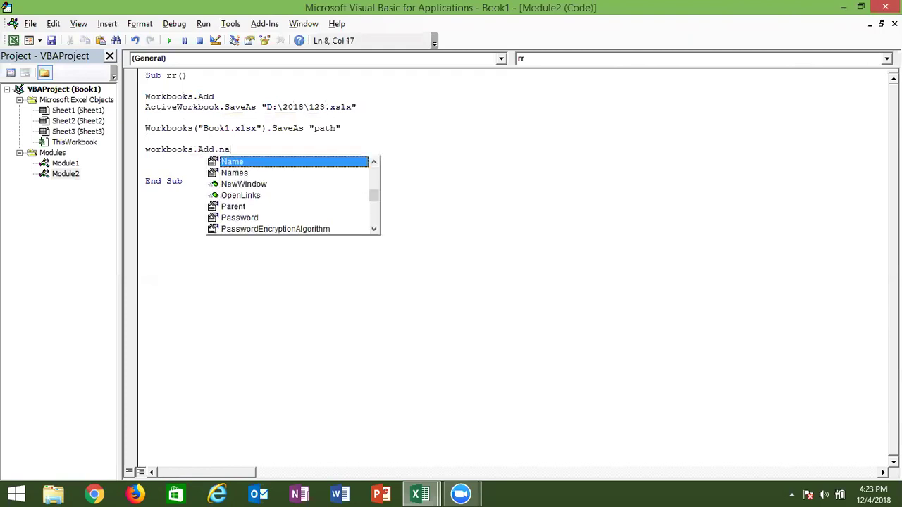
{"action": "key", "text": "Tab"}
{"action": "key", "text": "BackSpace"}
{"action": "key", "text": "BackSpace"}
{"action": "key", "text": "BackSpace"}
{"action": "key", "text": "BackSpace"}
{"action": "key", "text": "BackSpace"}
{"action": "type", "text": ".sa"}
{"action": "key", "text": "Tab"}
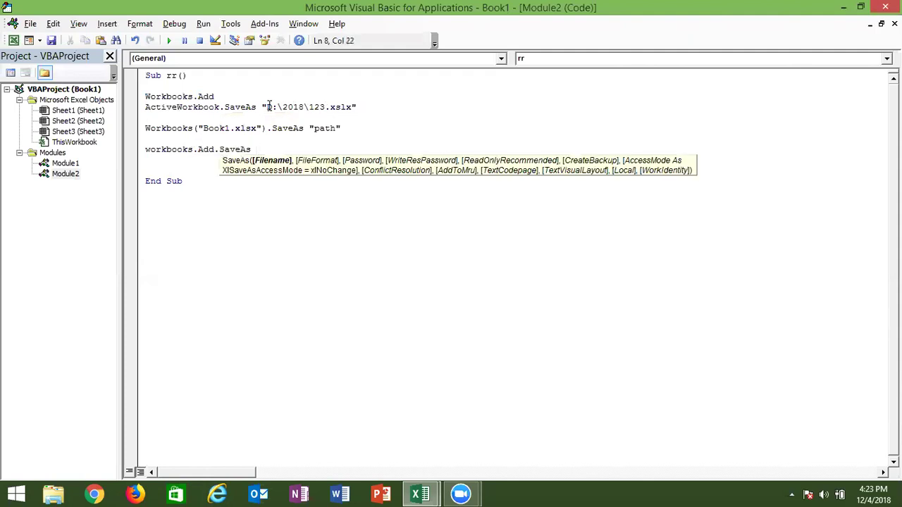
{"action": "left_click_drag", "start_coordinate": [262, 107], "coordinate": [367, 109]}
{"action": "key", "text": "ctrl+c"}
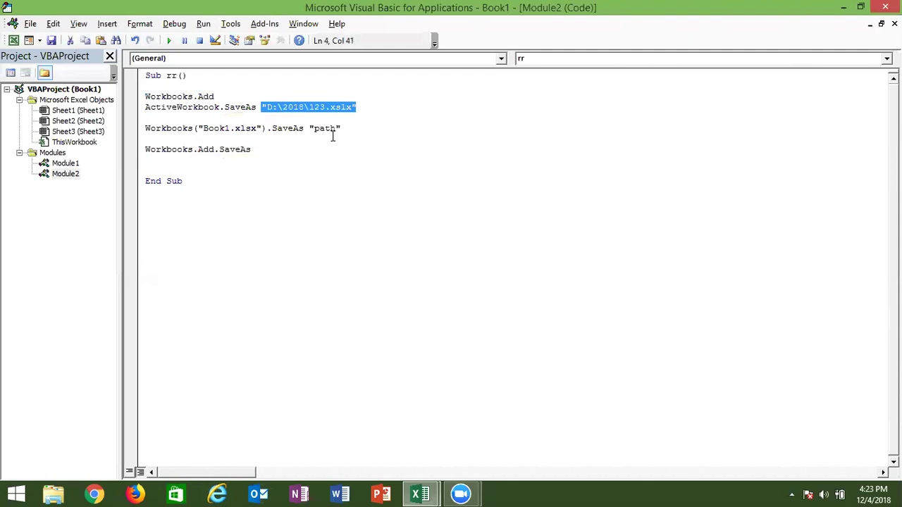
{"action": "left_click", "coordinate": [312, 147]}
{"action": "key", "text": "ctrl+v"}
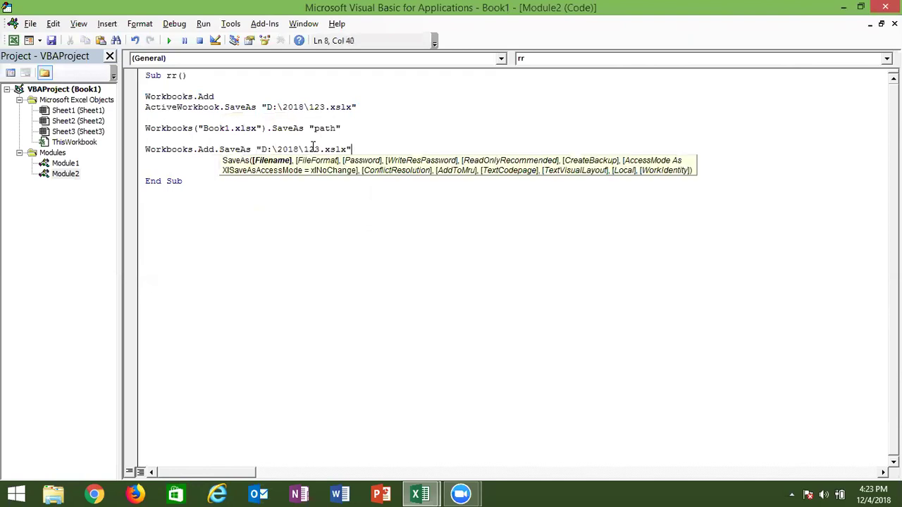
{"action": "left_click", "coordinate": [305, 207]}
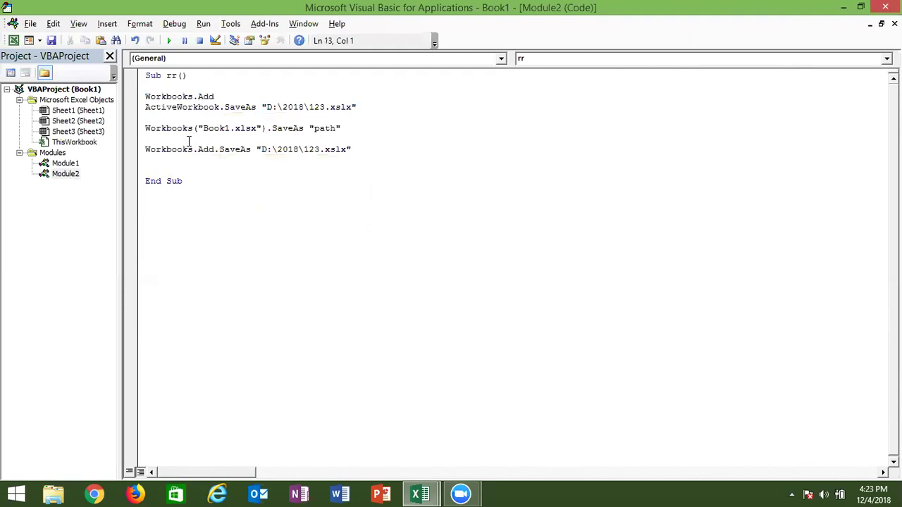
- Set breakpoints on the Workbooks.Add, ActiveWorkbook.SaveAs and Workbooks.Add.SaveAs lines
{"action": "left_click", "coordinate": [136, 98]}
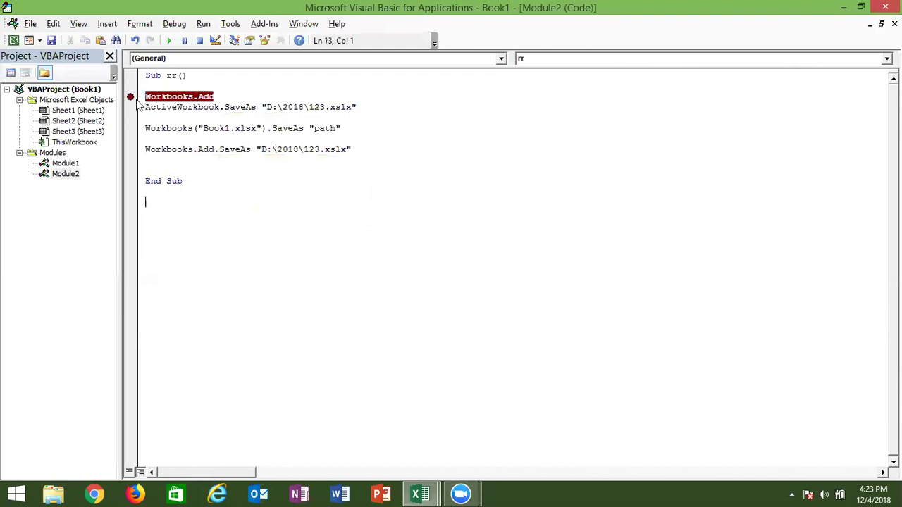
{"action": "left_click", "coordinate": [136, 108]}
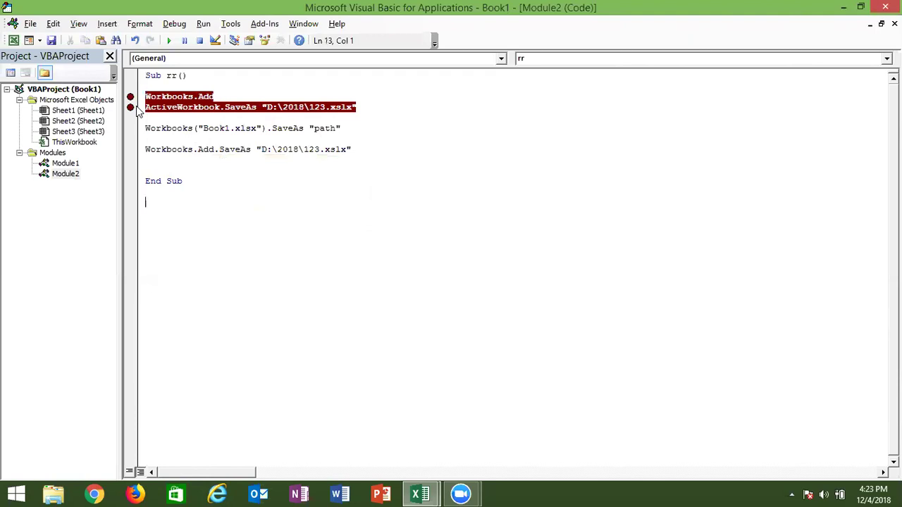
{"action": "left_click", "coordinate": [136, 153]}
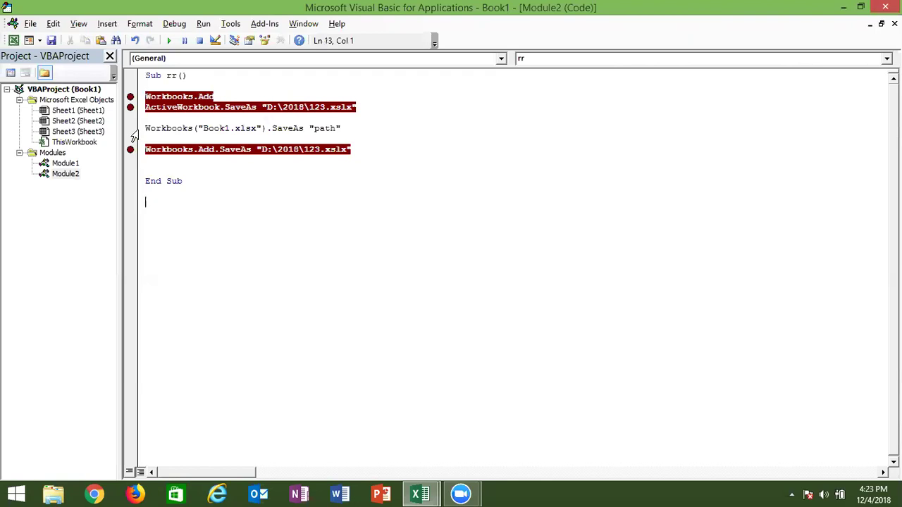
{"action": "left_click", "coordinate": [133, 131]}
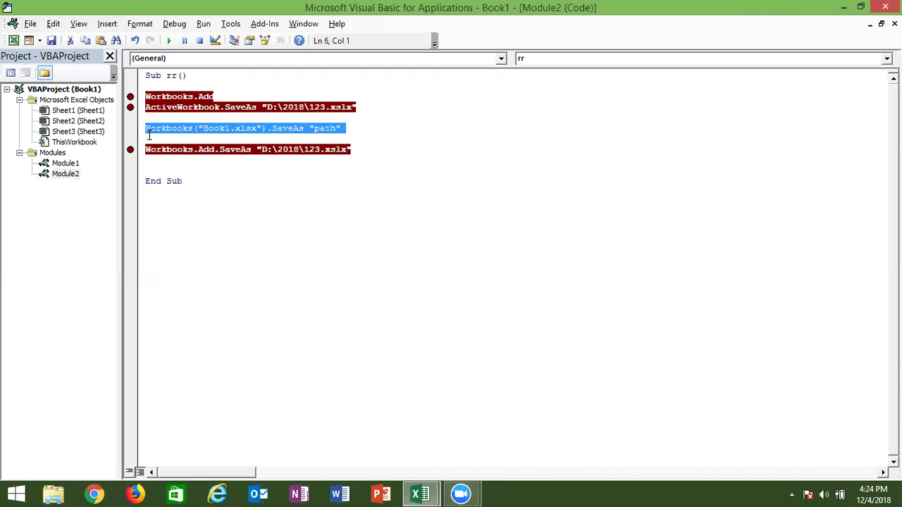
{"action": "left_click", "coordinate": [149, 136]}
{"action": "left_click", "coordinate": [152, 166]}
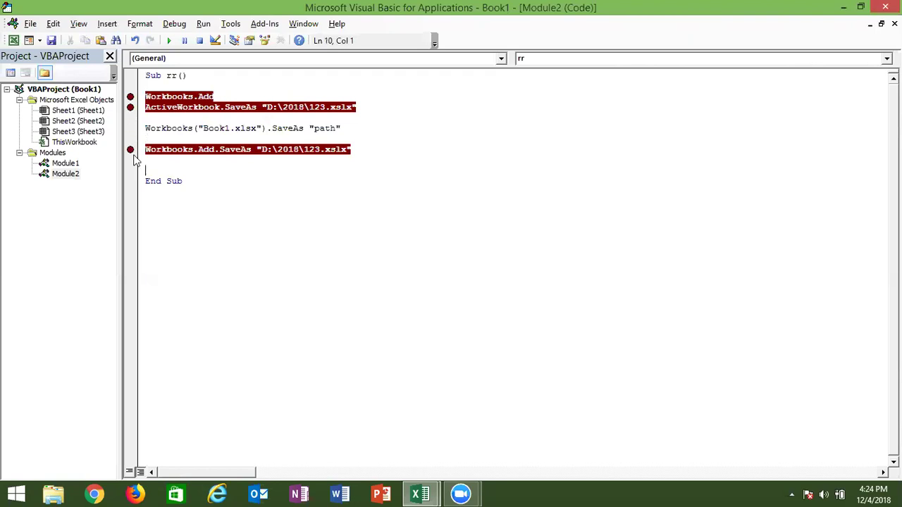
- Remove all three breakpoints and bring up the VBA help documentation
{"action": "left_click", "coordinate": [131, 151]}
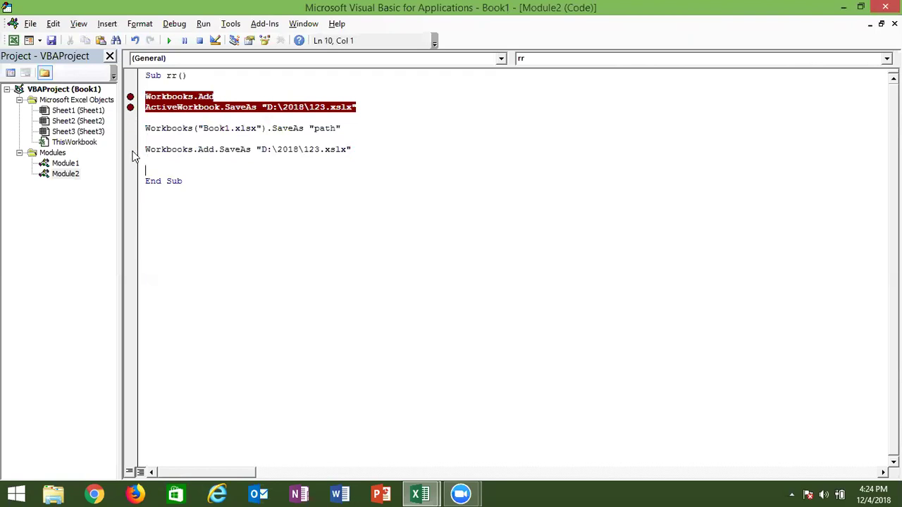
{"action": "left_click", "coordinate": [130, 107]}
{"action": "left_click", "coordinate": [130, 96]}
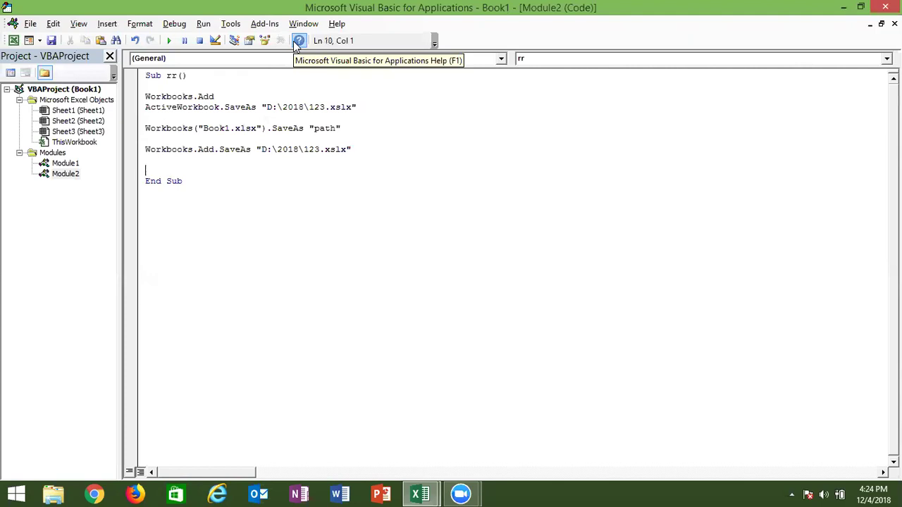
{"action": "left_click", "coordinate": [300, 44]}
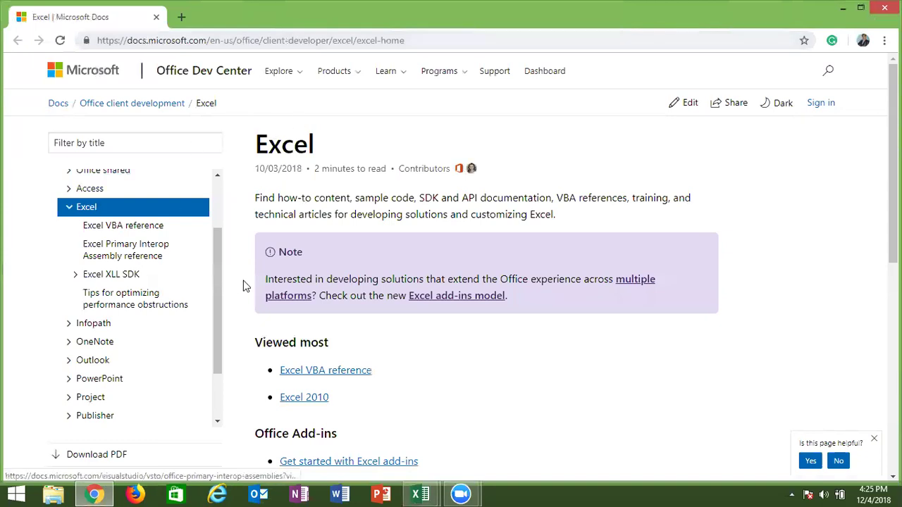
- Open the Excel VBA reference's Object model page and scroll its contents toward Workbook
{"action": "left_click", "coordinate": [155, 231]}
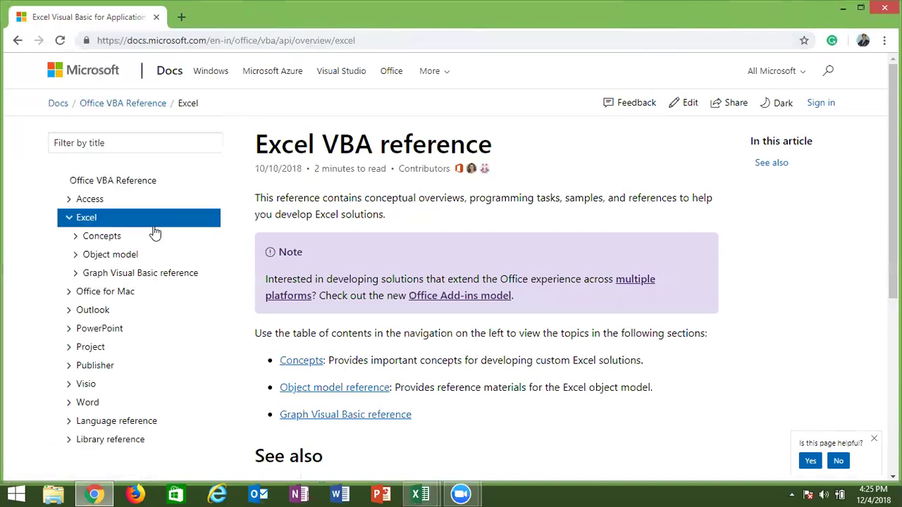
{"action": "left_click", "coordinate": [127, 257]}
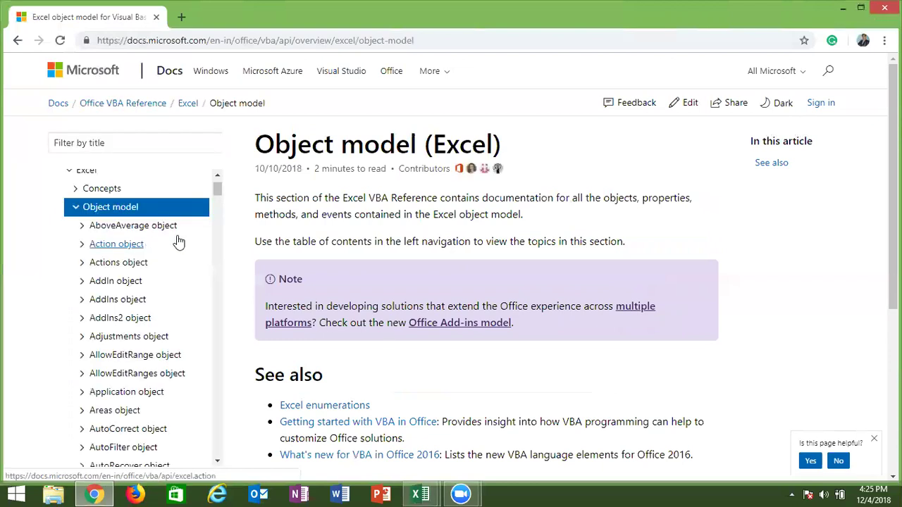
{"action": "scroll", "coordinate": [217, 204], "scroll_direction": "down", "scroll_amount": 3}
{"action": "left_click_drag", "start_coordinate": [217, 205], "coordinate": [219, 296]}
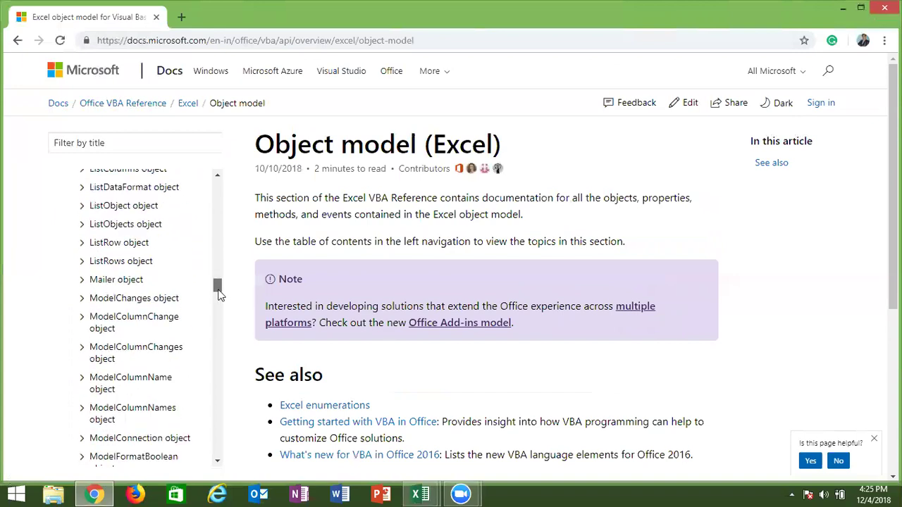
{"action": "mouse_move", "coordinate": [218, 296]}
{"action": "left_mouse_down"}
{"action": "mouse_move", "coordinate": [213, 350]}
{"action": "mouse_move", "coordinate": [209, 291]}
{"action": "mouse_move", "coordinate": [193, 439]}
{"action": "left_mouse_up"}
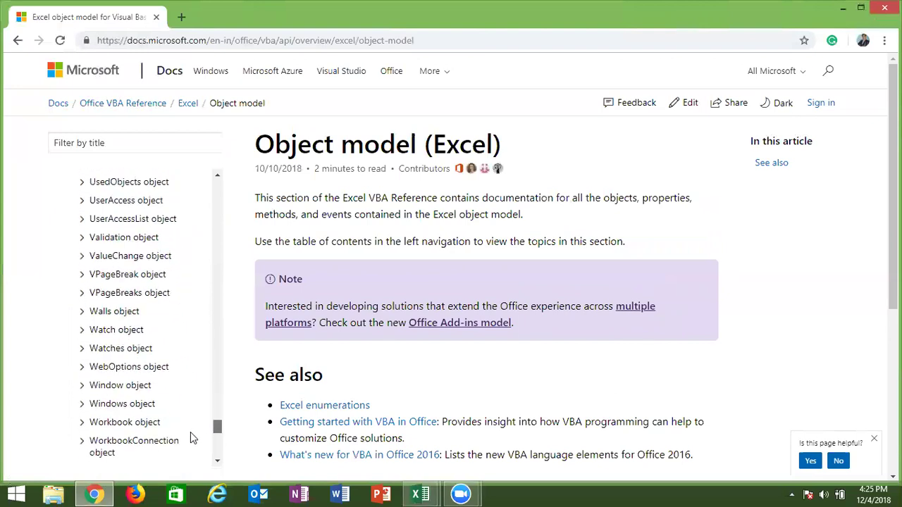
- Open the Workbook object page, expand Methods, and scroll the methods list down to SendMail
{"action": "left_click", "coordinate": [149, 425]}
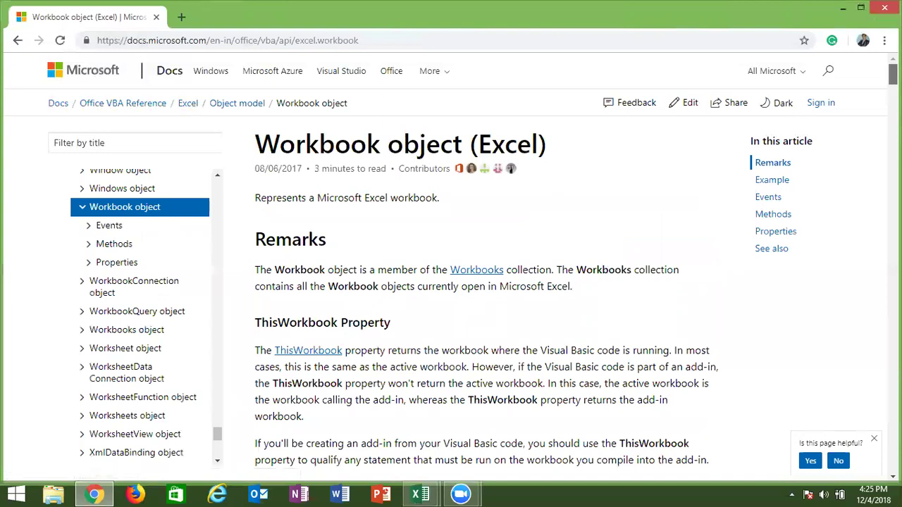
{"action": "scroll", "coordinate": [486, 282], "scroll_direction": "down", "scroll_amount": 3}
{"action": "scroll", "coordinate": [380, 166], "scroll_direction": "down", "scroll_amount": 3}
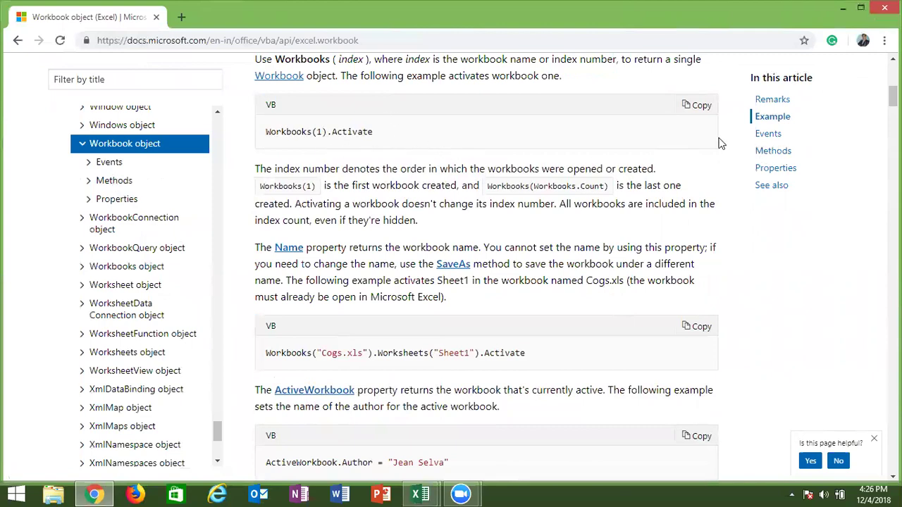
{"action": "left_click", "coordinate": [116, 182]}
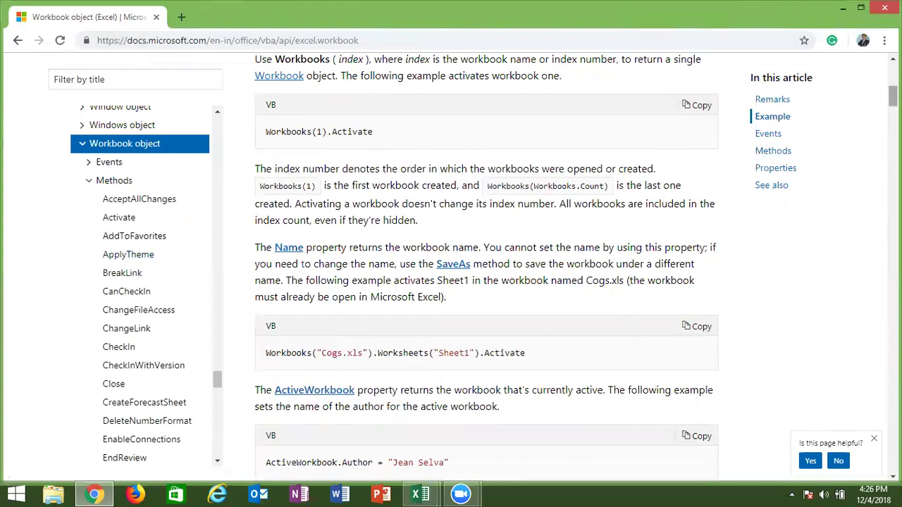
{"action": "left_click_drag", "start_coordinate": [892, 97], "coordinate": [893, 118]}
{"action": "scroll", "coordinate": [477, 373], "scroll_direction": "up", "scroll_amount": 2}
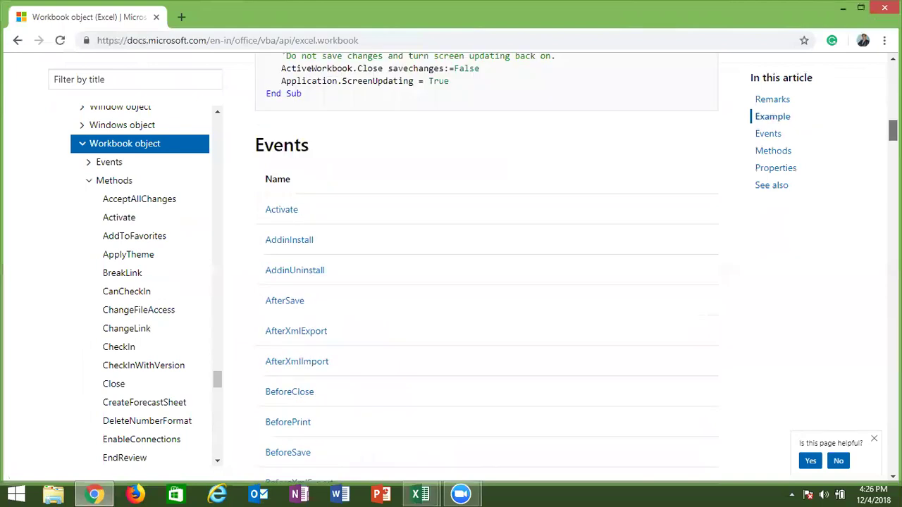
{"action": "scroll", "coordinate": [477, 373], "scroll_direction": "up", "scroll_amount": 7}
{"action": "scroll", "coordinate": [477, 374], "scroll_direction": "down", "scroll_amount": 1}
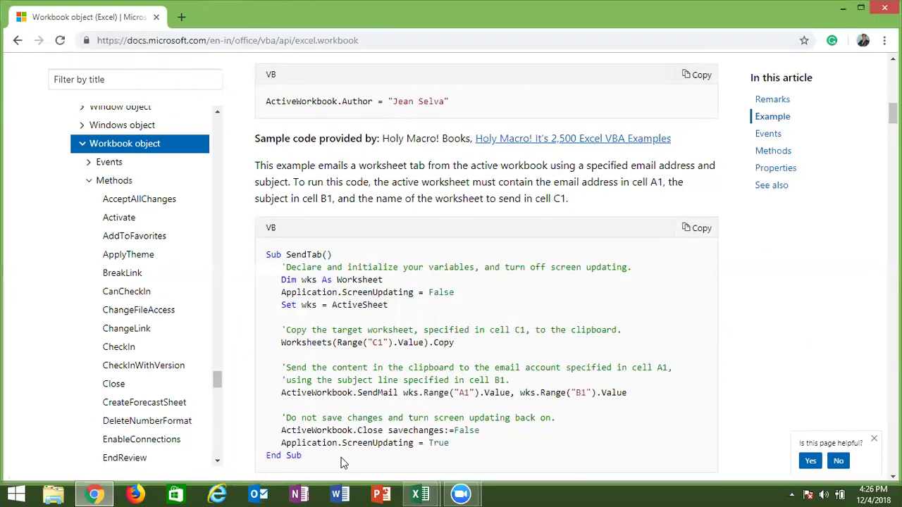
{"action": "left_click_drag", "start_coordinate": [345, 459], "coordinate": [269, 166]}
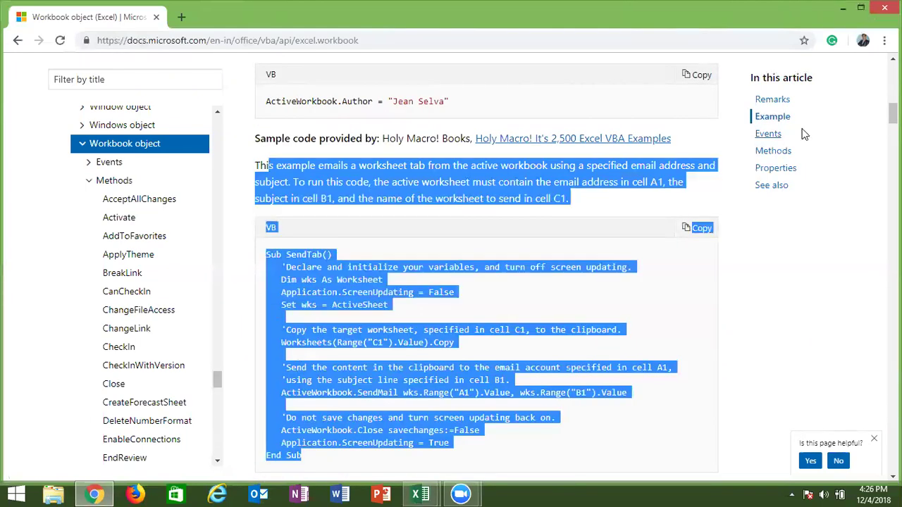
{"action": "left_click_drag", "start_coordinate": [893, 114], "coordinate": [893, 194]}
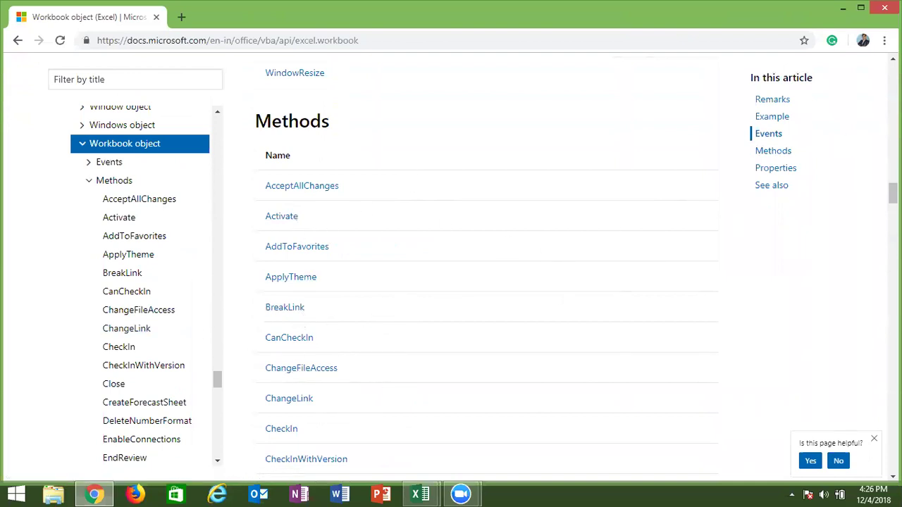
{"action": "left_click_drag", "start_coordinate": [893, 192], "coordinate": [893, 242]}
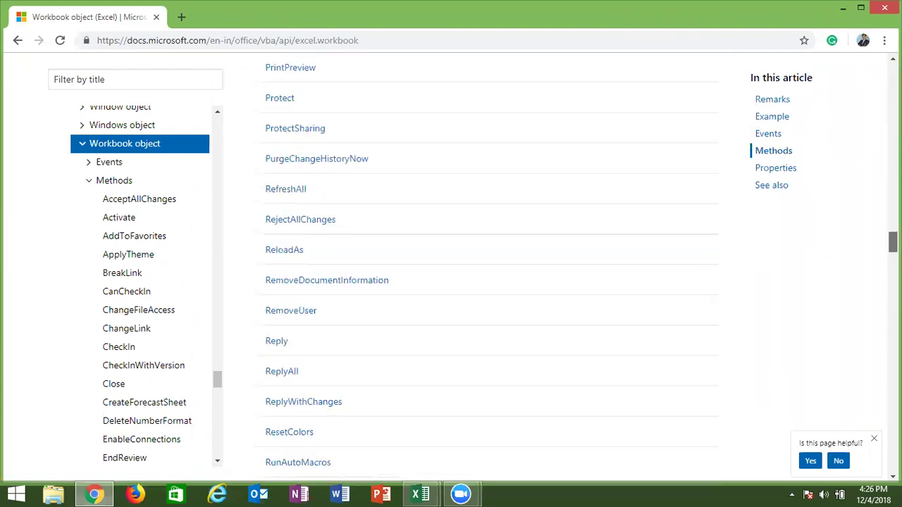
{"action": "scroll", "coordinate": [486, 268], "scroll_direction": "down", "scroll_amount": 3}
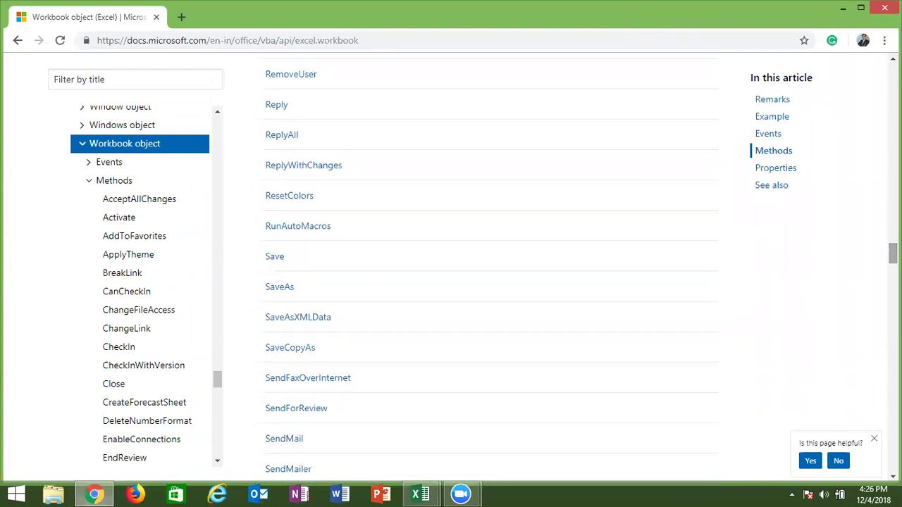
- Read the Workbook.SaveAs parameters and example, then follow See also back to Workbook object
{"action": "left_click", "coordinate": [282, 288]}
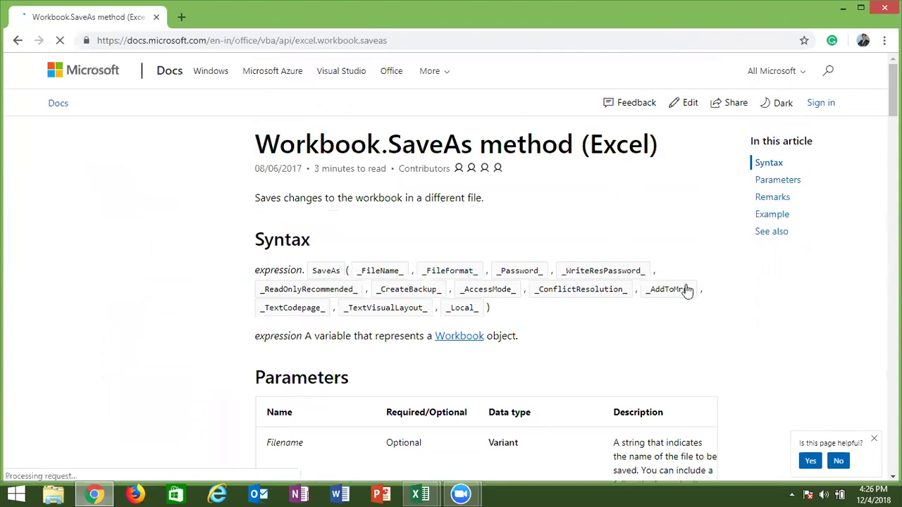
{"action": "scroll", "coordinate": [687, 290], "scroll_direction": "down", "scroll_amount": 2}
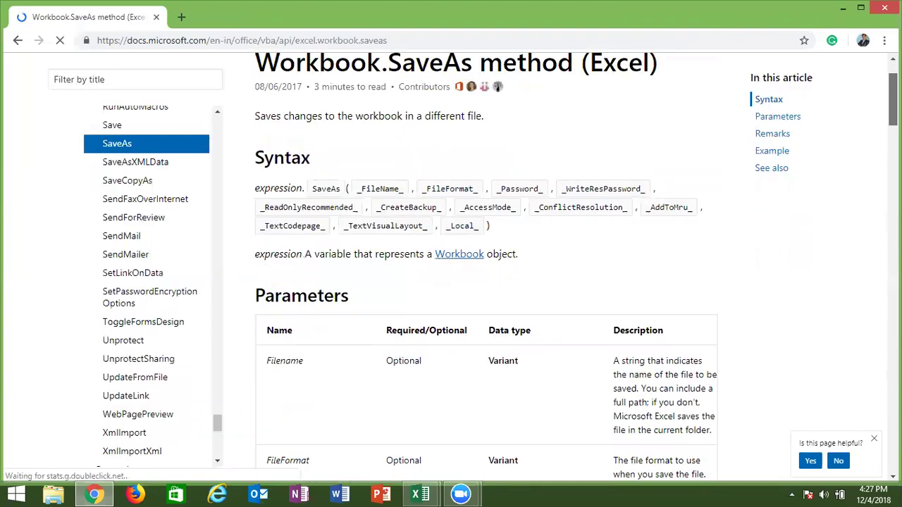
{"action": "scroll", "coordinate": [687, 290], "scroll_direction": "down", "scroll_amount": 2}
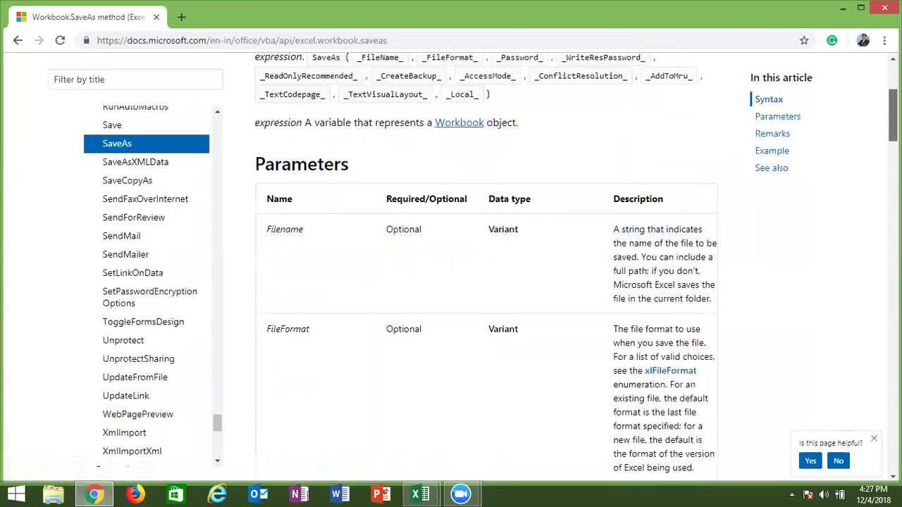
{"action": "scroll", "coordinate": [687, 291], "scroll_direction": "down", "scroll_amount": 3}
{"action": "scroll", "coordinate": [486, 268], "scroll_direction": "down", "scroll_amount": 4}
{"action": "scroll", "coordinate": [486, 267], "scroll_direction": "down", "scroll_amount": 3}
{"action": "scroll", "coordinate": [486, 268], "scroll_direction": "down", "scroll_amount": 3}
{"action": "scroll", "coordinate": [486, 268], "scroll_direction": "down", "scroll_amount": 3}
{"action": "scroll", "coordinate": [486, 268], "scroll_direction": "down", "scroll_amount": 3}
{"action": "scroll", "coordinate": [486, 268], "scroll_direction": "down", "scroll_amount": 4}
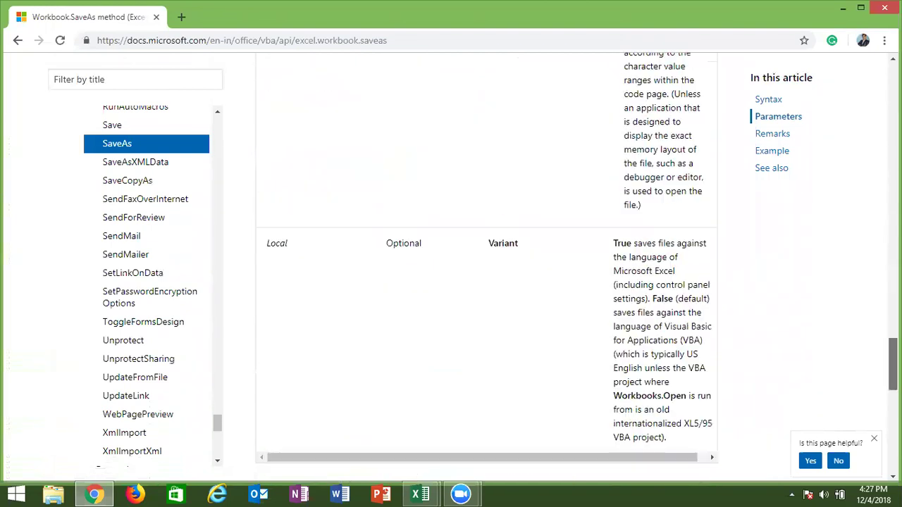
{"action": "scroll", "coordinate": [486, 268], "scroll_direction": "down", "scroll_amount": 3}
{"action": "left_click_drag", "start_coordinate": [439, 380], "coordinate": [283, 331]}
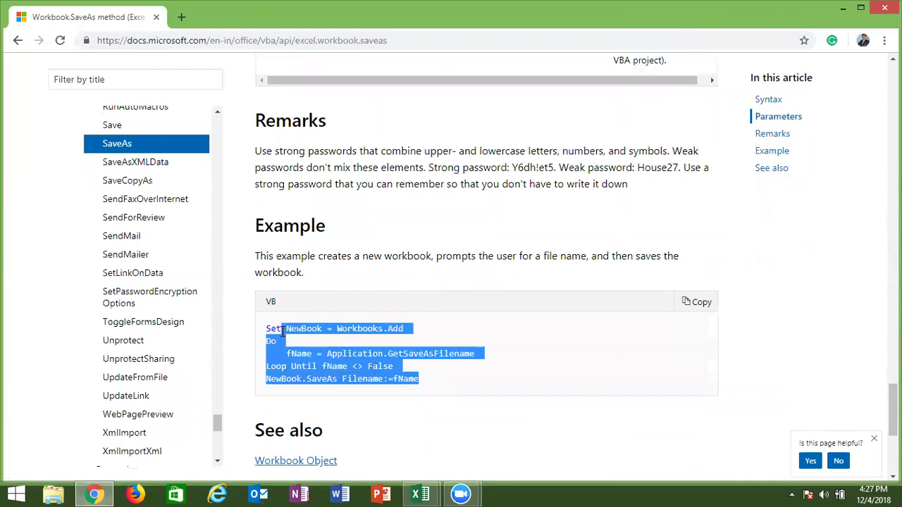
{"action": "left_click", "coordinate": [305, 465]}
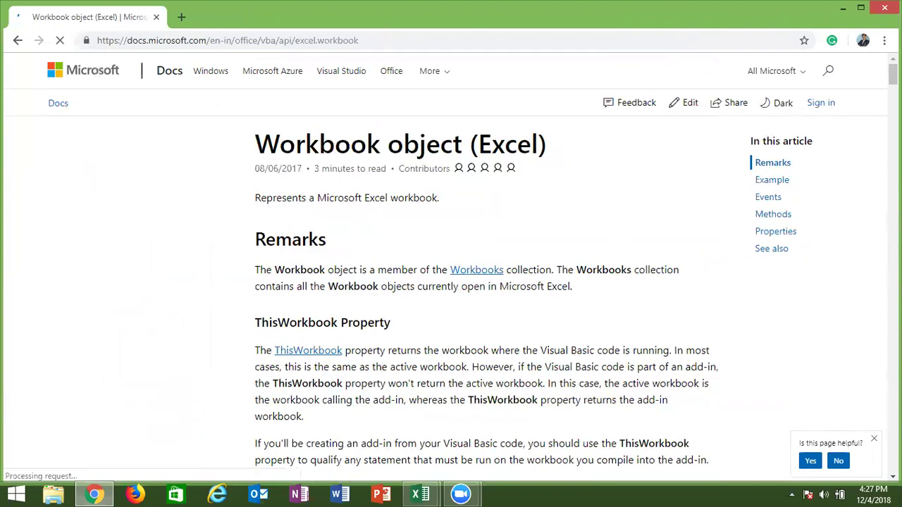
- Scroll the Workbook object page to look over the SendTab example
{"action": "scroll", "coordinate": [486, 260], "scroll_direction": "down", "scroll_amount": 5}
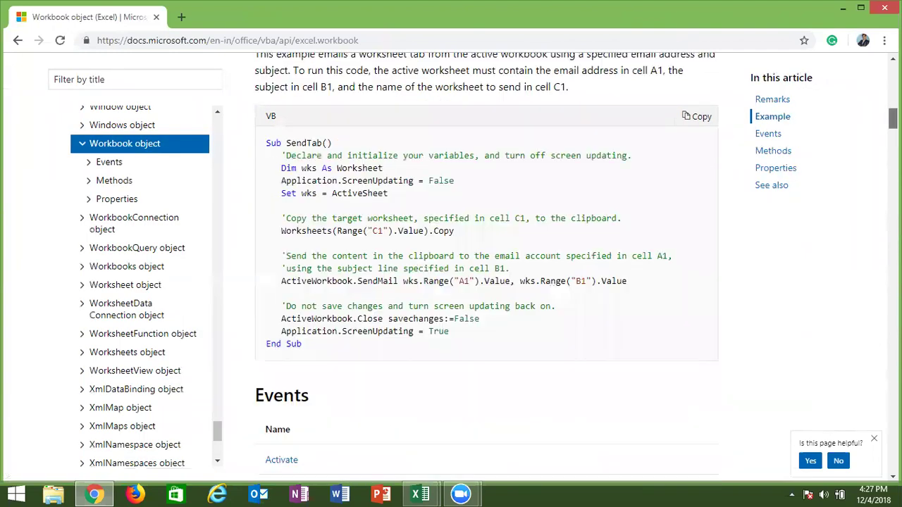
{"action": "scroll", "coordinate": [487, 260], "scroll_direction": "down", "scroll_amount": 5}
{"action": "scroll", "coordinate": [486, 260], "scroll_direction": "up", "scroll_amount": 6}
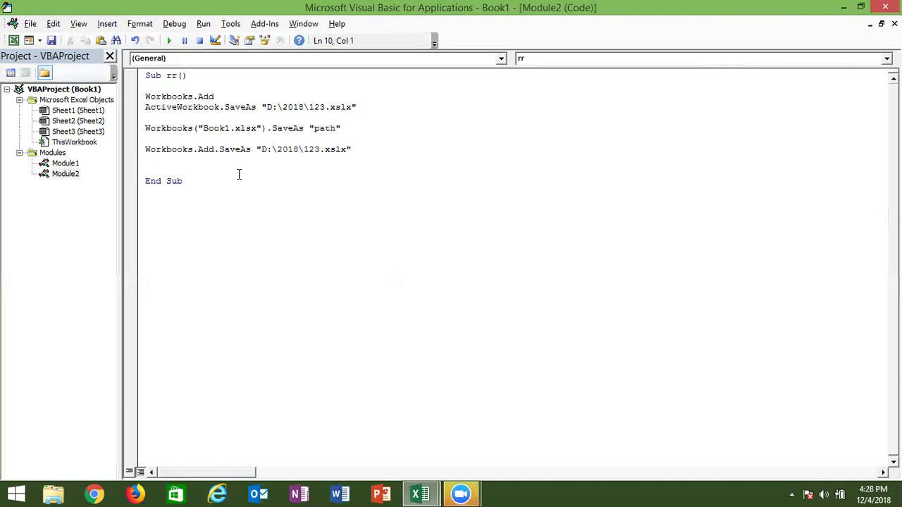
- Paste a Workbooks("Book1.xlsx").Save statement on a new line just before End Sub
{"action": "left_click", "coordinate": [204, 107]}
{"action": "left_click", "coordinate": [214, 149]}
{"action": "left_click", "coordinate": [167, 167]}
{"action": "key", "text": "Return"}
{"action": "key", "text": "Return"}
{"action": "mouse_move", "coordinate": [145, 128]}
{"action": "left_mouse_down"}
{"action": "mouse_move", "coordinate": [269, 141]}
{"action": "mouse_move", "coordinate": [294, 129]}
{"action": "left_mouse_up"}
{"action": "key", "text": "ctrl+c"}
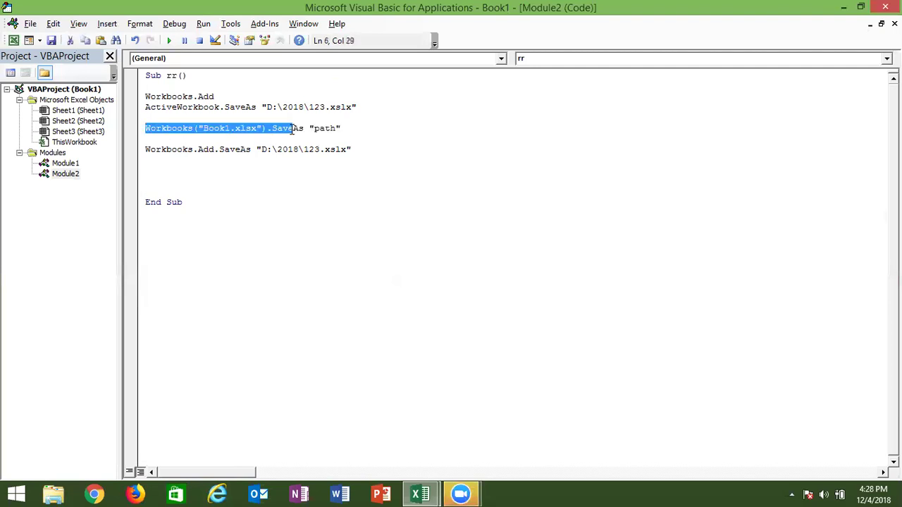
{"action": "left_click", "coordinate": [222, 162]}
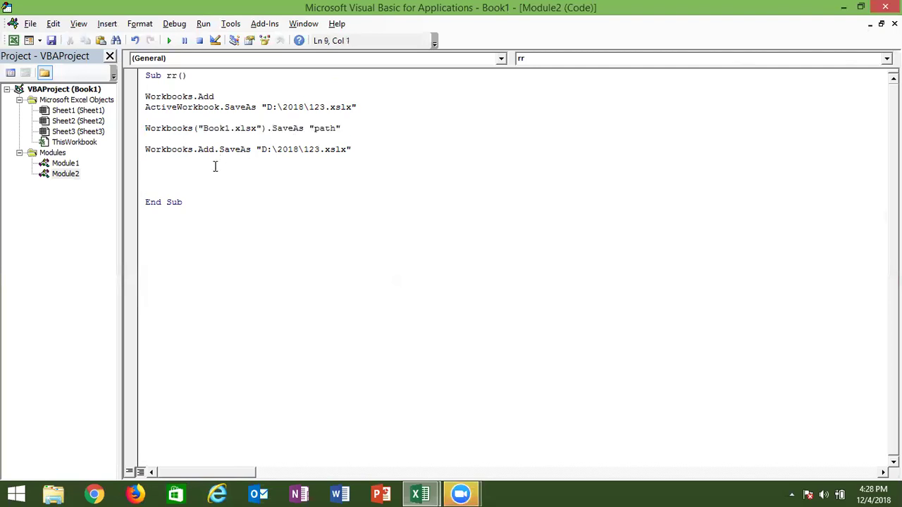
{"action": "key", "text": "Return"}
{"action": "key", "text": "ctrl+v"}
- Add Workbooks and ActiveWorkbook example lines directly under Sub rr(), correcting the ActiveWorkbook spelling
{"action": "left_click", "coordinate": [171, 86]}
{"action": "key", "text": "Return"}
{"action": "key", "text": "Return"}
{"action": "key", "text": "Up"}
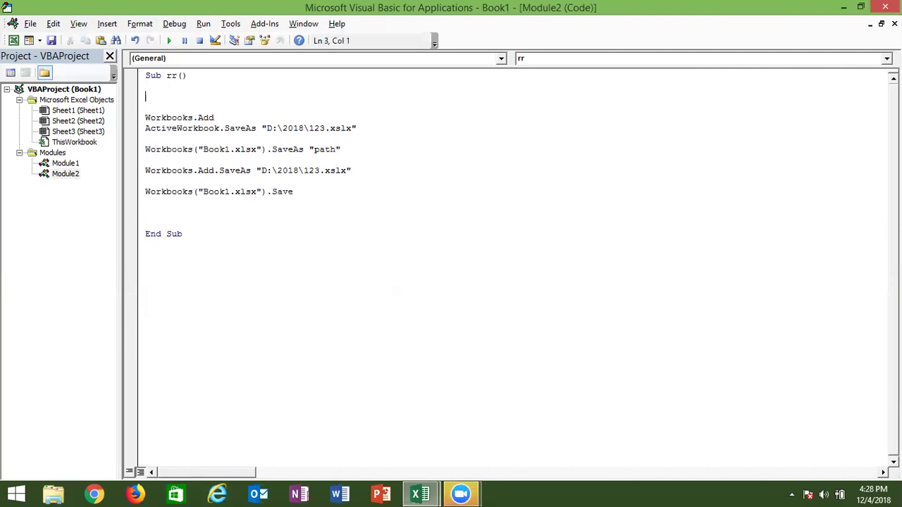
{"action": "type", "text": "work"}
{"action": "type", "text": "books"}
{"action": "key", "text": "Return"}
{"action": "type", "text": "active"}
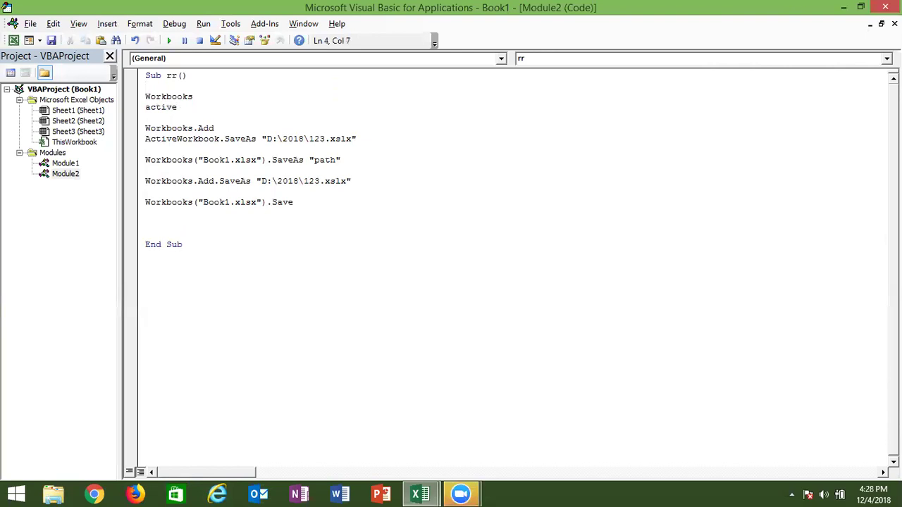
{"action": "type", "text": "books"}
{"action": "key", "text": "Return"}
{"action": "left_click", "coordinate": [204, 107]}
{"action": "key", "text": "BackSpace"}
{"action": "left_click", "coordinate": [146, 118]}
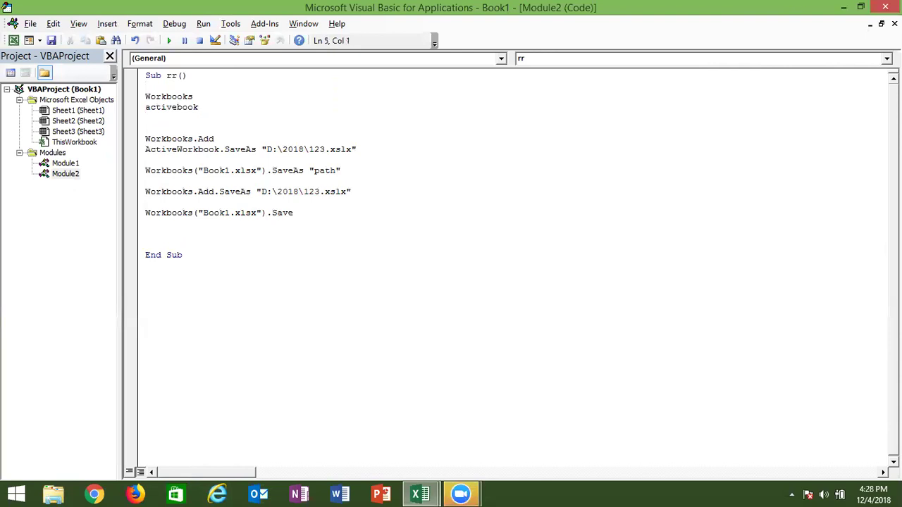
{"action": "left_click", "coordinate": [178, 107]}
{"action": "type", "text": "work"}
{"action": "left_click", "coordinate": [180, 114]}
- Append ("Book1.xlsx") to the Workbooks line so it reads Workbooks("Book1.xlsx")
{"action": "left_click", "coordinate": [178, 97]}
{"action": "left_click", "coordinate": [194, 96]}
{"action": "type", "text": "(\"Book1.xlsx\")"}
{"action": "left_click", "coordinate": [198, 107]}
{"action": "left_click", "coordinate": [221, 107]}
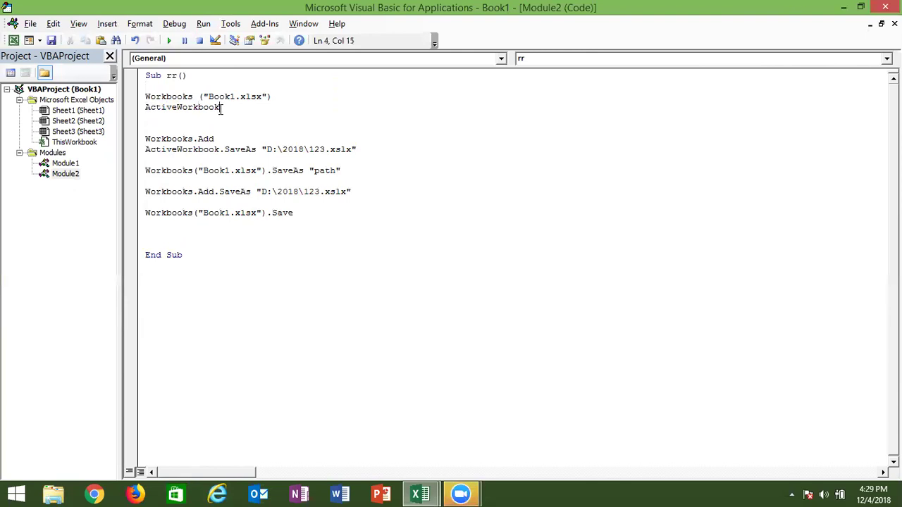
- Add an ActiveWorkbook.Save line below the Book1 Save statement, reusing the copied ActiveWorkbook text
{"action": "left_click", "coordinate": [420, 494]}
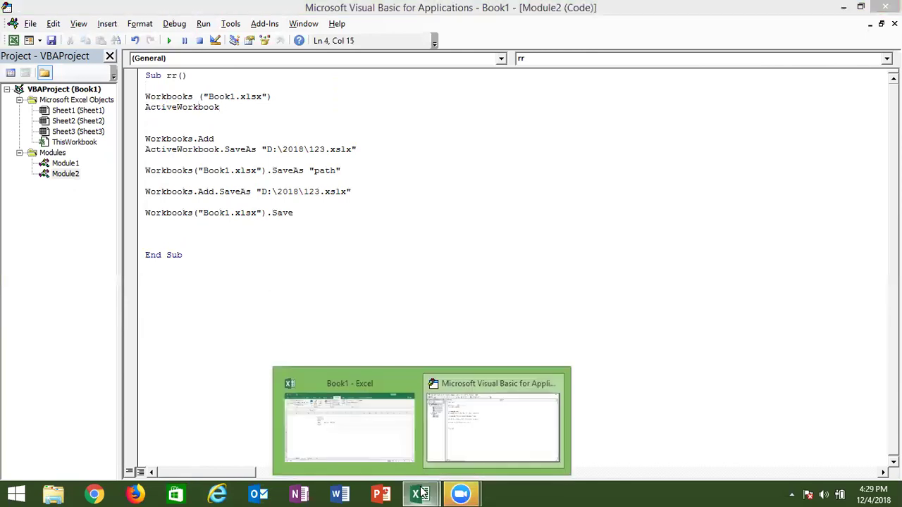
{"action": "mouse_move", "coordinate": [393, 448]}
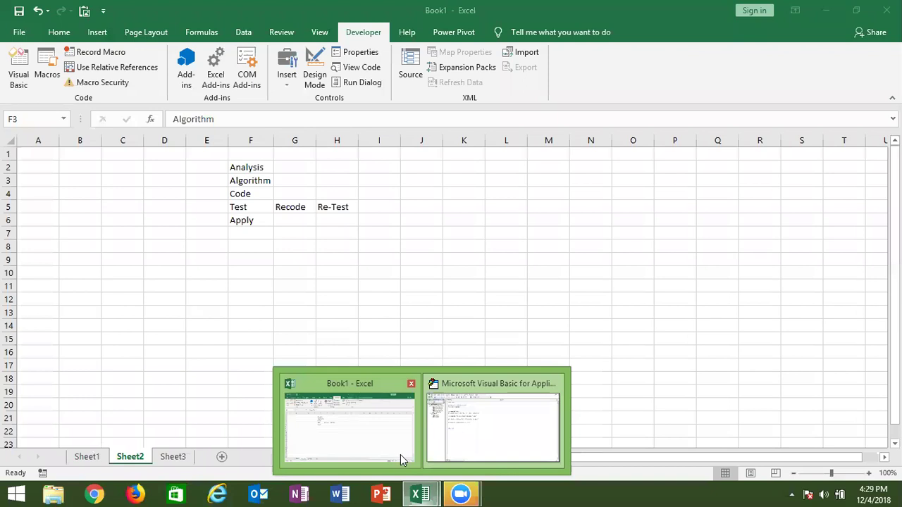
{"action": "mouse_move", "coordinate": [458, 437]}
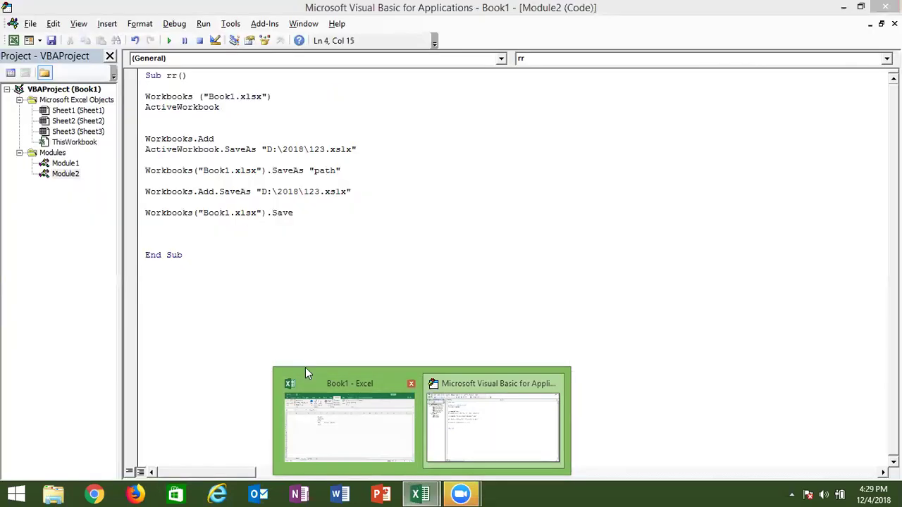
{"action": "left_click", "coordinate": [282, 293]}
{"action": "left_click", "coordinate": [225, 149]}
{"action": "left_click_drag", "start_coordinate": [225, 149], "coordinate": [360, 154]}
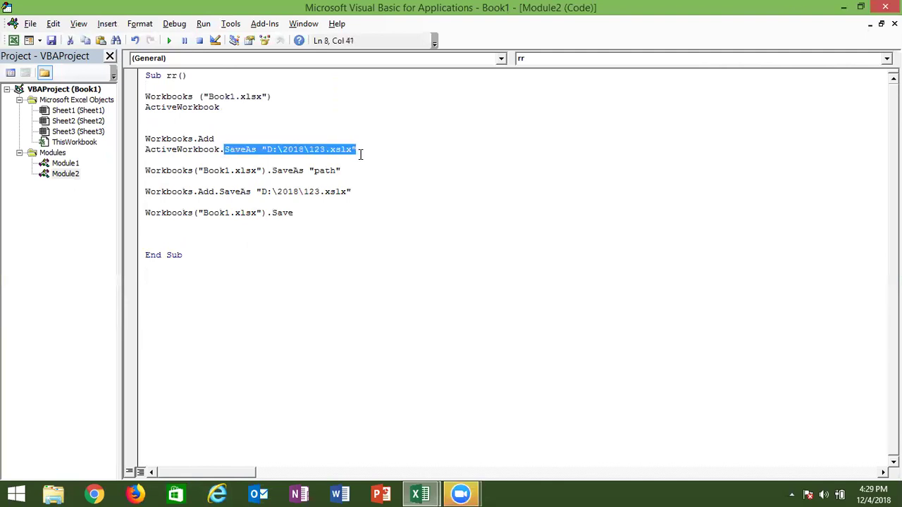
{"action": "left_click", "coordinate": [183, 97]}
{"action": "left_click_drag", "start_coordinate": [227, 111], "coordinate": [148, 110]}
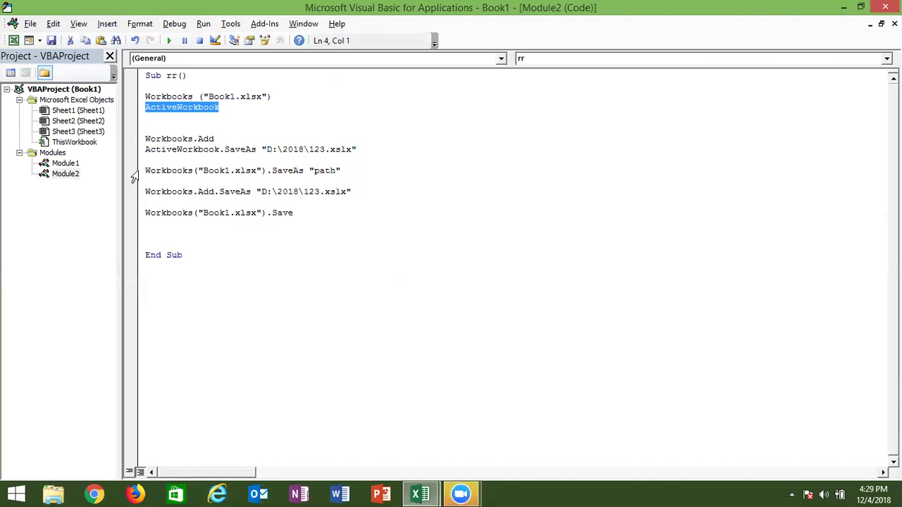
{"action": "left_click", "coordinate": [167, 222]}
{"action": "type", "text": "ActiveWorkbook"}
{"action": "type", "text": ".save"}
{"action": "key", "text": "Return"}
{"action": "key", "text": "Return"}
{"action": "left_click_drag", "start_coordinate": [192, 213], "coordinate": [146, 213]}
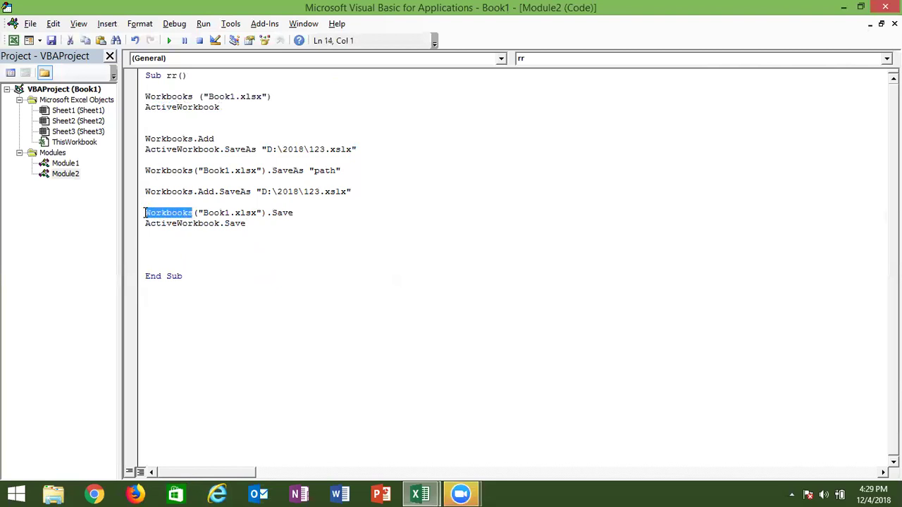
{"action": "left_click", "coordinate": [161, 252]}
{"action": "type", "text": "Workbooks"}
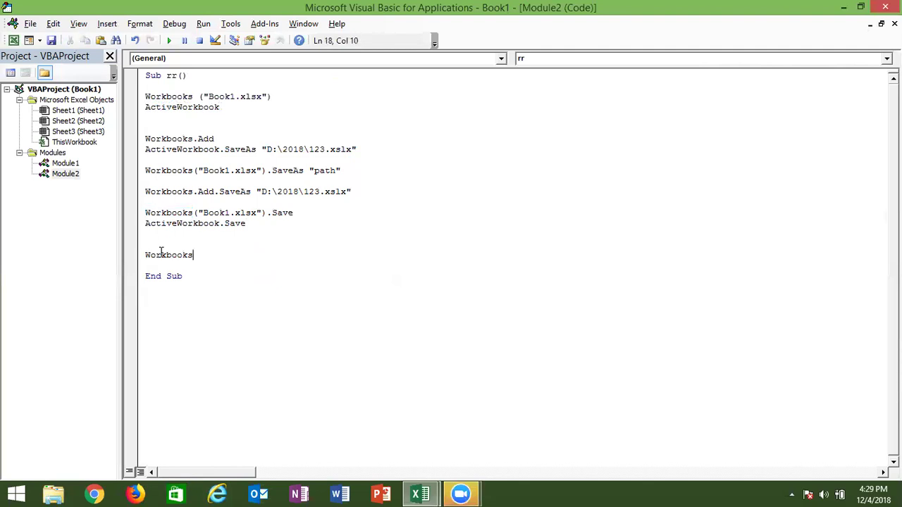
{"action": "type", "text": ".op"}
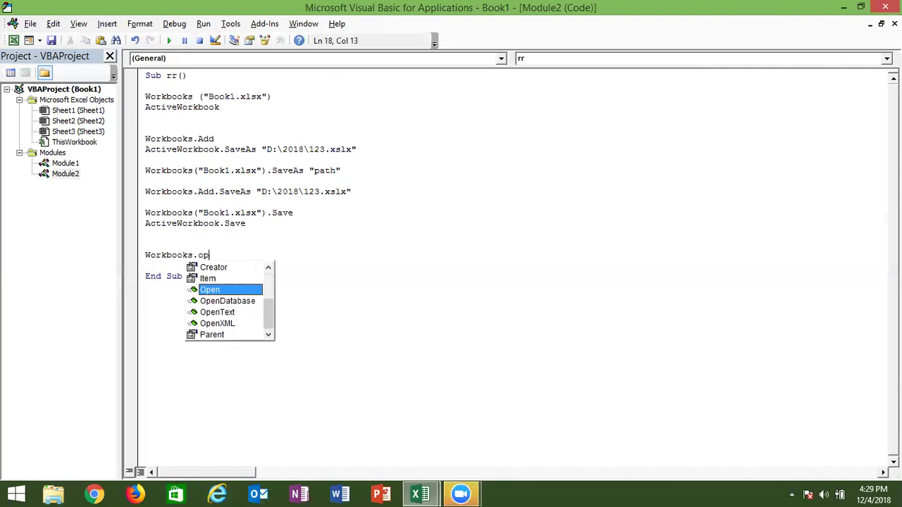
{"action": "key", "text": "Tab"}
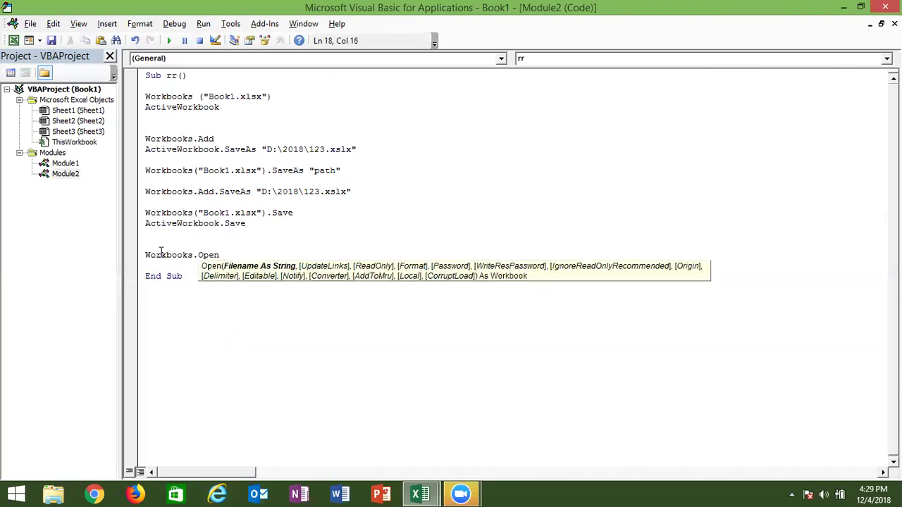
{"action": "left_click_drag", "start_coordinate": [360, 150], "coordinate": [262, 152]}
{"action": "key", "text": "ctrl+c"}
{"action": "left_click", "coordinate": [235, 252]}
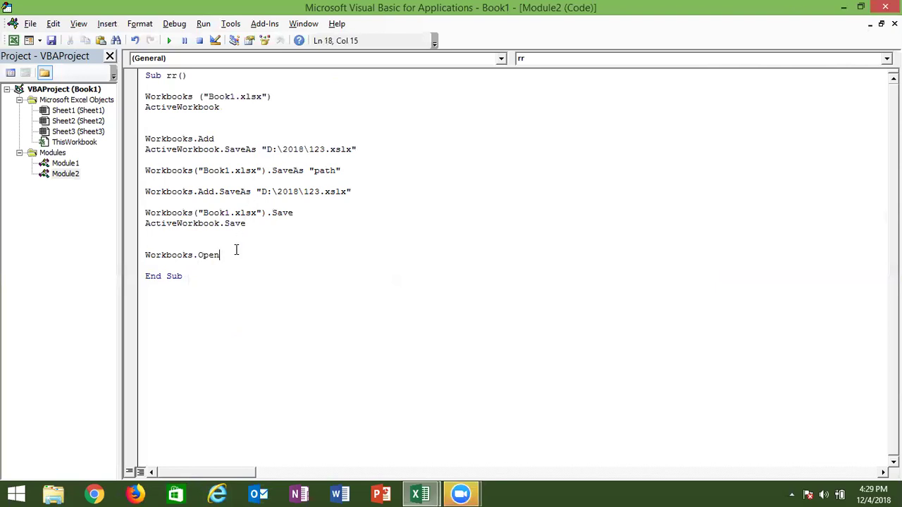
{"action": "key", "text": "ctrl+v"}
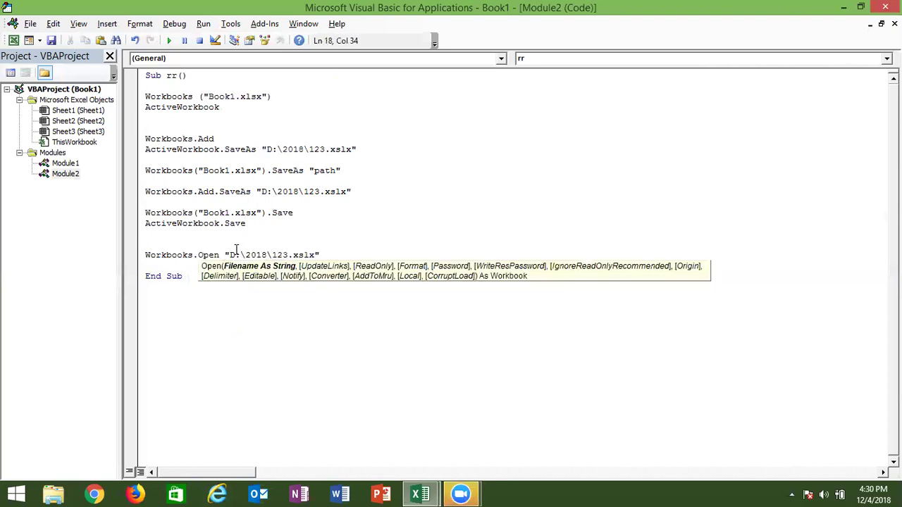
{"action": "type", "text": ","}
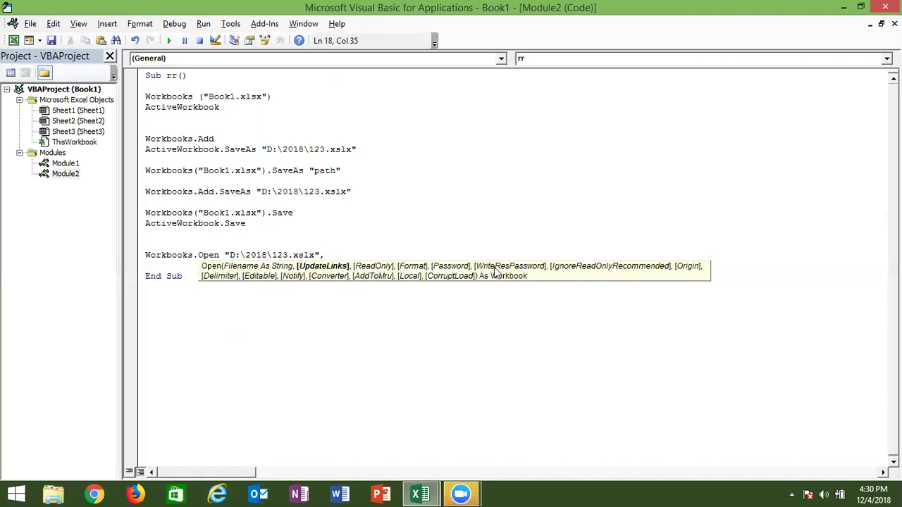
{"action": "type", "text": ",,,,"}
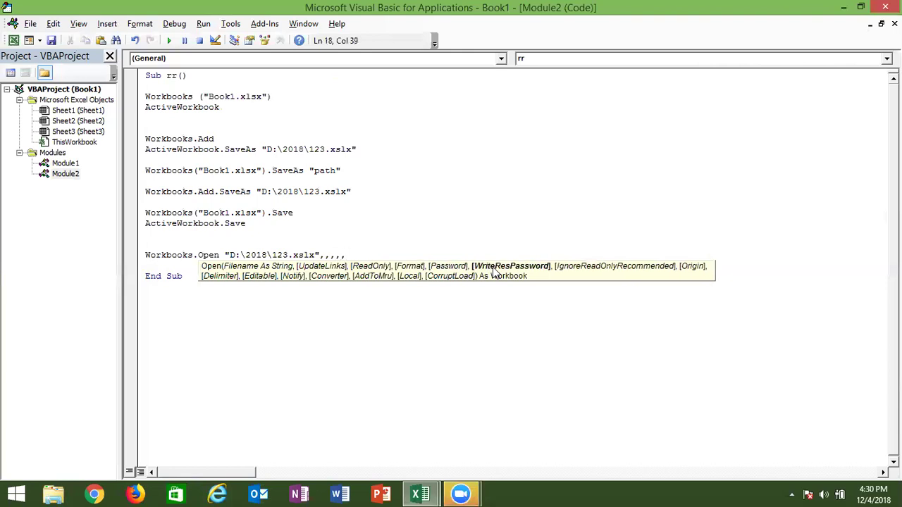
{"action": "key", "text": "BackSpace"}
{"action": "key", "text": "BackSpace"}
{"action": "key", "text": "BackSpace"}
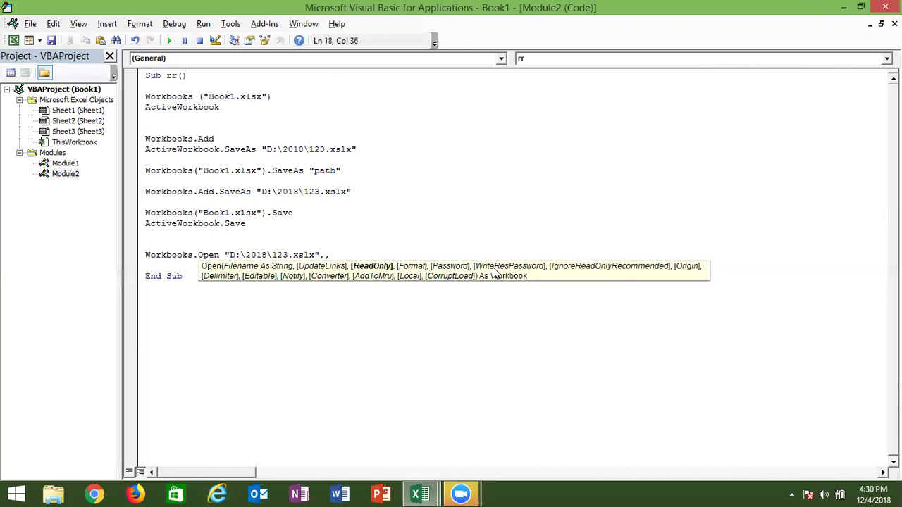
{"action": "key", "text": "BackSpace"}
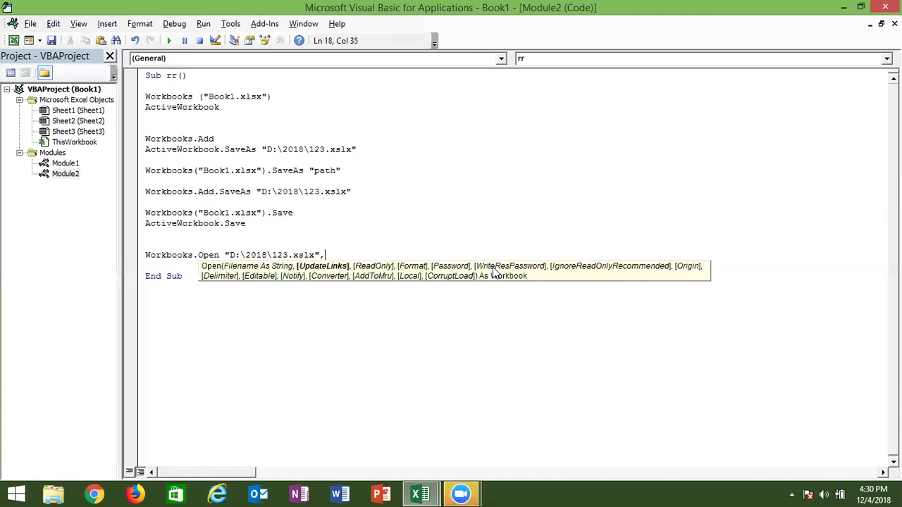
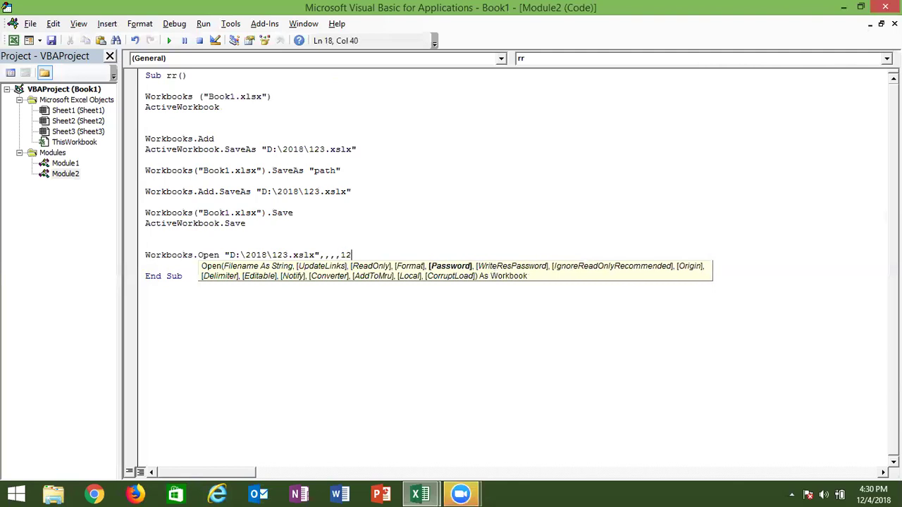
{"action": "left_click", "coordinate": [453, 340]}
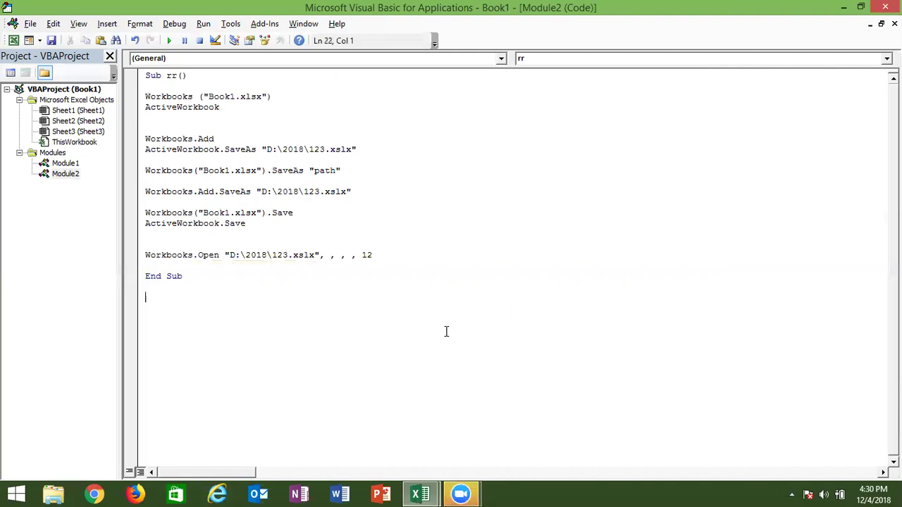
{"action": "left_click", "coordinate": [360, 171]}
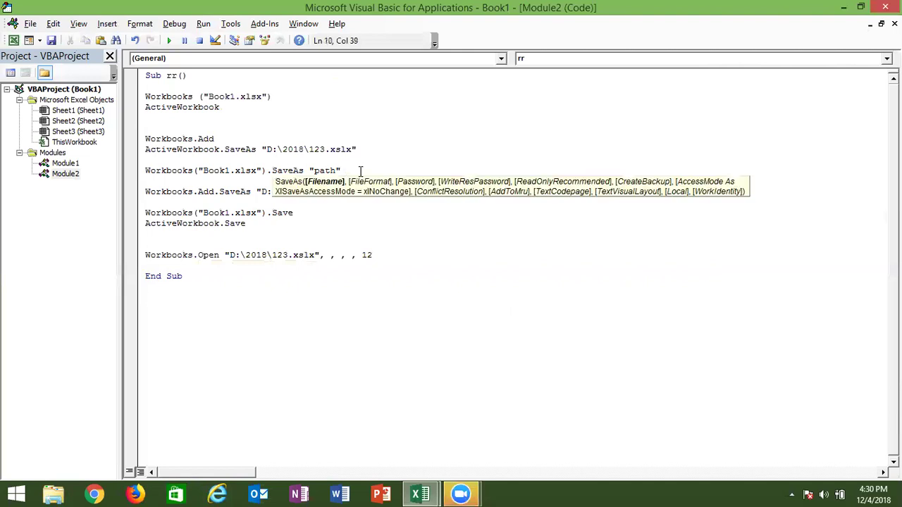
{"action": "type", "text": ",,"}
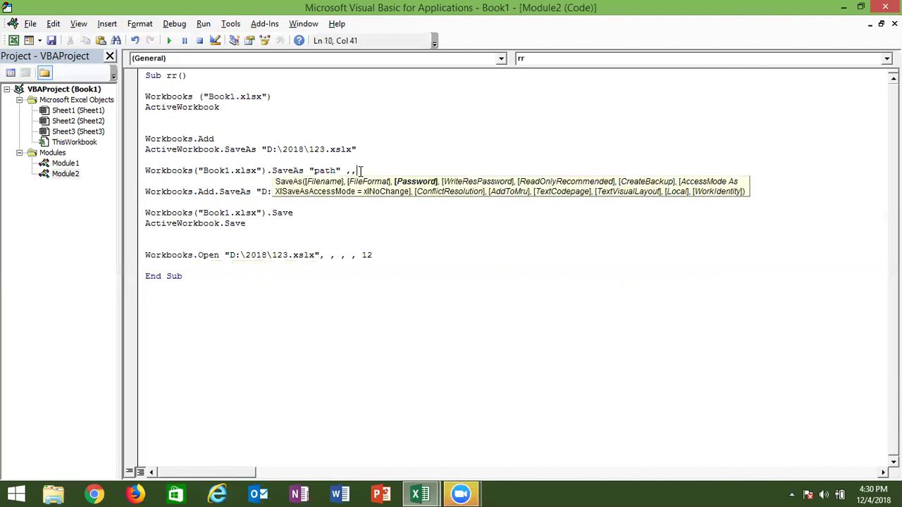
{"action": "left_click", "coordinate": [361, 215]}
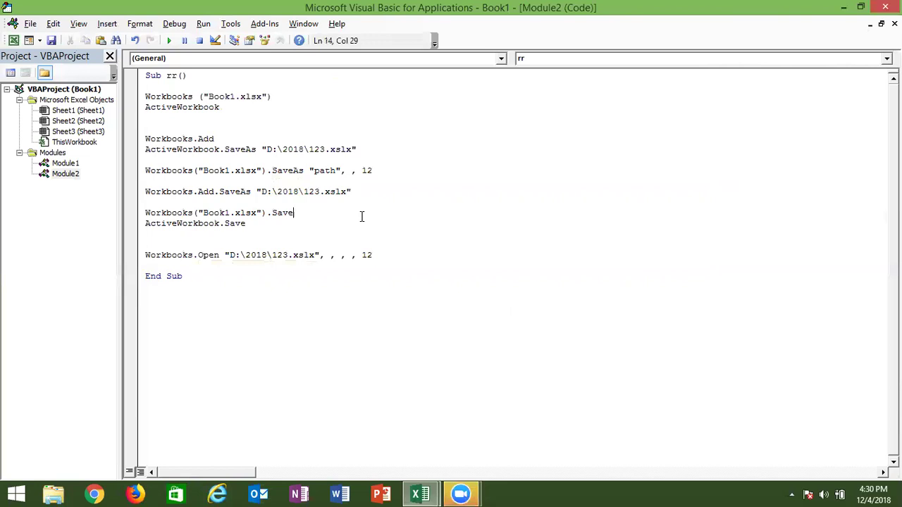
{"action": "left_click", "coordinate": [378, 178]}
- Insert blank lines after the Workbooks.Open statement for the next statement
{"action": "left_click", "coordinate": [378, 254]}
{"action": "key", "text": "Return"}
{"action": "key", "text": "Return"}
{"action": "key", "text": "Up"}
{"action": "key", "text": "Up"}
{"action": "key", "text": "shift+Right"}
{"action": "key", "text": "shift+Right"}
{"action": "key", "text": "shift+Right"}
{"action": "key", "text": "shift+Right"}
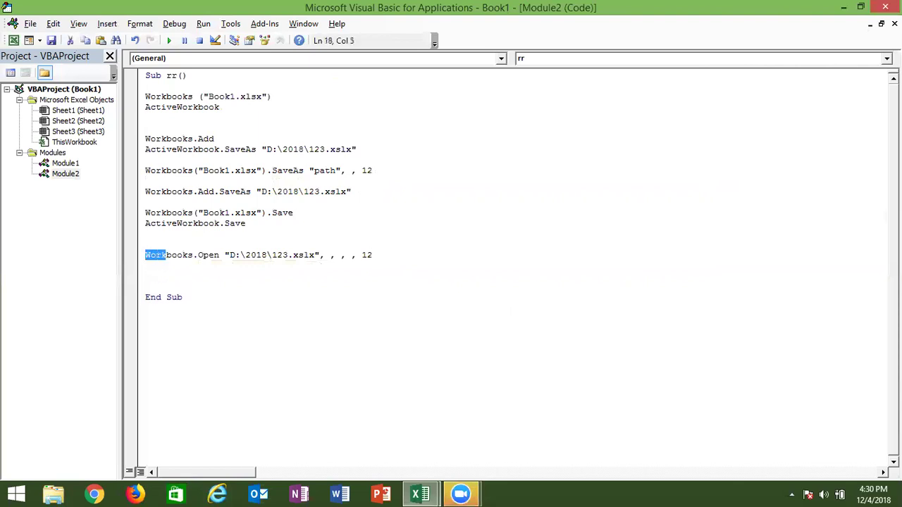
{"action": "key", "text": "shift+Right"}
{"action": "key", "text": "shift+Right"}
{"action": "key", "text": "shift+Right"}
{"action": "key", "text": "shift+Left"}
{"action": "key", "text": "shift+Left"}
{"action": "key", "text": "shift+Left"}
{"action": "key", "text": "shift+Left"}
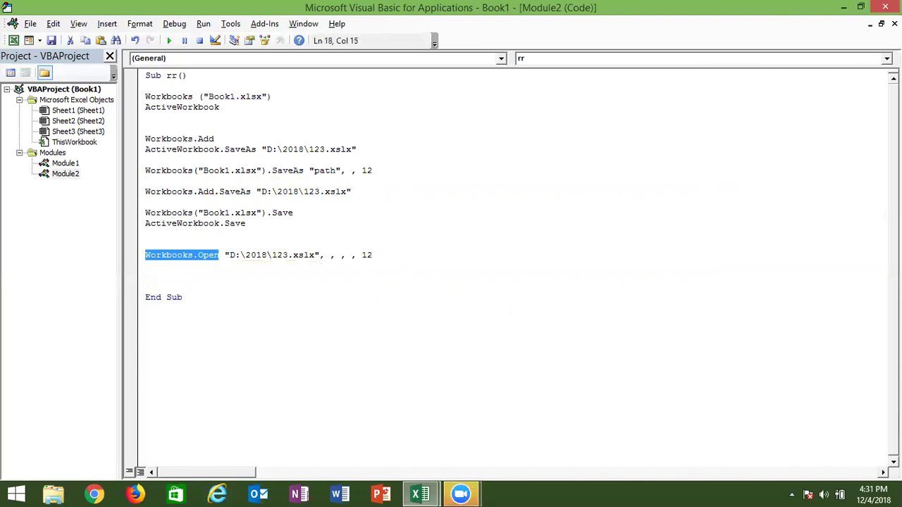
{"action": "key", "text": "Down"}
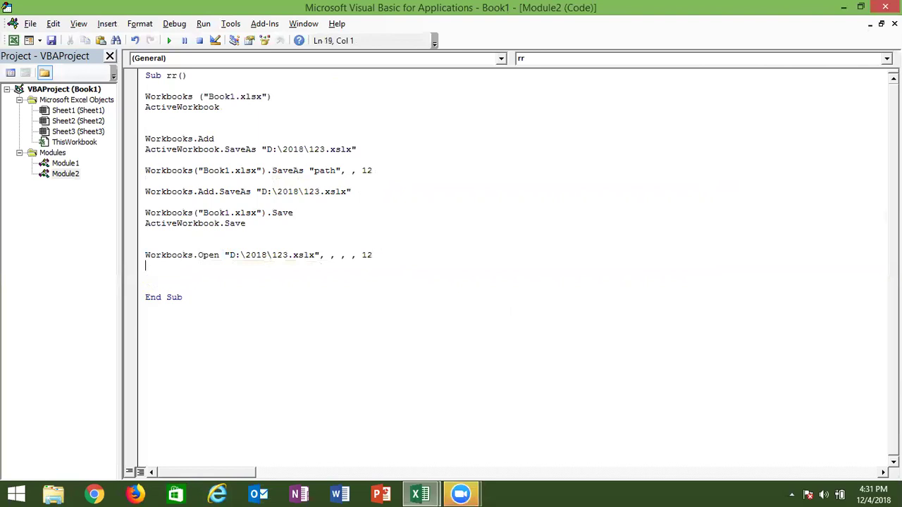
{"action": "key", "text": "Return"}
- Type workbooks("Book1.xlsx").Close True below the Workbooks.Open line
{"action": "type", "text": "workbooks"}
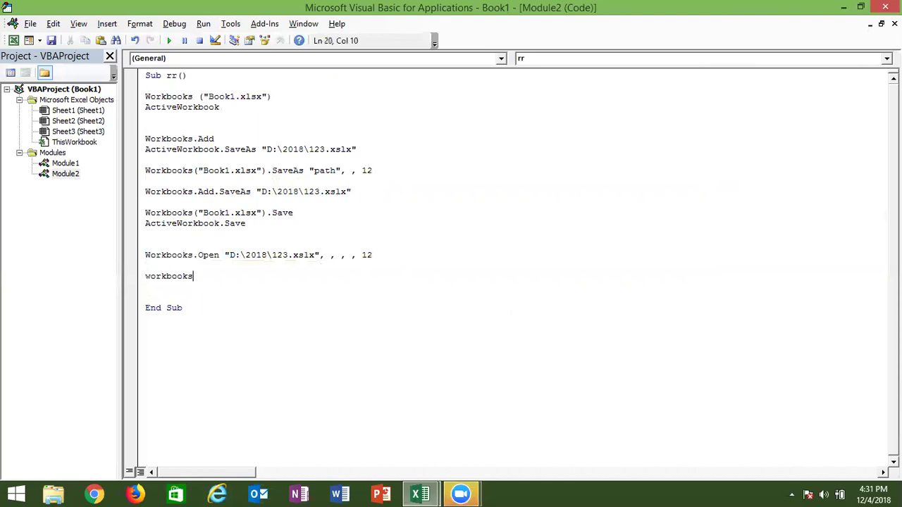
{"action": "type", "text": "(\""}
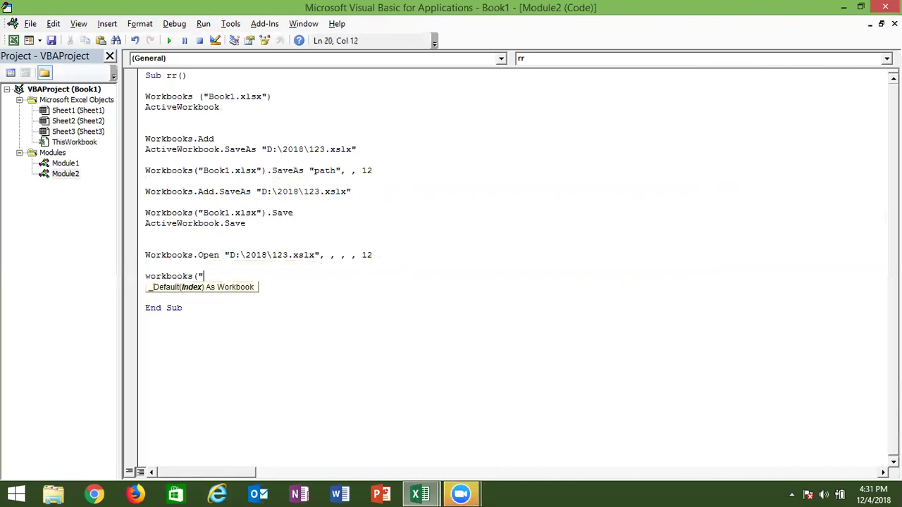
{"action": "type", "text": "Books"}
{"action": "key", "text": "BackSpace"}
{"action": "key", "text": "BackSpace"}
{"action": "type", "text": "k1.xlsx\")"}
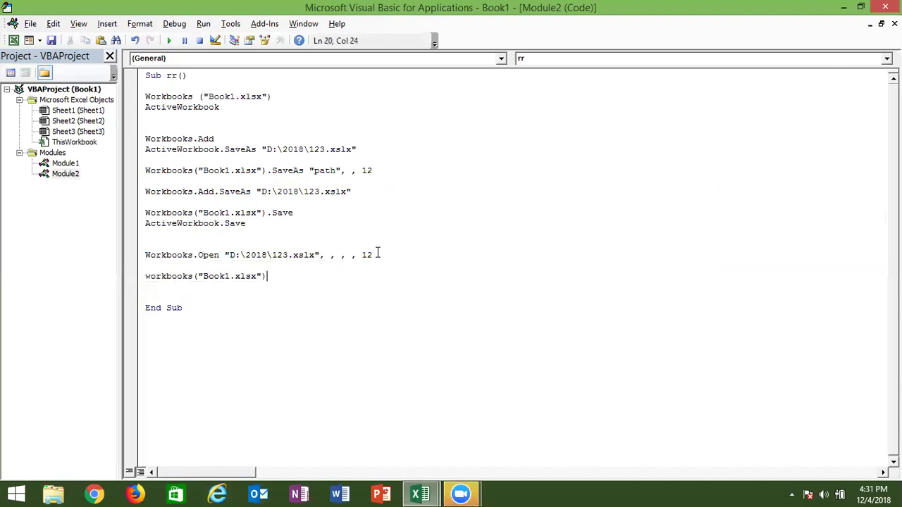
{"action": "type", "text": ".clo"}
{"action": "key", "text": "Tab"}
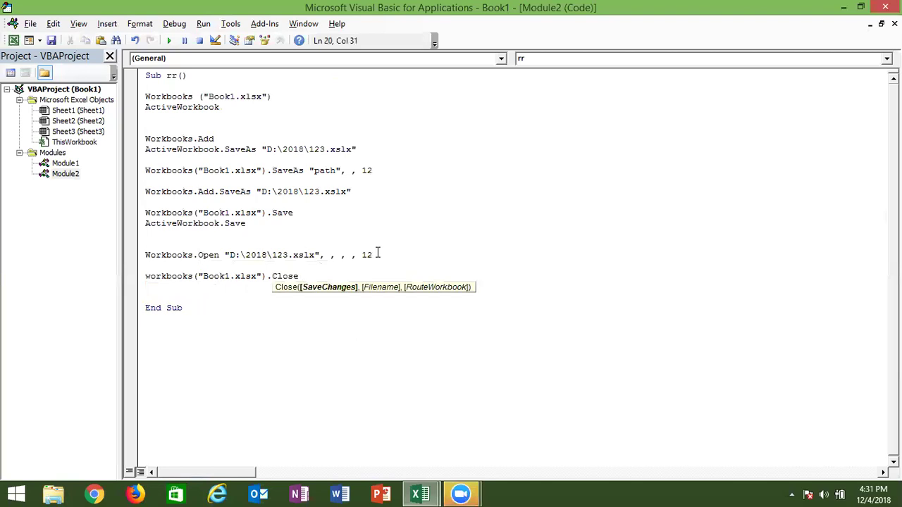
{"action": "type", "text": "tre"}
{"action": "key", "text": "BackSpace"}
{"action": "type", "text": "ue"}
{"action": "key", "text": "BackSpace"}
{"action": "type", "text": "e"}
{"action": "left_click", "coordinate": [338, 303]}
{"action": "key", "text": "alt+F11"}
{"action": "left_click", "coordinate": [497, 242]}
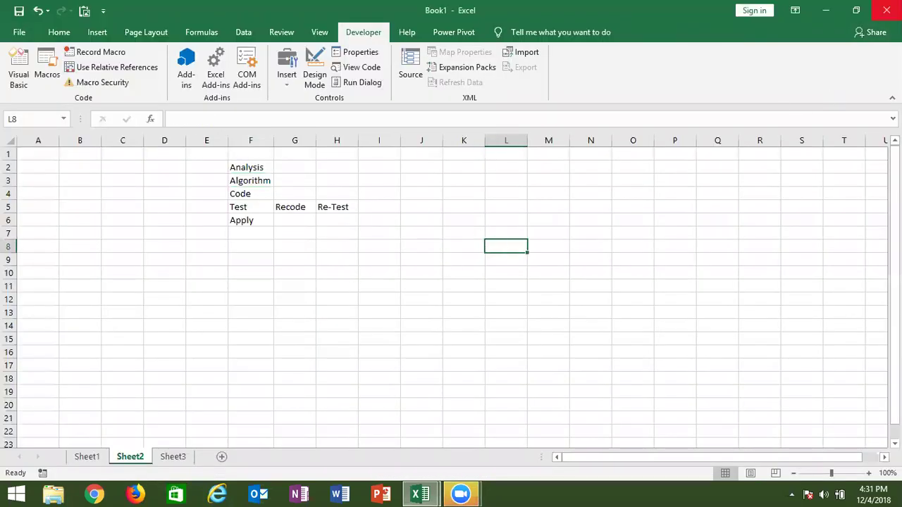
{"action": "left_click", "coordinate": [887, 10]}
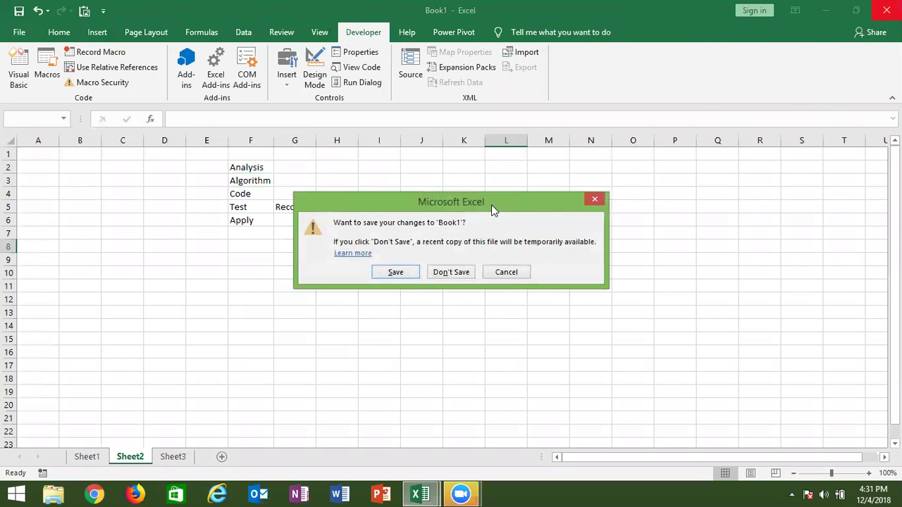
{"action": "left_click_drag", "start_coordinate": [485, 205], "coordinate": [468, 202]}
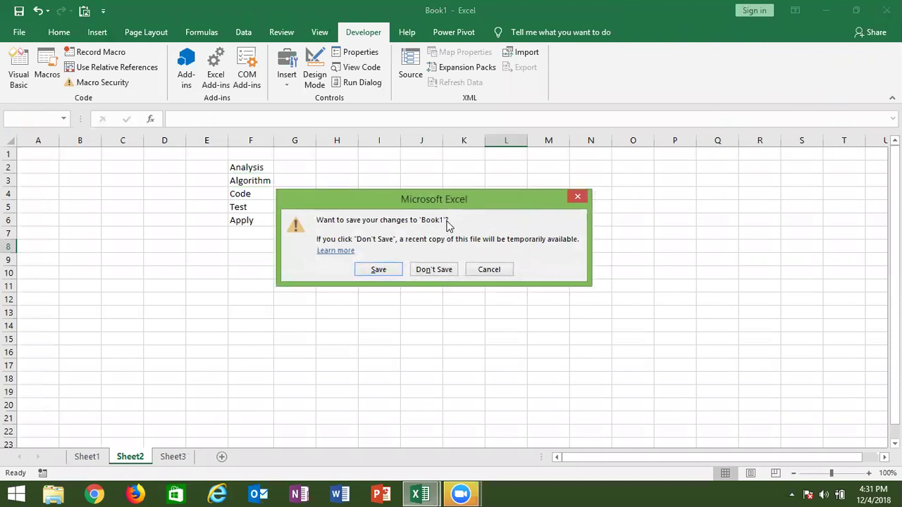
{"action": "left_click", "coordinate": [568, 200]}
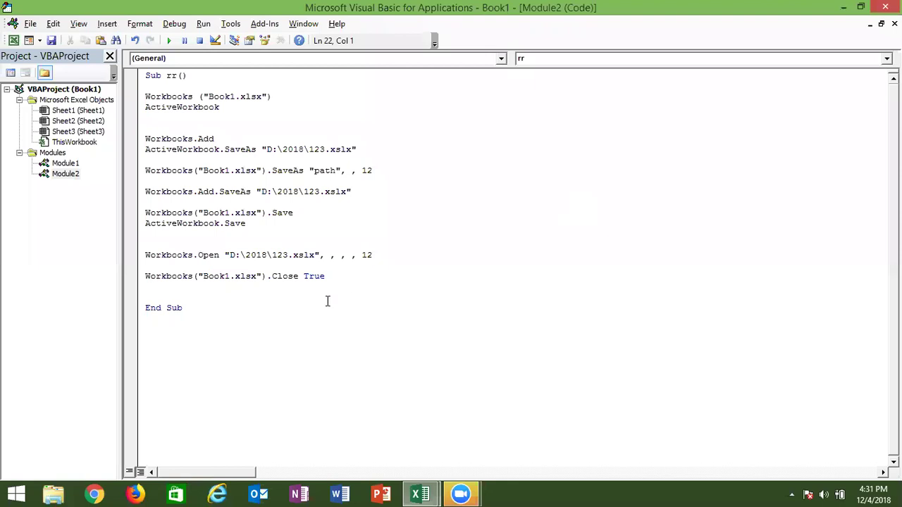
- Delete the blank line between the Open and Close statements
{"action": "left_click", "coordinate": [301, 277]}
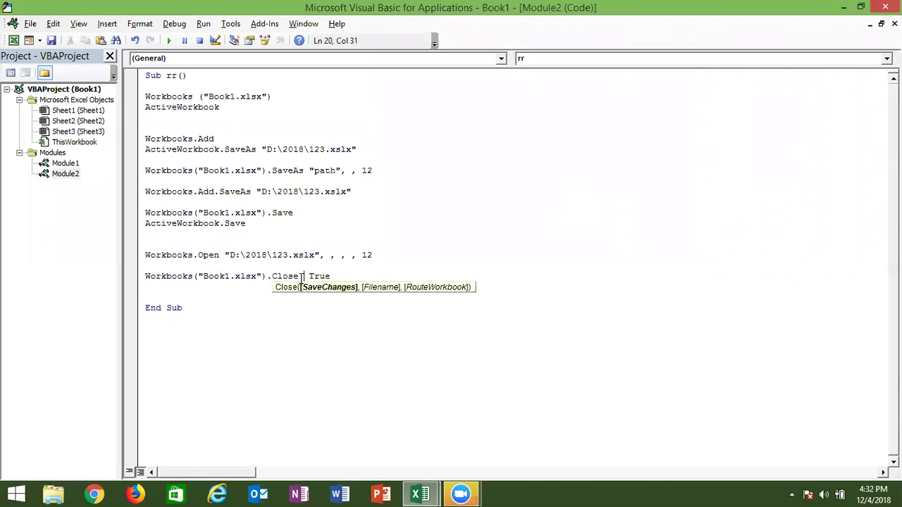
{"action": "double_click", "coordinate": [315, 278]}
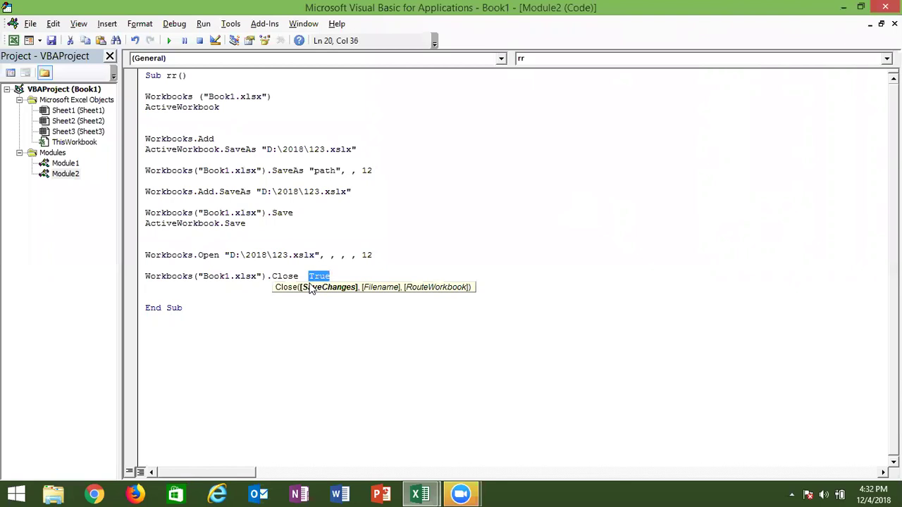
{"action": "left_click", "coordinate": [211, 288]}
{"action": "key", "text": "Up"}
{"action": "key", "text": "Up"}
{"action": "key", "text": "Delete"}
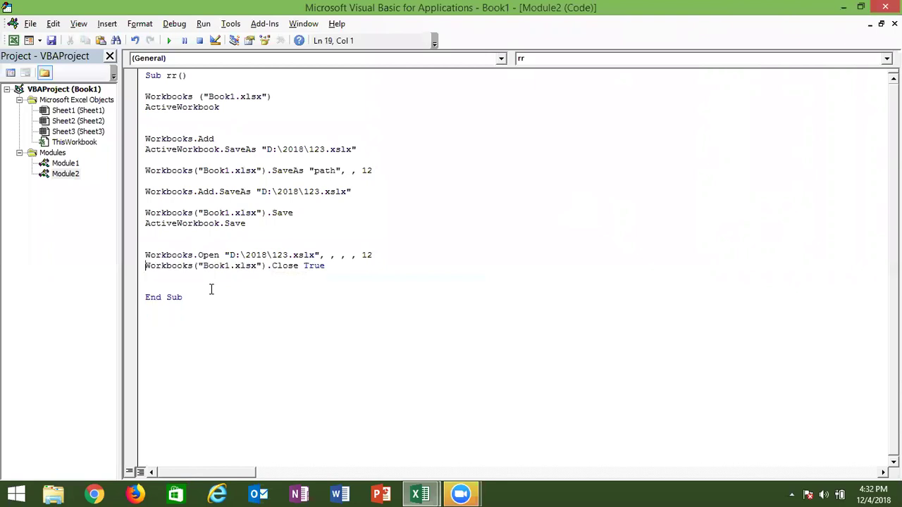
{"action": "key", "text": "Down"}
{"action": "key", "text": "Return"}
{"action": "type", "text": "activeworkbook."}
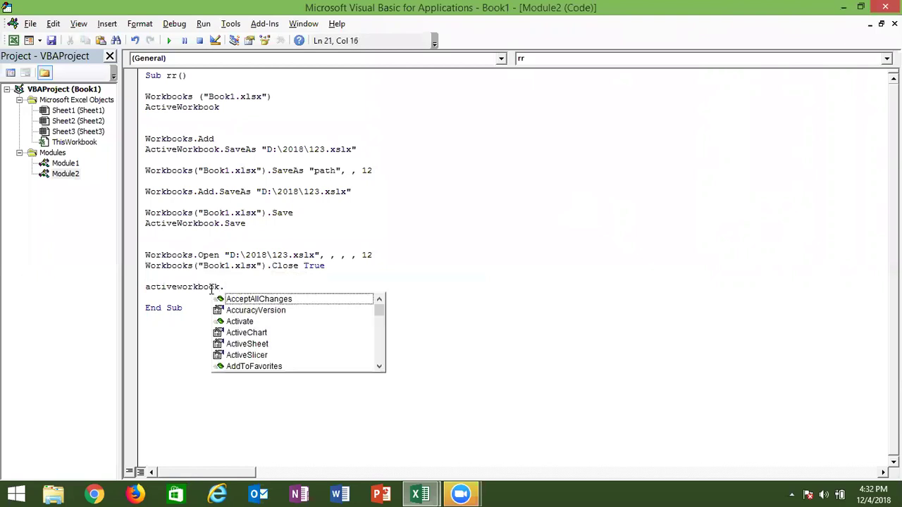
{"action": "type", "text": "pro"}
{"action": "key", "text": "Tab"}
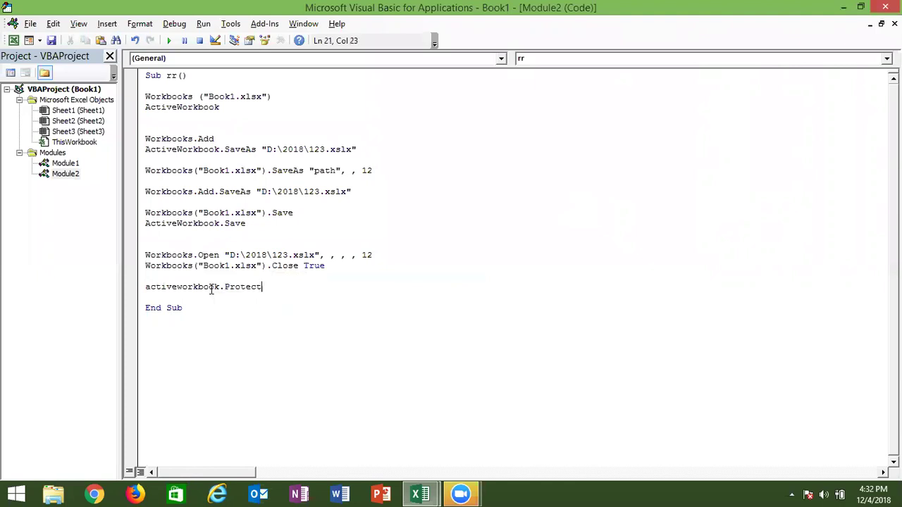
{"action": "key", "text": "Return"}
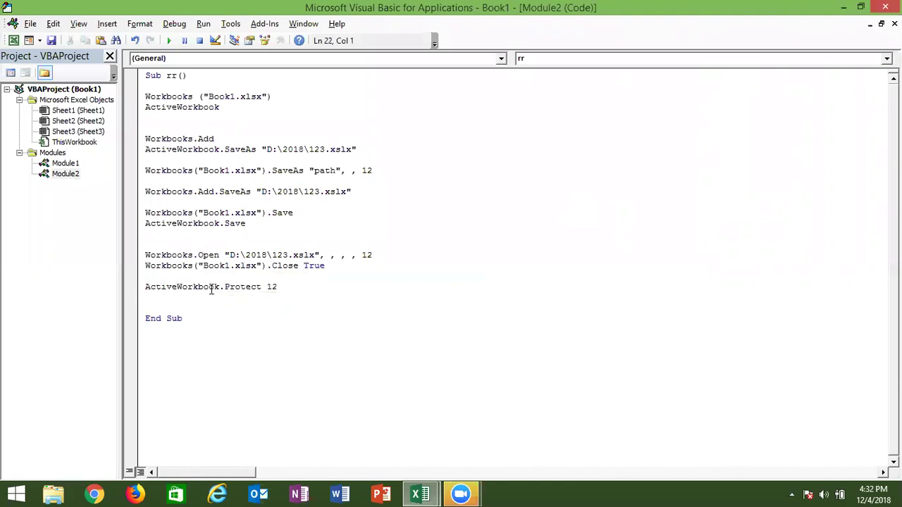
{"action": "key", "text": "alt+F11"}
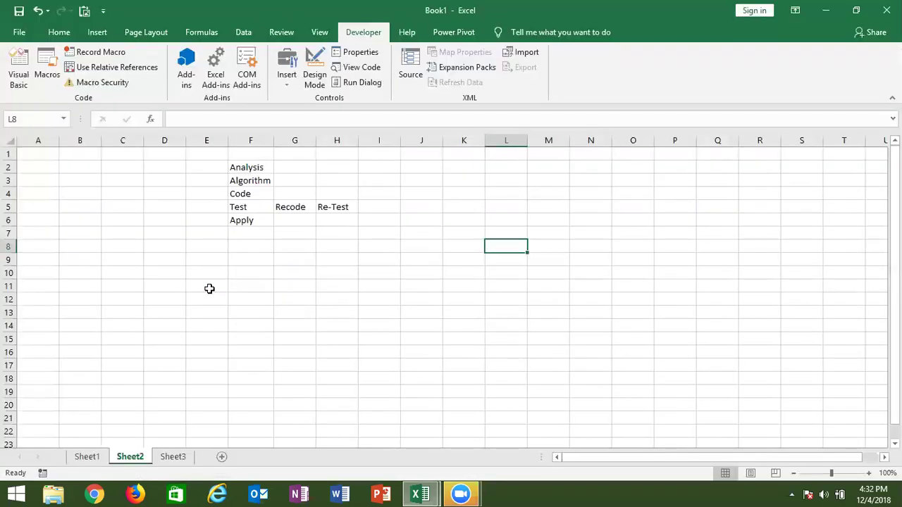
{"action": "left_click", "coordinate": [276, 34]}
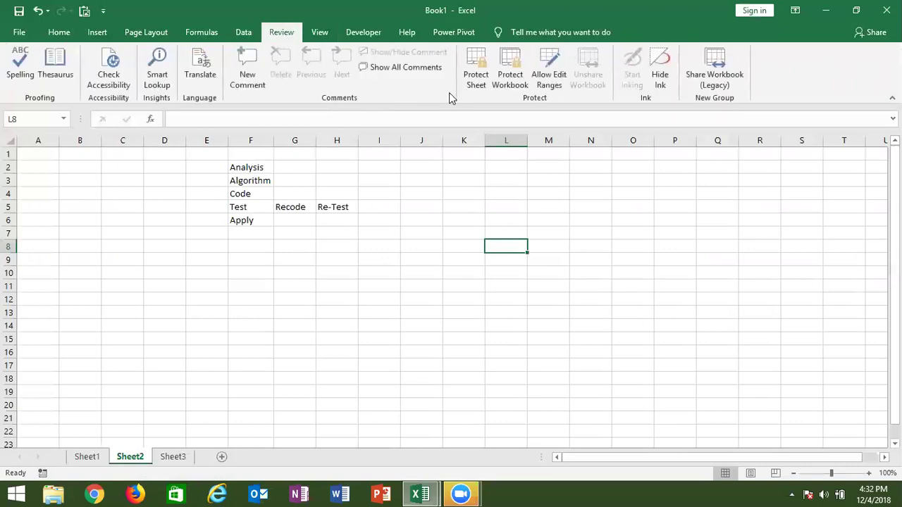
{"action": "left_click", "coordinate": [514, 82]}
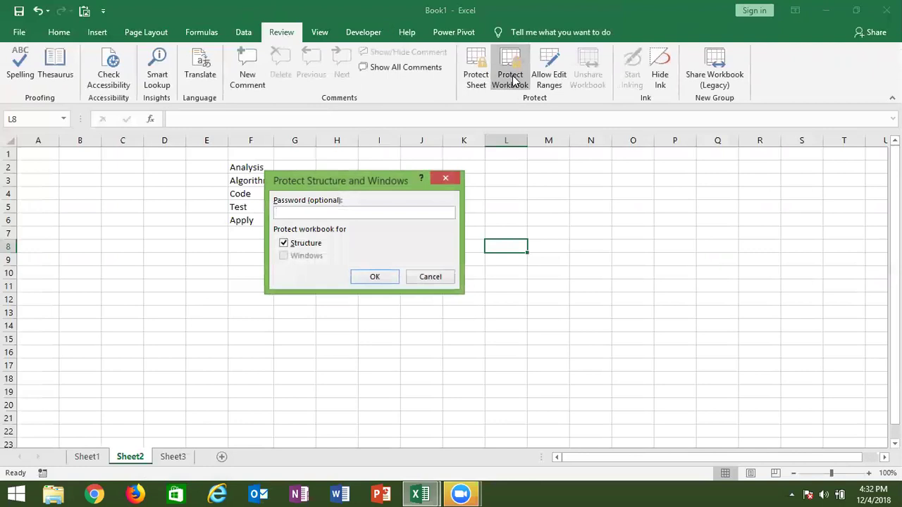
{"action": "key", "text": "Escape"}
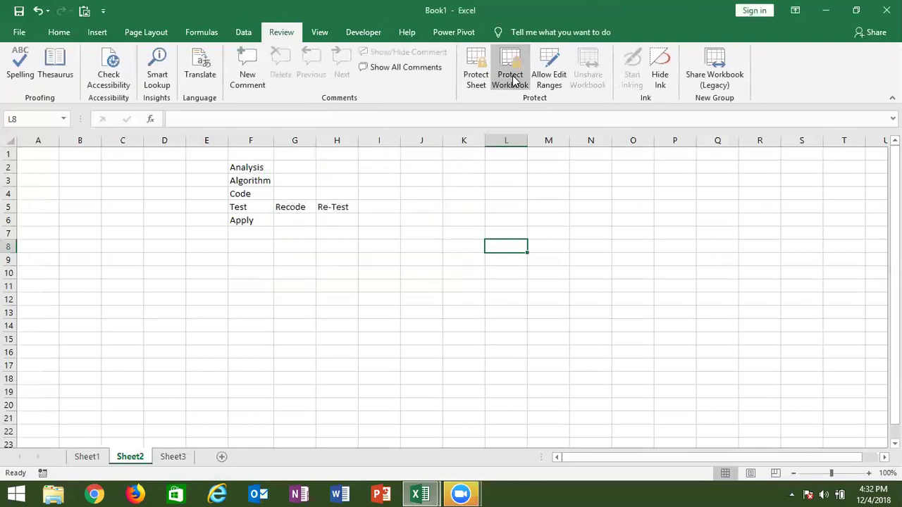
{"action": "key", "text": "alt+F11"}
{"action": "left_click_drag", "start_coordinate": [372, 170], "coordinate": [363, 172]}
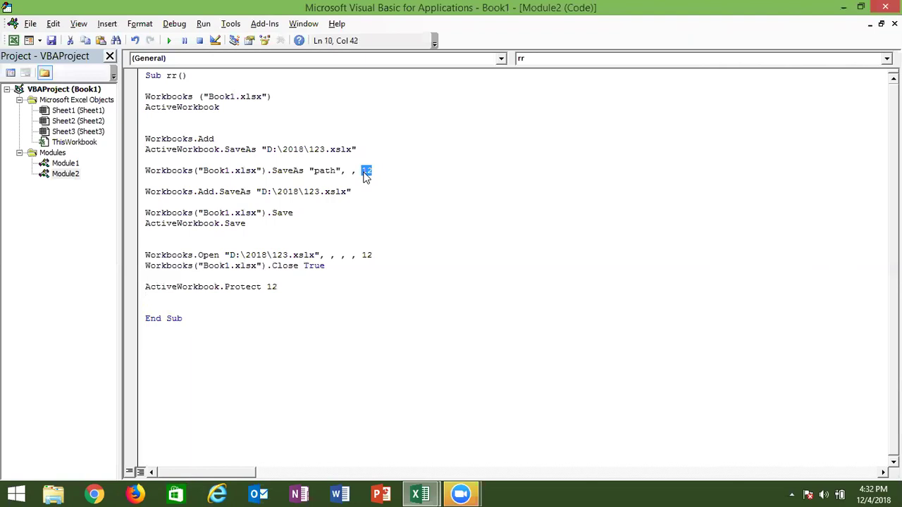
{"action": "left_click", "coordinate": [184, 301]}
{"action": "type", "text": "activeworkbook."}
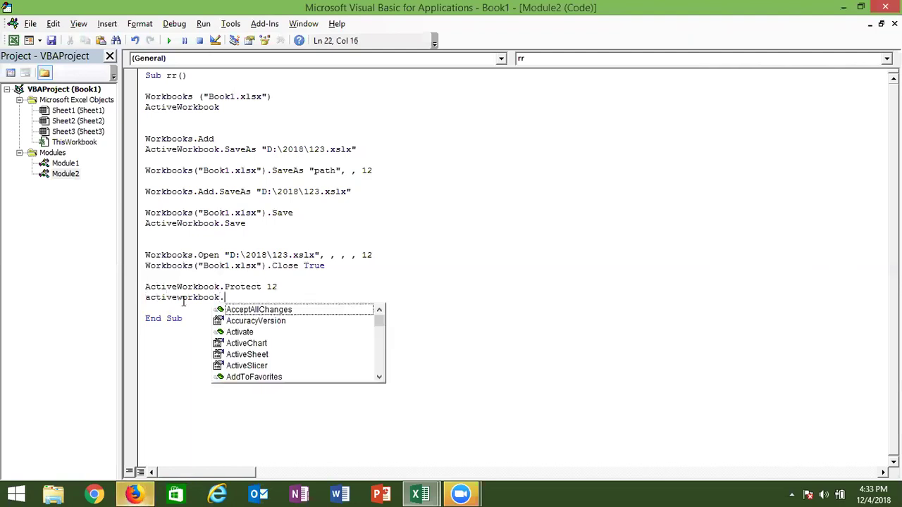
{"action": "type", "text": "pass "}
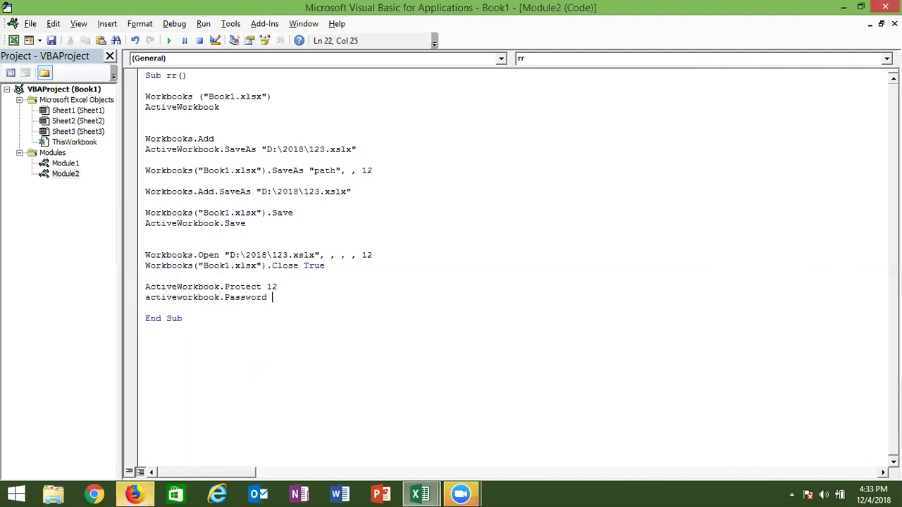
{"action": "key", "text": "Return"}
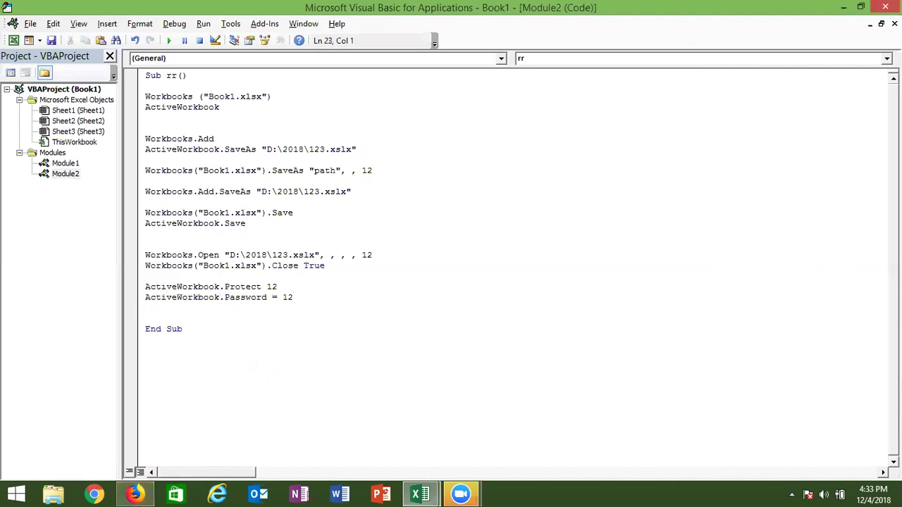
- Highlight the code from Workbooks.Add to Protect and parts of the Password line
{"action": "double_click", "coordinate": [277, 299]}
{"action": "mouse_move", "coordinate": [277, 288]}
{"action": "left_mouse_down"}
{"action": "mouse_move", "coordinate": [199, 150]}
{"action": "mouse_move", "coordinate": [148, 138]}
{"action": "left_mouse_up"}
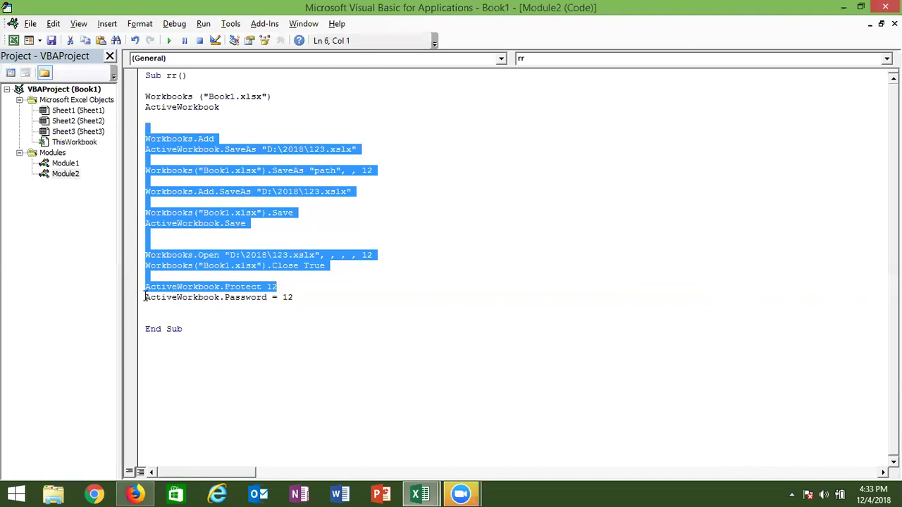
{"action": "left_click_drag", "start_coordinate": [146, 296], "coordinate": [299, 293]}
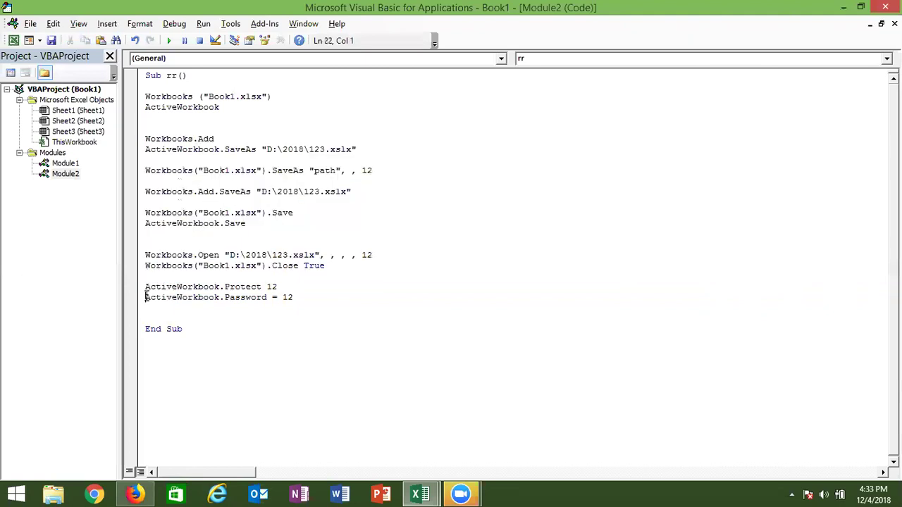
{"action": "left_click", "coordinate": [300, 294]}
{"action": "double_click", "coordinate": [213, 299]}
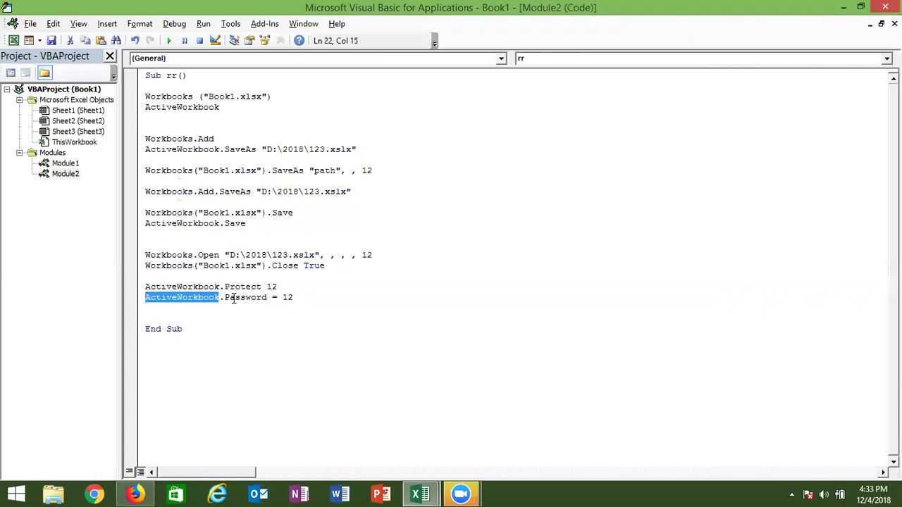
{"action": "left_click", "coordinate": [234, 297]}
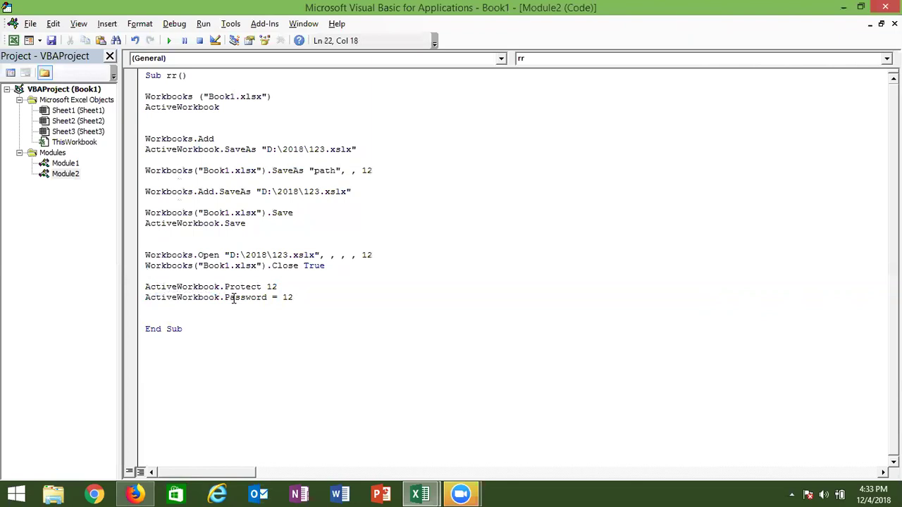
{"action": "double_click", "coordinate": [235, 286]}
{"action": "left_click_drag", "start_coordinate": [298, 265], "coordinate": [245, 255]}
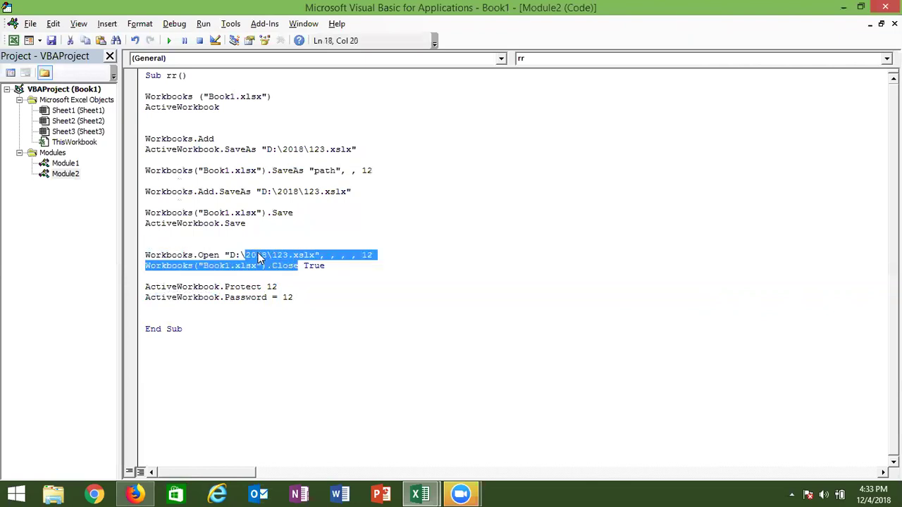
- Check spacing on the Protect and Password lines, placing the cursor after each keyword
{"action": "double_click", "coordinate": [237, 298]}
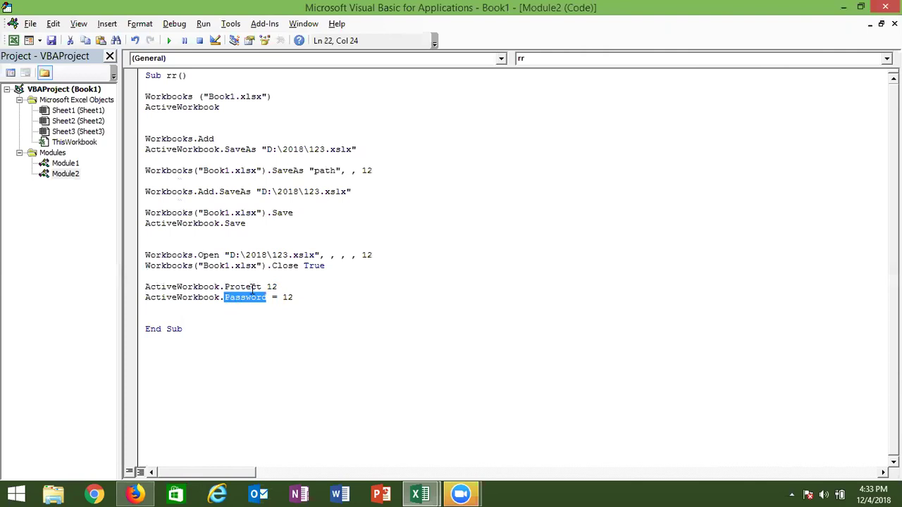
{"action": "left_click", "coordinate": [262, 287]}
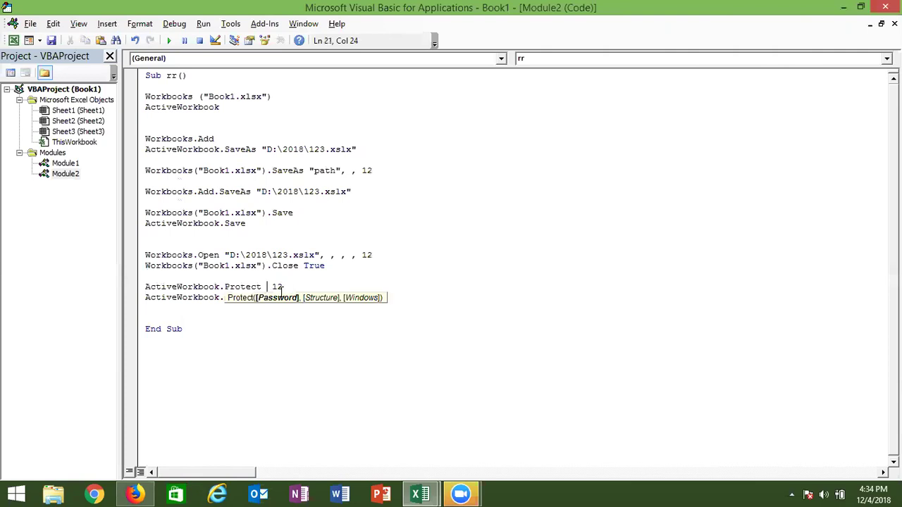
{"action": "left_click", "coordinate": [248, 310]}
{"action": "left_click", "coordinate": [241, 298]}
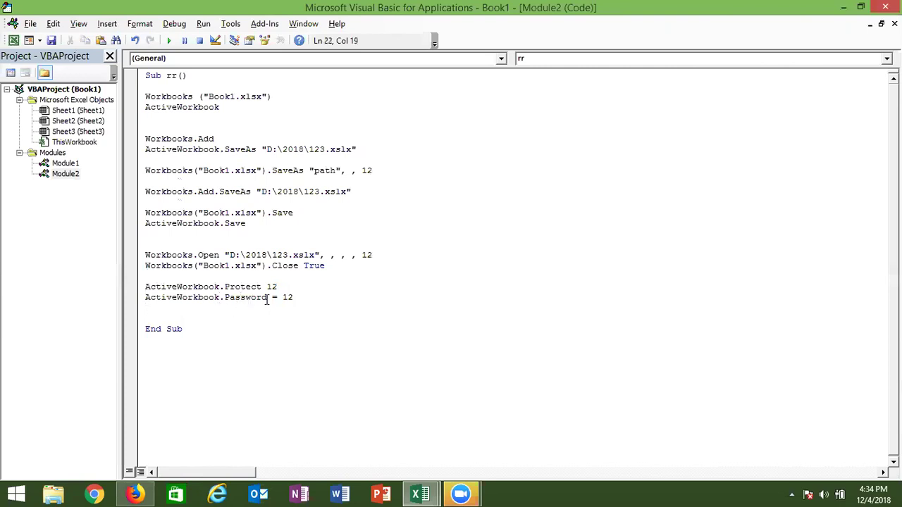
{"action": "left_click_drag", "start_coordinate": [271, 298], "coordinate": [279, 298]}
{"action": "double_click", "coordinate": [253, 287]}
{"action": "double_click", "coordinate": [253, 297]}
{"action": "left_click", "coordinate": [263, 287]}
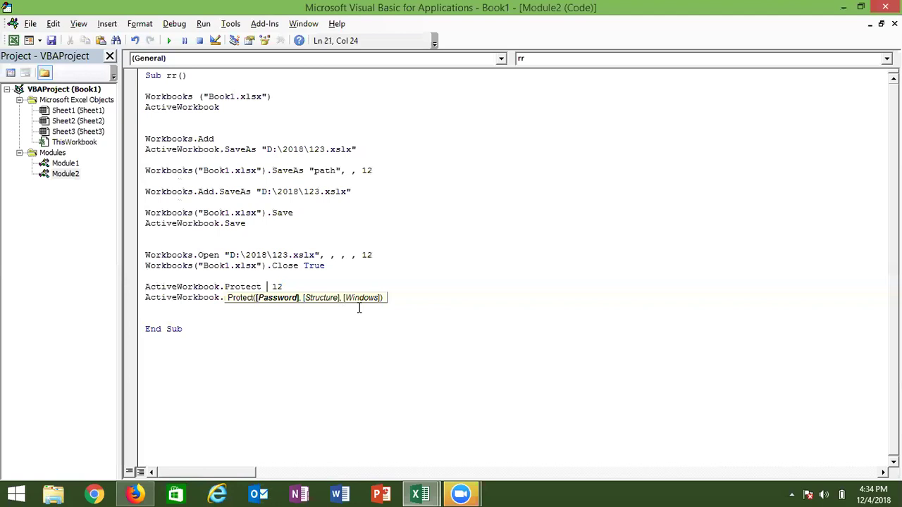
{"action": "left_click", "coordinate": [320, 366]}
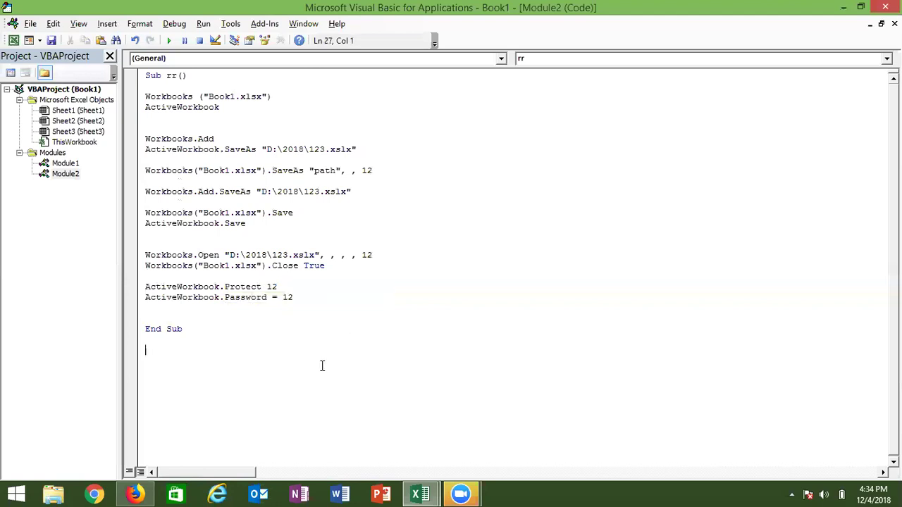
{"action": "left_click", "coordinate": [282, 297]}
{"action": "left_click", "coordinate": [268, 297]}
{"action": "key", "text": "BackSpace"}
{"action": "left_click", "coordinate": [221, 287]}
{"action": "type", "text": "."}
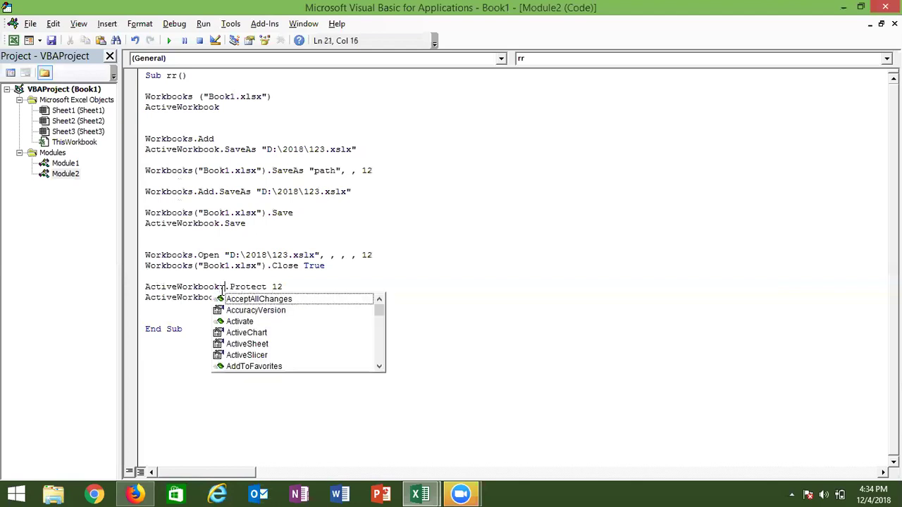
{"action": "key", "text": "Down"}
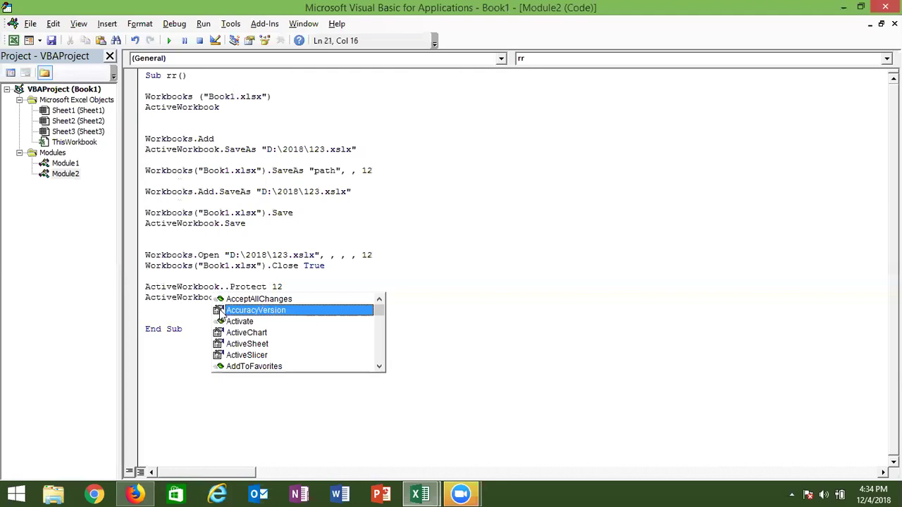
{"action": "type", "text": "pr"}
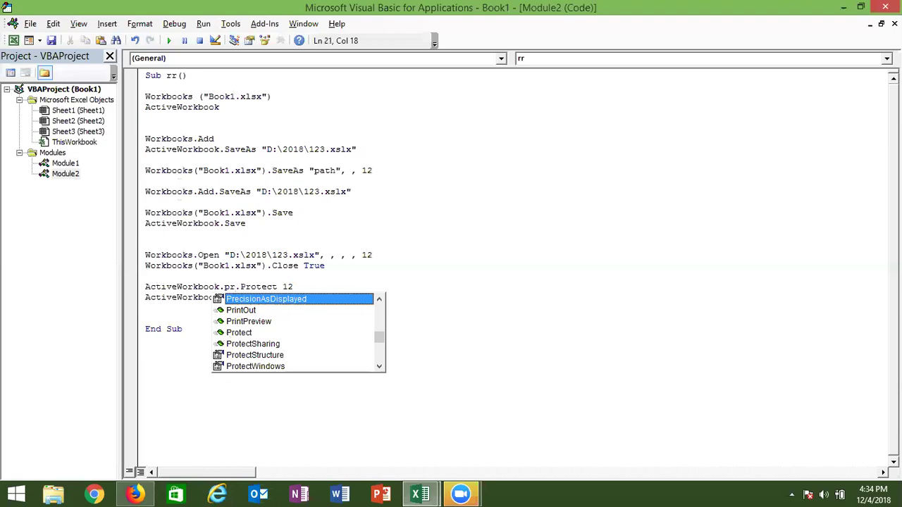
{"action": "key", "text": "BackSpace"}
{"action": "type", "text": "as"}
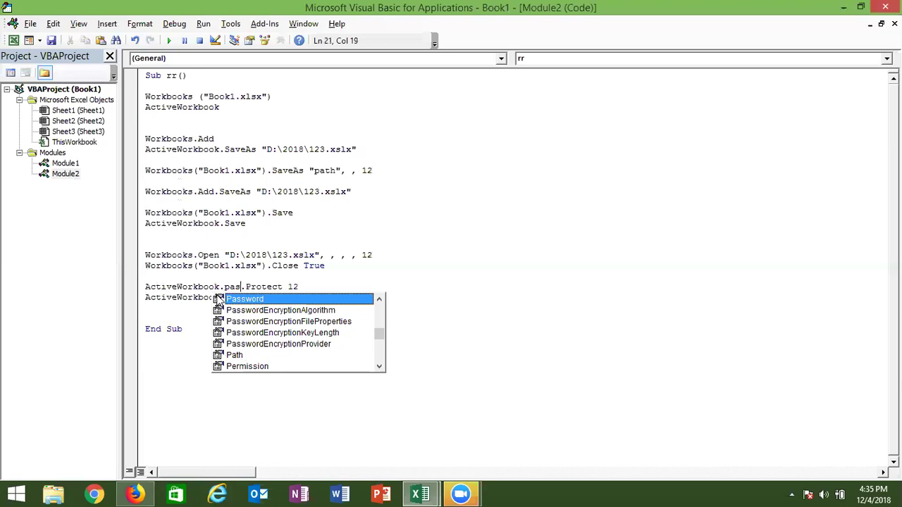
{"action": "key", "text": "BackSpace"}
{"action": "key", "text": "BackSpace"}
{"action": "key", "text": "BackSpace"}
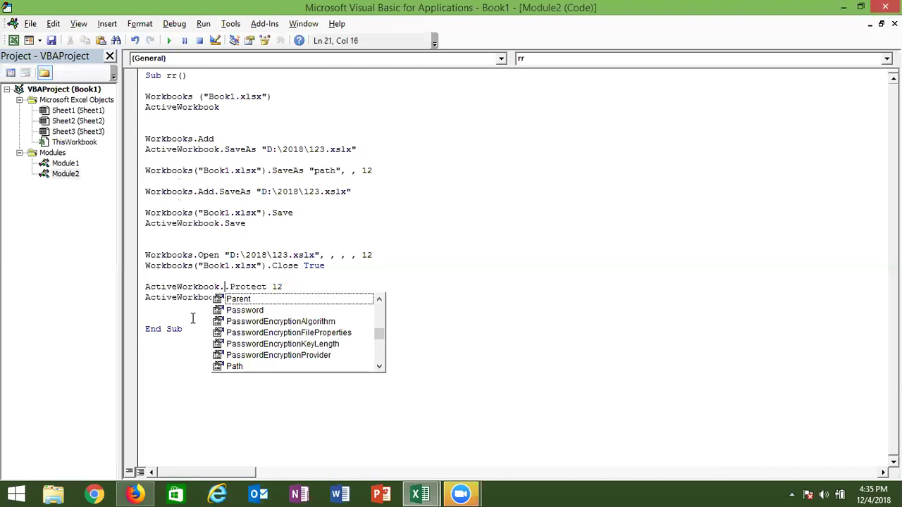
{"action": "key", "text": "BackSpace"}
{"action": "left_click", "coordinate": [241, 327]}
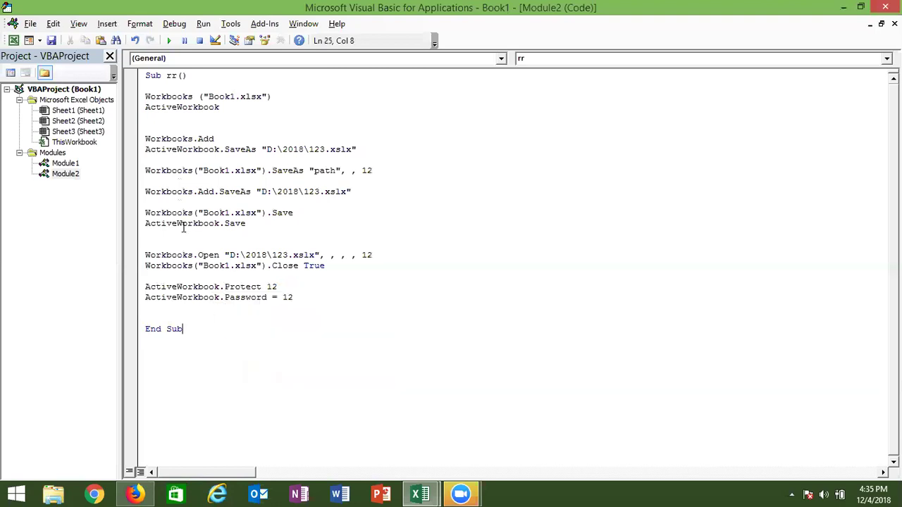
- Toggle a breakpoint on the SaveAs "path" line and highlight its workbook, method and arguments
{"action": "left_click", "coordinate": [131, 172]}
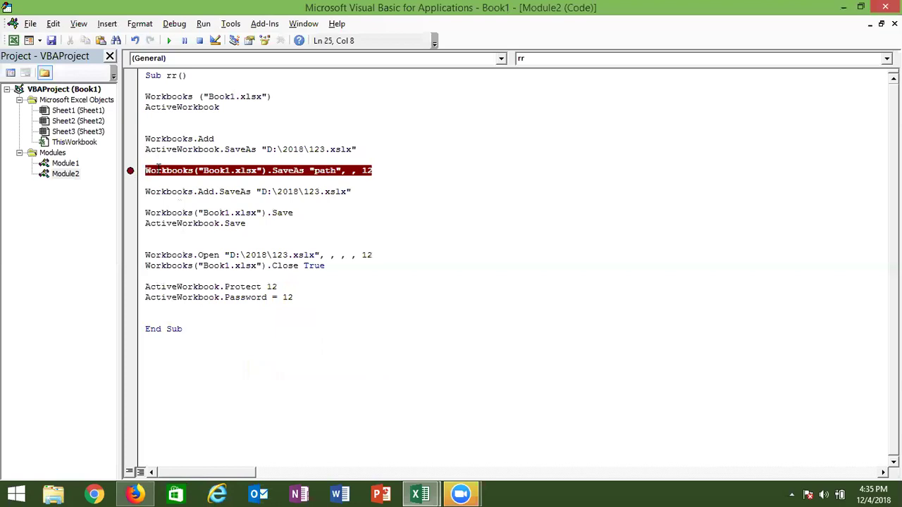
{"action": "double_click", "coordinate": [158, 170]}
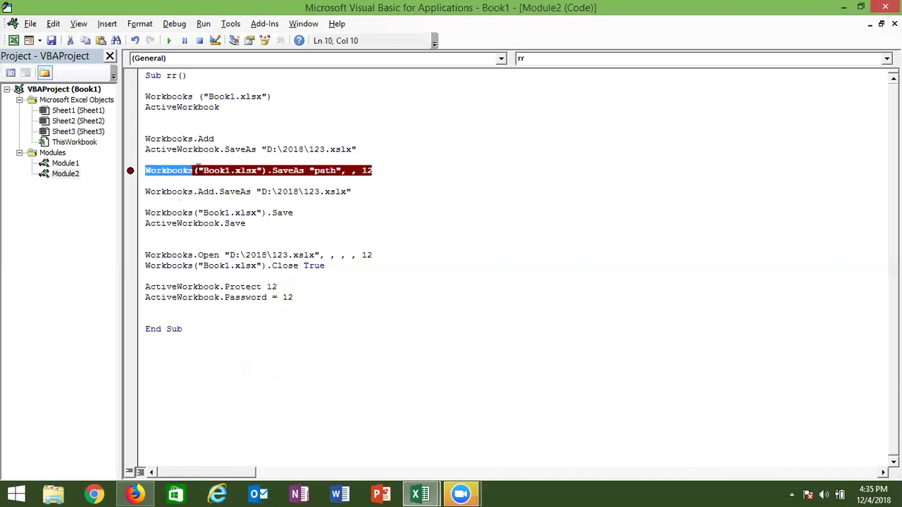
{"action": "key", "text": "Right"}
{"action": "key", "text": "Right"}
{"action": "key", "text": "shift+Right"}
{"action": "key", "text": "shift+Right"}
{"action": "key", "text": "shift+Right"}
{"action": "key", "text": "shift+Right"}
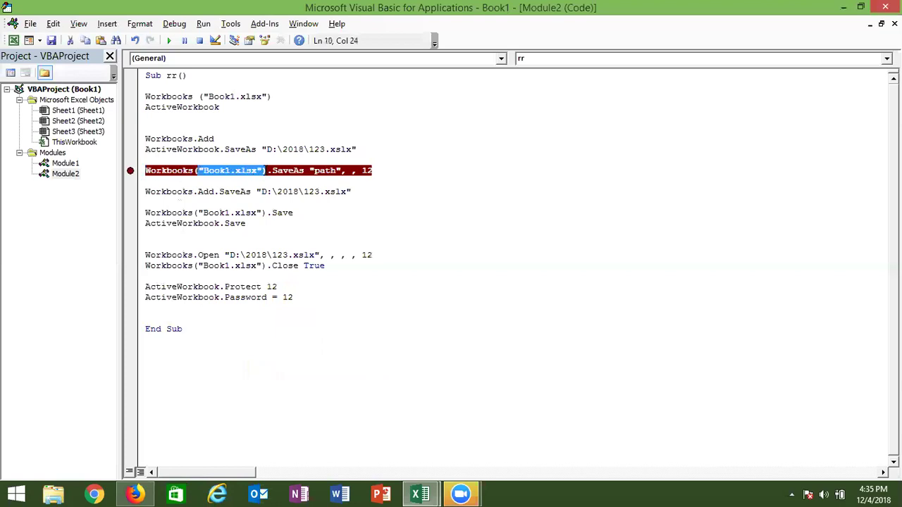
{"action": "left_click", "coordinate": [274, 172]}
{"action": "left_click_drag", "start_coordinate": [274, 172], "coordinate": [304, 174]}
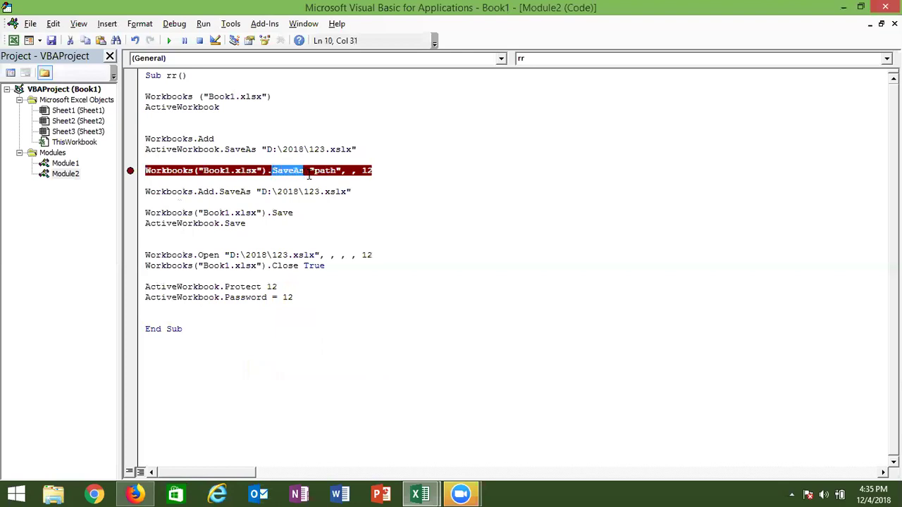
{"action": "left_click", "coordinate": [308, 173]}
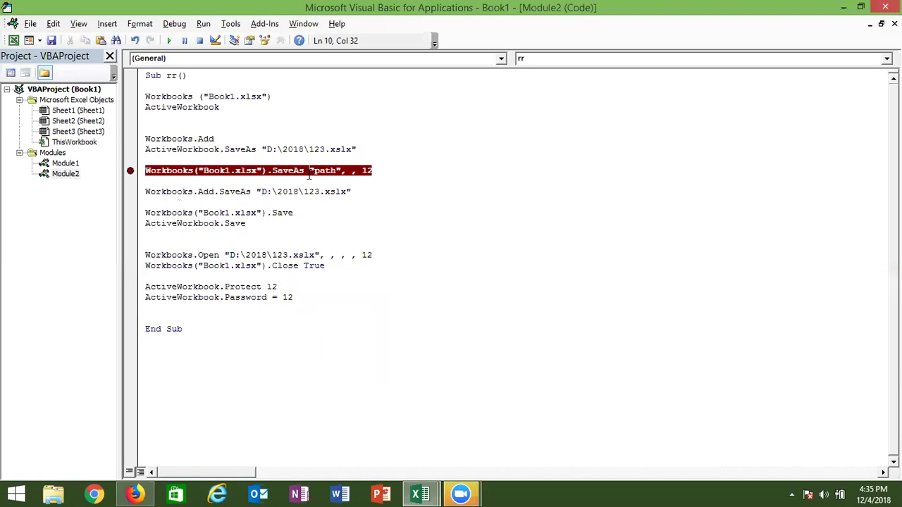
{"action": "left_click_drag", "start_coordinate": [309, 174], "coordinate": [368, 176]}
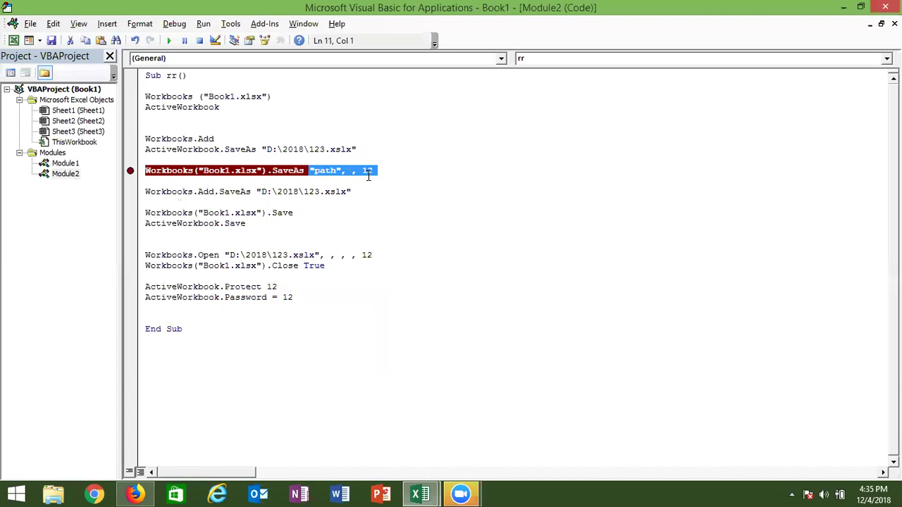
- Highlight the parts of the ActiveWorkbook.Password and ActiveWorkbook.Protect lines, including Protect's argument
{"action": "double_click", "coordinate": [172, 298]}
{"action": "double_click", "coordinate": [235, 298]}
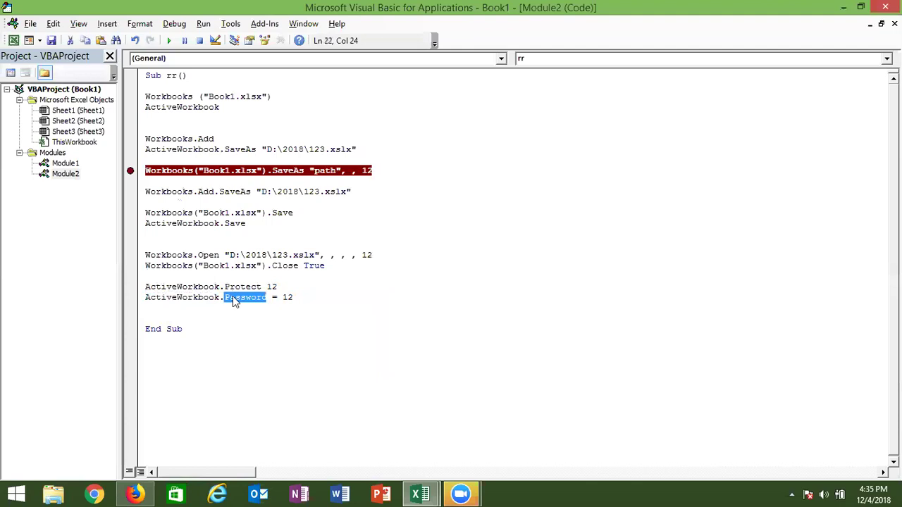
{"action": "left_click_drag", "start_coordinate": [272, 297], "coordinate": [298, 298]}
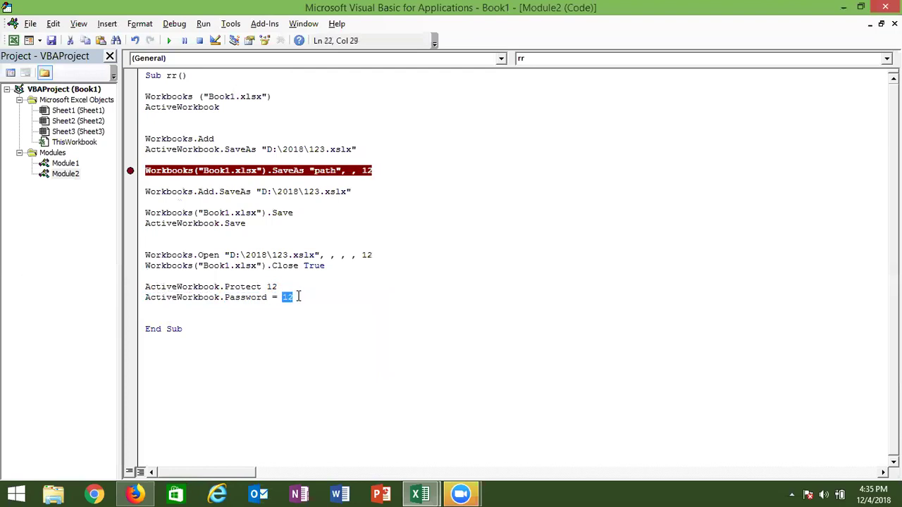
{"action": "double_click", "coordinate": [214, 288]}
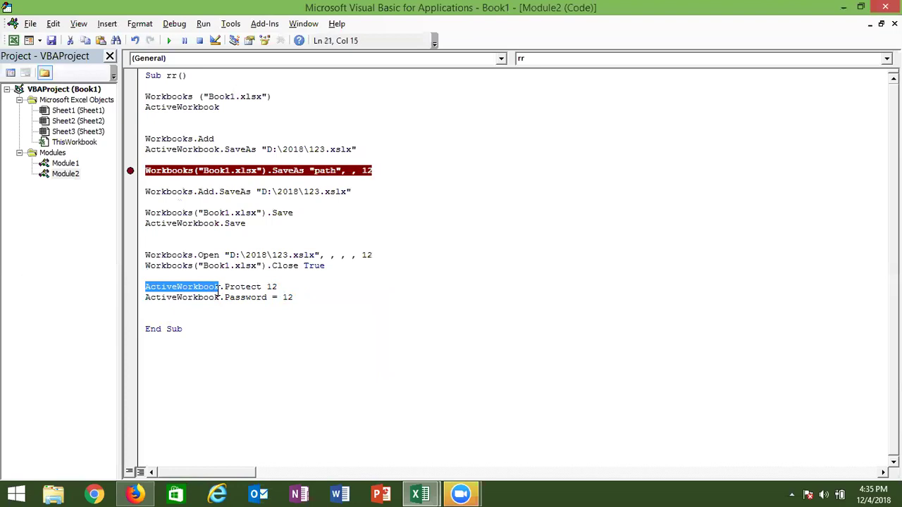
{"action": "double_click", "coordinate": [235, 289]}
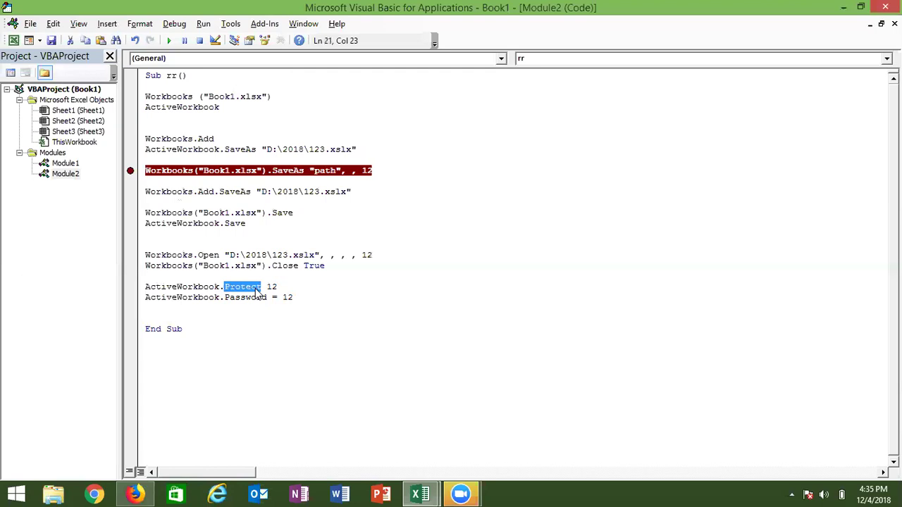
{"action": "left_click", "coordinate": [262, 287]}
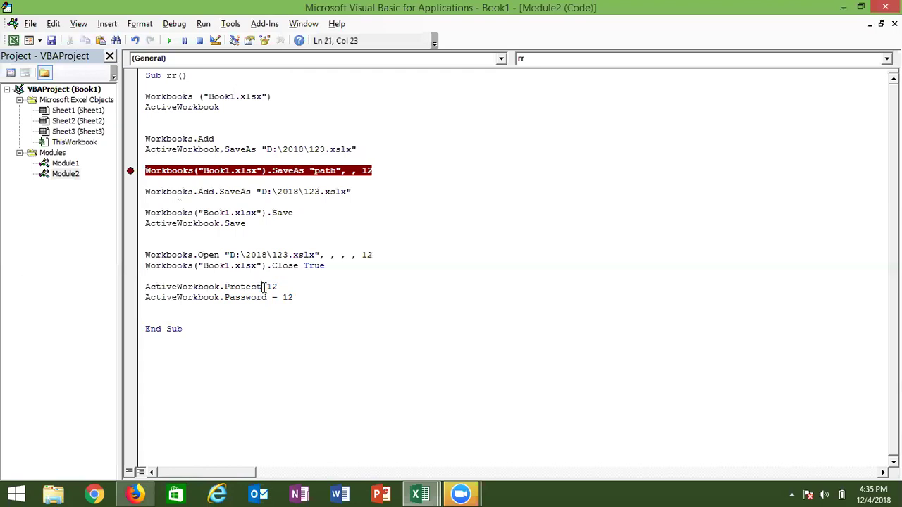
{"action": "double_click", "coordinate": [279, 286]}
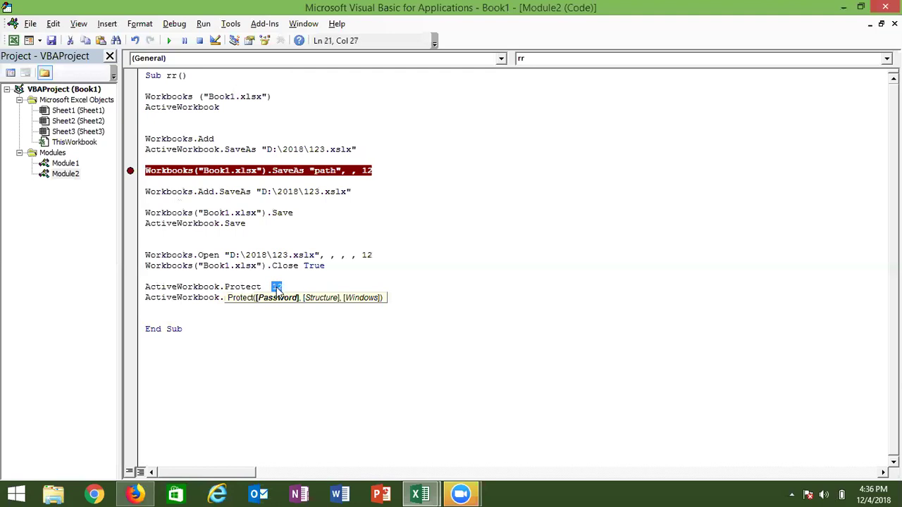
- Clear the SaveAs breakpoint and look over the whole body of Sub rr
{"action": "left_click", "coordinate": [130, 173]}
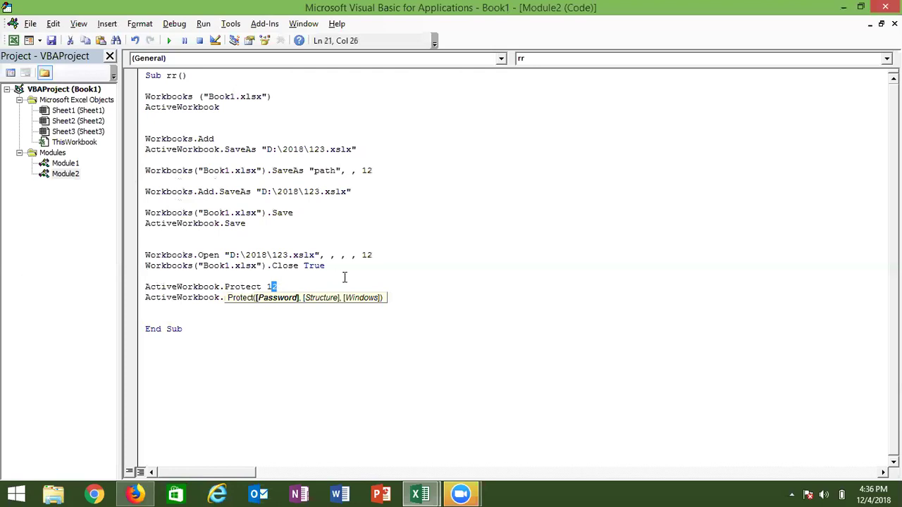
{"action": "left_click", "coordinate": [215, 315]}
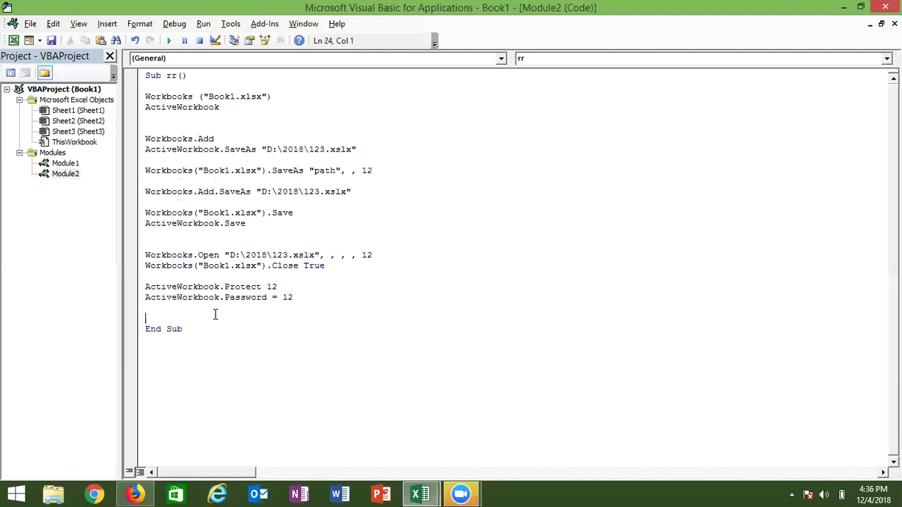
{"action": "left_click_drag", "start_coordinate": [214, 329], "coordinate": [145, 77]}
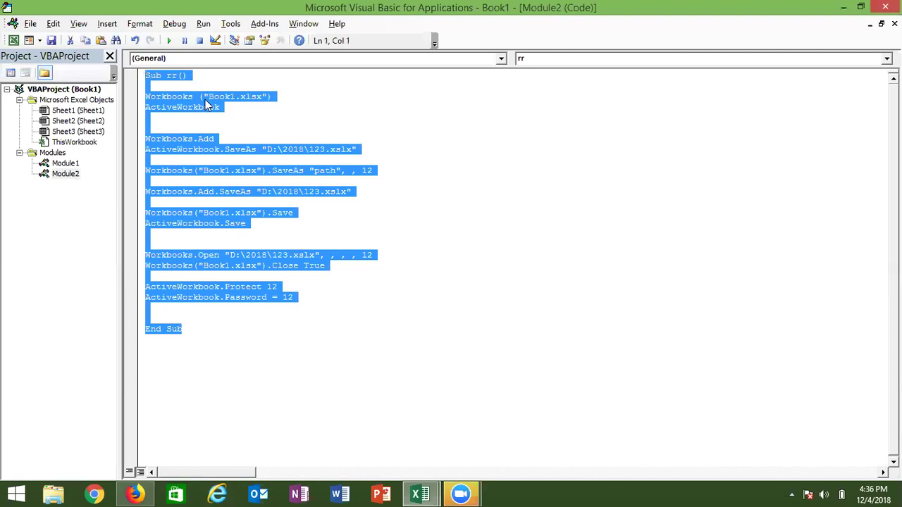
{"action": "left_click", "coordinate": [241, 123]}
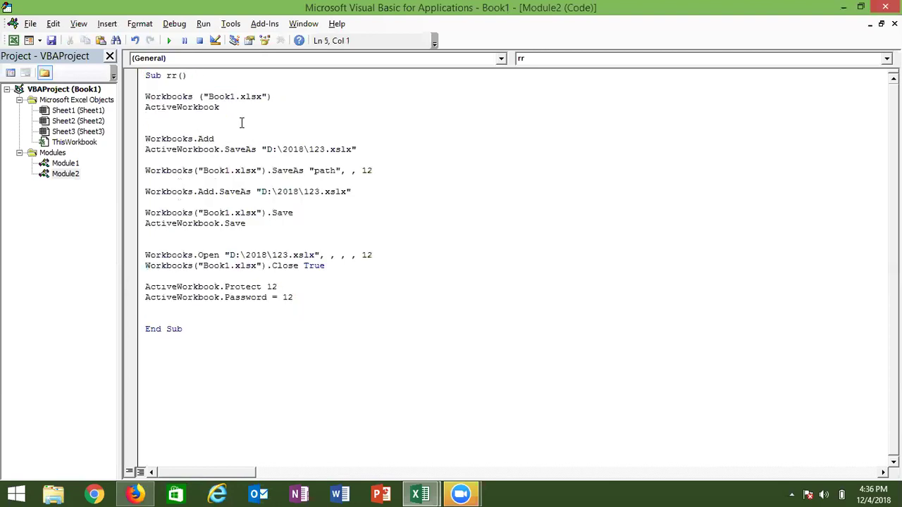
{"action": "mouse_move", "coordinate": [140, 491]}
{"action": "left_click", "coordinate": [374, 350]}
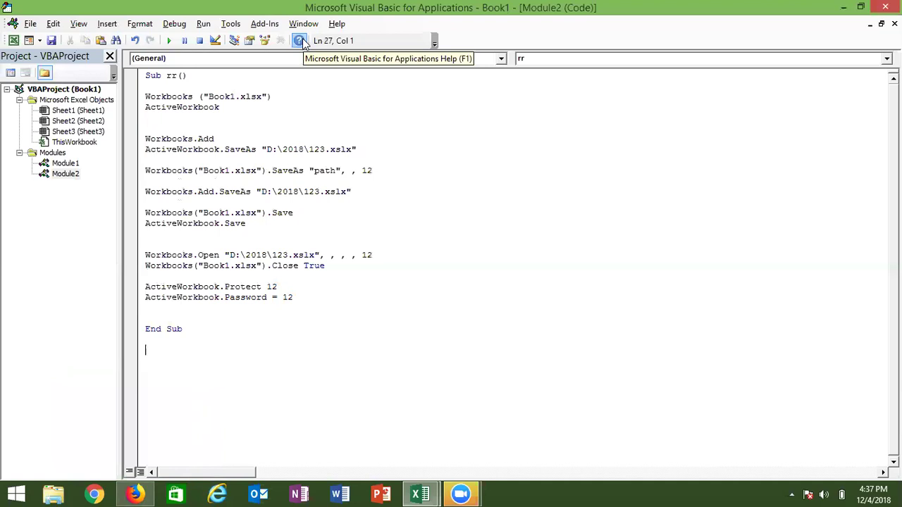
- Open VBA Help, follow the link to the Excel VBA reference, then show the desktop
{"action": "left_click", "coordinate": [301, 40]}
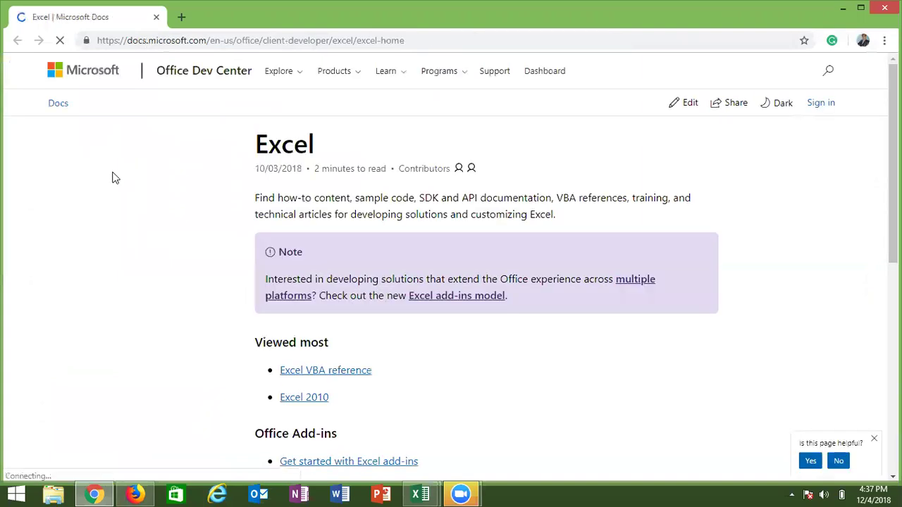
{"action": "left_click", "coordinate": [317, 380]}
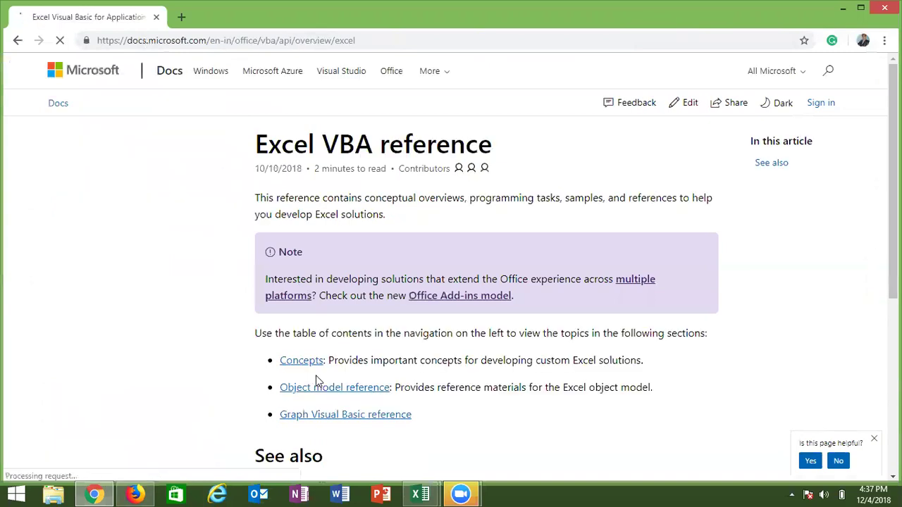
{"action": "key", "text": "super+d"}
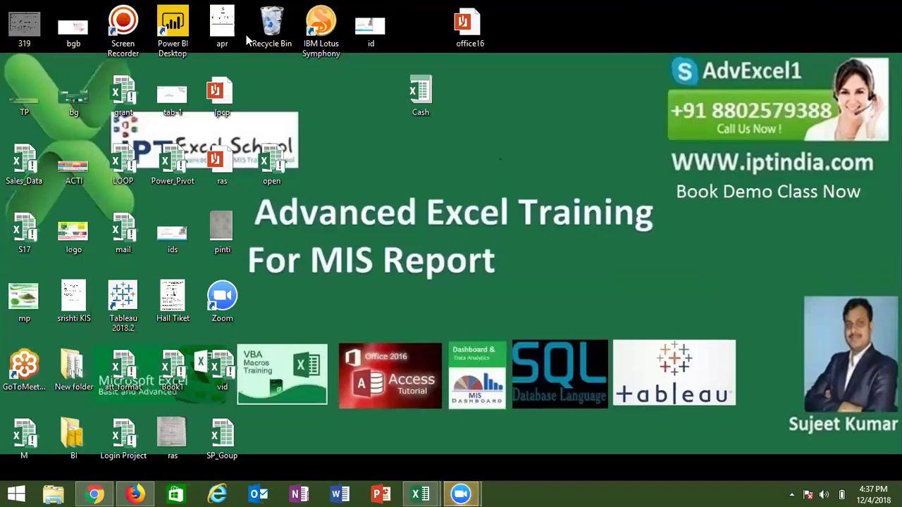
- Use Alt+Q in Zoom to bring up the End or Leave Meeting prompt
{"action": "key", "text": "alt+q"}
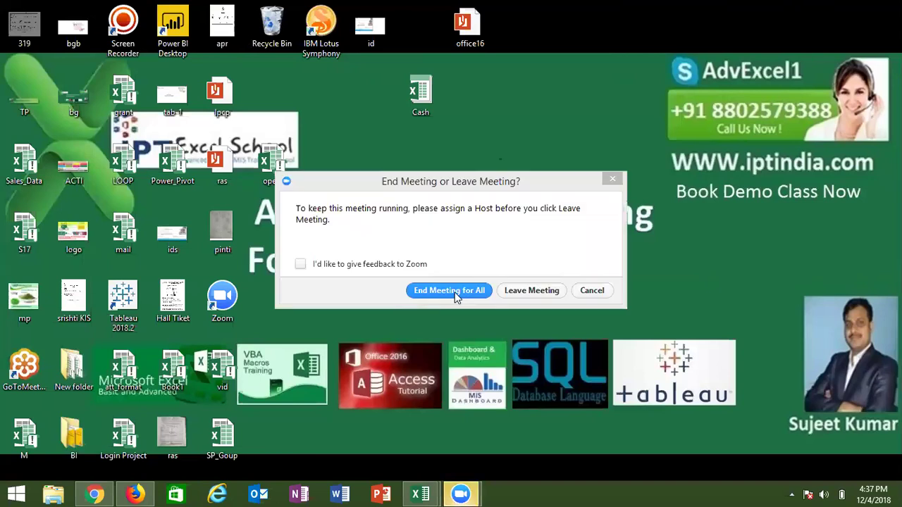